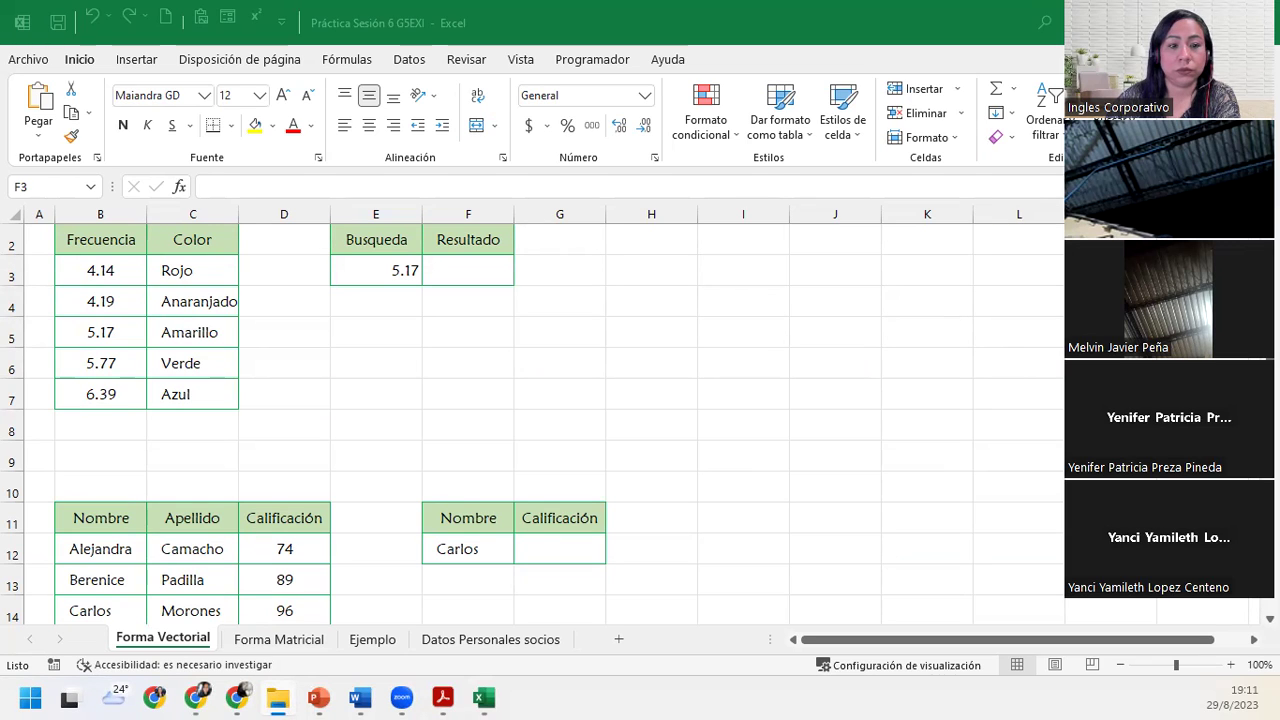
Switch to the Práctica Sesión 6R workbook and move its window off this screen.
key("alt+Tab")
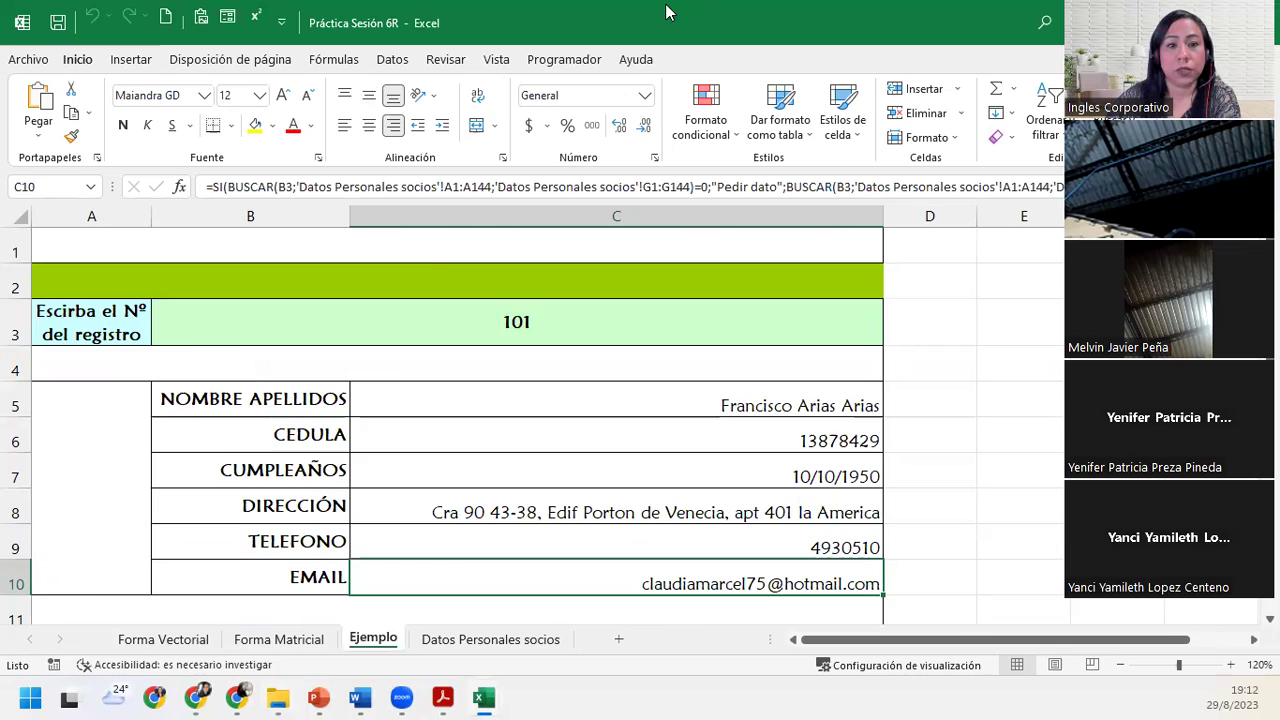
left_click_drag(668, 12, 1279, 15)
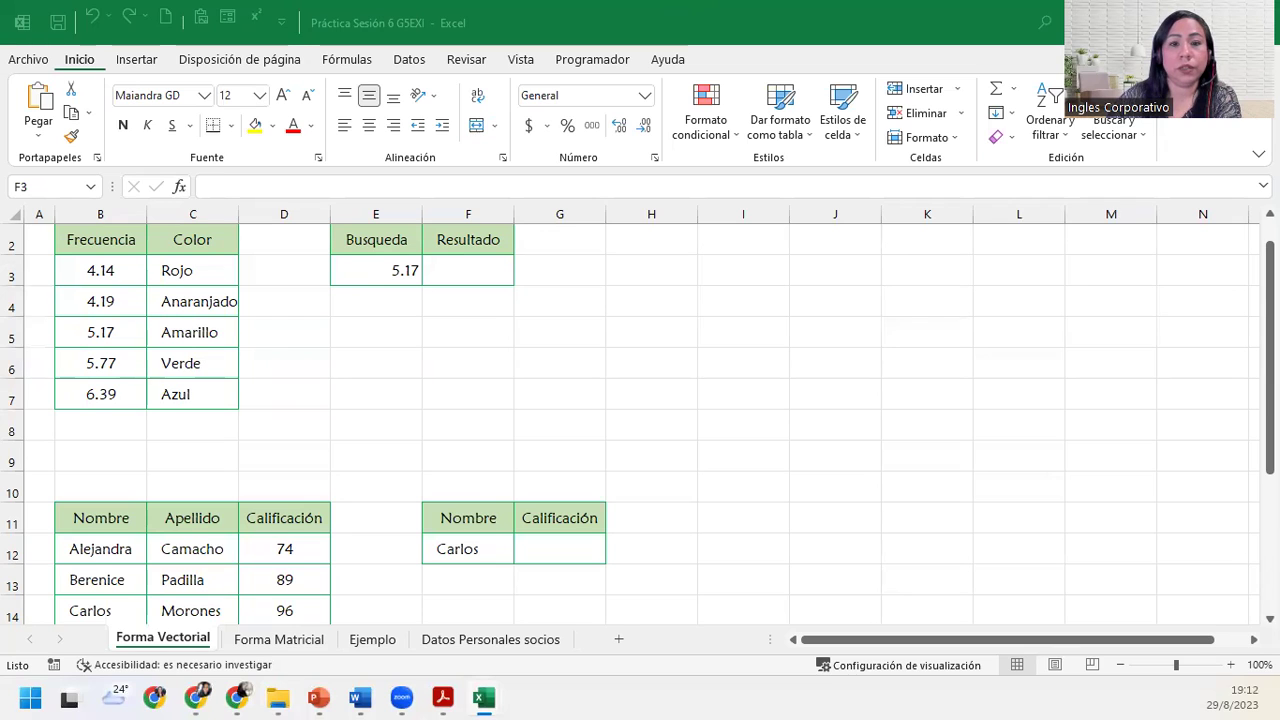
Examine the Frecuencia and Color table alongside the Busqueda value, finishing on the empty Resultado cell F3.
left_click(364, 259)
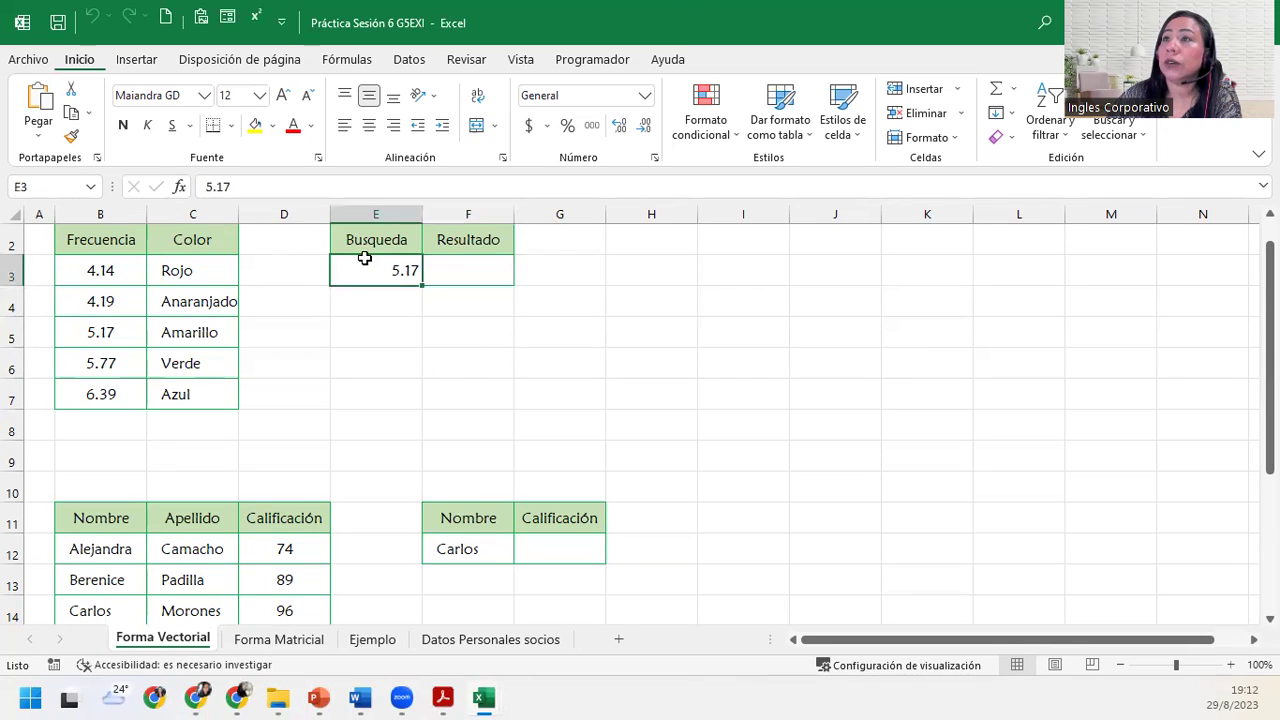
left_click(456, 270)
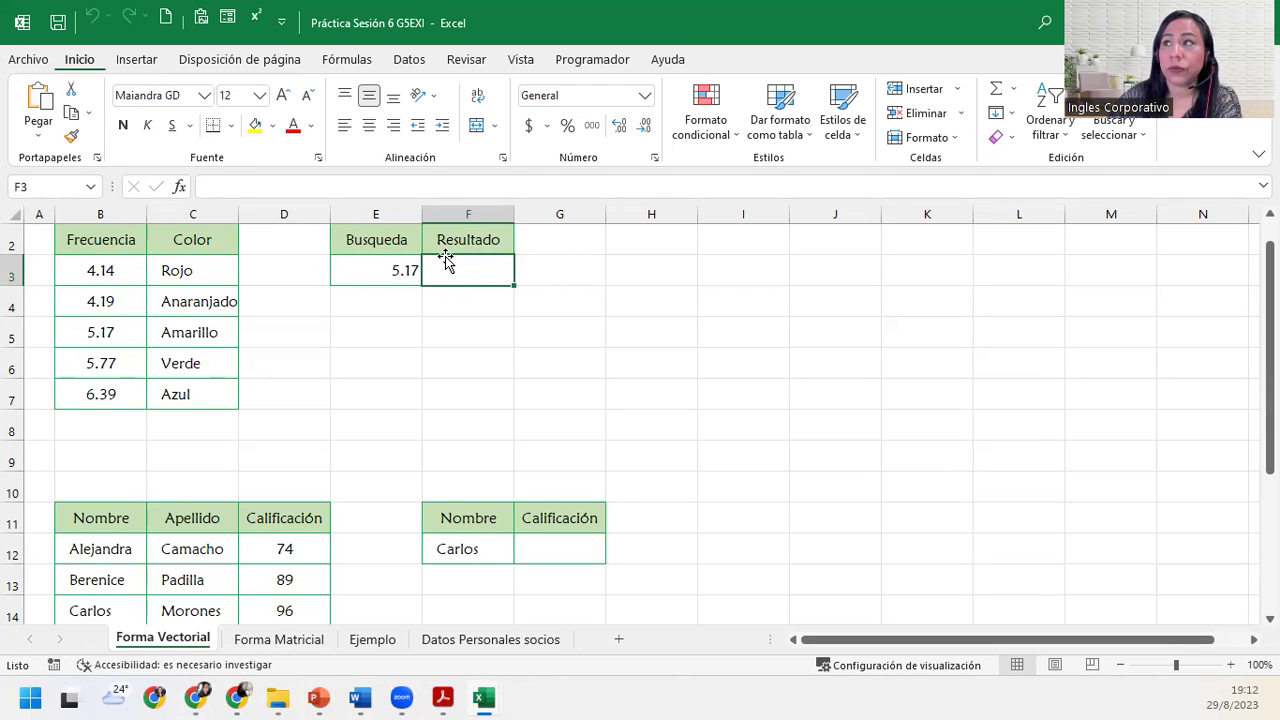
left_click_drag(91, 271, 183, 394)
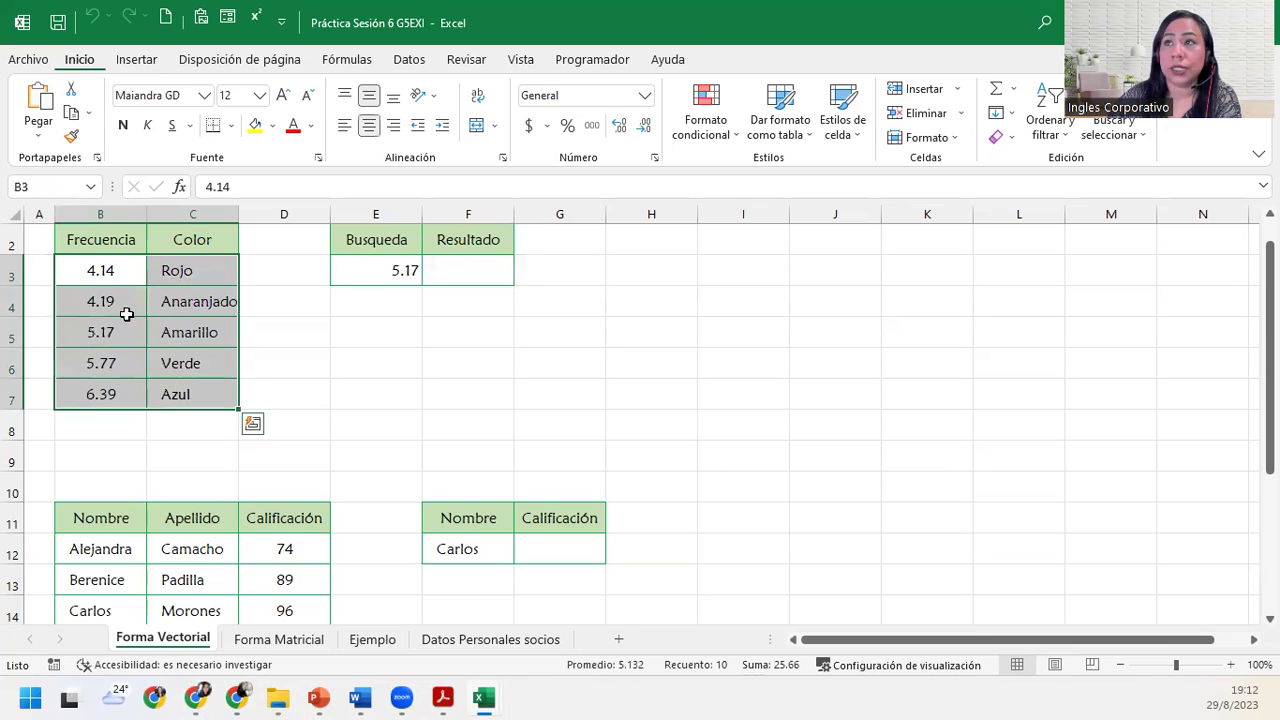
left_click_drag(109, 243, 194, 400)
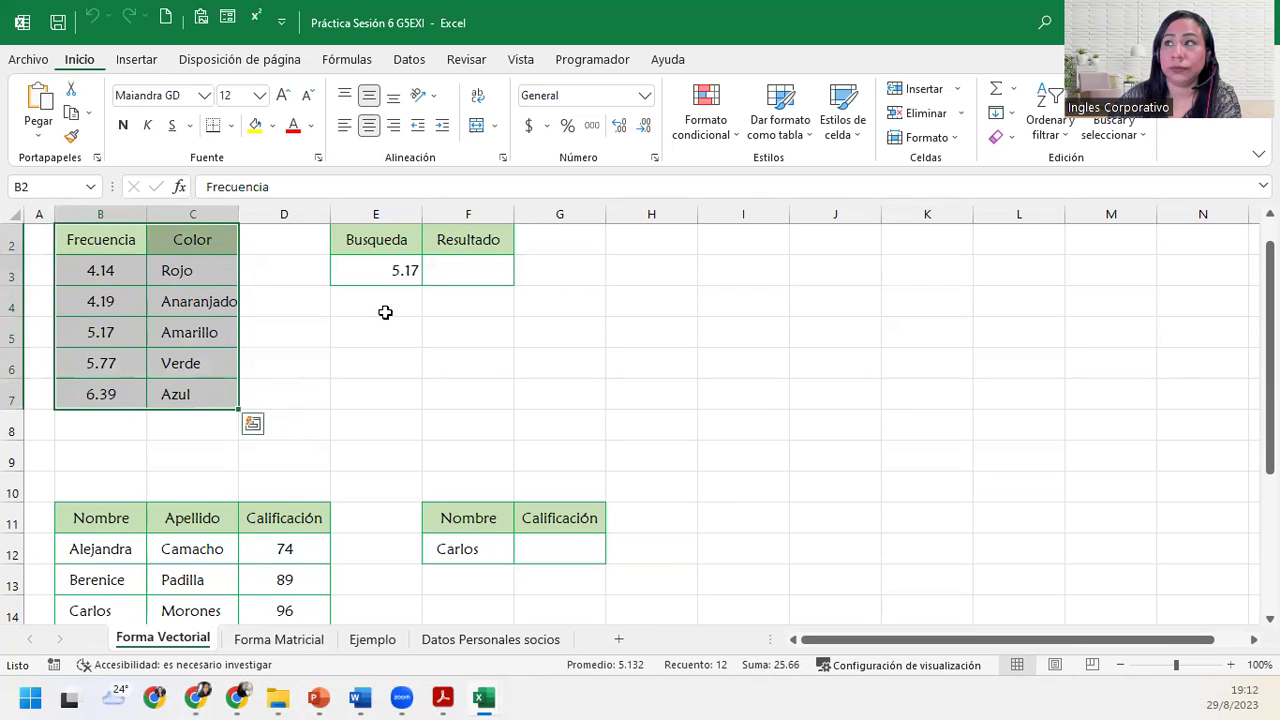
left_click(440, 271)
left_click_drag(97, 268, 117, 386)
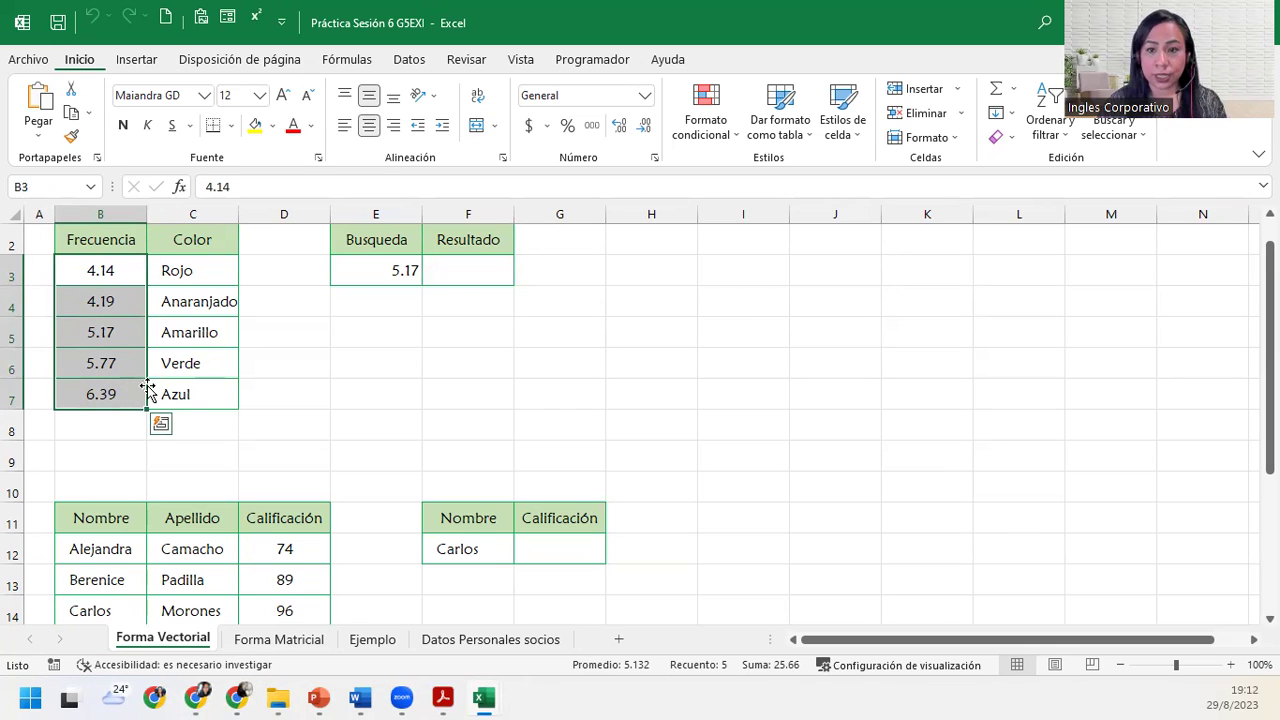
left_click(389, 266)
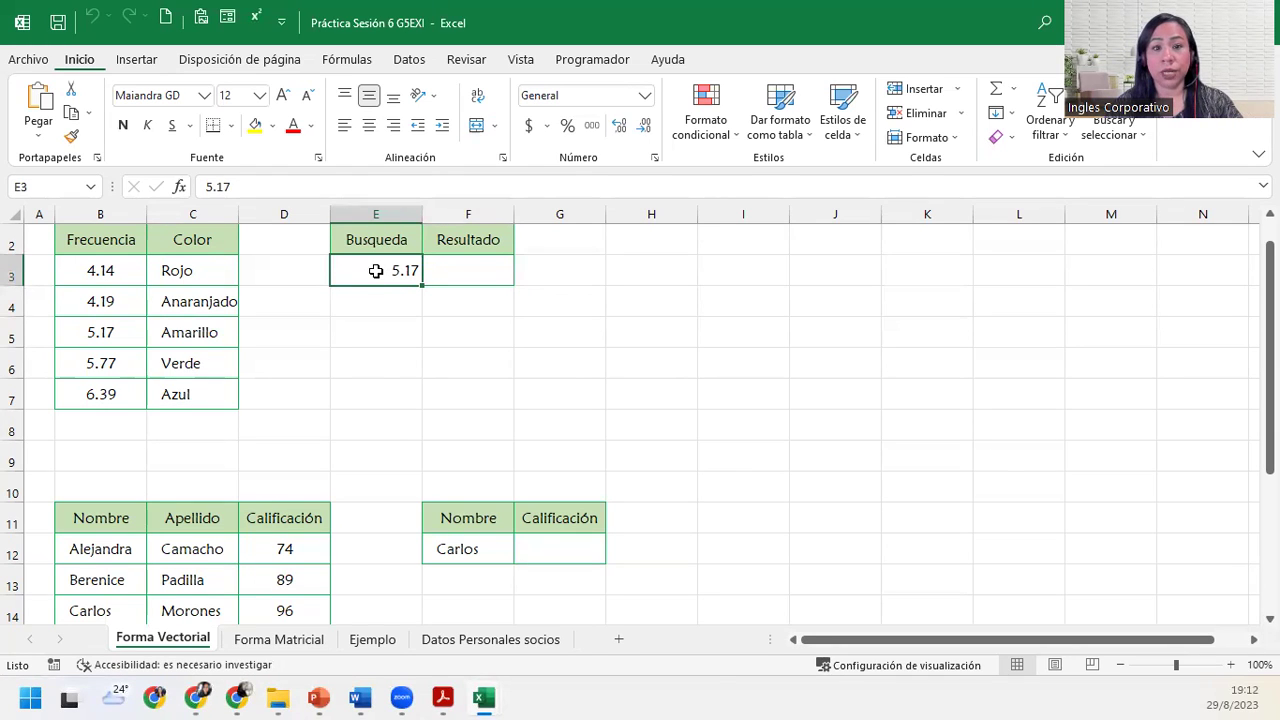
left_click(473, 262)
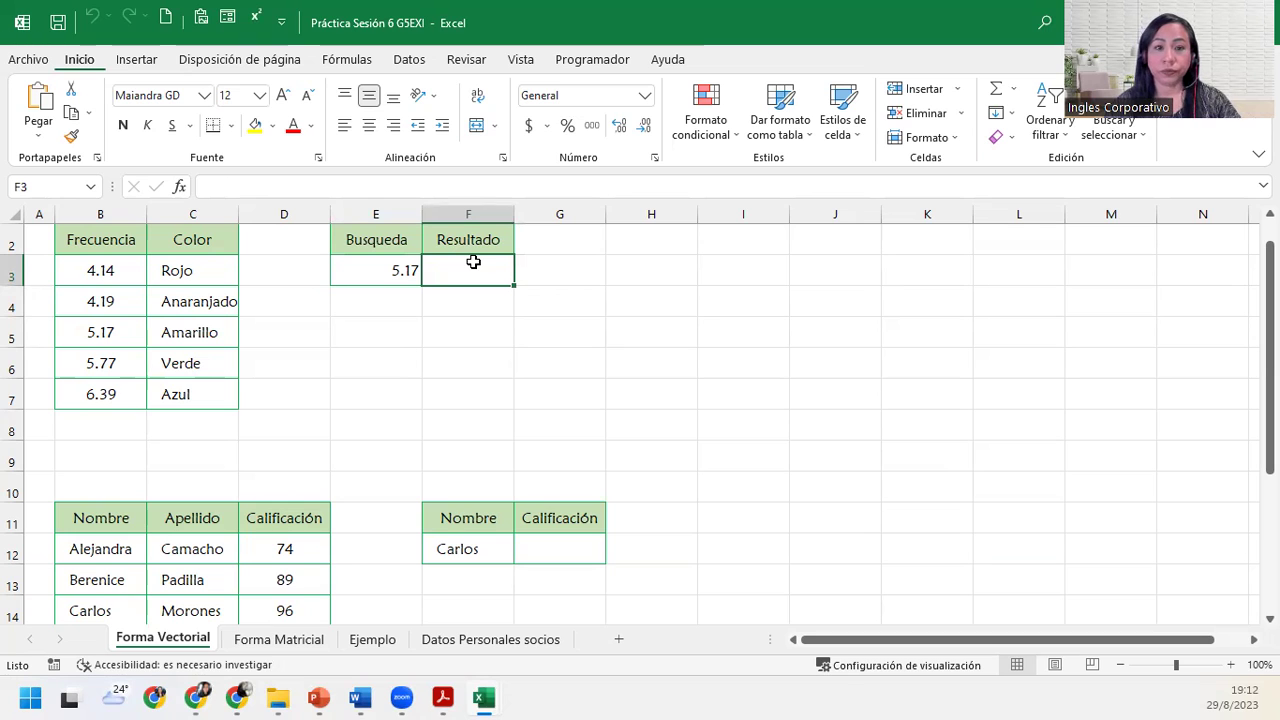
left_click(340, 62)
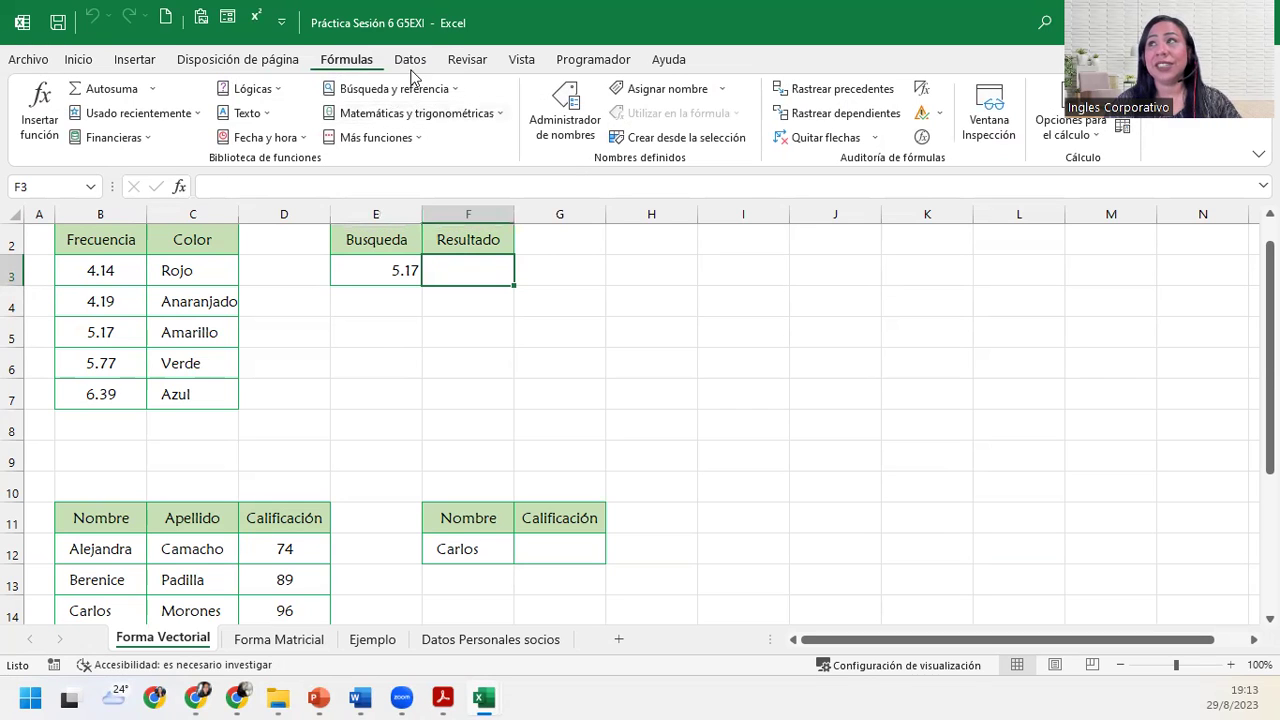
left_click(454, 90)
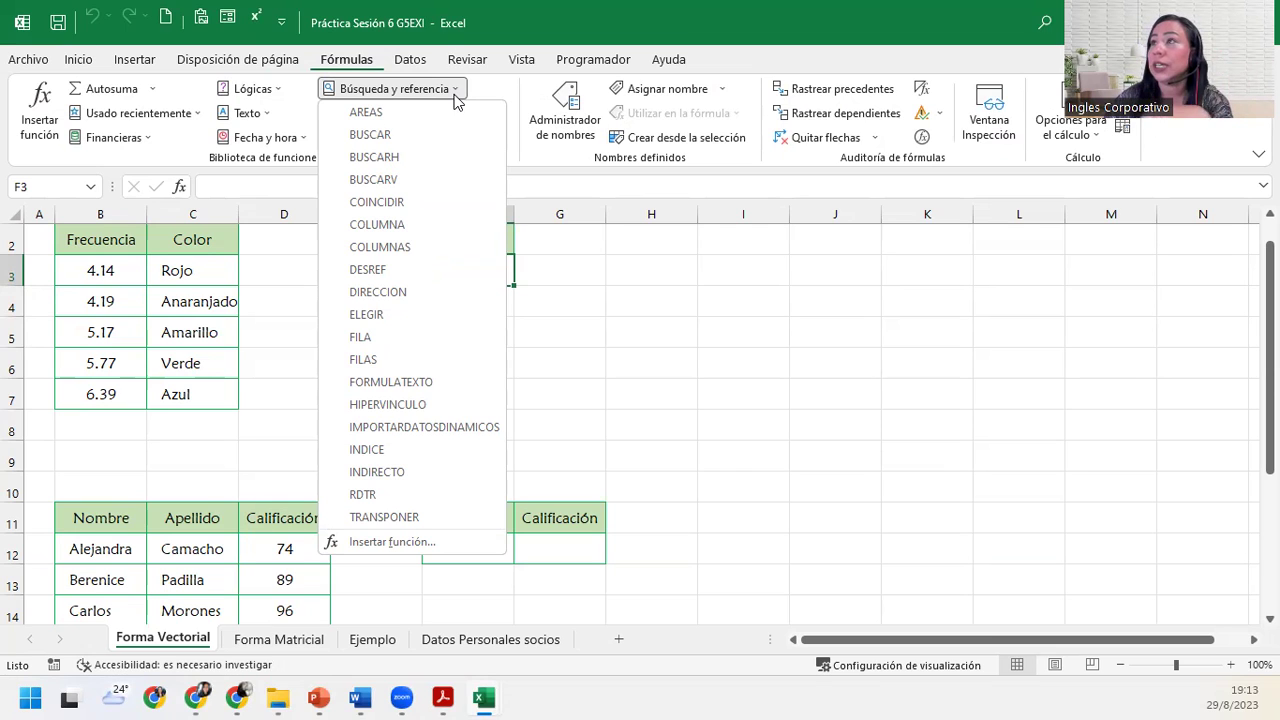
left_click(418, 133)
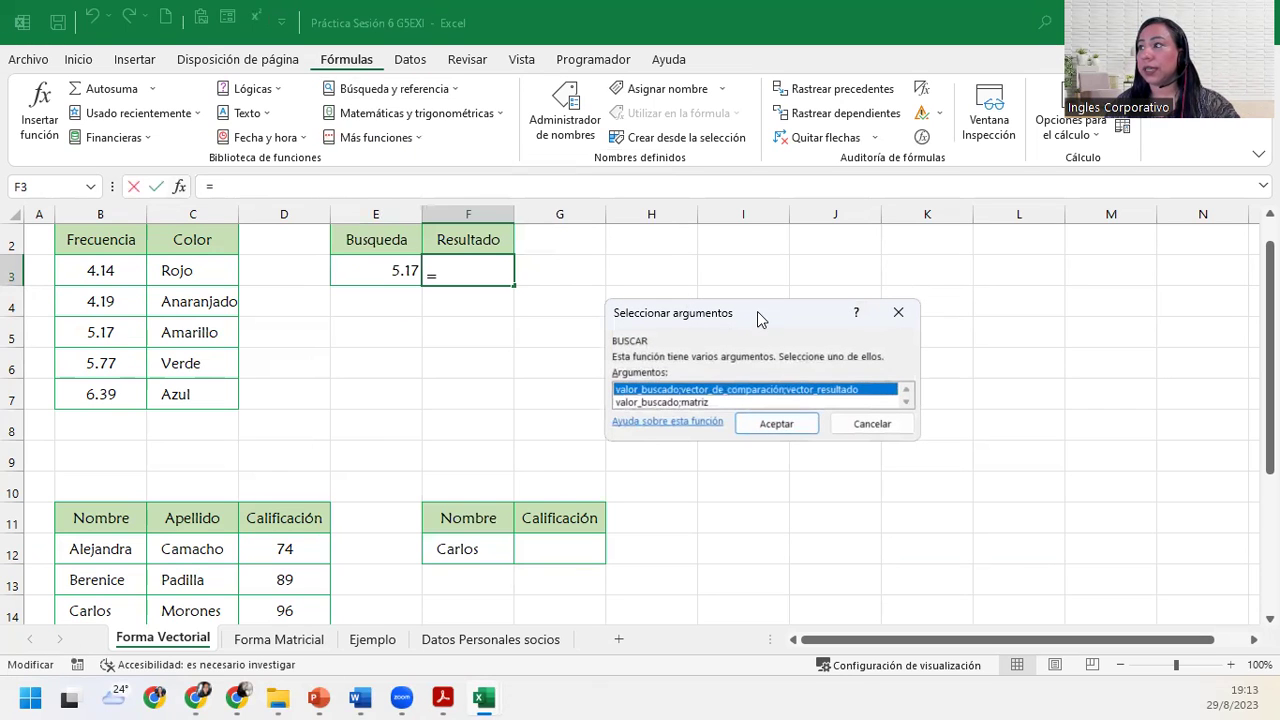
left_click_drag(741, 317, 517, 324)
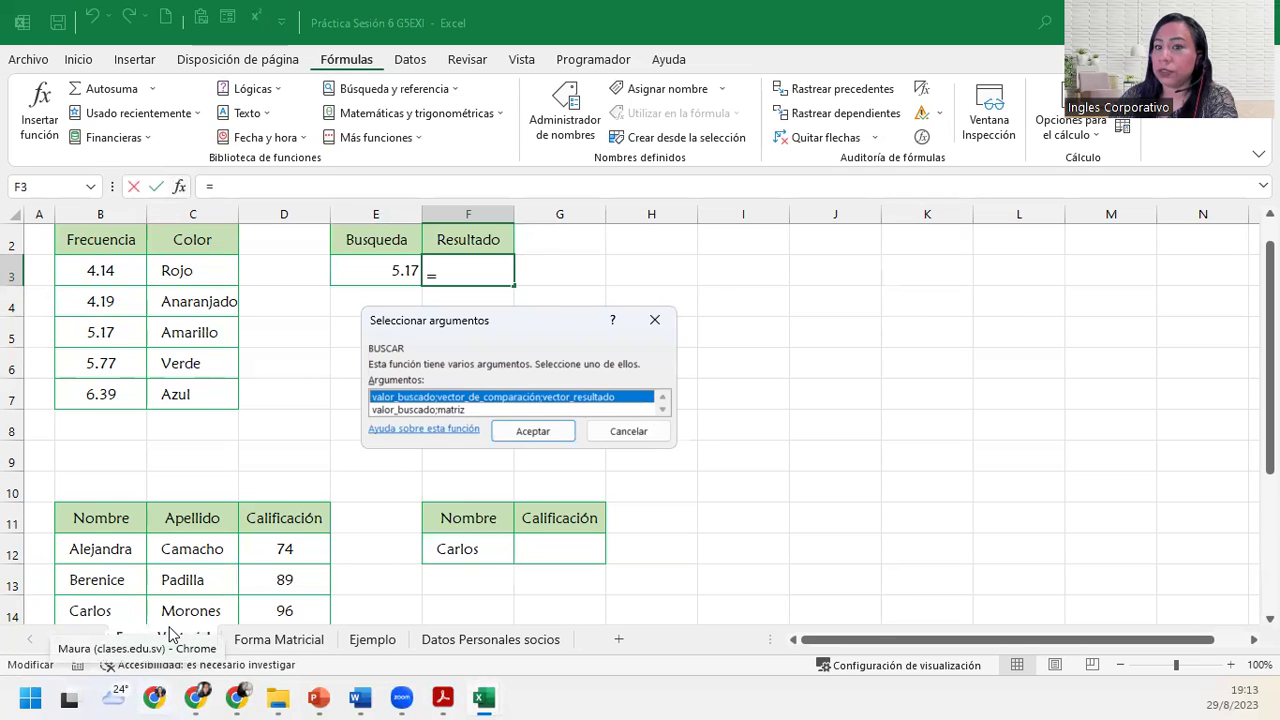
left_click(533, 434)
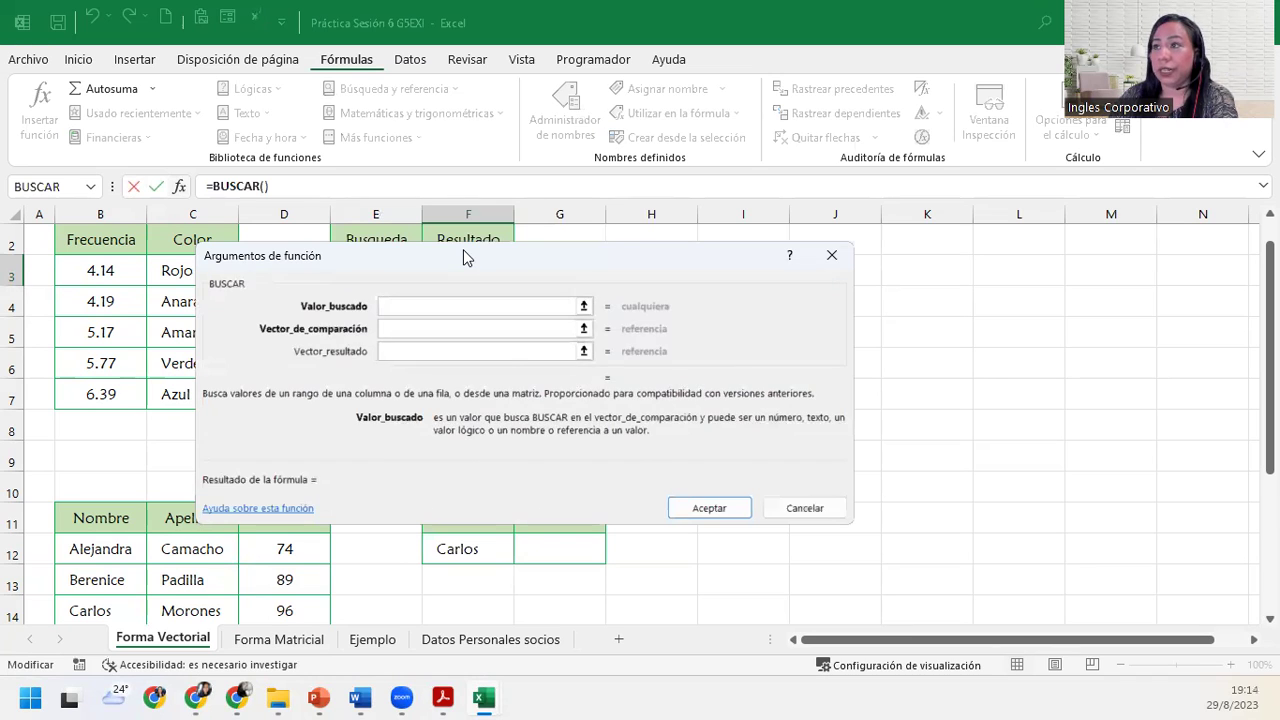
left_click_drag(463, 249, 601, 313)
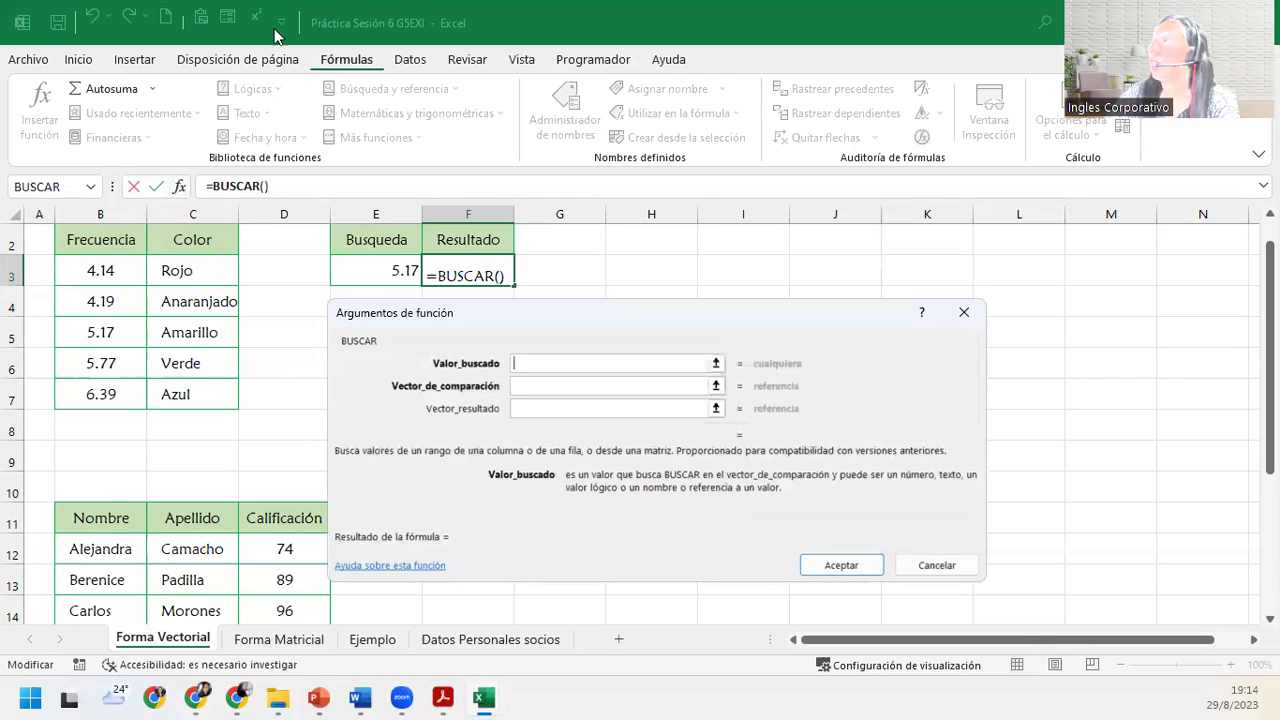
left_click(964, 312)
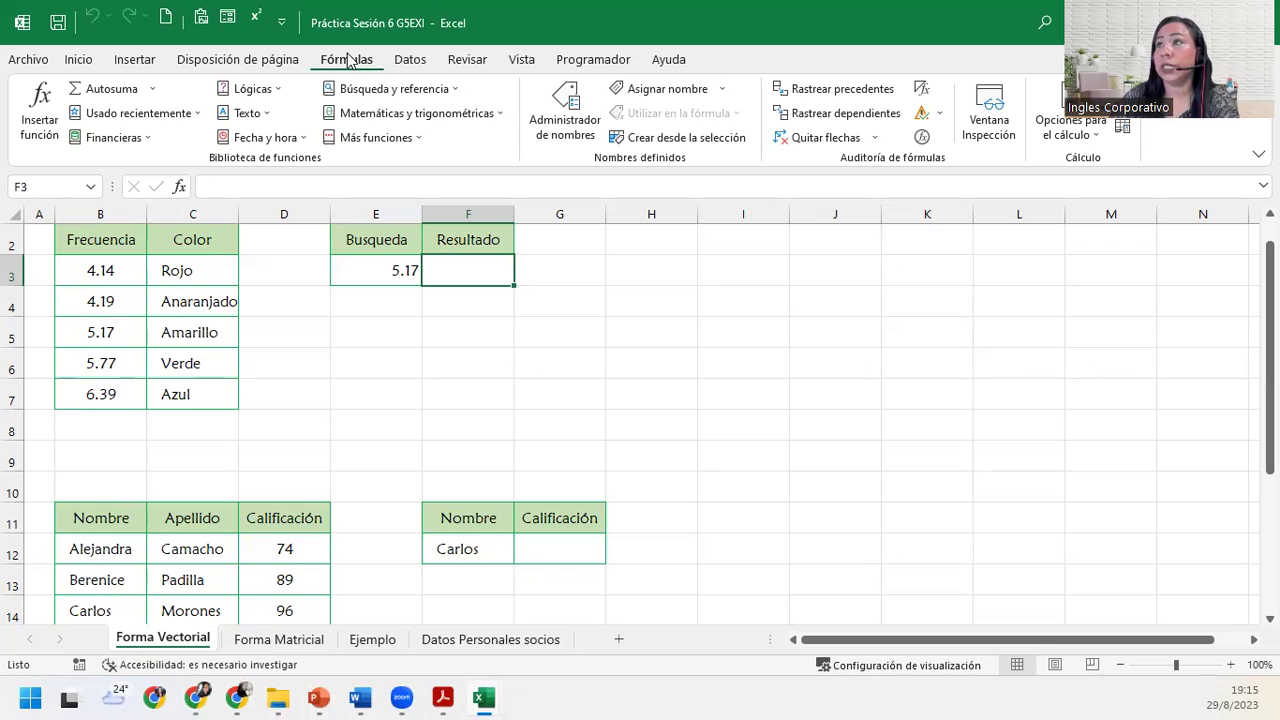
Insert the vector form of BUSCAR in F3 with E3 as lookup value, B3:B7 as comparison vector and C3:C7 as result vector.
left_click(446, 94)
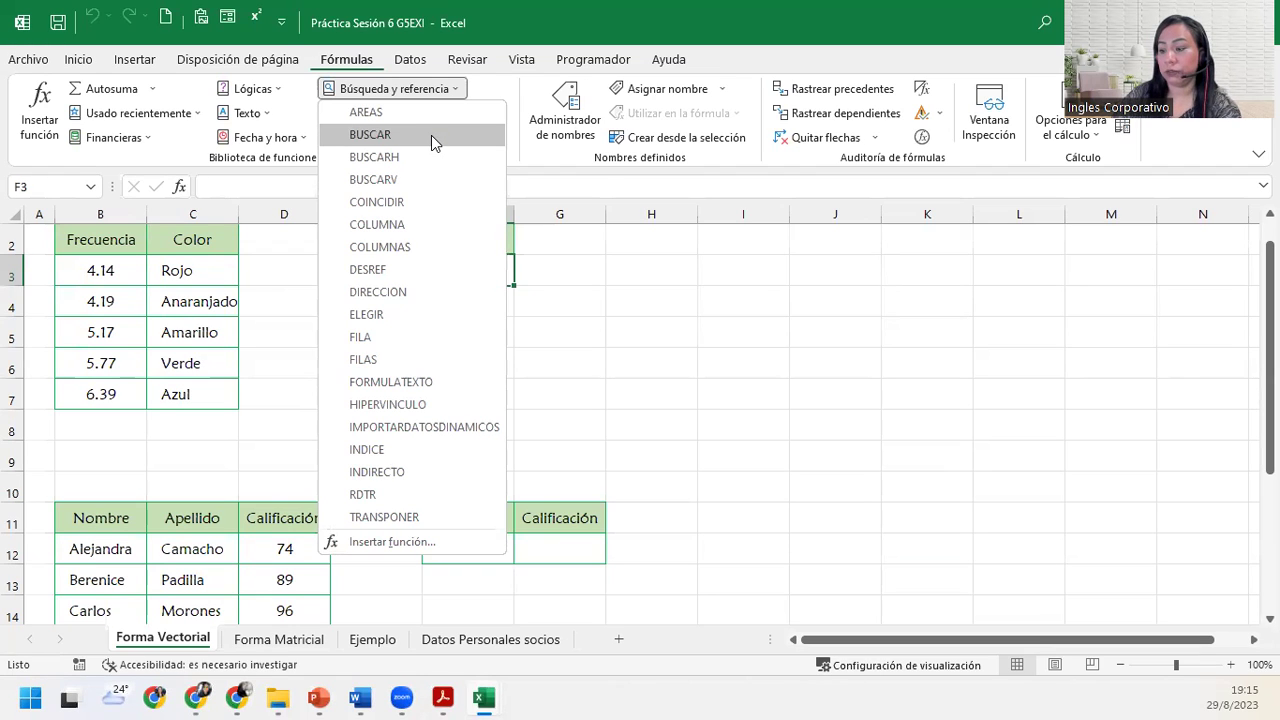
left_click(431, 135)
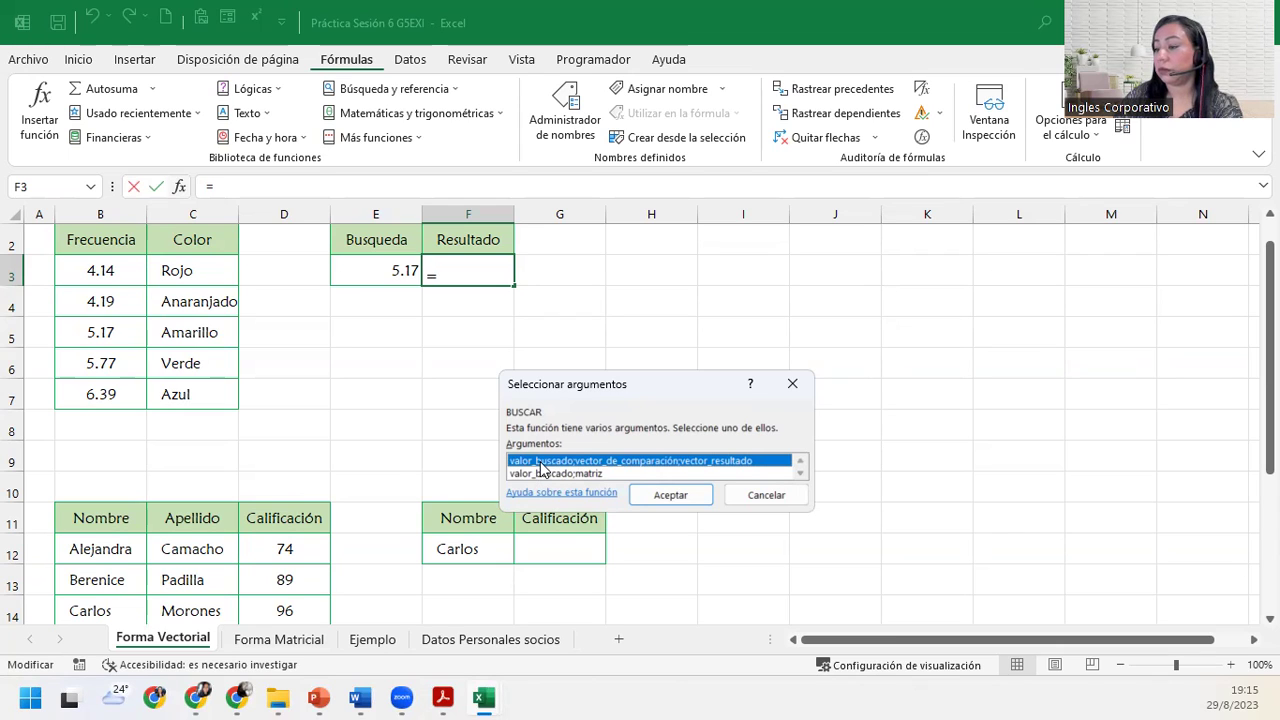
left_click(686, 497)
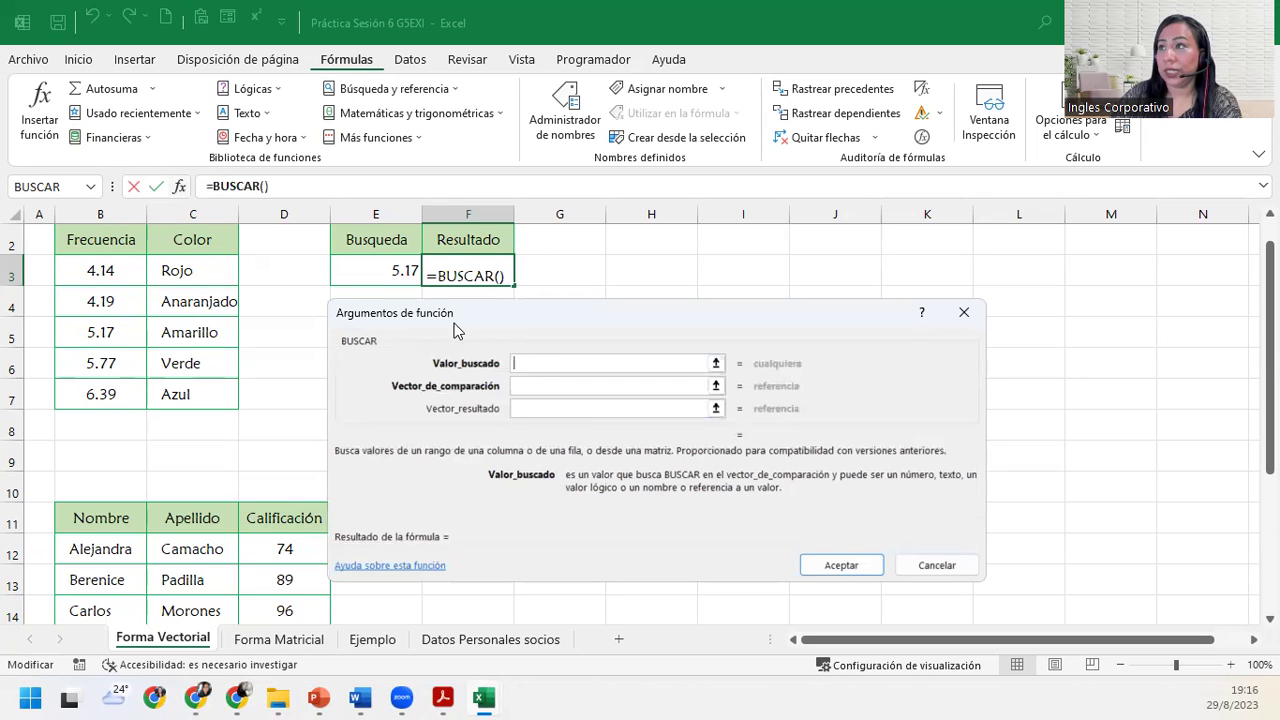
left_click(398, 262)
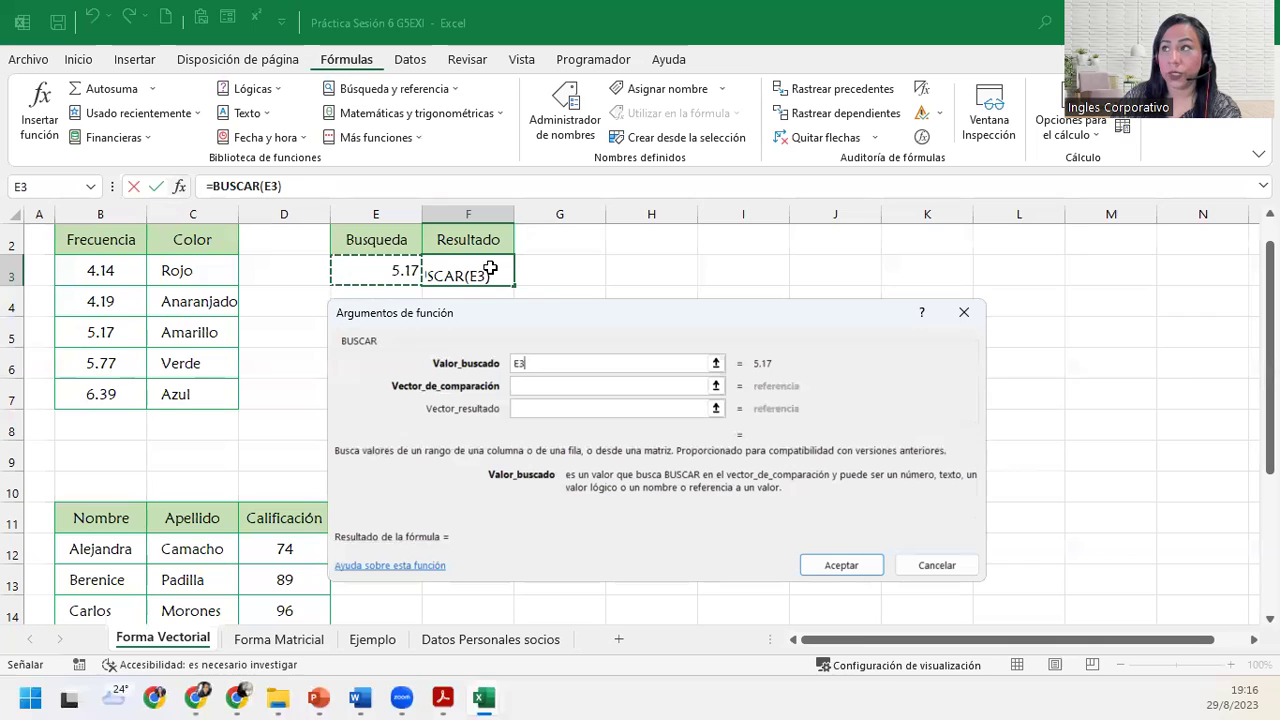
left_click(562, 385)
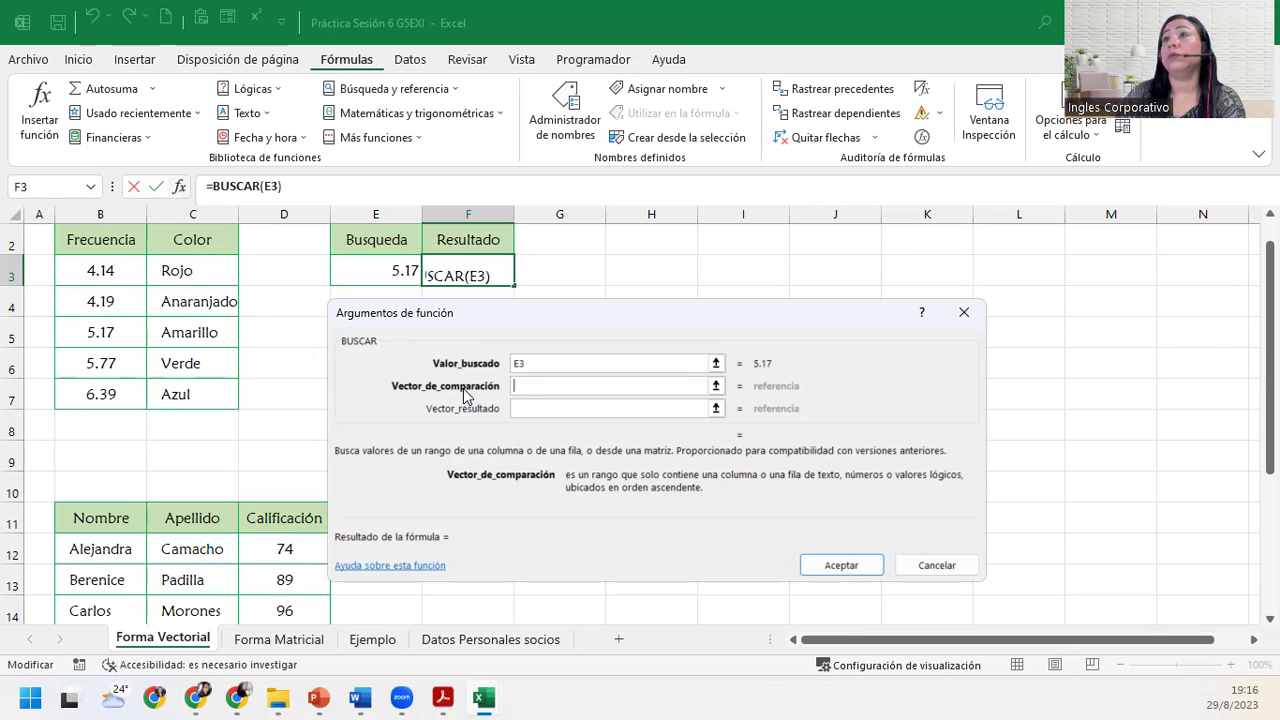
left_click_drag(72, 268, 100, 394)
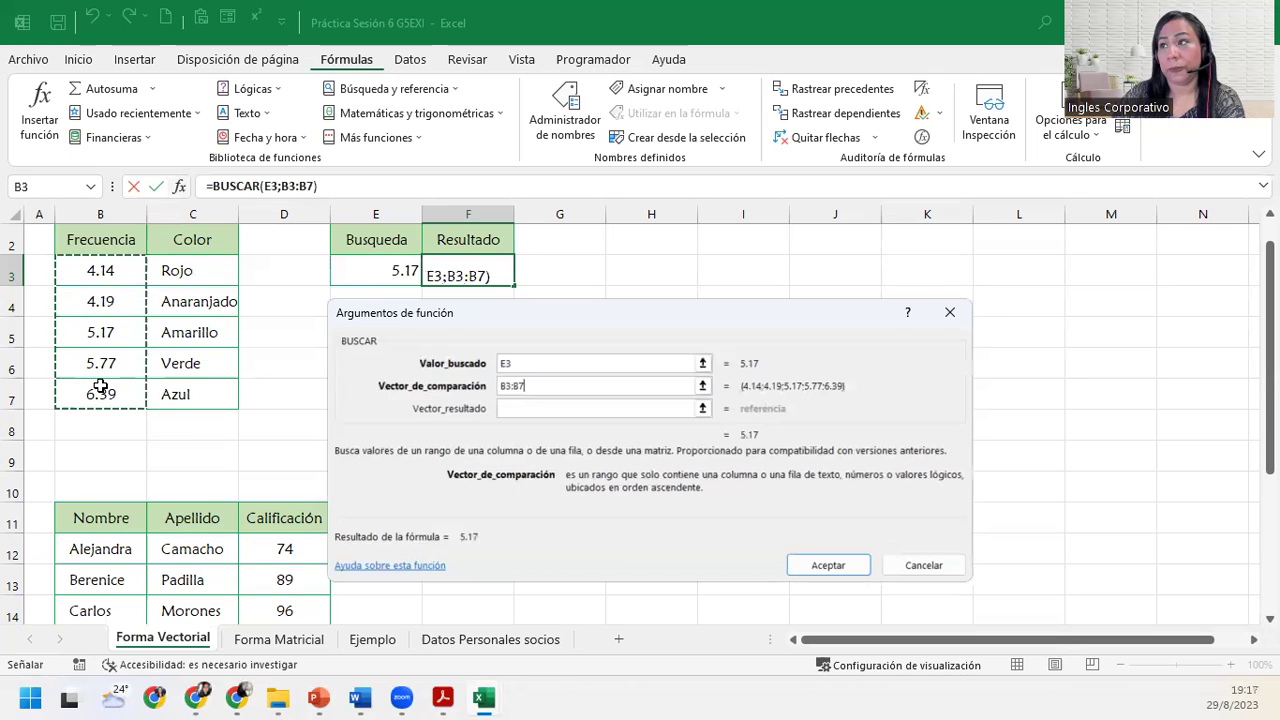
left_click(575, 408)
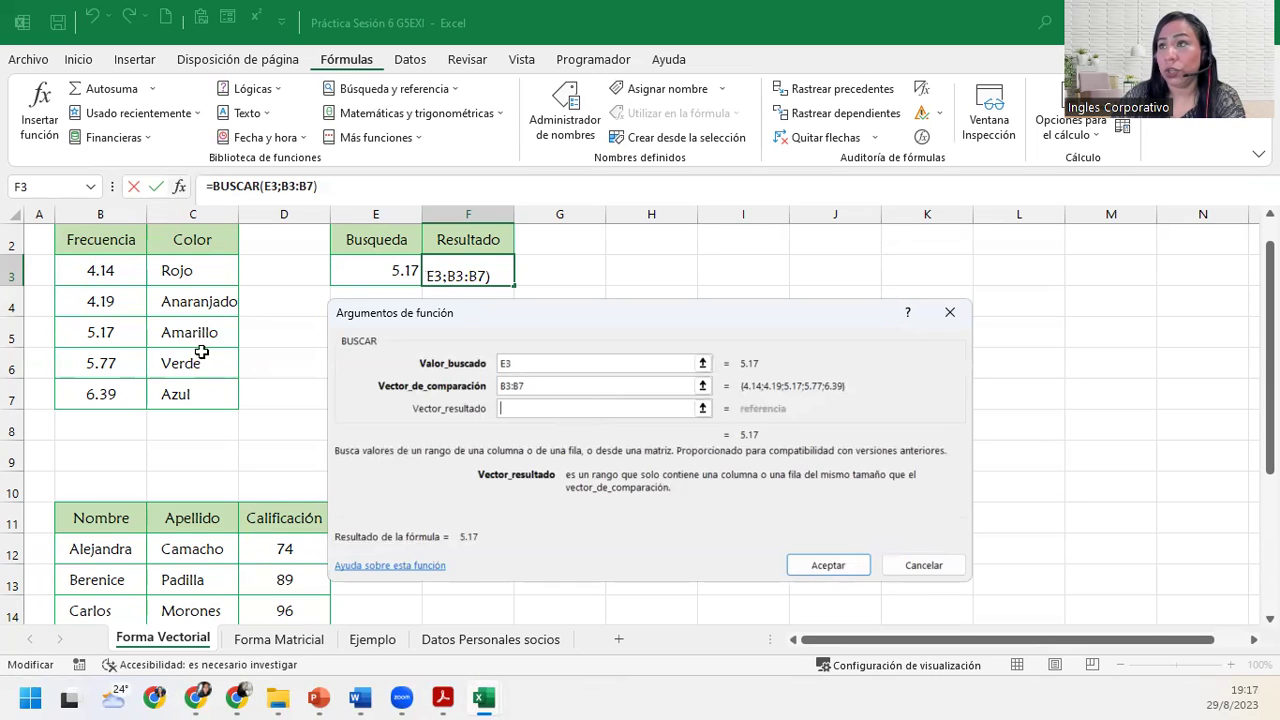
left_click_drag(186, 268, 200, 392)
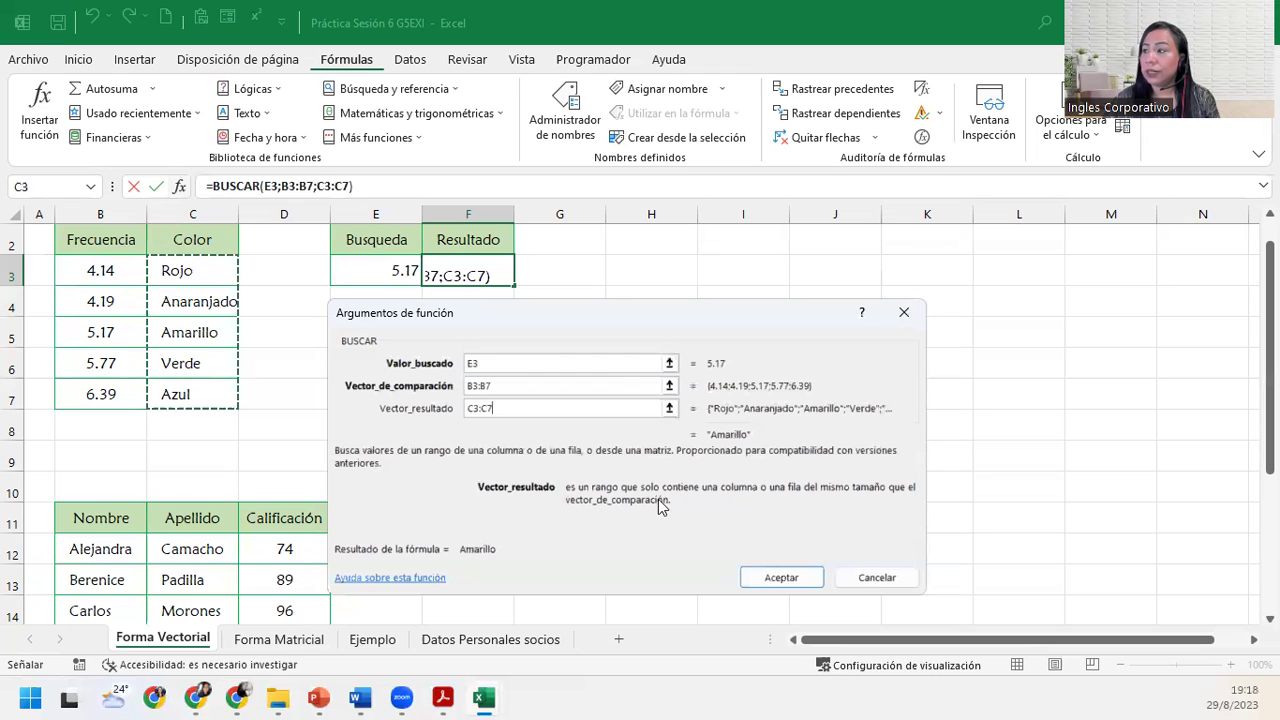
left_click(782, 578)
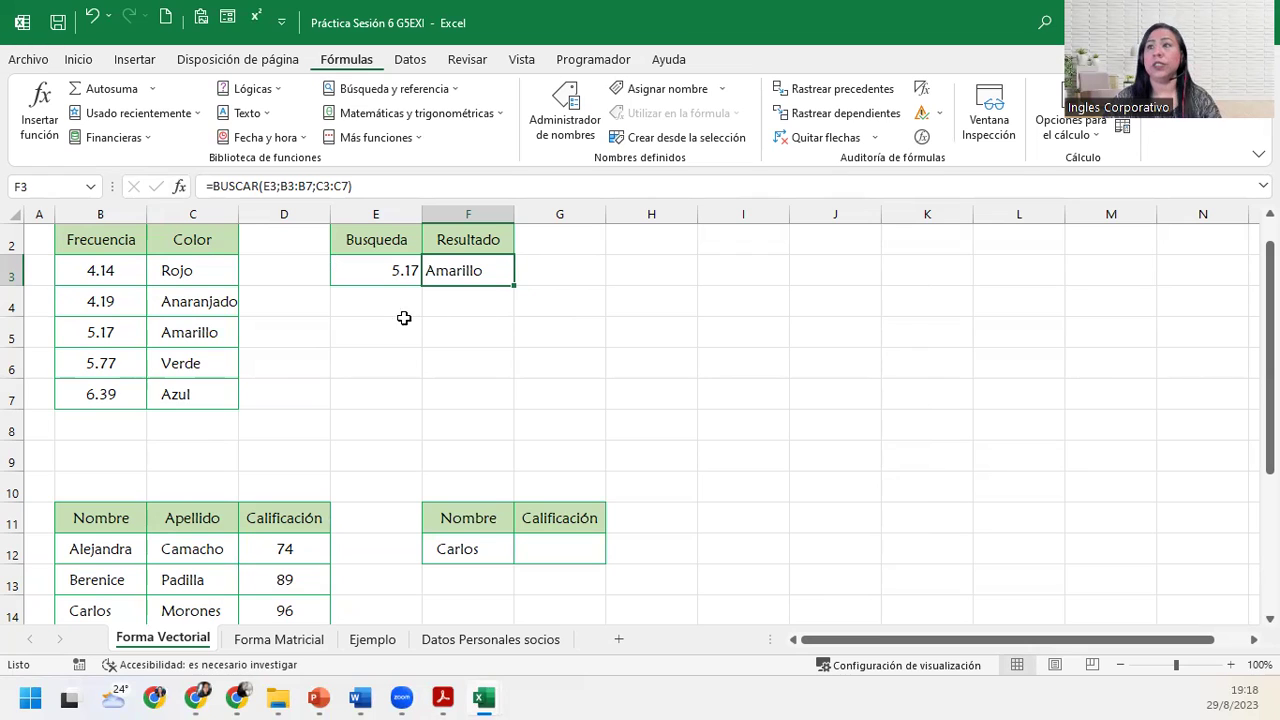
left_click_drag(85, 334, 169, 334)
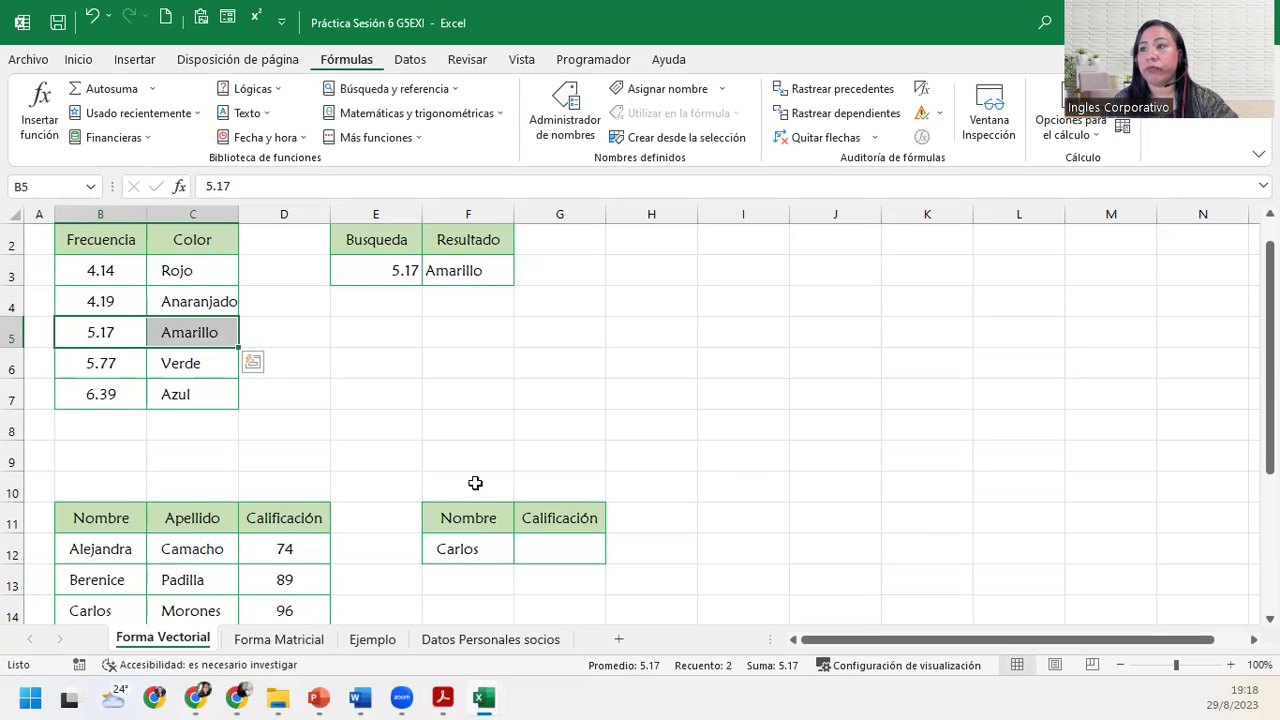
left_click(473, 290)
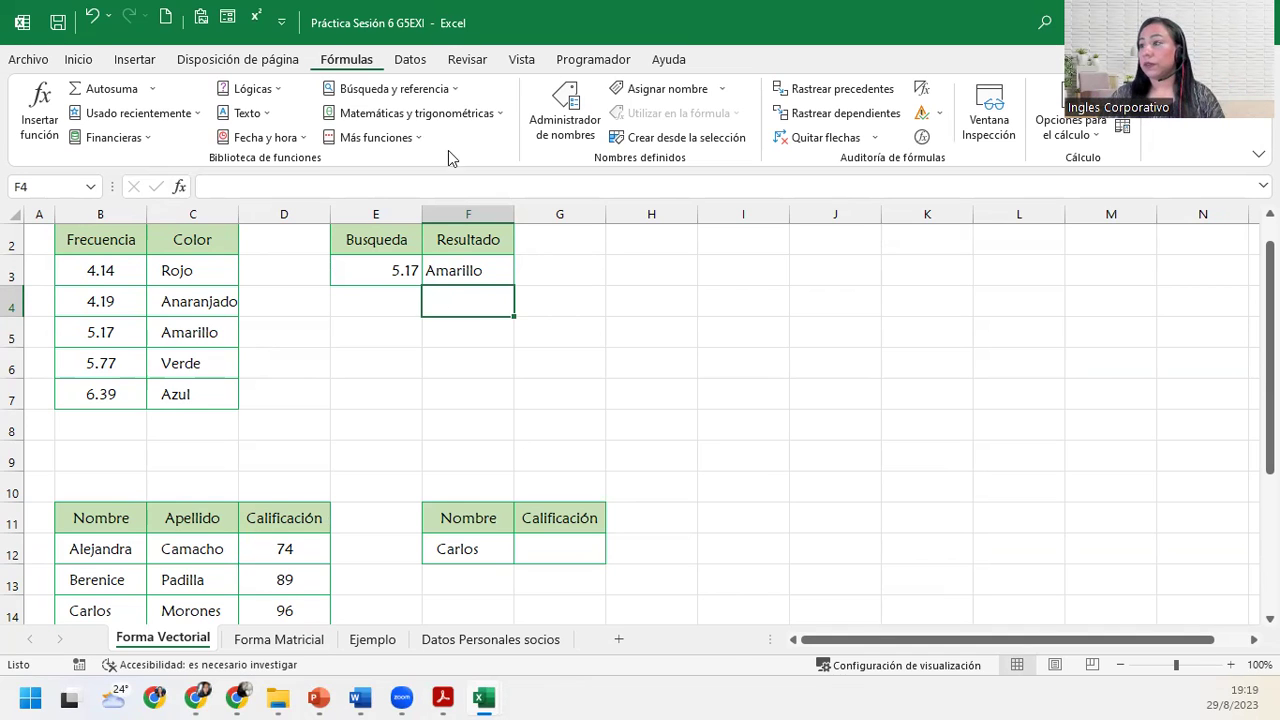
Insert the vector form of BUSCAR in G12 with F12 as lookup value, B12:B16 as comparison vector and D12:D16 as result vector, then check row 14.
left_click(563, 540)
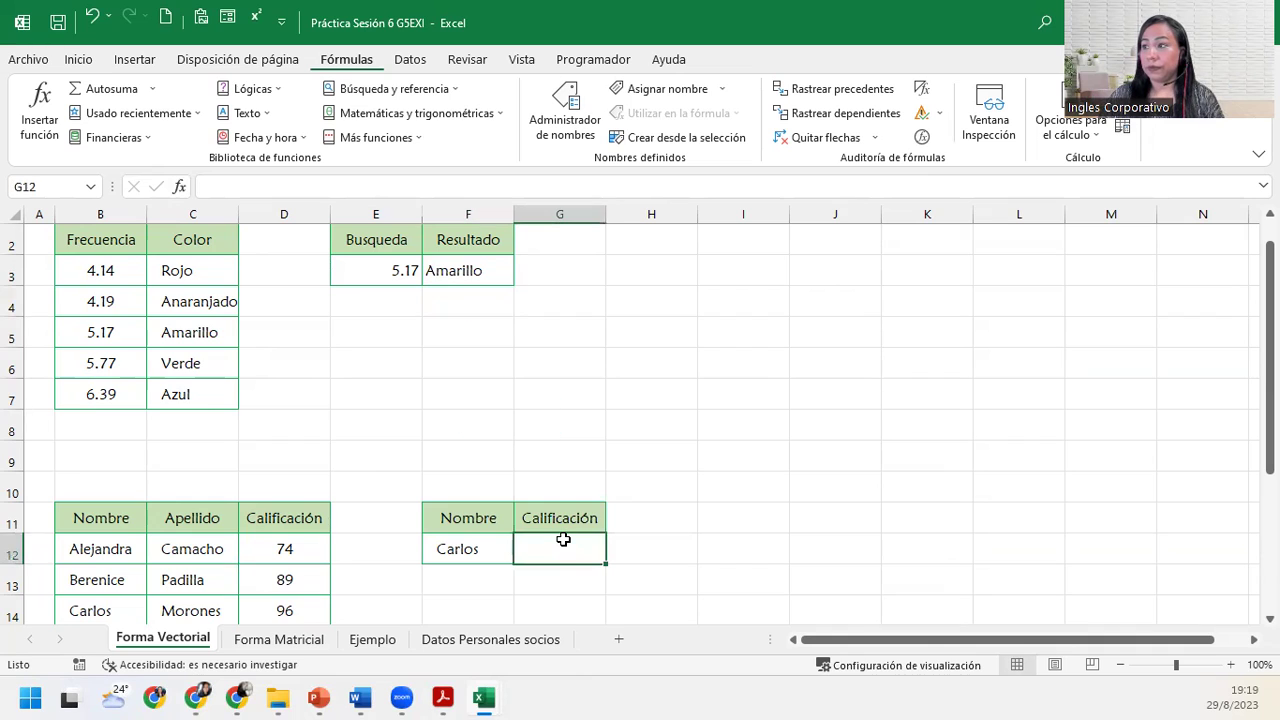
scroll(563, 540, "down", 2)
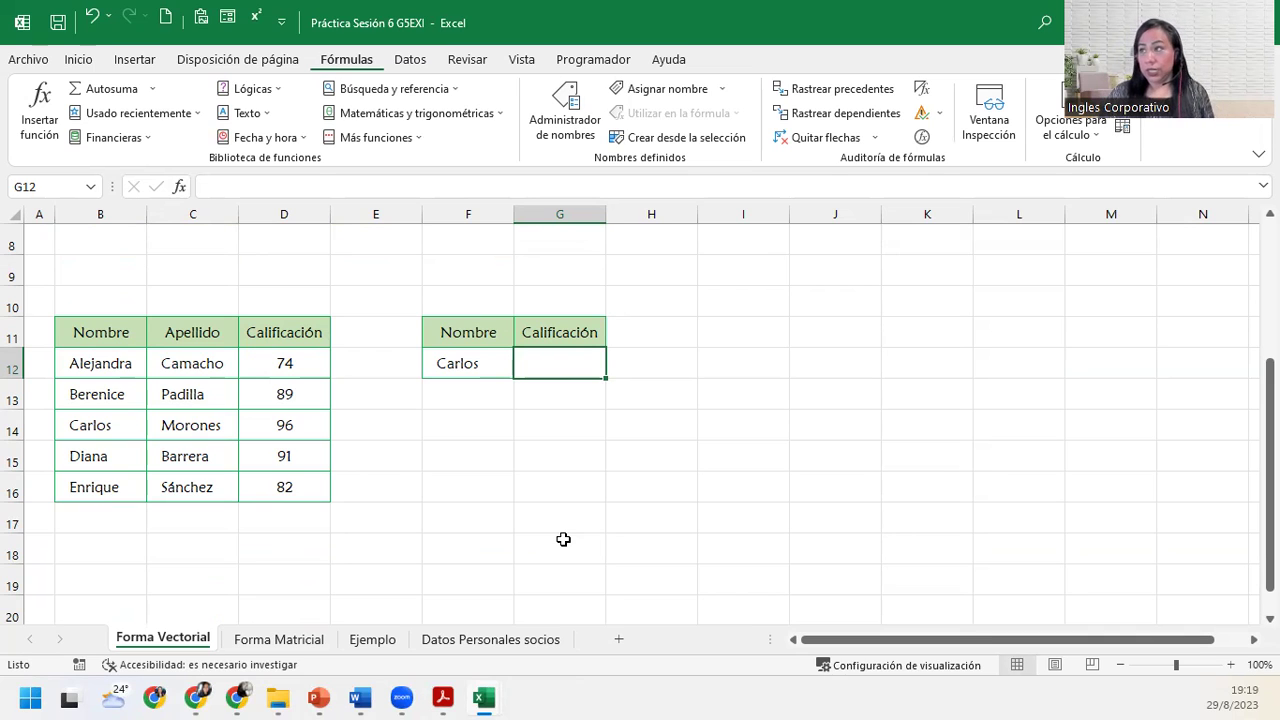
type("=")
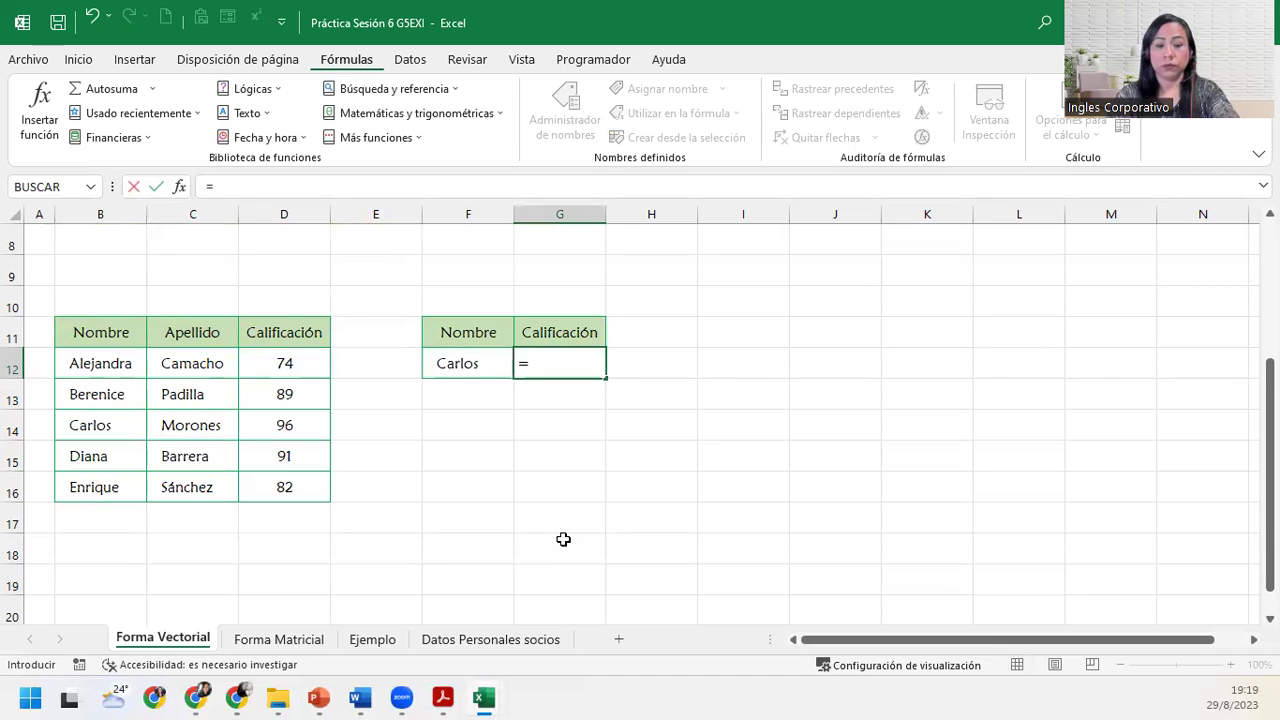
type("buscar")
key("Tab")
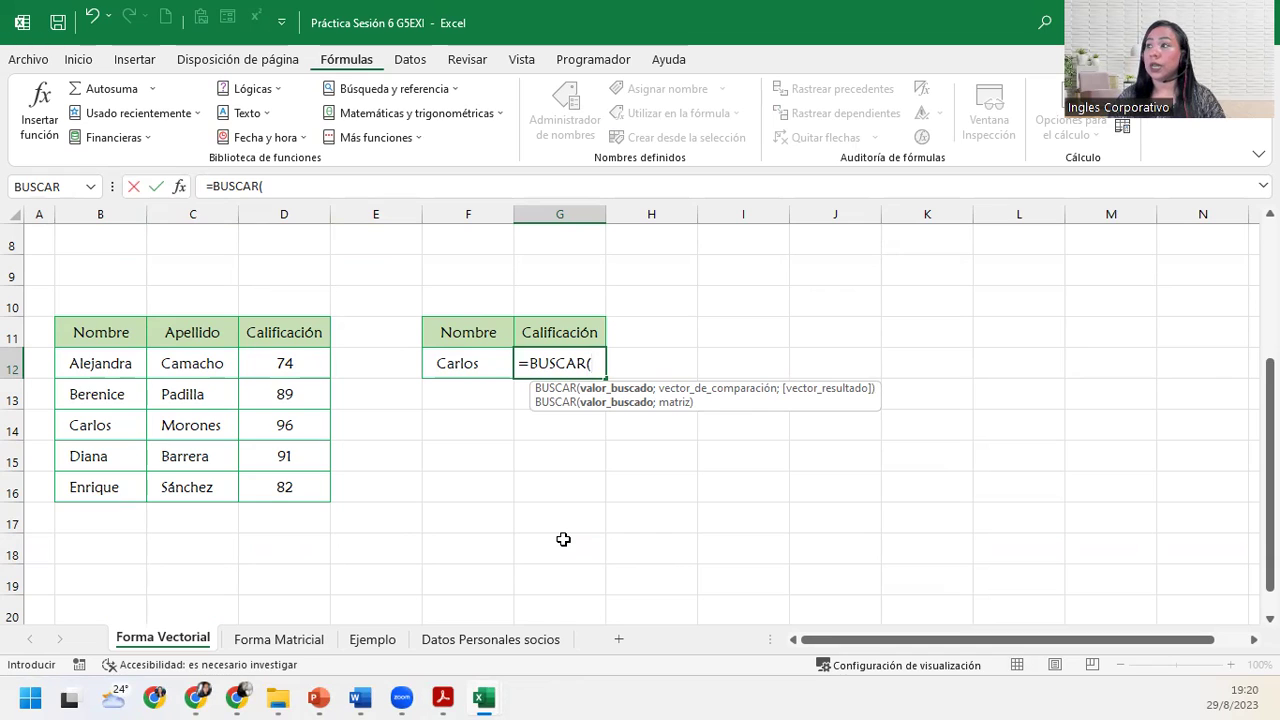
left_click(466, 363)
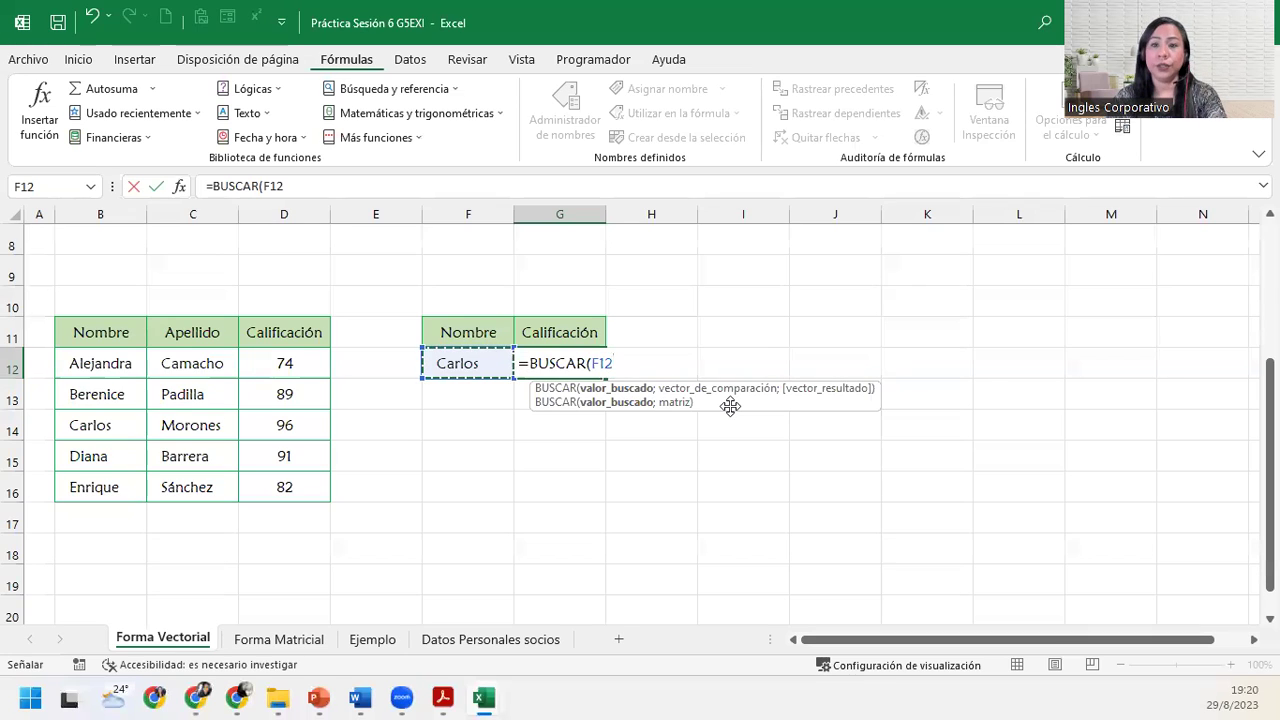
type(";")
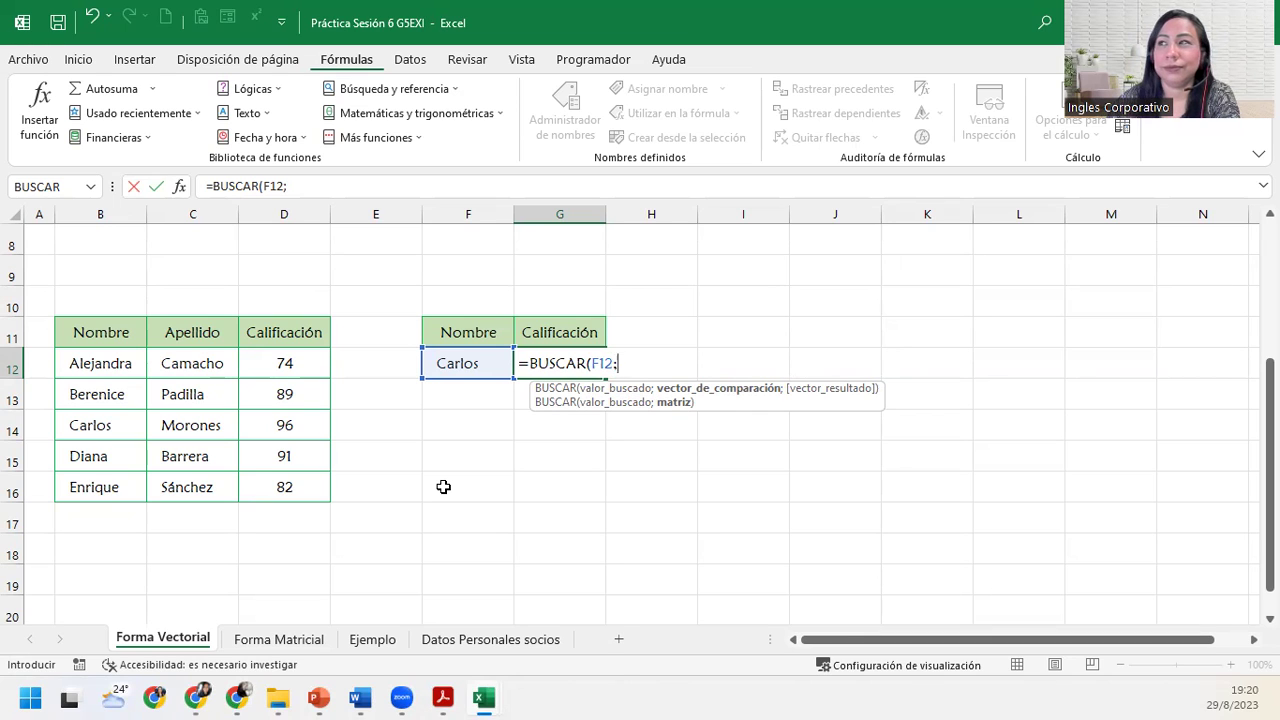
left_click_drag(119, 361, 132, 484)
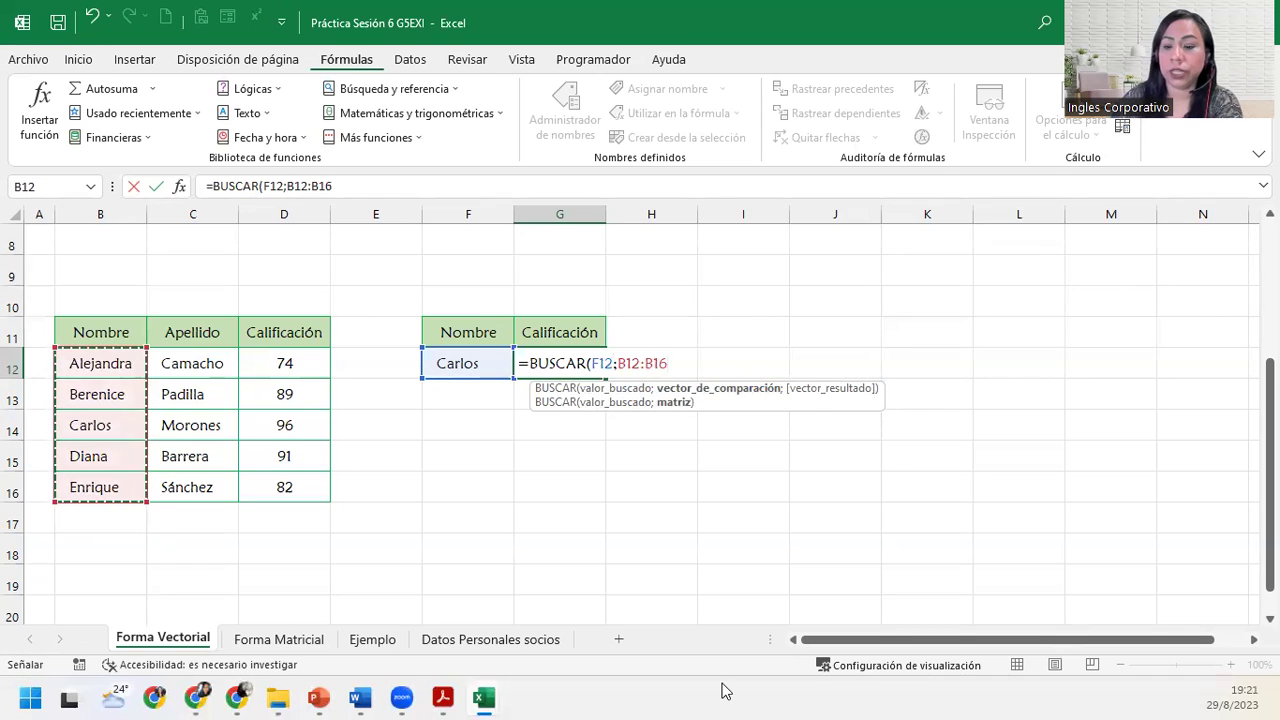
type(";")
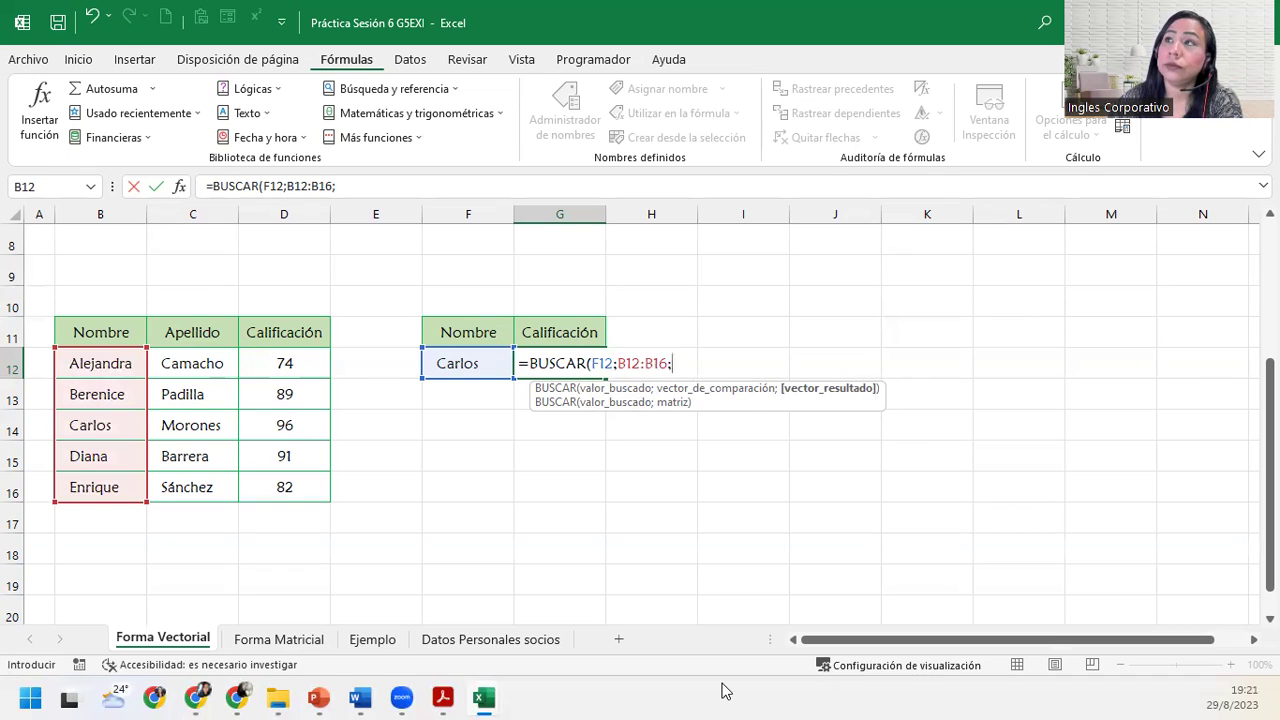
left_click_drag(271, 368, 284, 489)
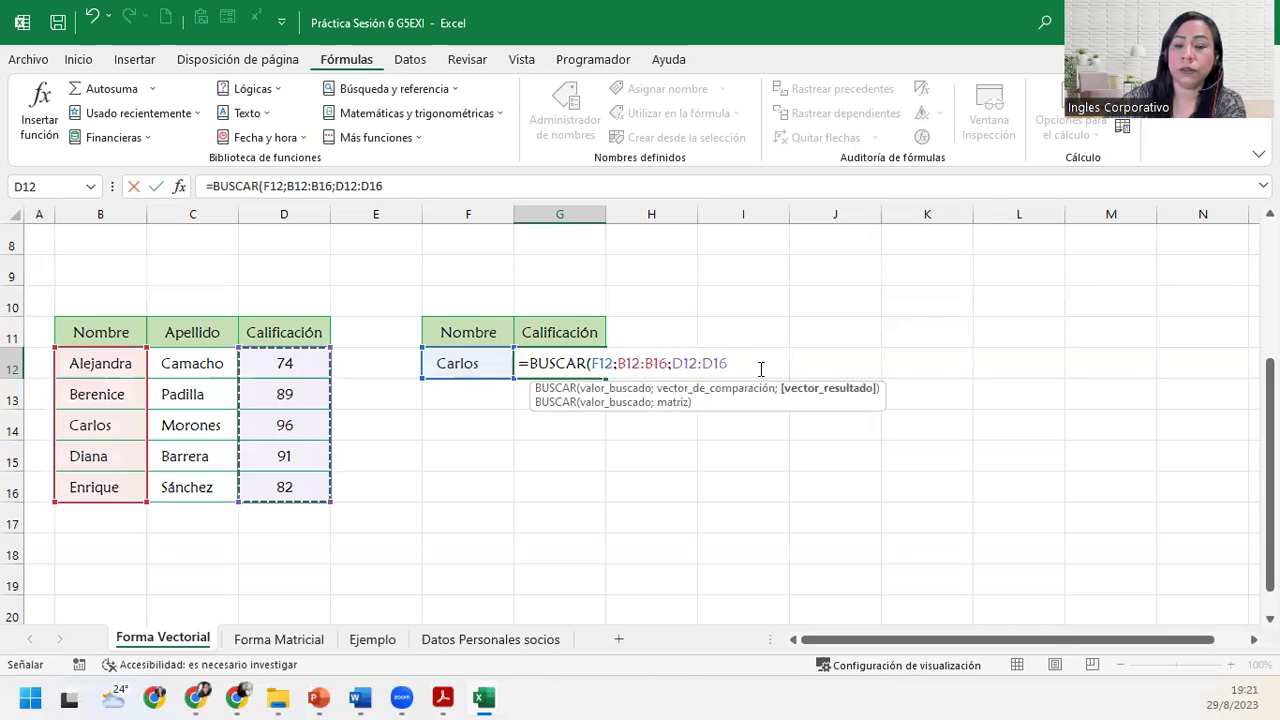
type(")")
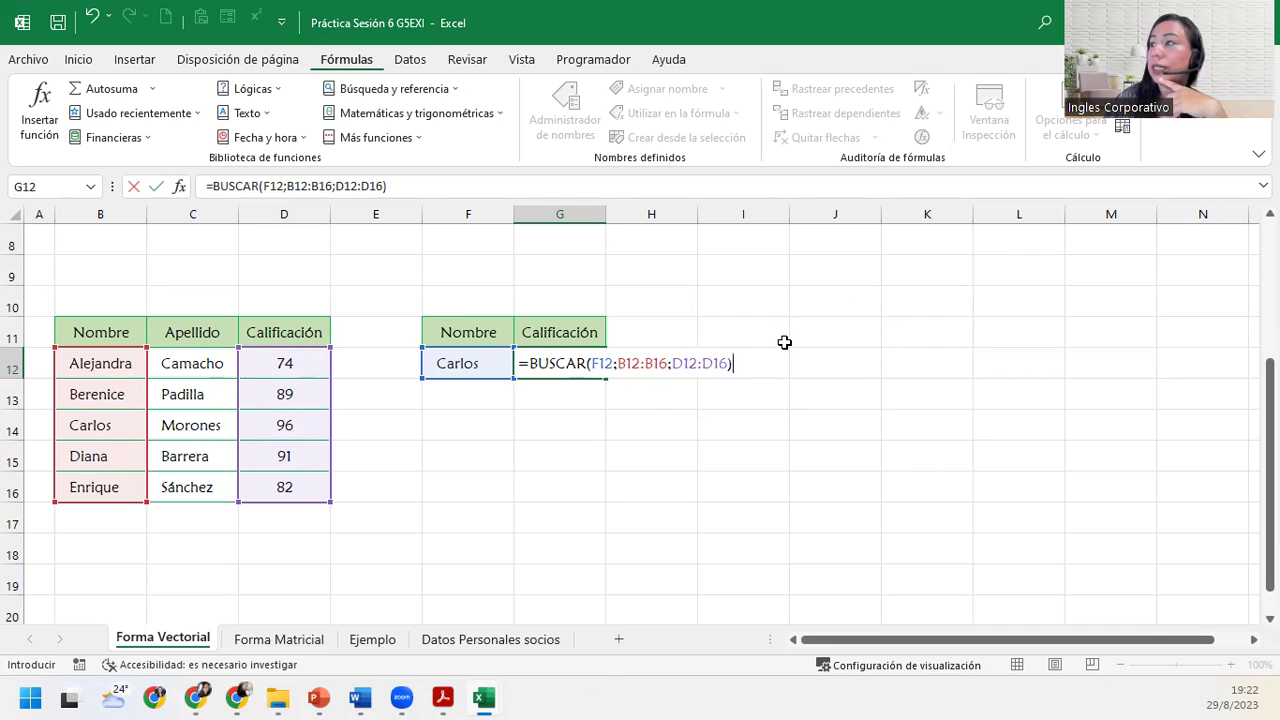
key("F2")
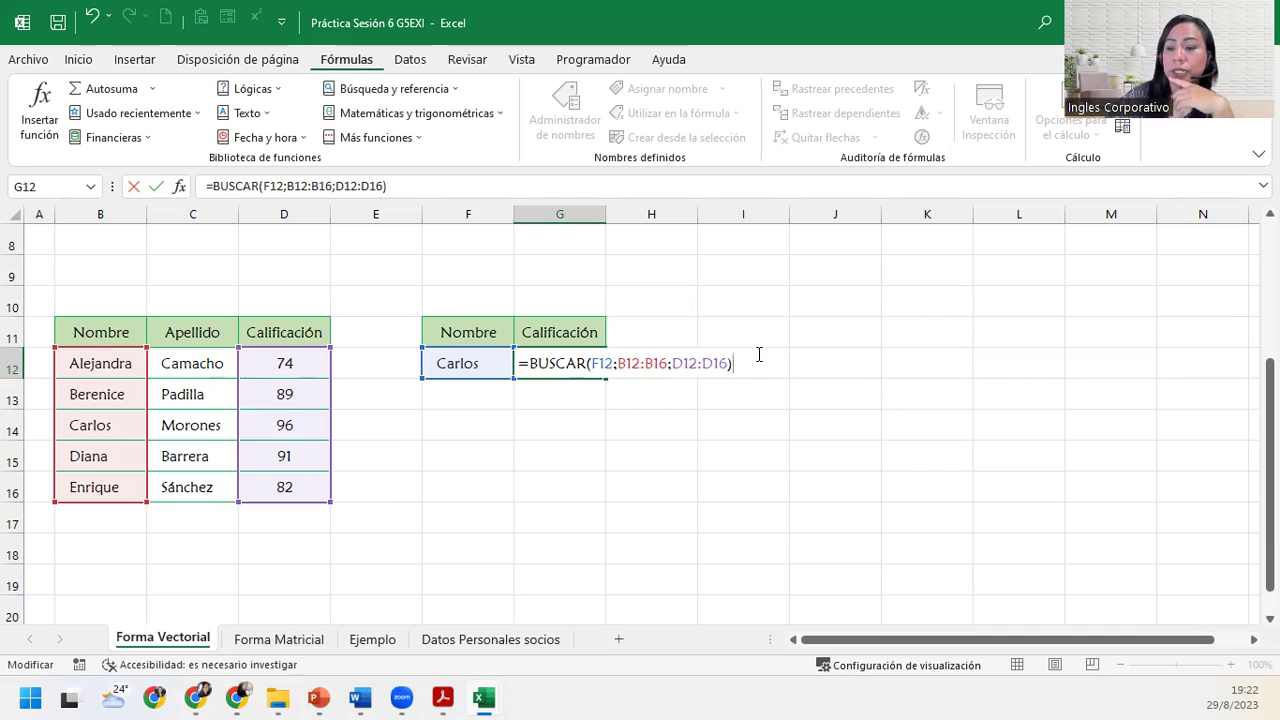
key("Return")
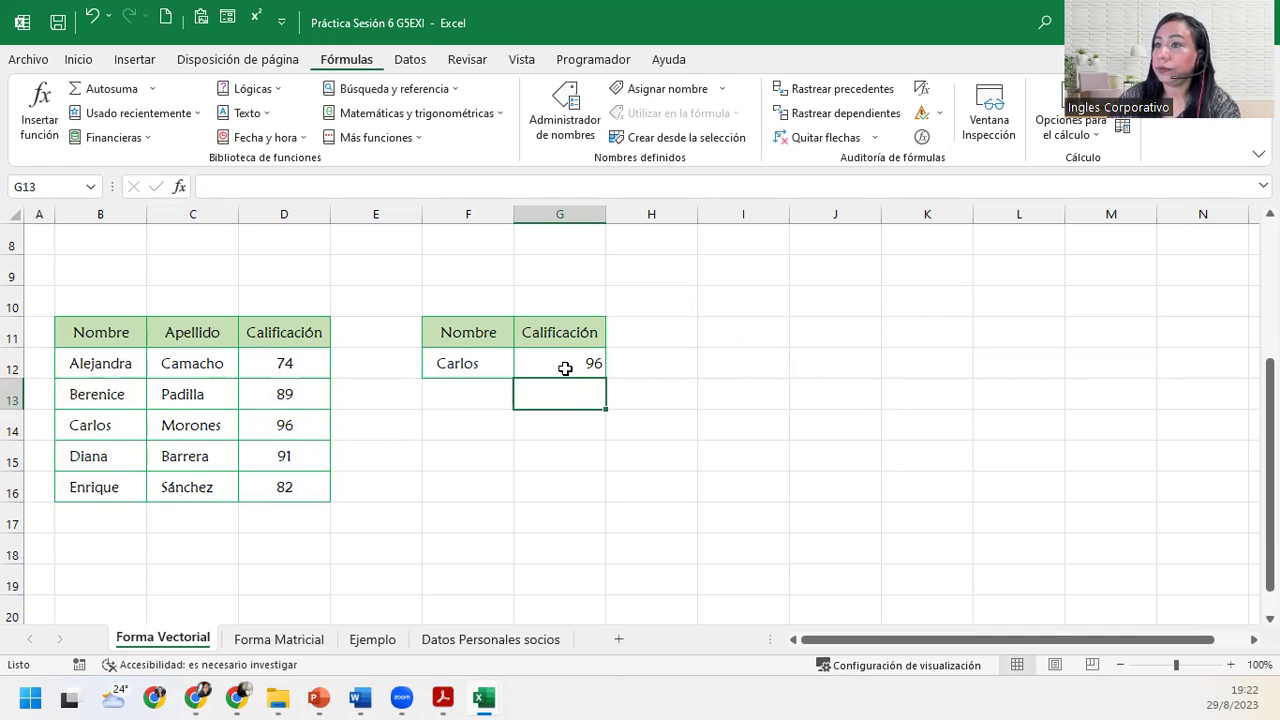
left_click(14, 428)
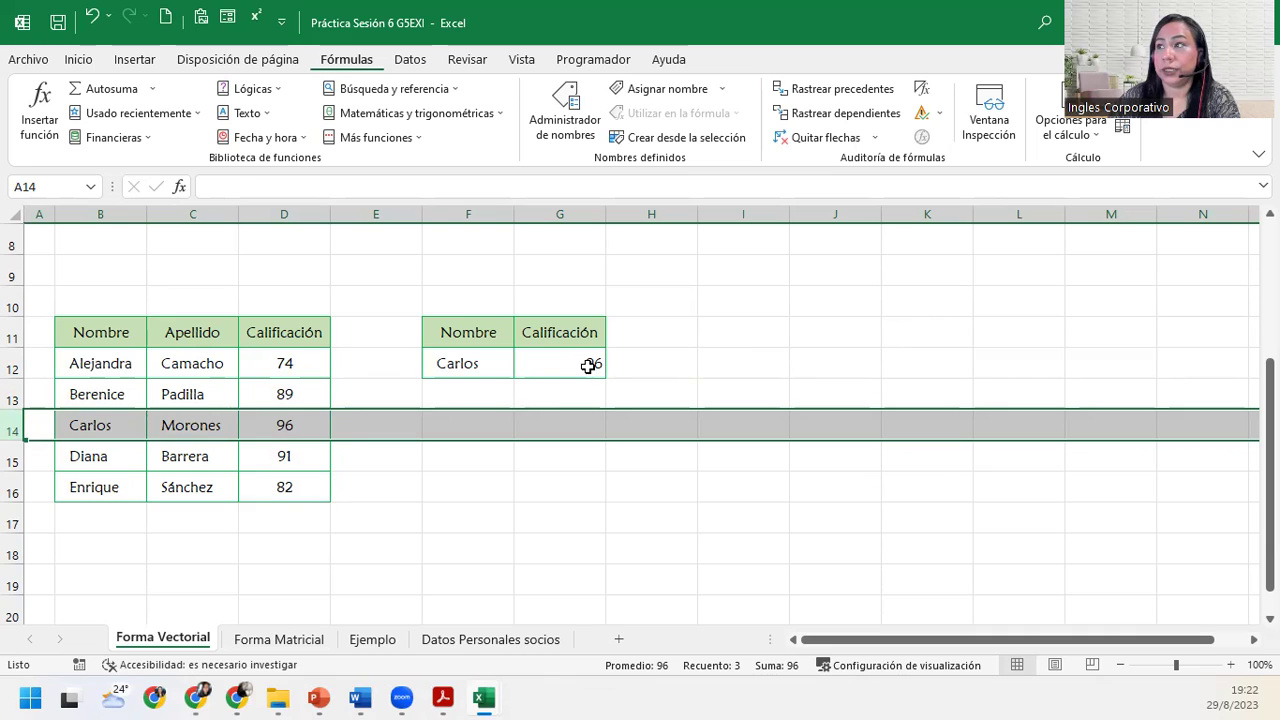
Replace the lookup name in F12 with the student name from B12 and compare the result with B12:D12.
left_click(495, 356)
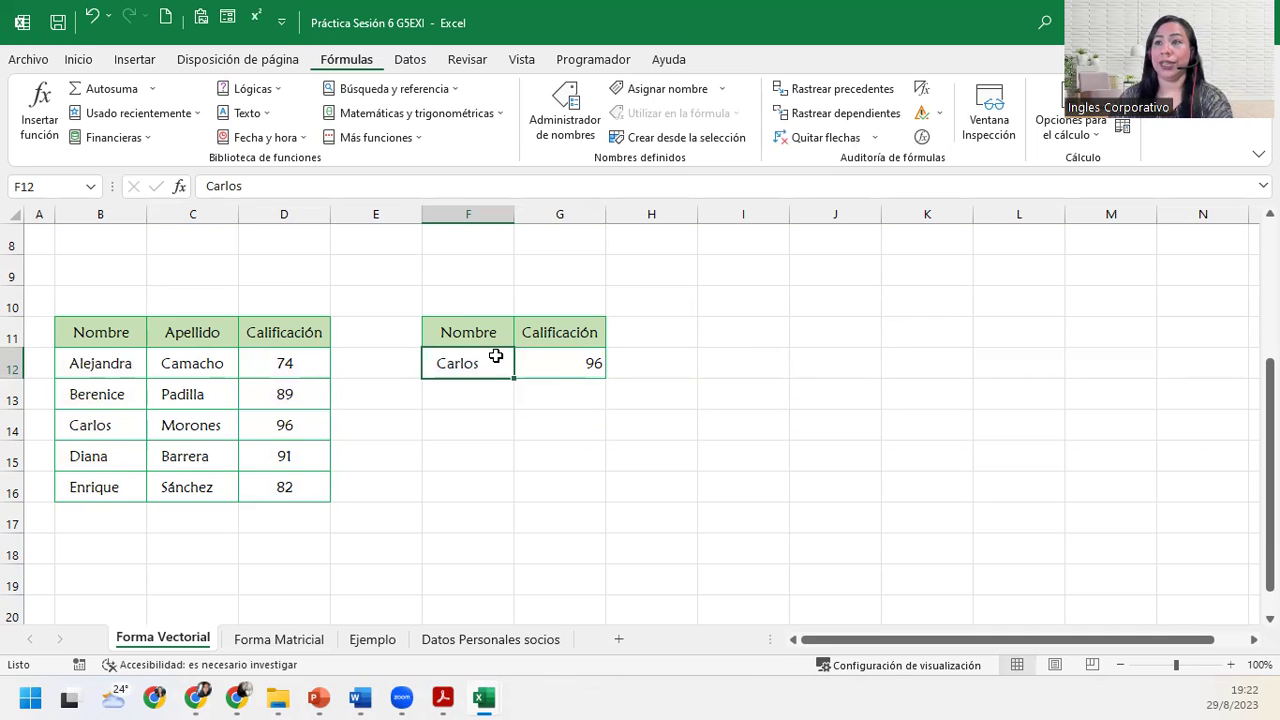
type("Alejandra")
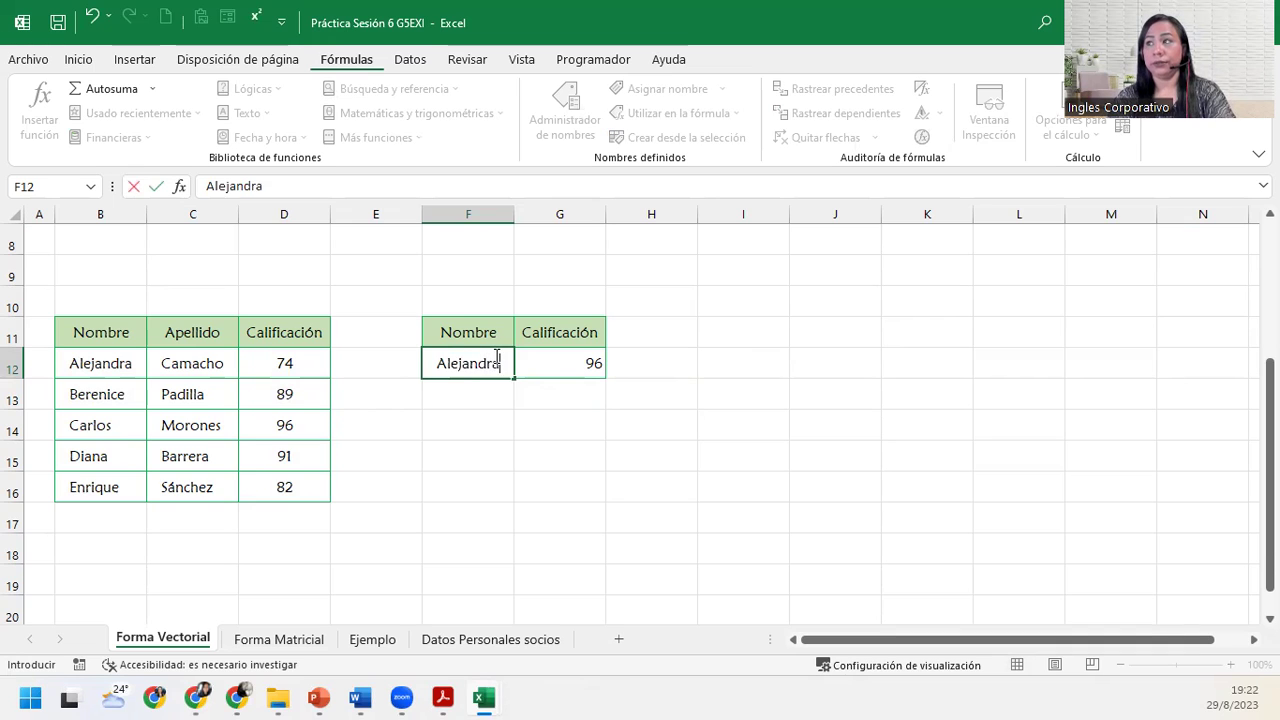
key("Return")
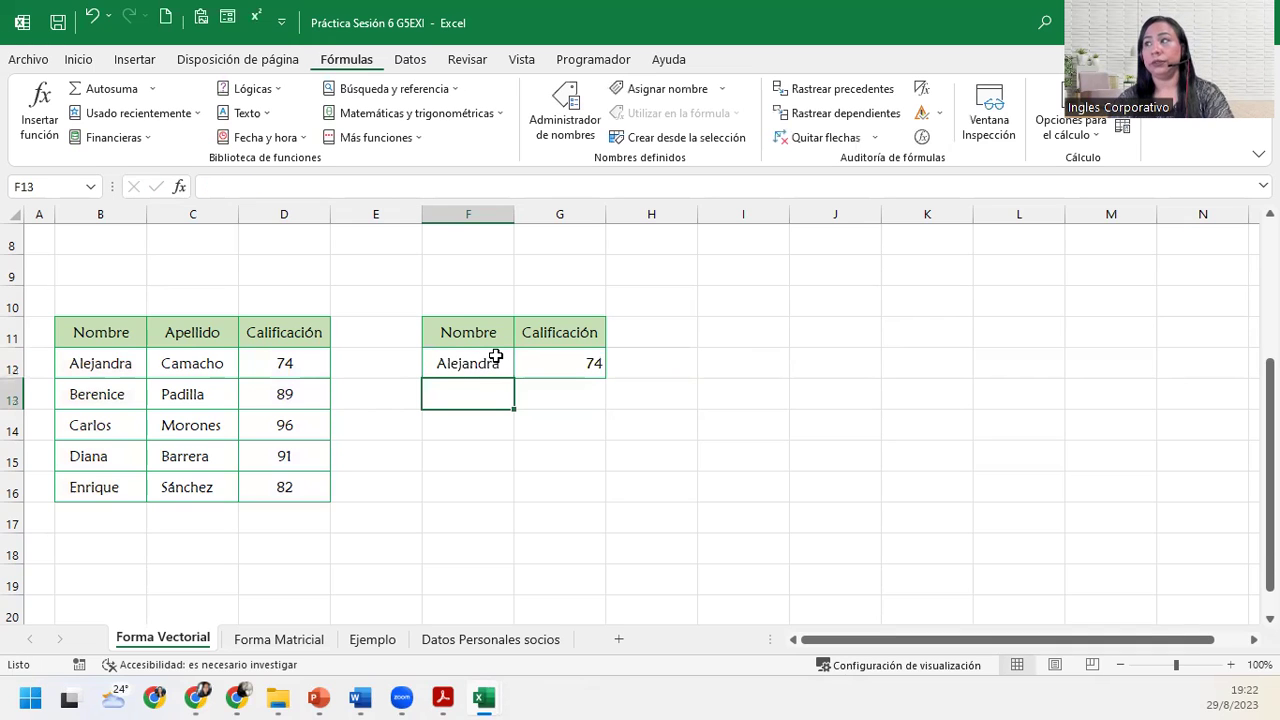
left_click_drag(110, 363, 275, 360)
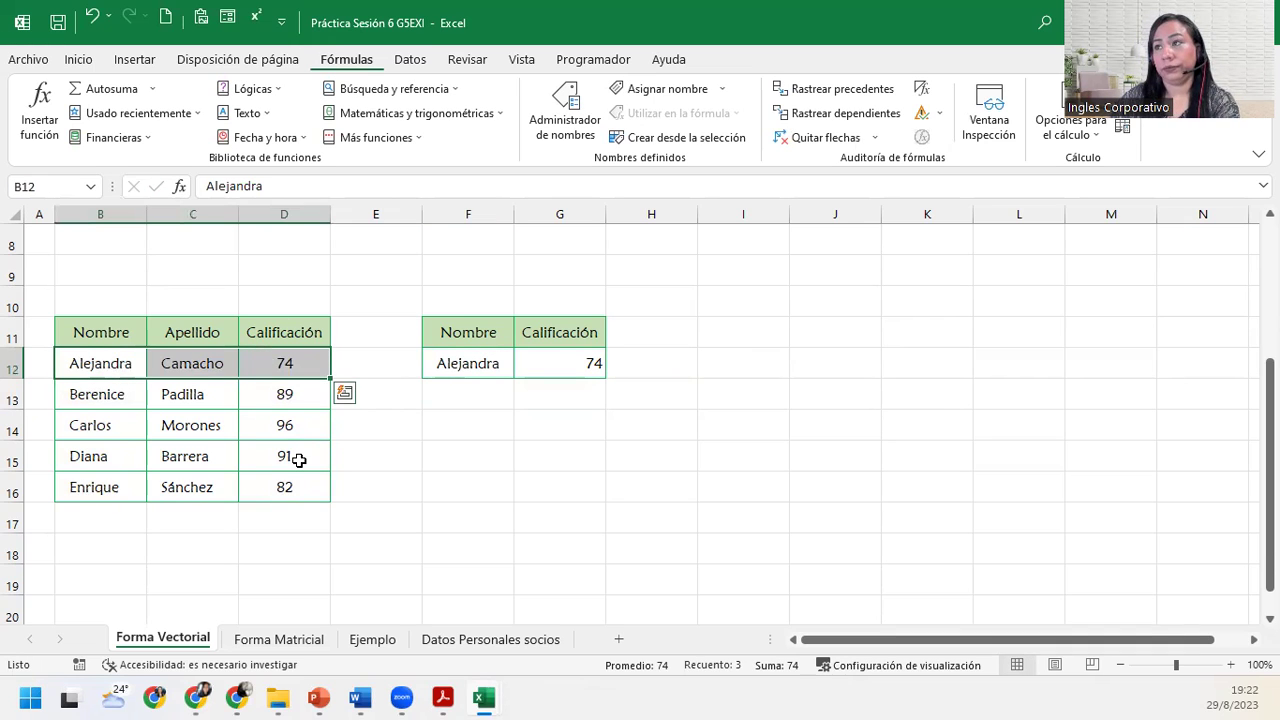
Set the lookup name in F12 to the student listed in B15 and compare the result with B15:D15.
left_click(497, 364)
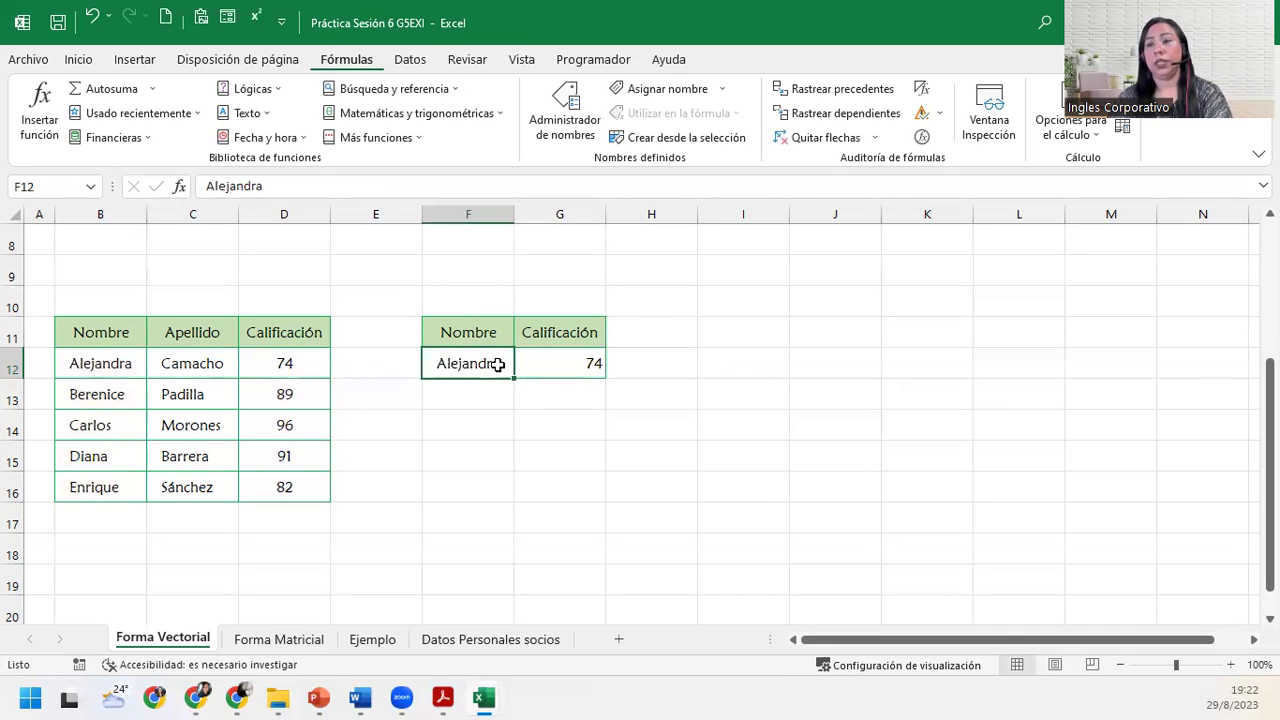
type("Diana")
key("BackSpace")
key("BackSpace")
key("BackSpace")
key("BackSpace")
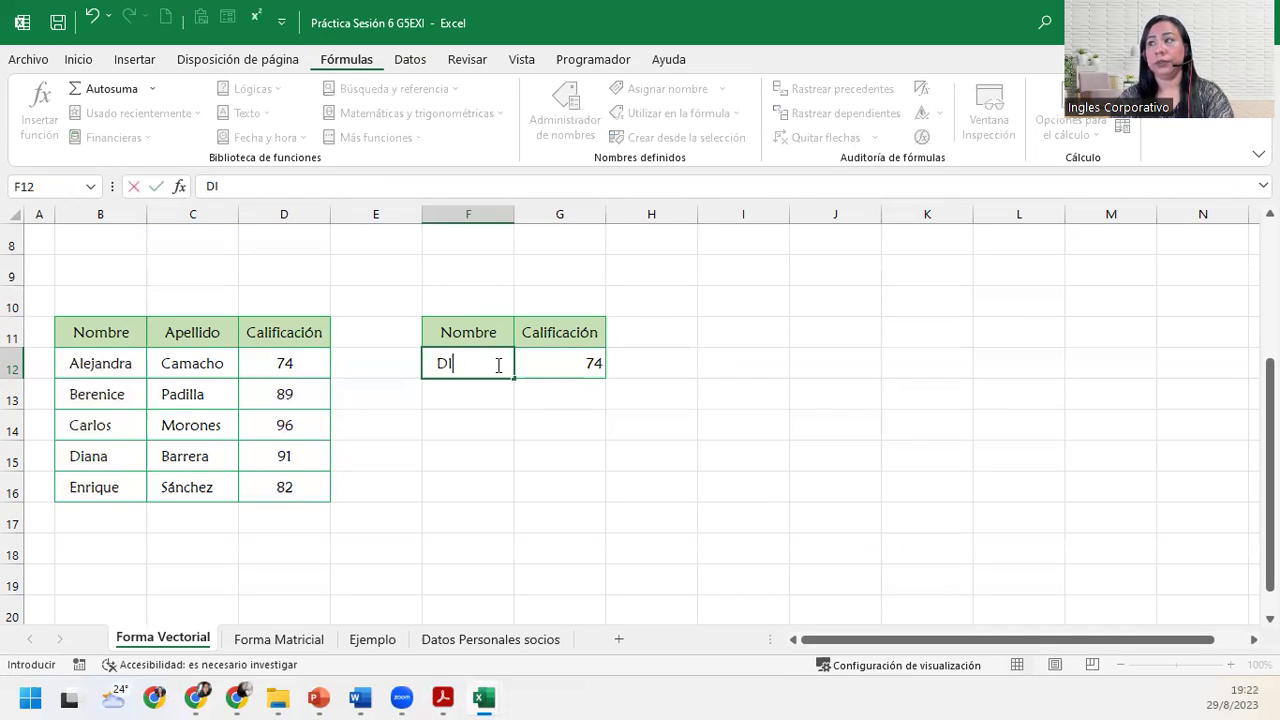
type("iana")
key("Return")
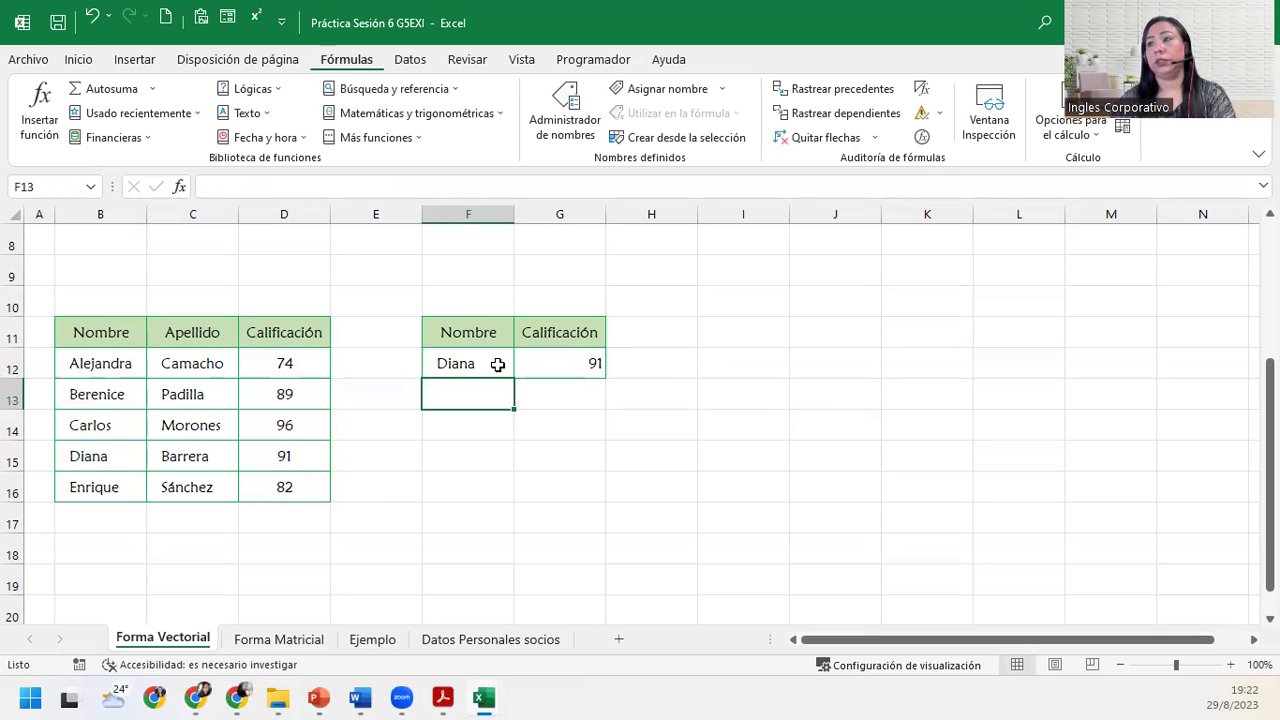
left_click_drag(88, 458, 312, 455)
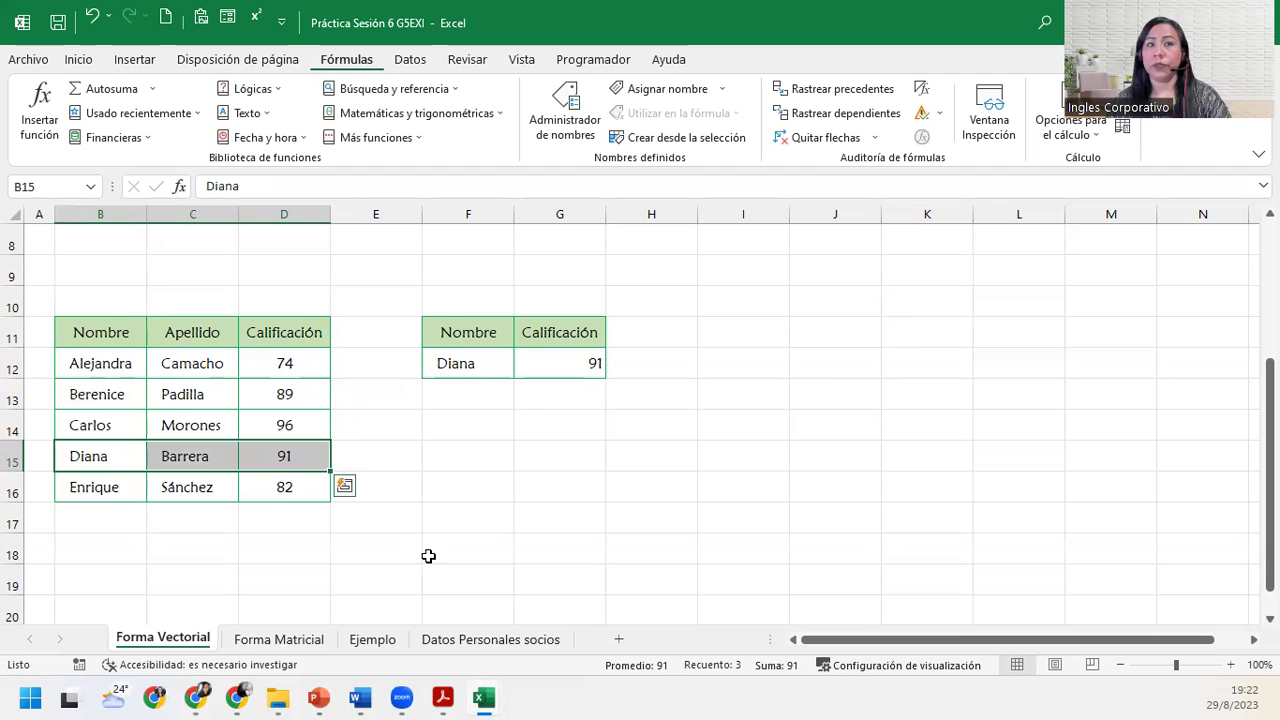
Set the Busqueda value in E3 to 4.14 and check the Resultado formula in F3 against the color in C3.
scroll(428, 425, "up", 3)
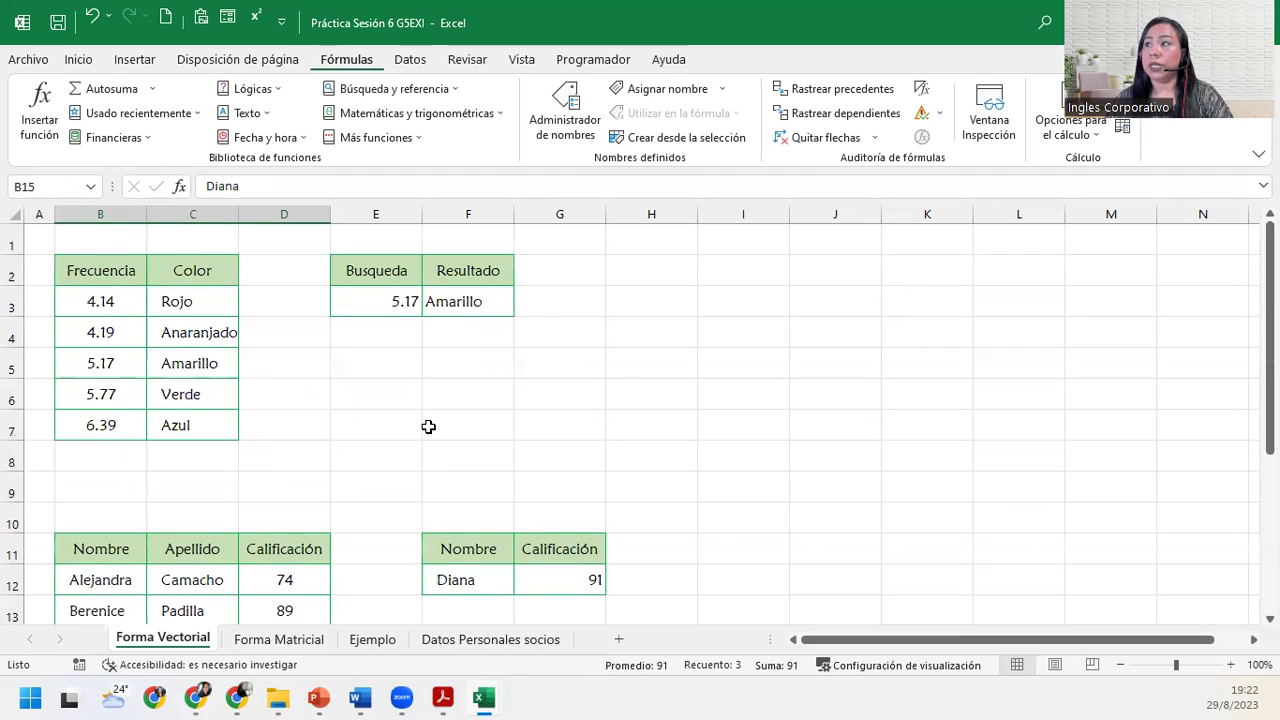
left_click(364, 298)
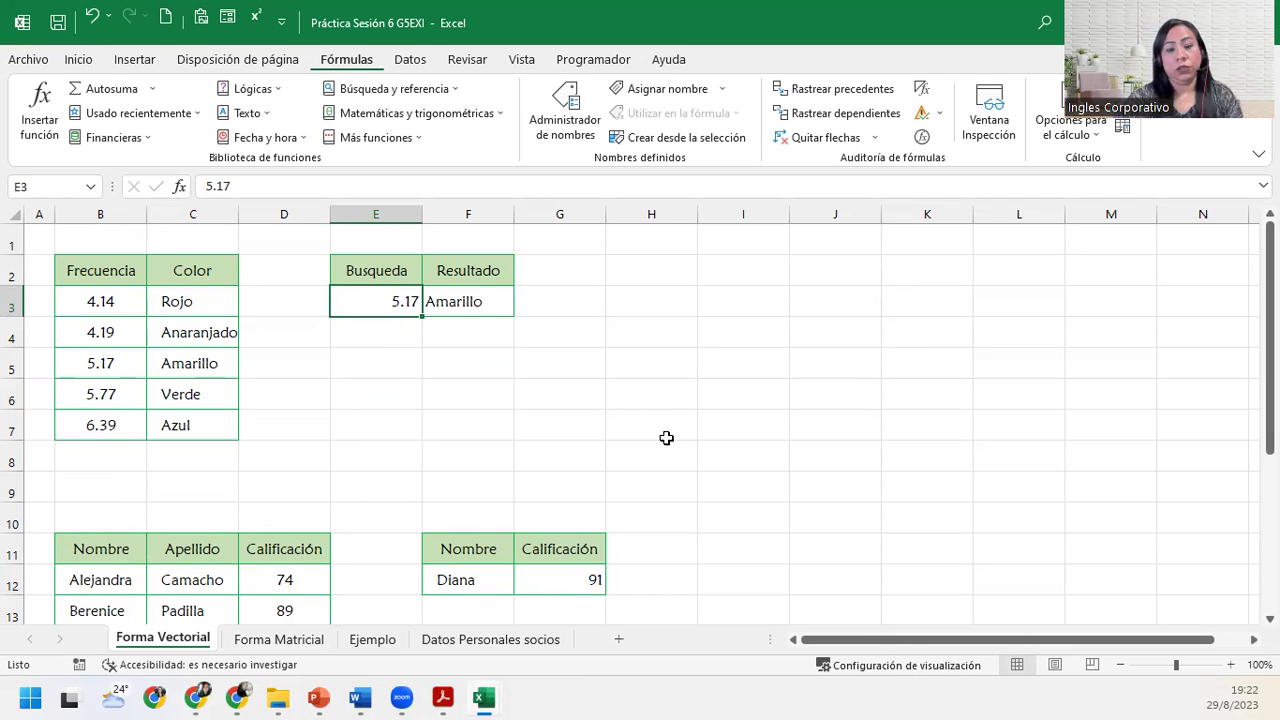
type("4.14")
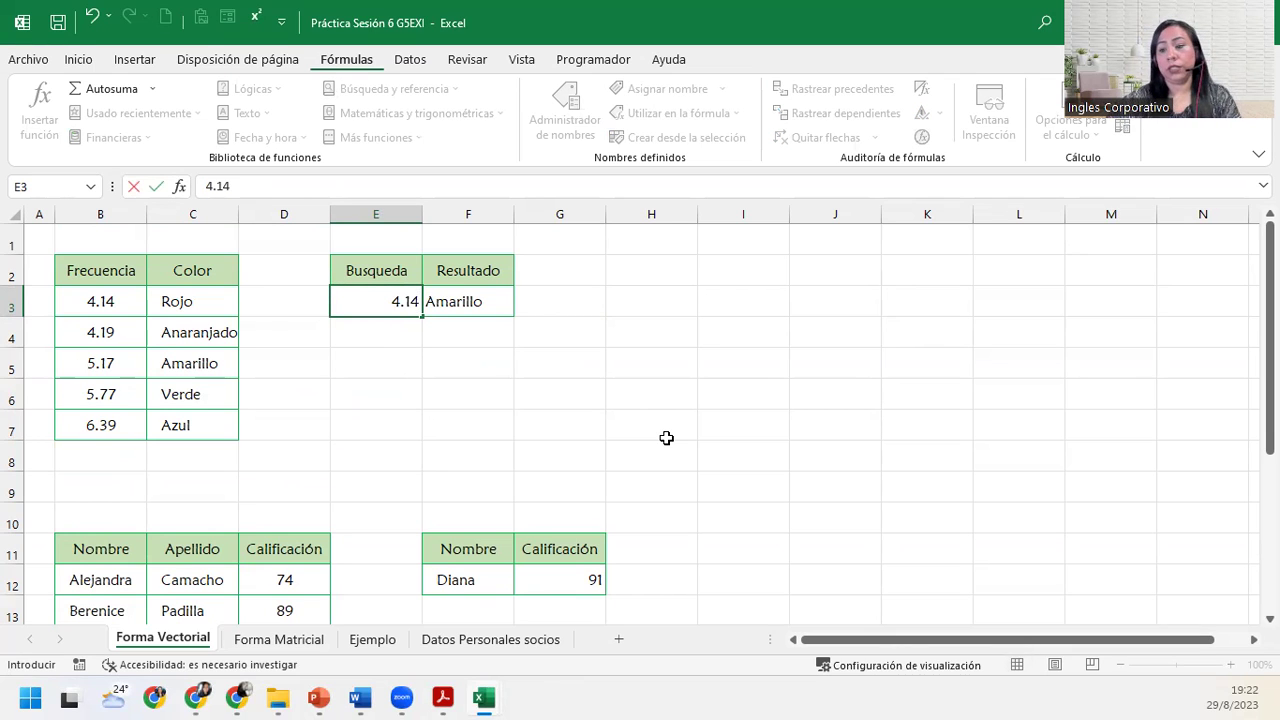
key("Return")
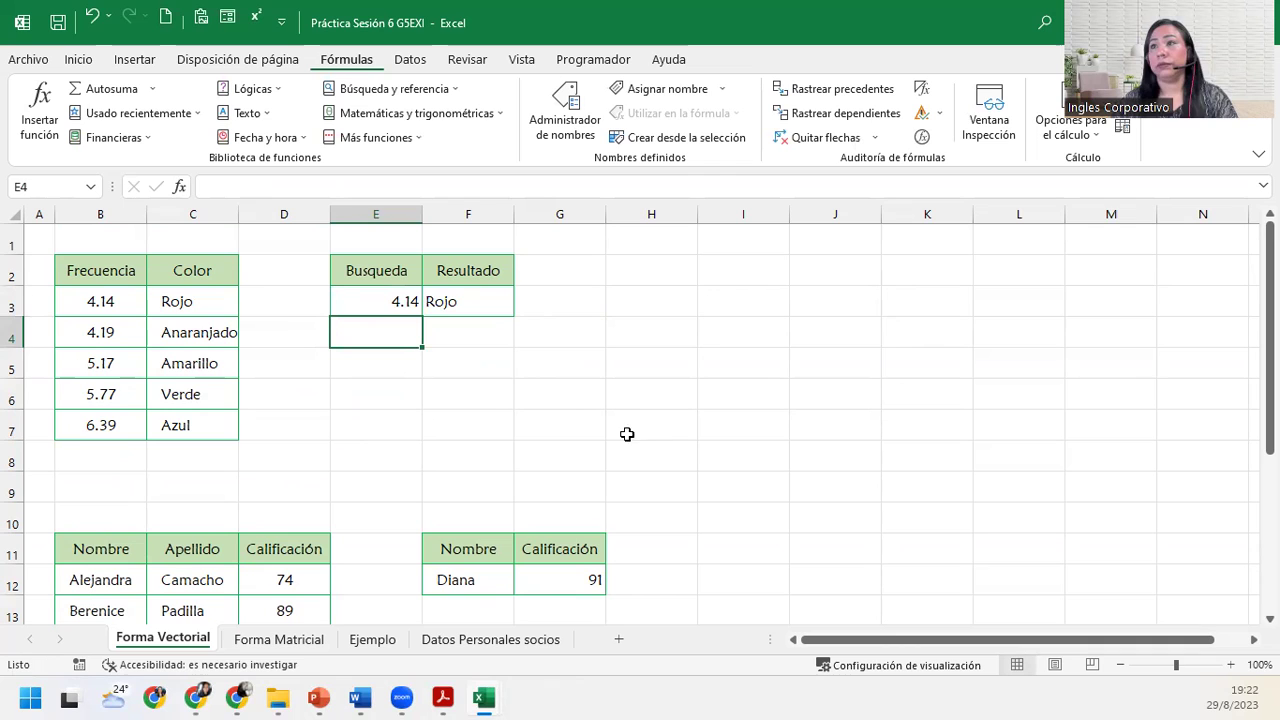
left_click(196, 308)
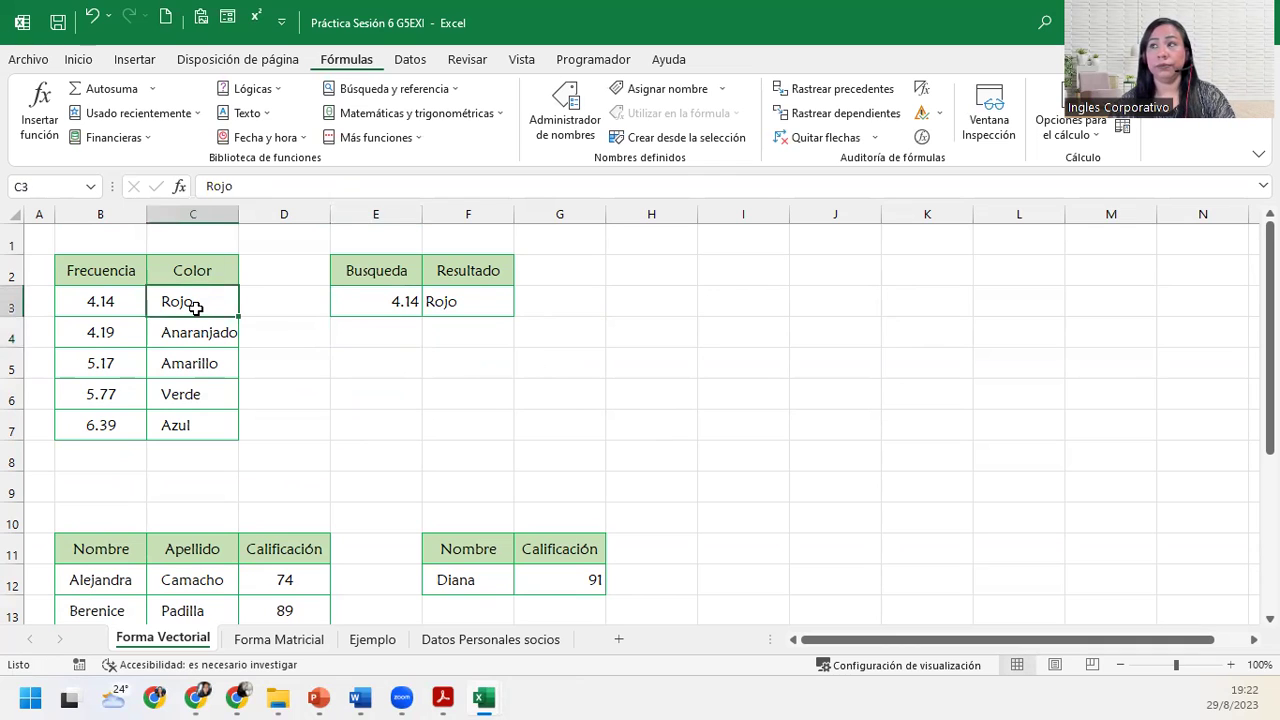
left_click(505, 294)
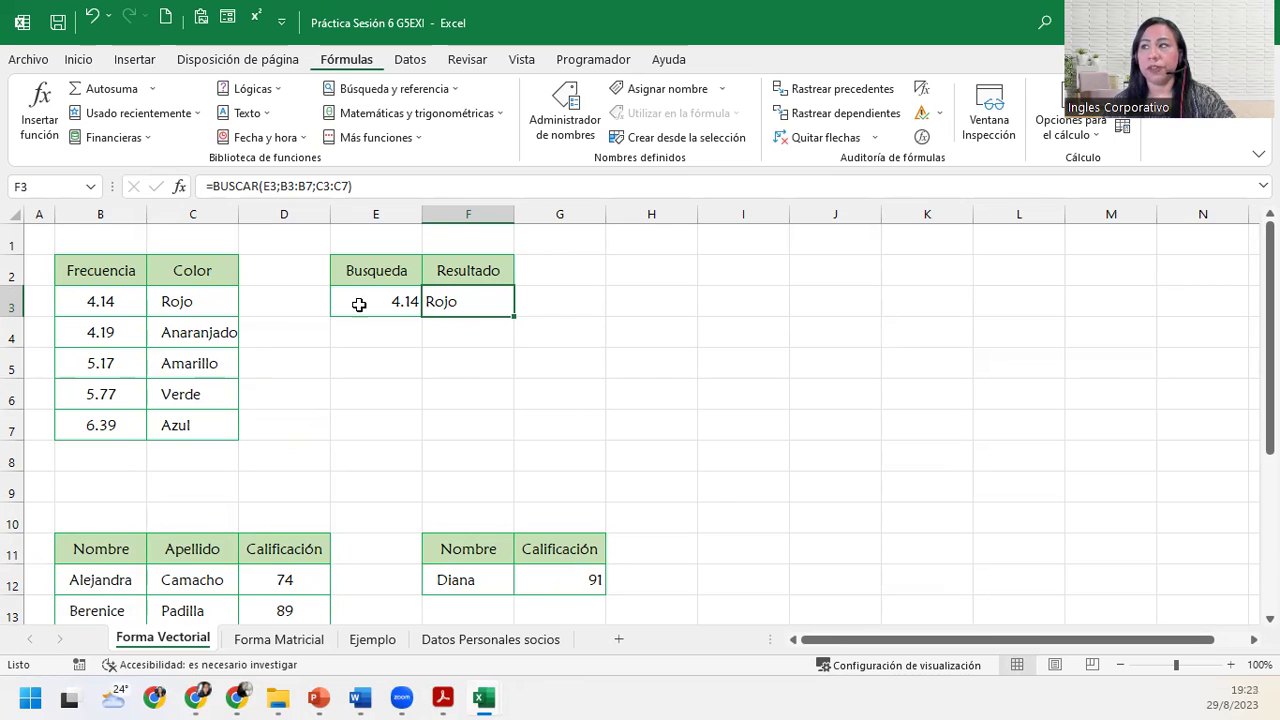
Examine the Venta and Comisión table in F2:G6 on the Forma Matricial sheet, finishing on the empty exact-match Comisión cell D3.
left_click(279, 642)
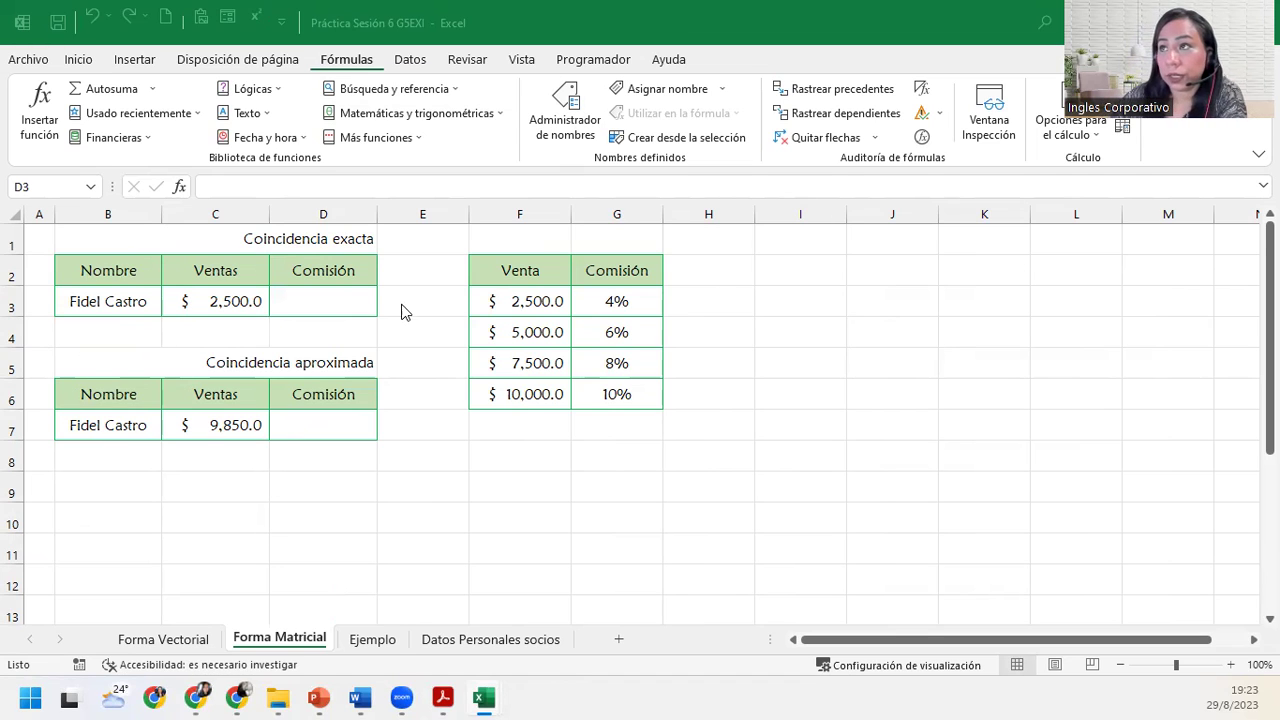
left_click(355, 303)
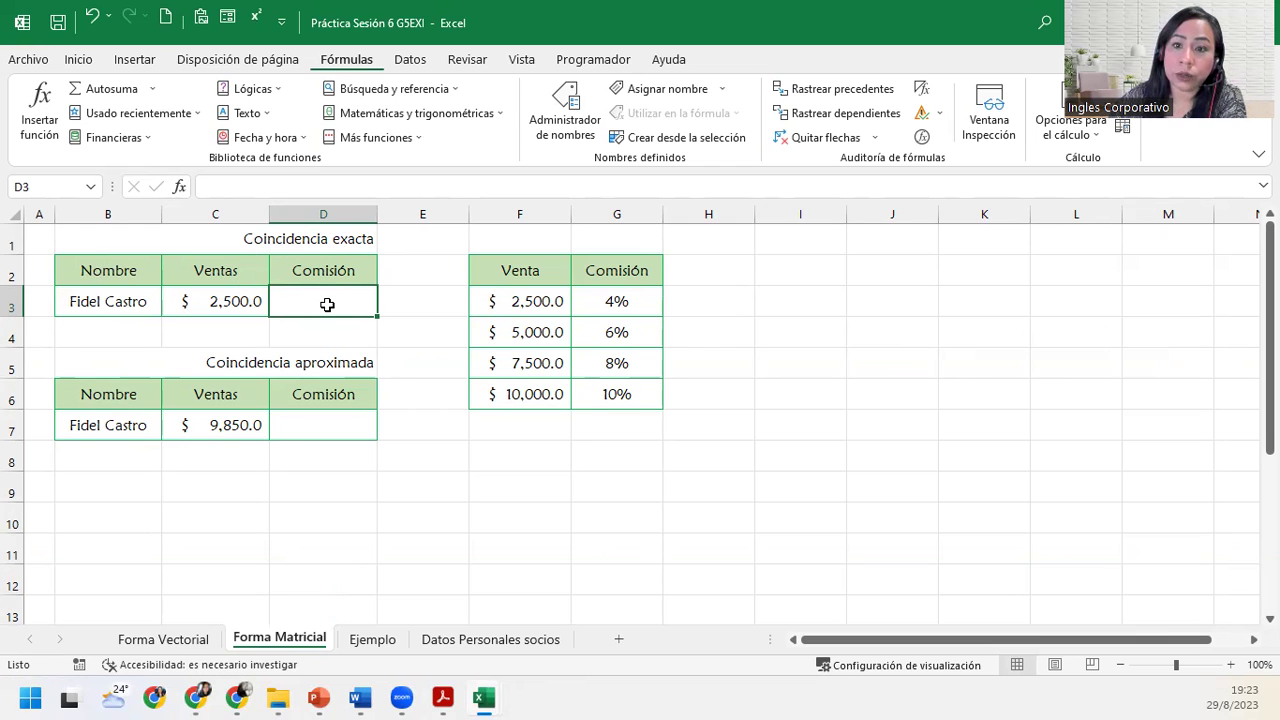
left_click_drag(503, 271, 598, 389)
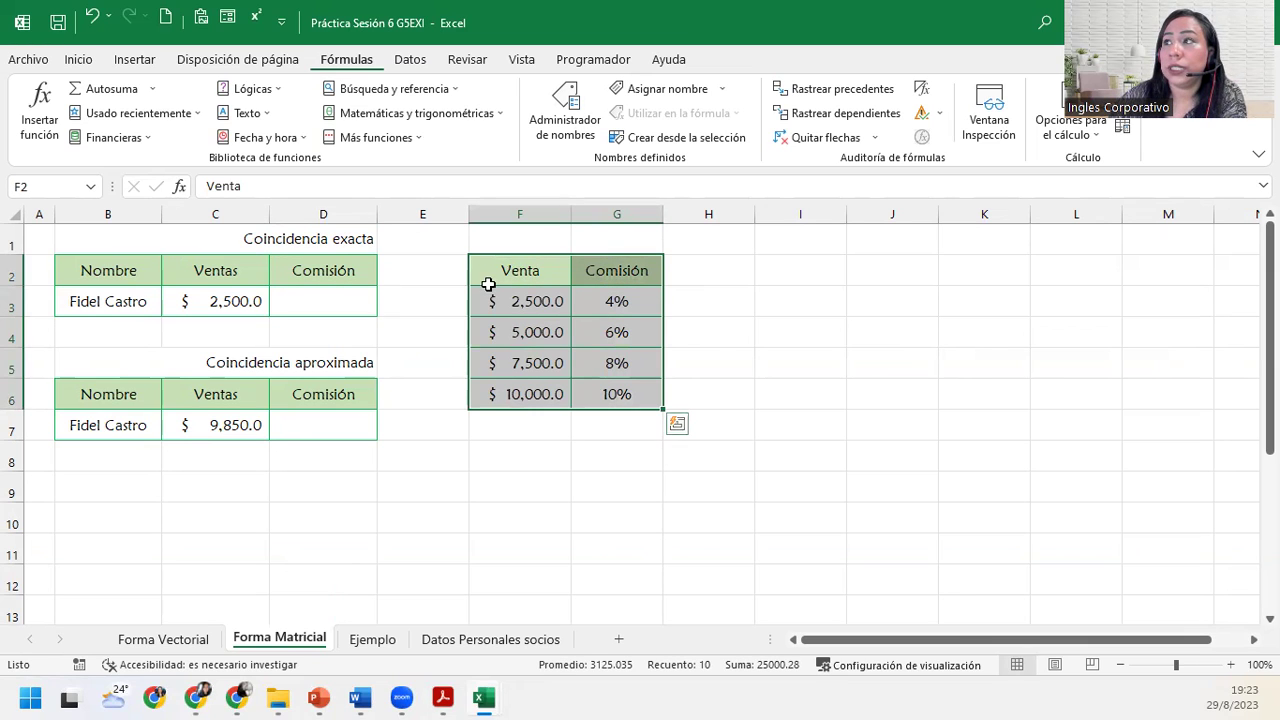
left_click(517, 301)
left_click(516, 355)
left_click(516, 398)
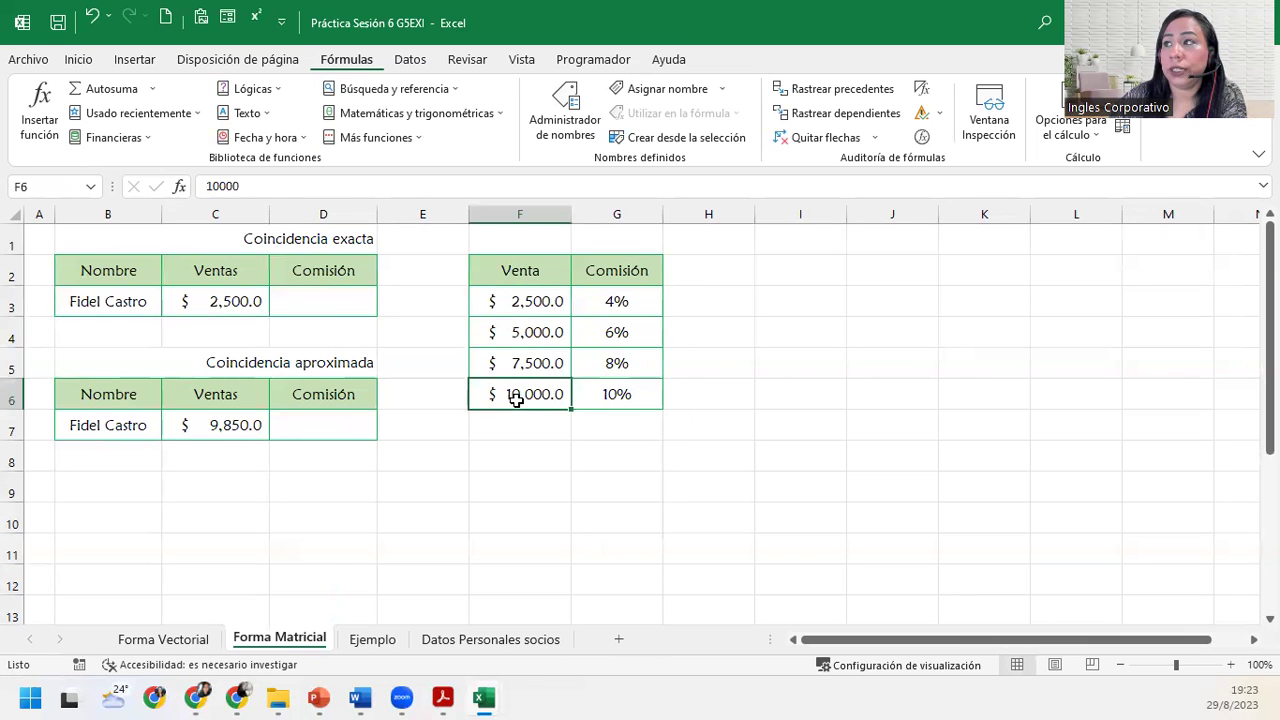
left_click(602, 396)
left_click(616, 355)
left_click(616, 334)
left_click(616, 298)
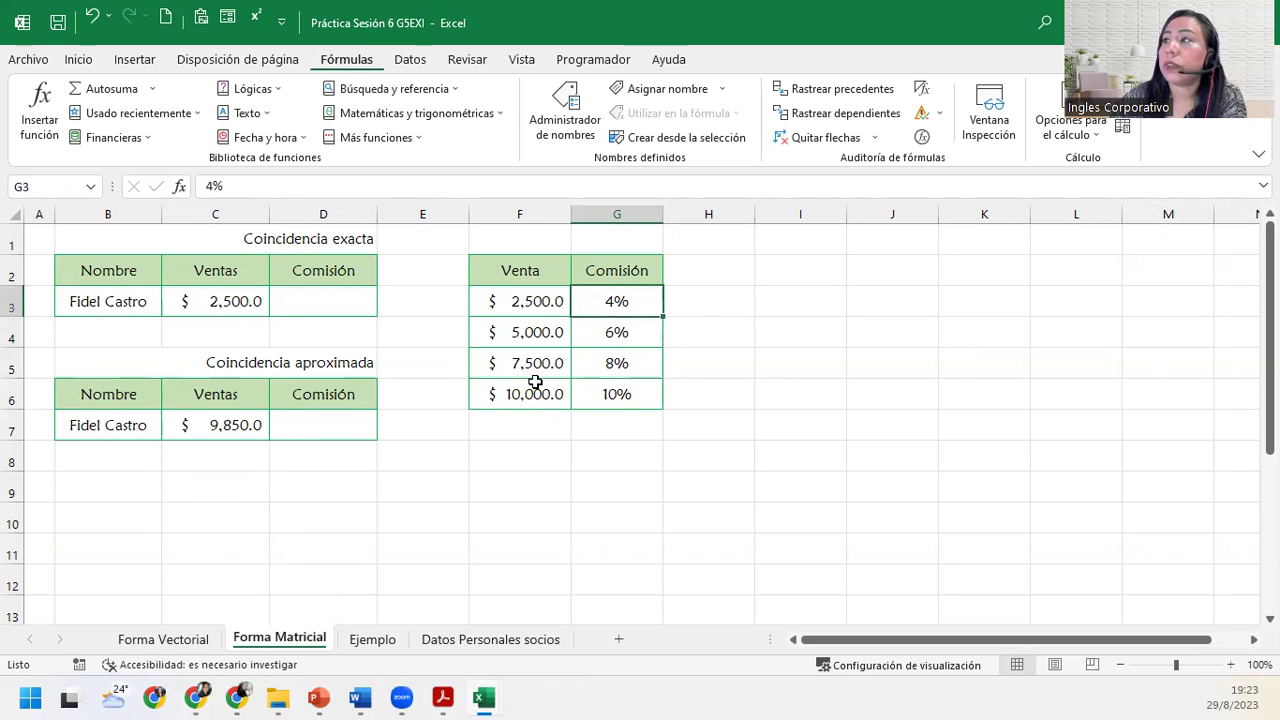
left_click_drag(523, 300, 616, 394)
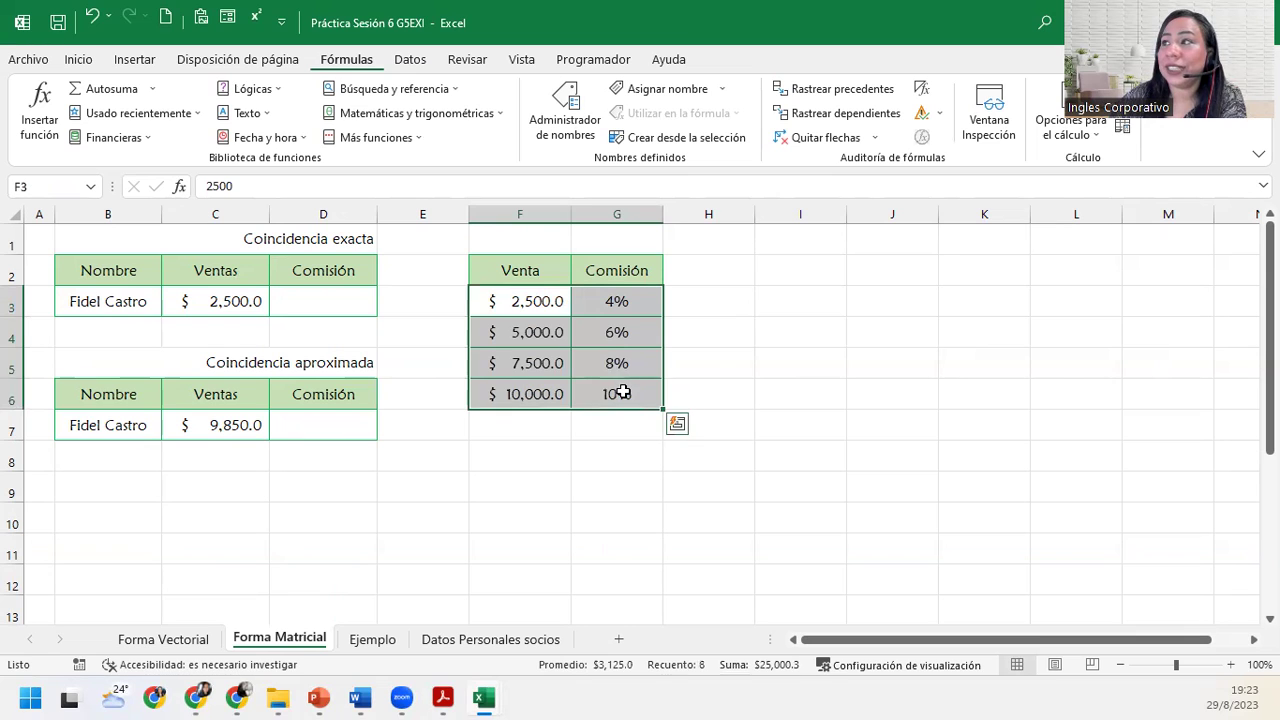
left_click(527, 296)
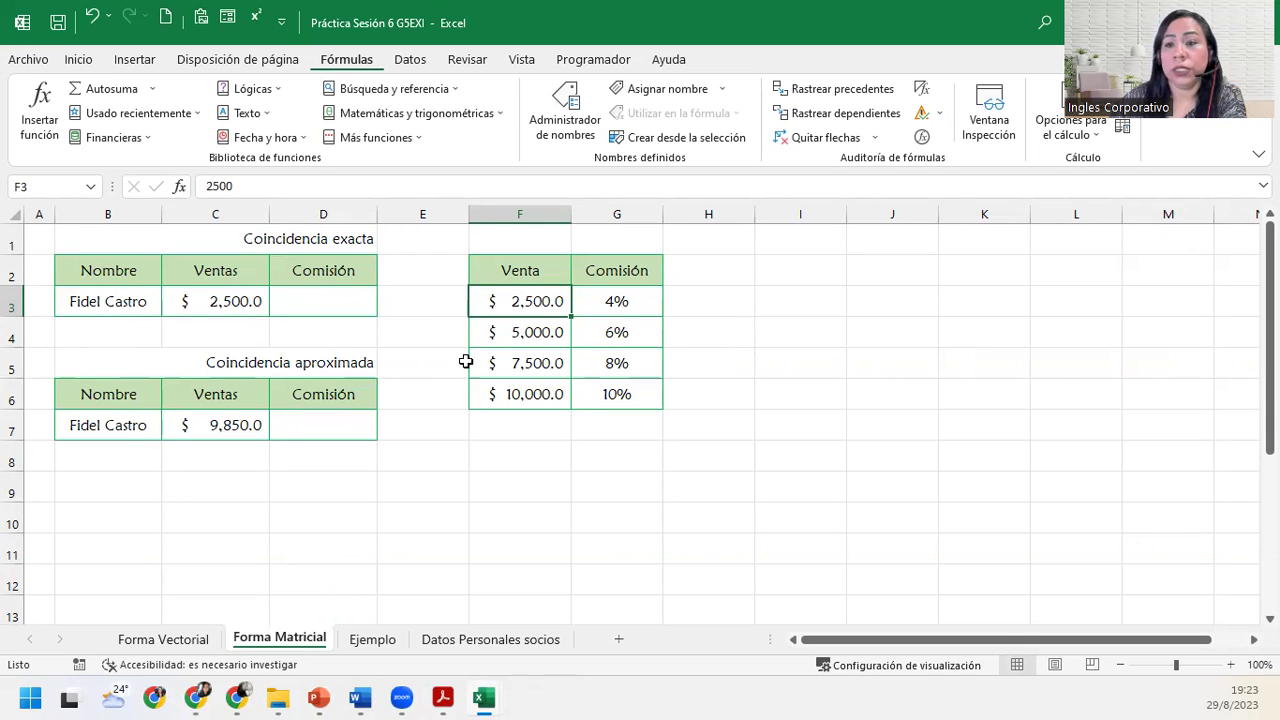
left_click(325, 302)
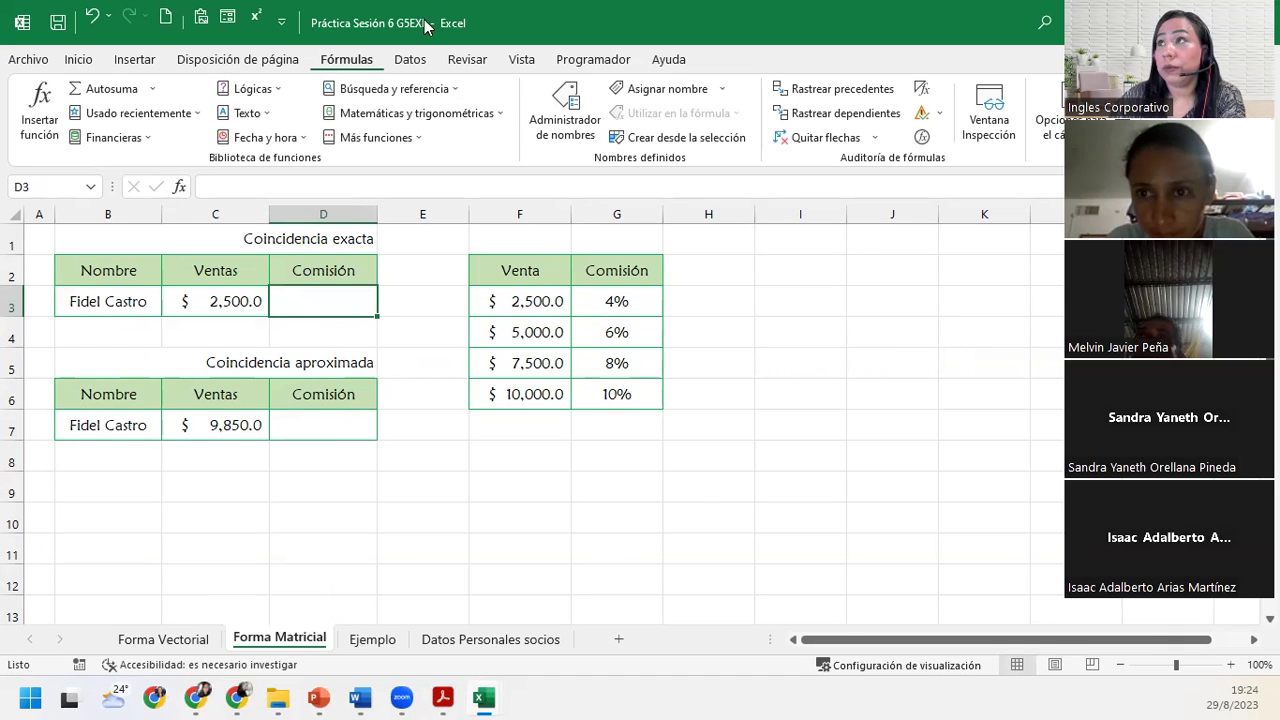
Insert the BUSCAR function in the exact-match Comisión cell D3 using the valor_buscado;matriz argument form.
left_click(395, 89)
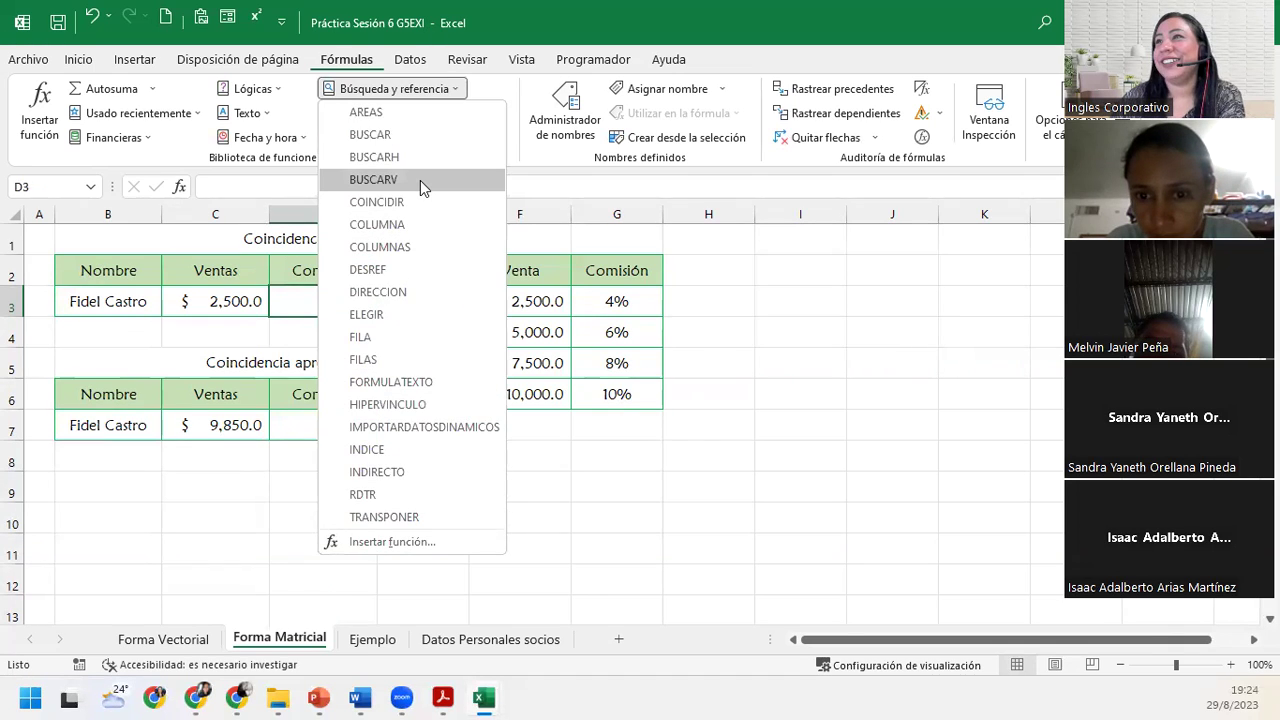
left_click(428, 135)
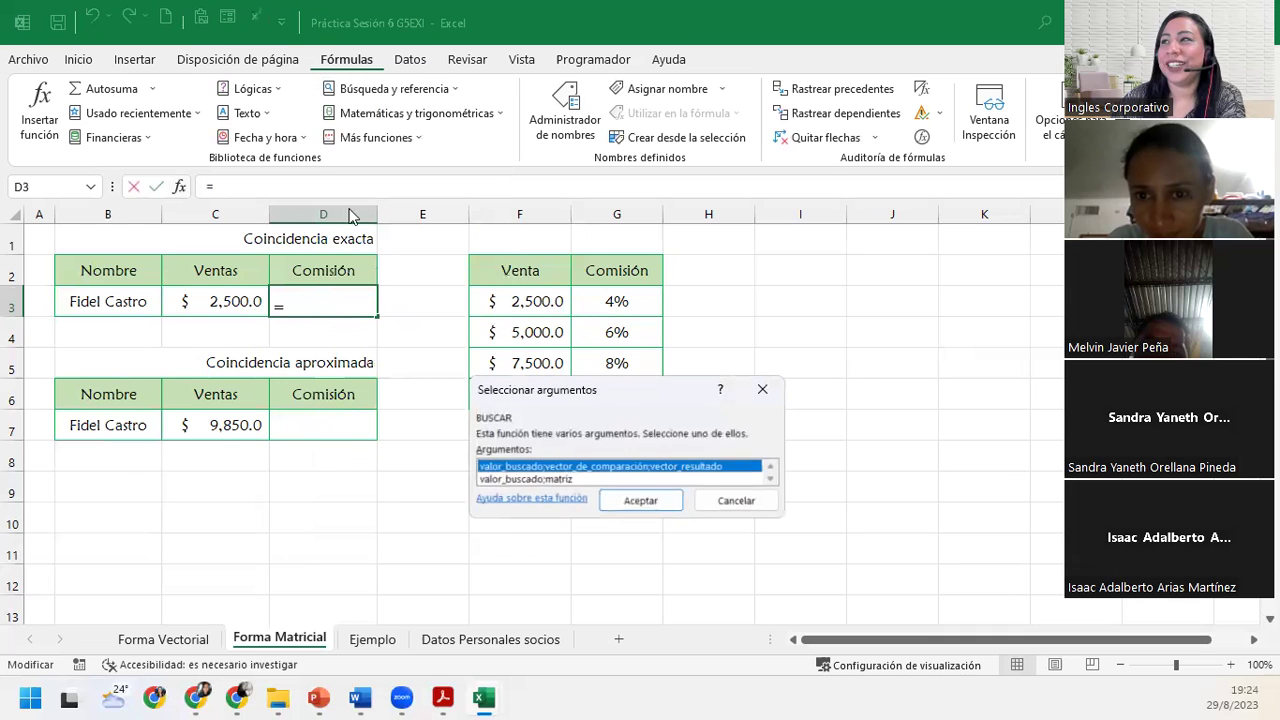
left_click(522, 480)
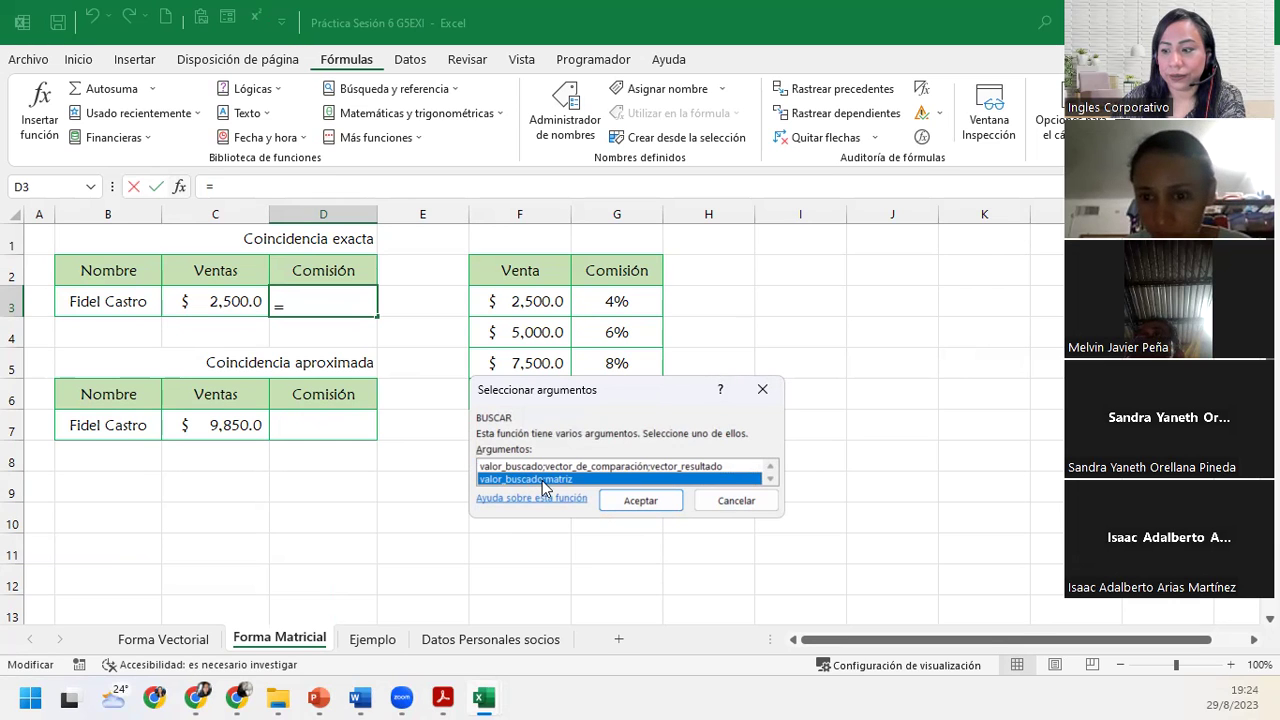
double_click(542, 482)
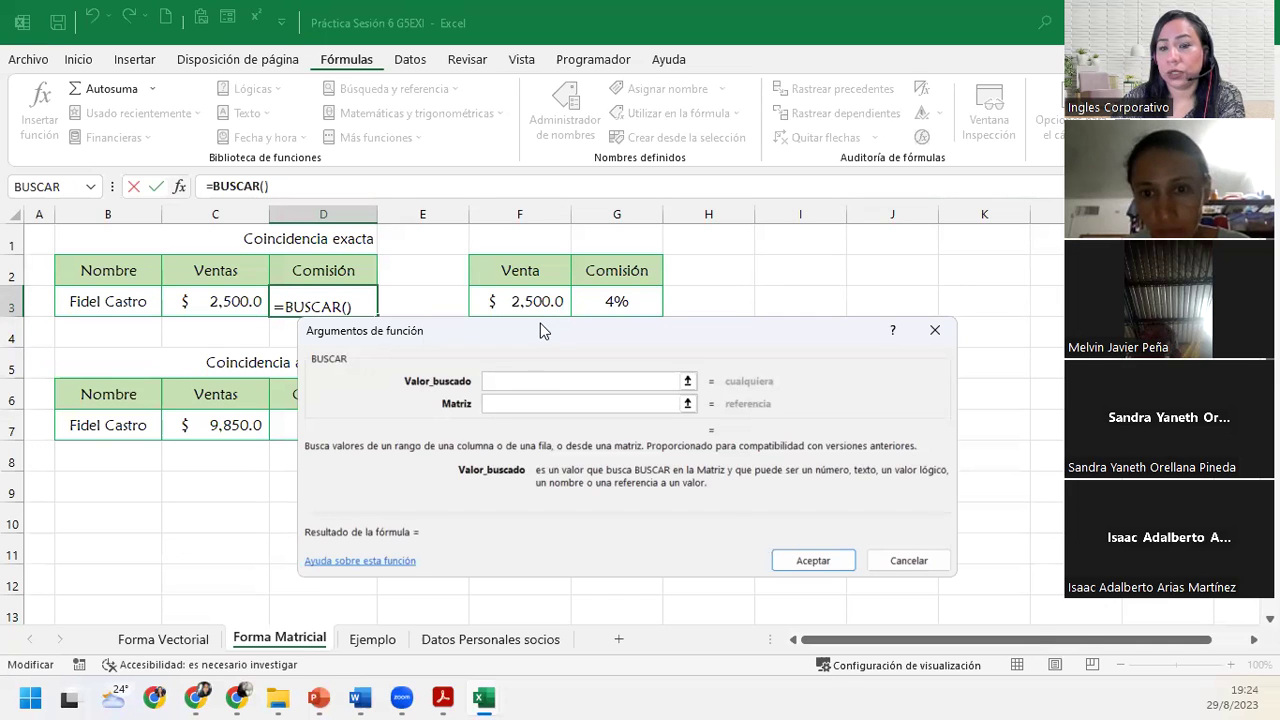
left_click_drag(540, 323, 622, 416)
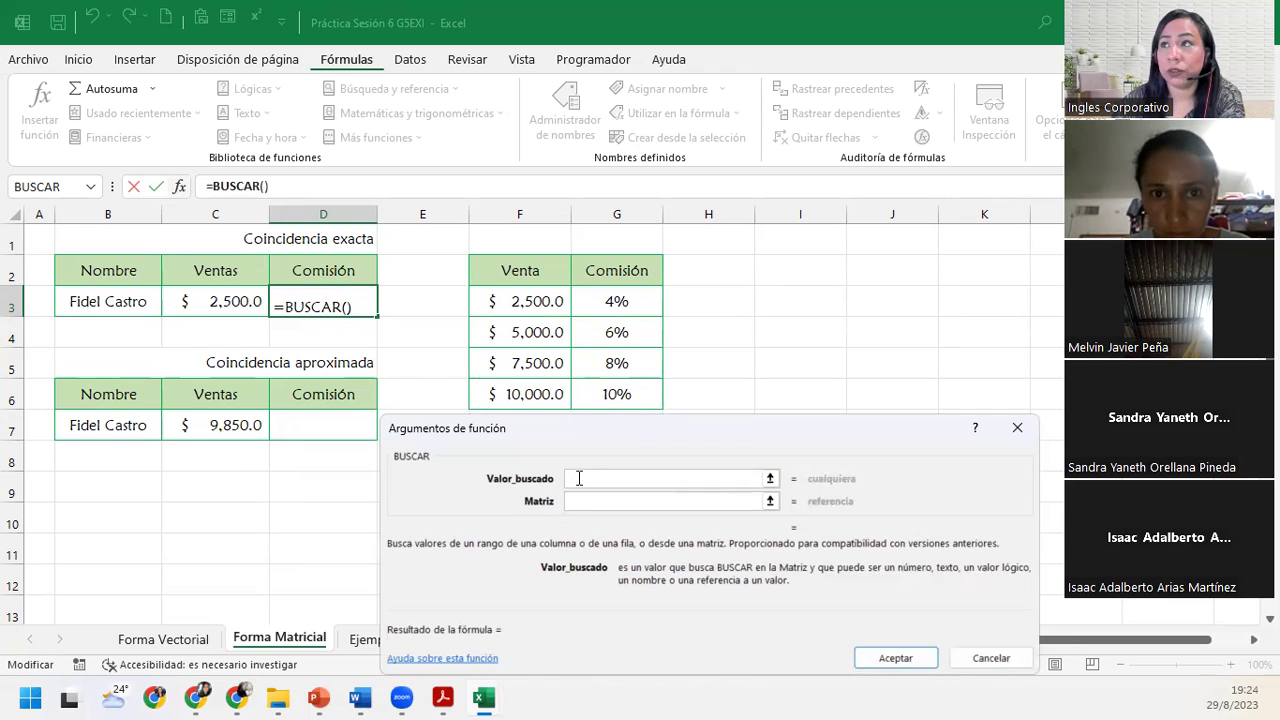
Complete the BUSCAR function with C3 as Valor_buscado and F3:G6, without the header row, as Matriz.
left_click(196, 284)
left_click(190, 298)
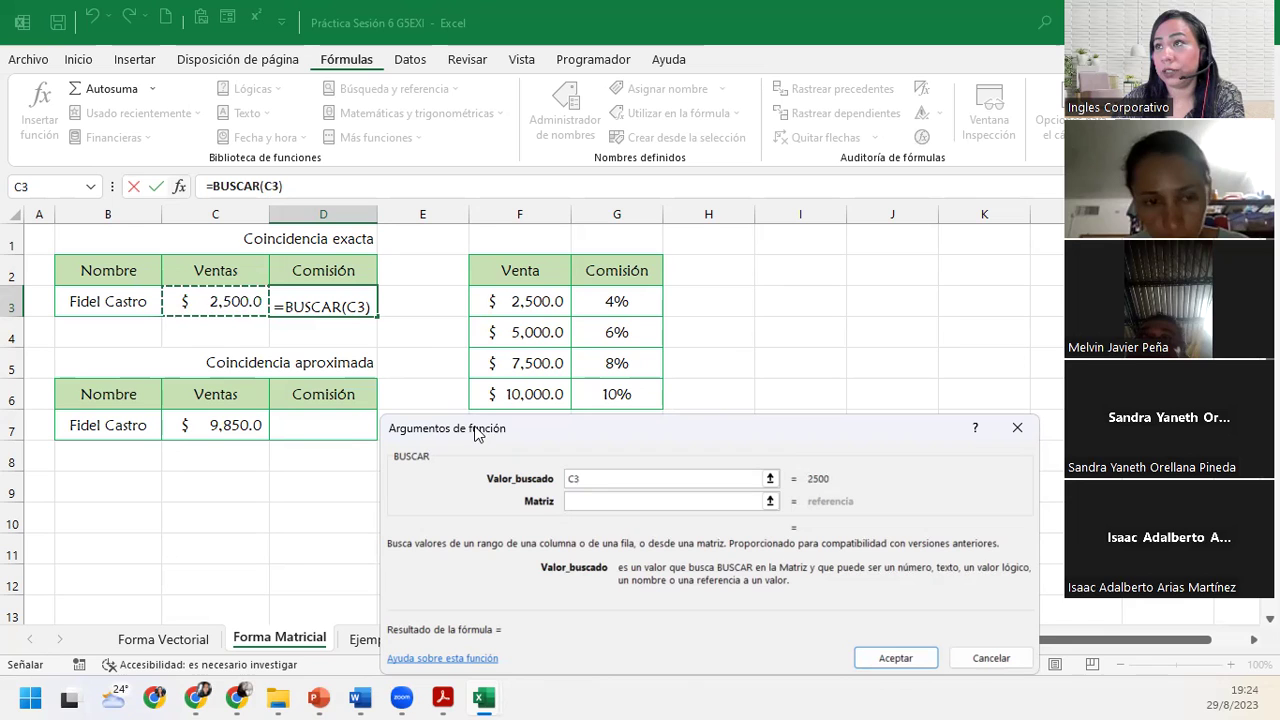
left_click(632, 508)
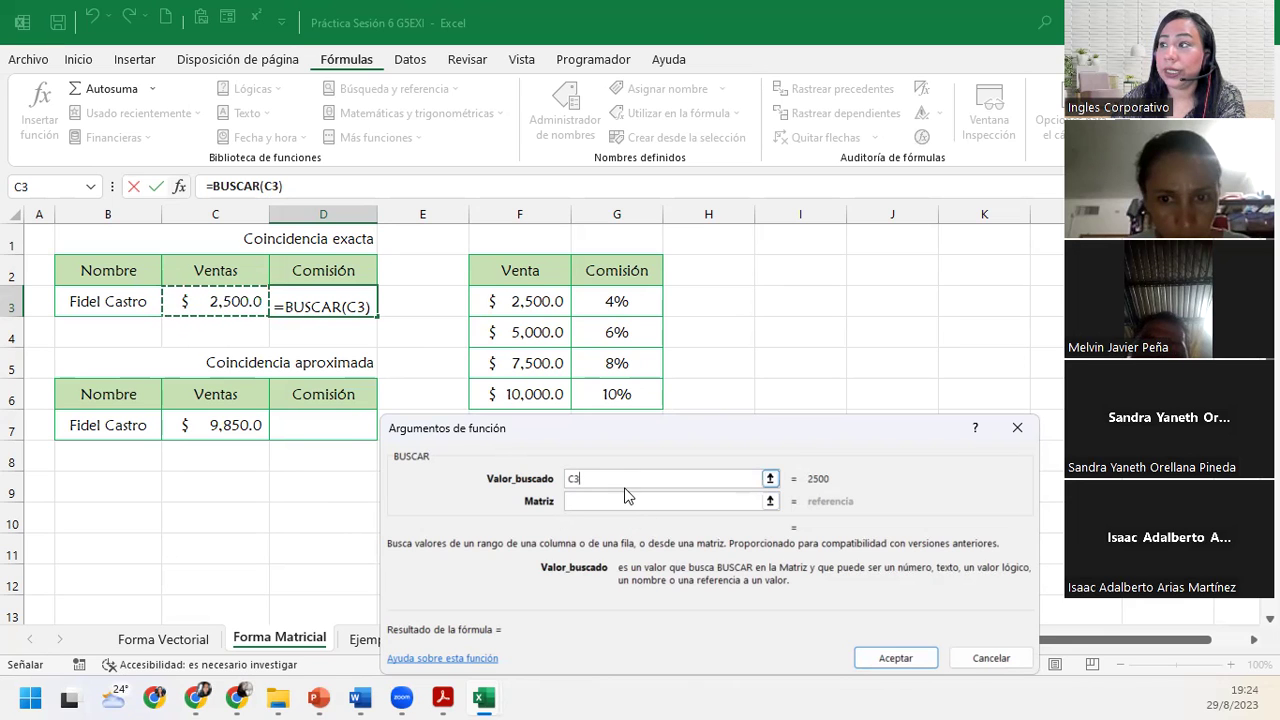
left_click(626, 500)
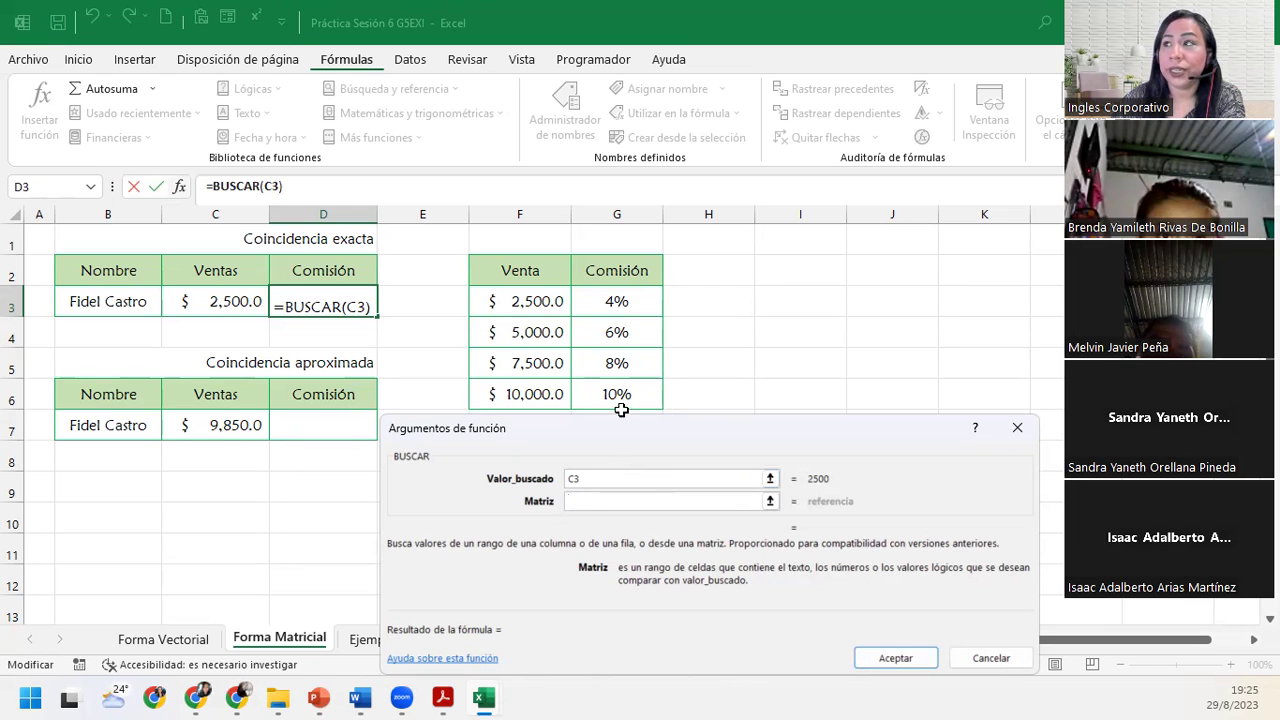
left_click_drag(514, 271, 592, 277)
left_click_drag(616, 370, 619, 394)
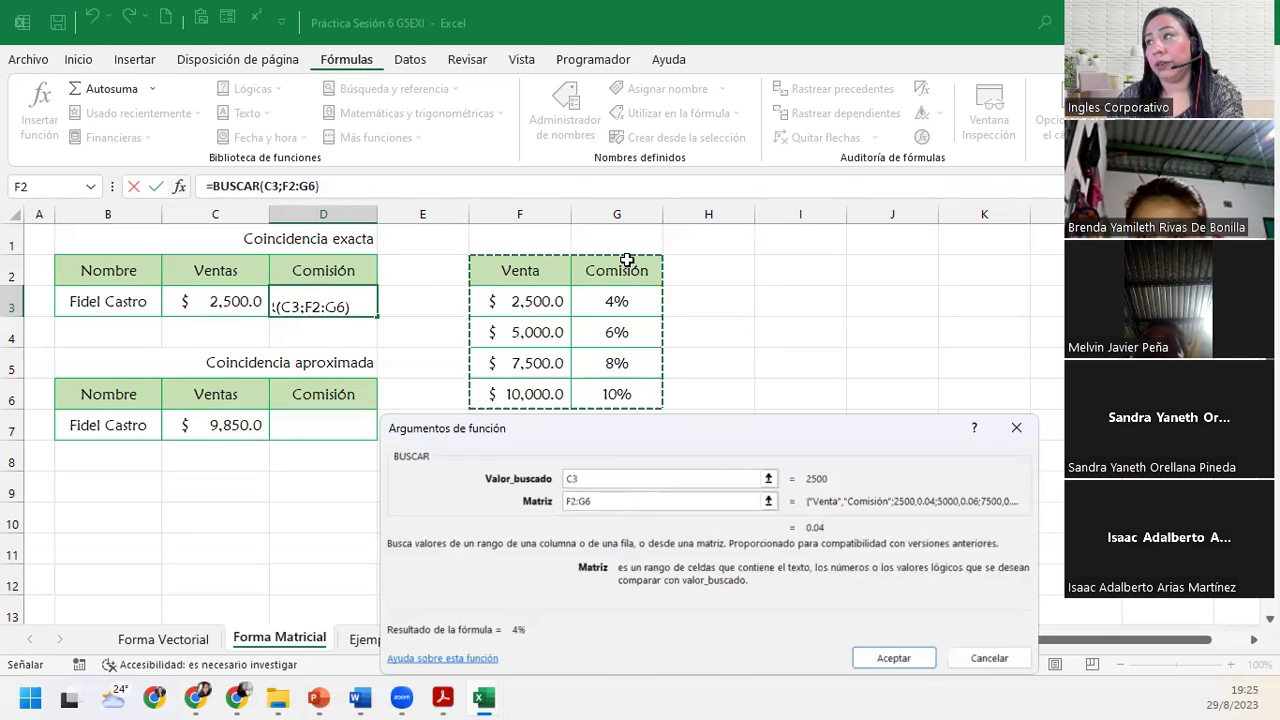
left_click_drag(495, 296, 612, 392)
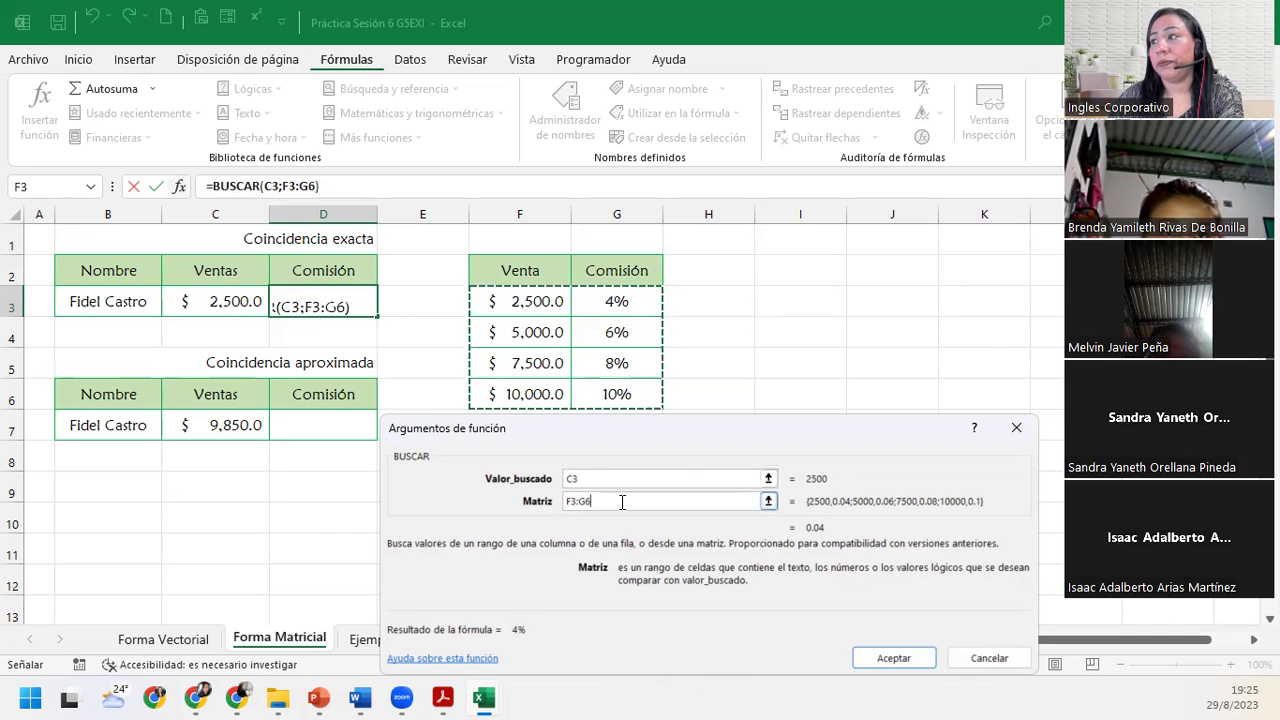
left_click(891, 659)
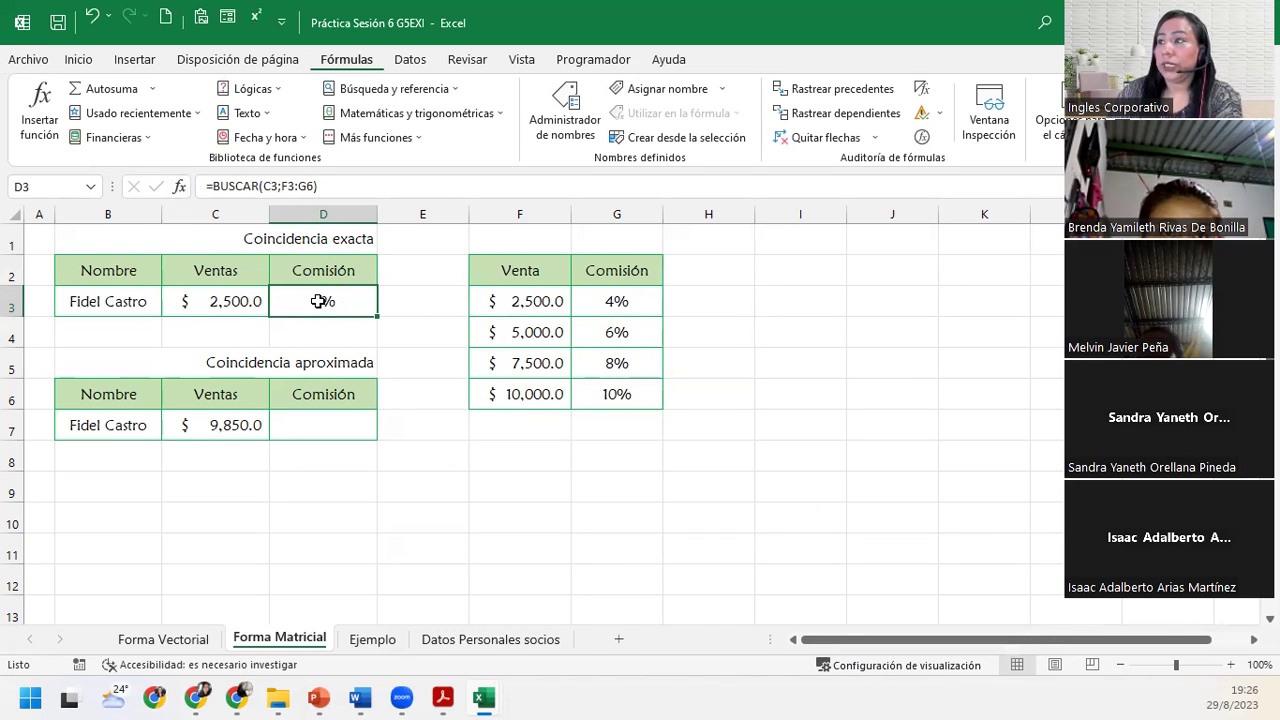
Set the exact-match Ventas value in C3 to 10000 and compare the commission in D3 with G6.
left_click(240, 302)
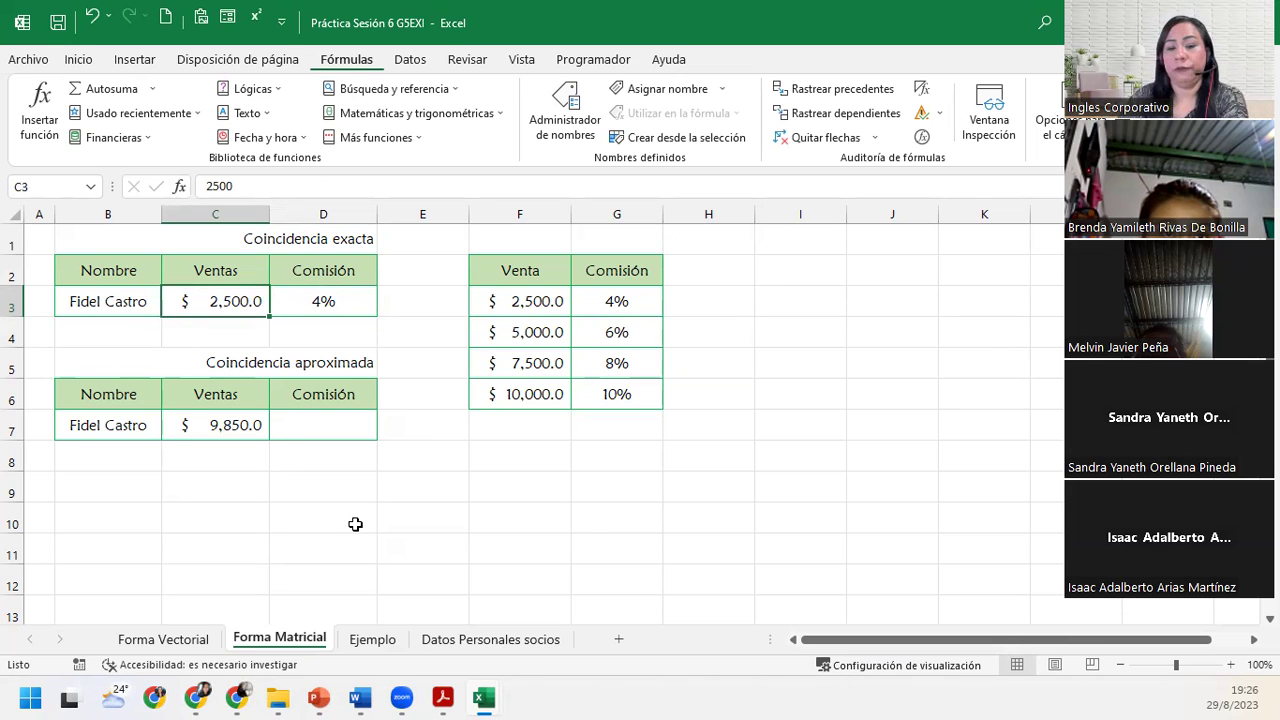
type("1")
type("9")
key("BackSpace")
type("0000")
key("ctrl+Return")
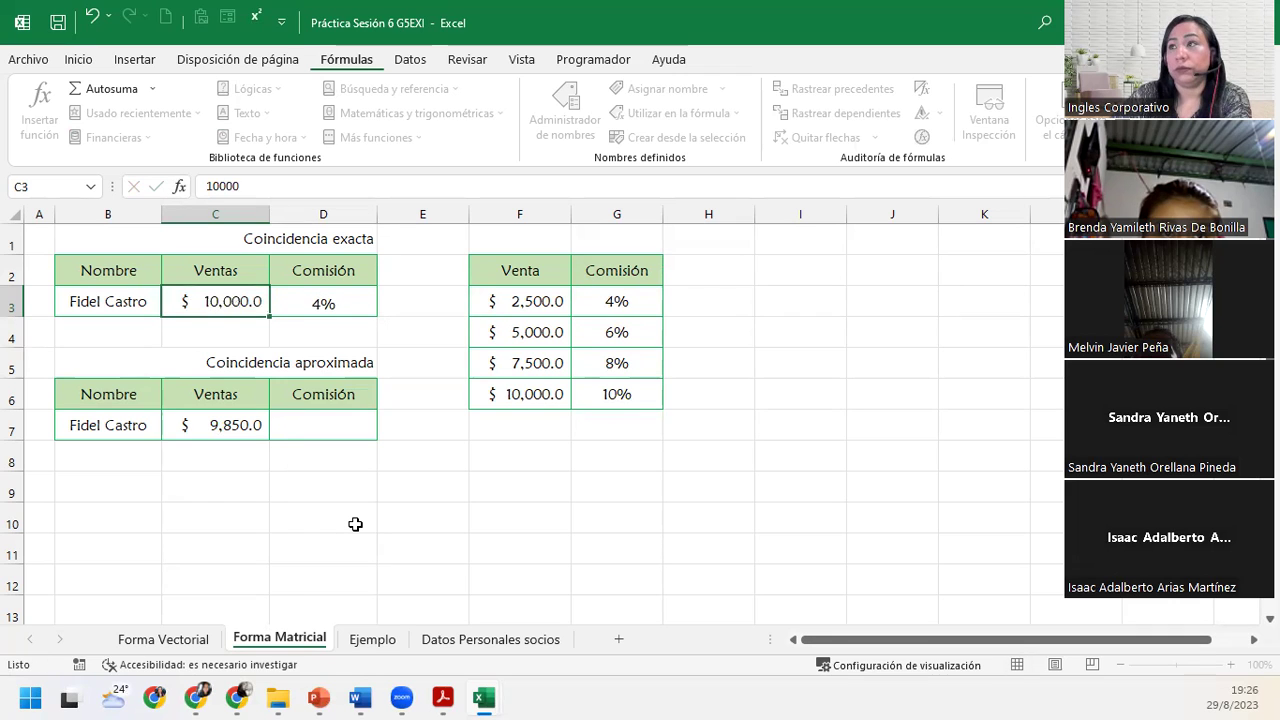
key("Return")
left_click(302, 303)
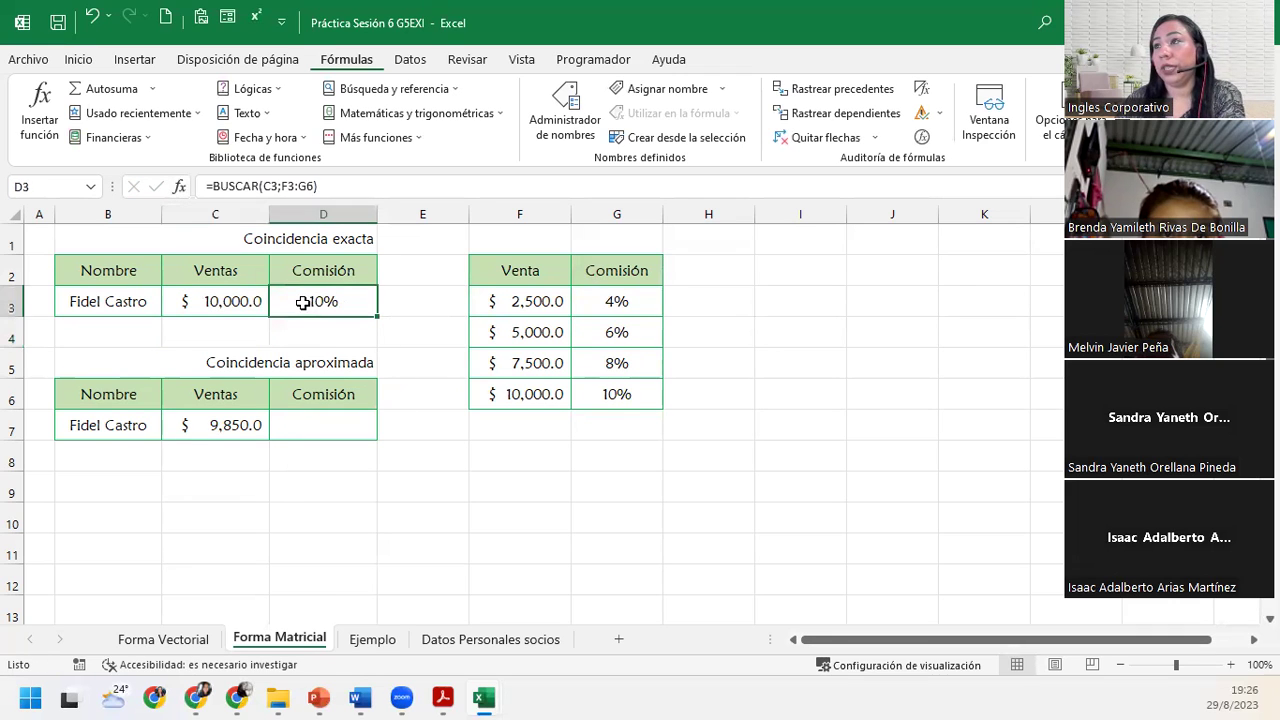
left_click(616, 395)
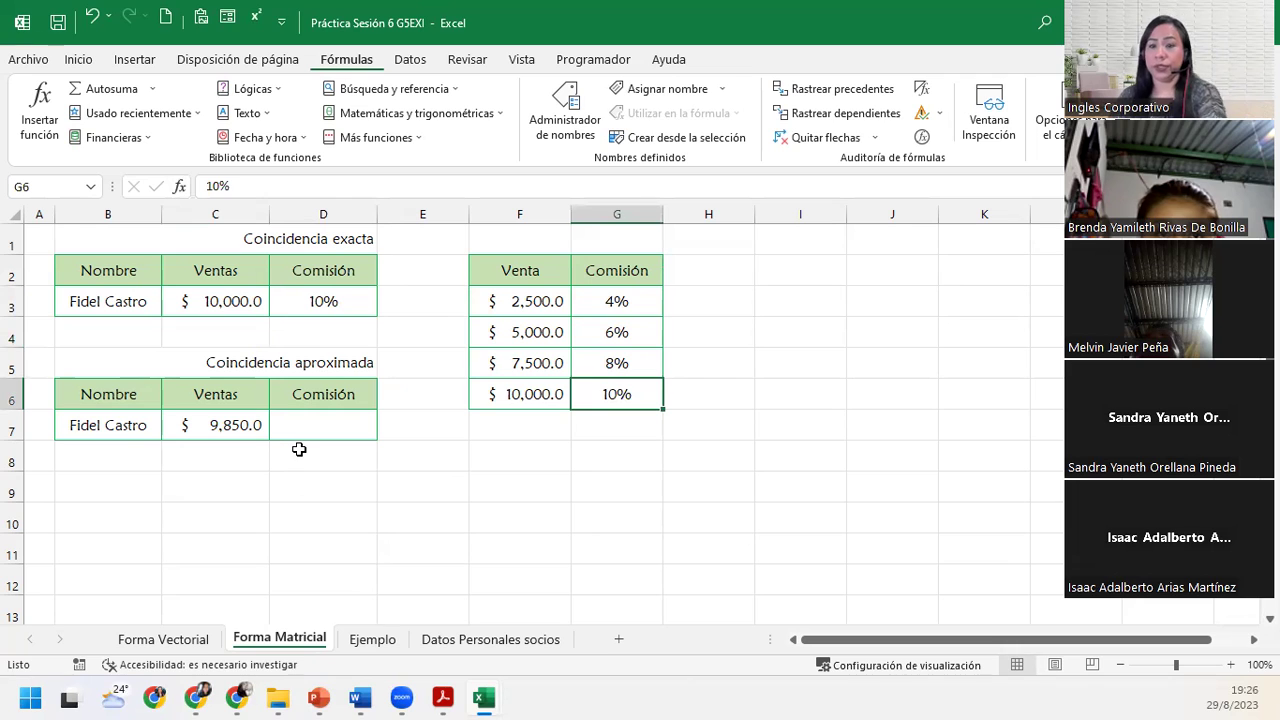
Set the exact-match Ventas value in C3 to 5000 and compare the resulting commission with row F4:G4.
left_click(216, 306)
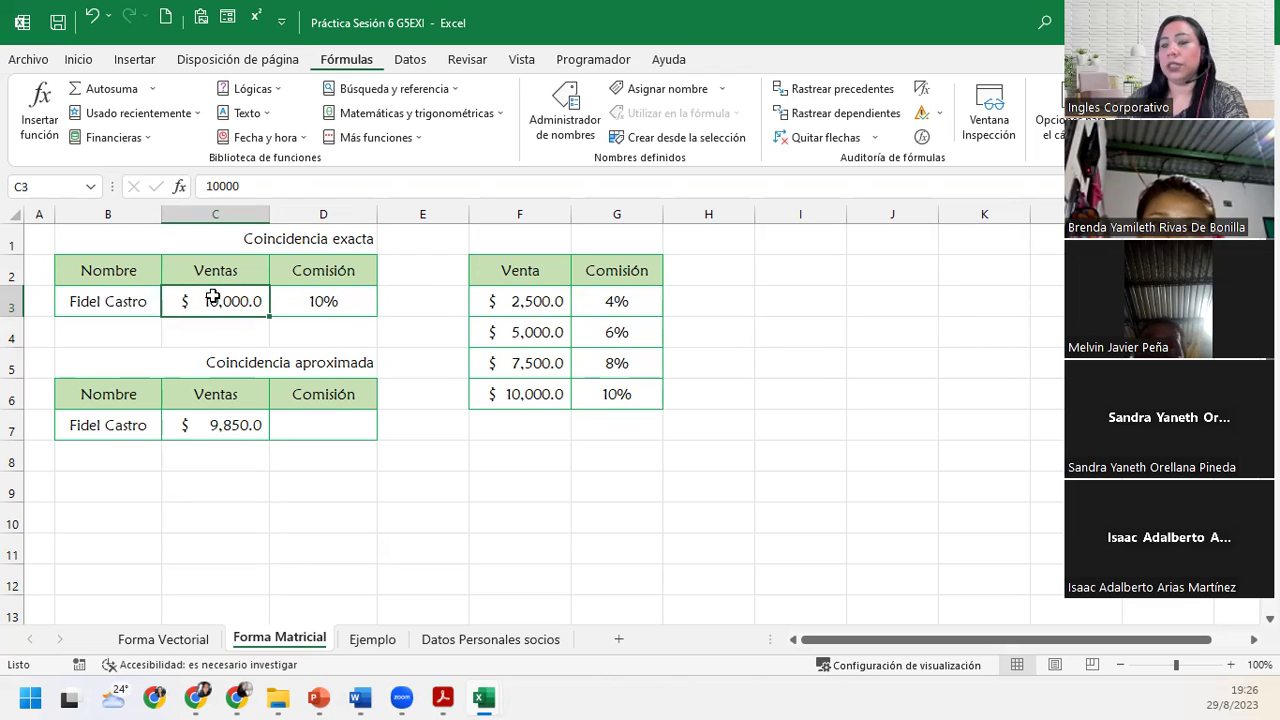
type("5000")
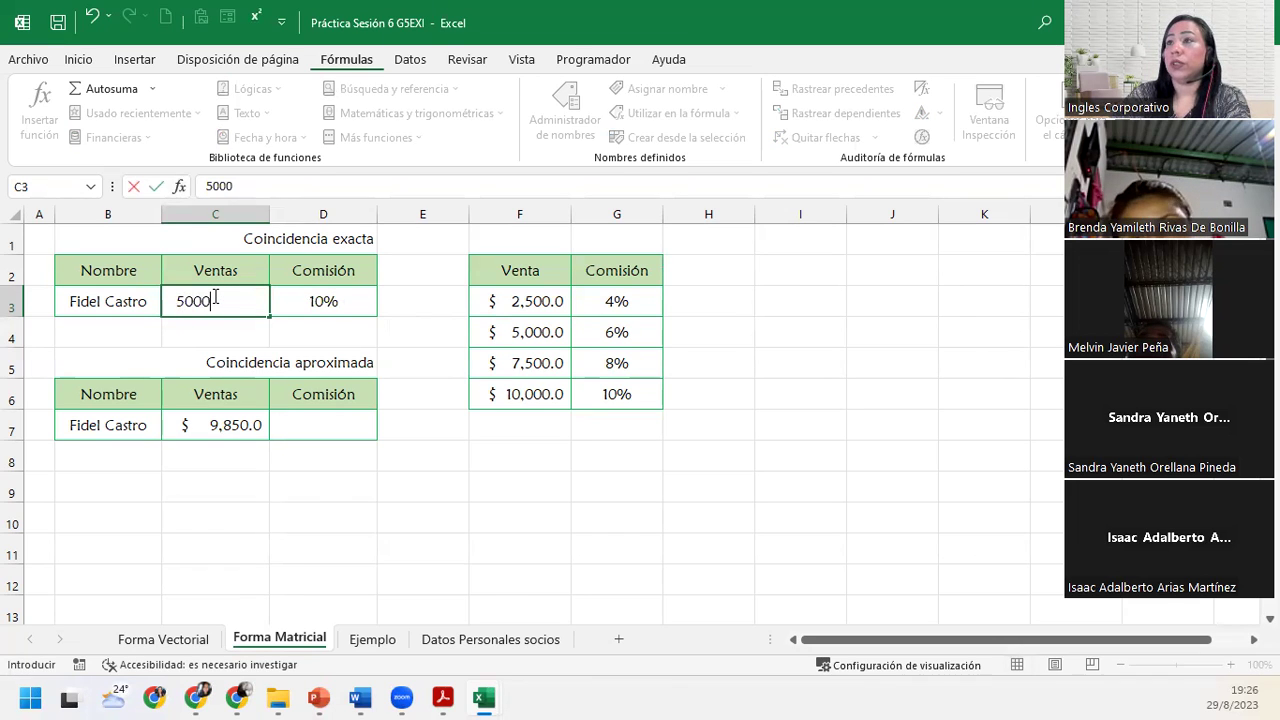
key("Return")
left_click(218, 299)
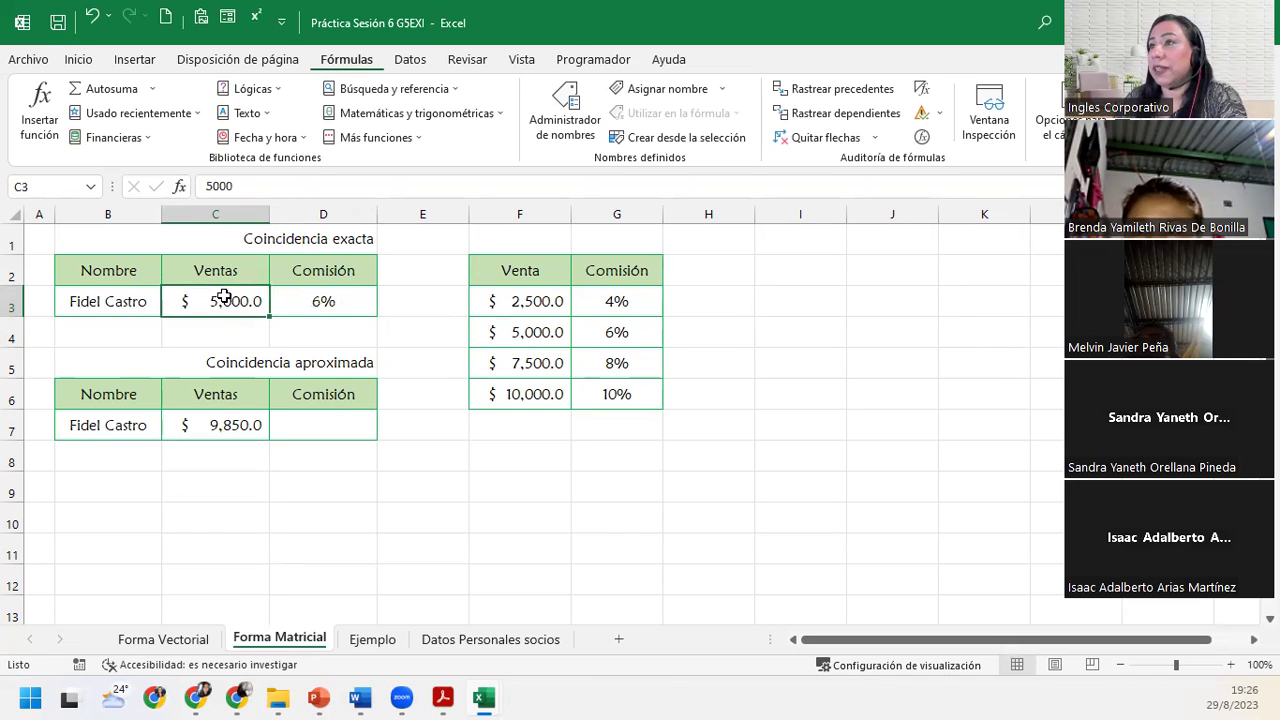
left_click(530, 322)
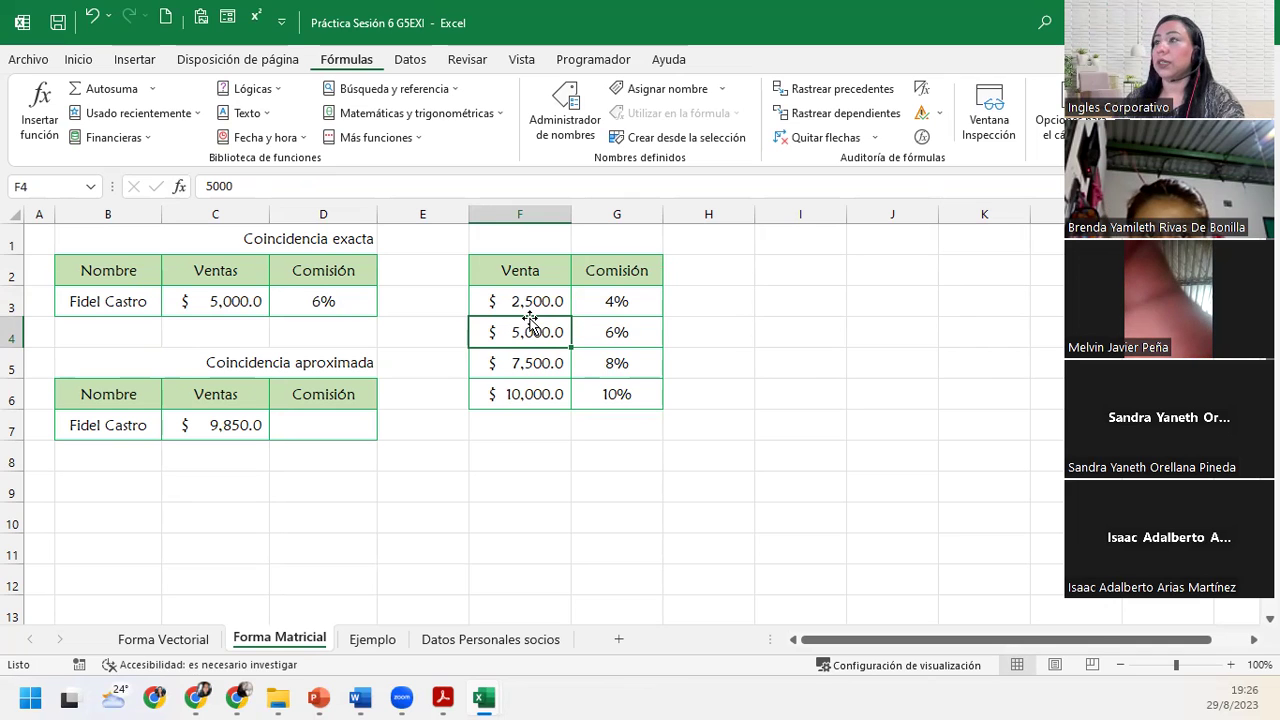
left_click(240, 300)
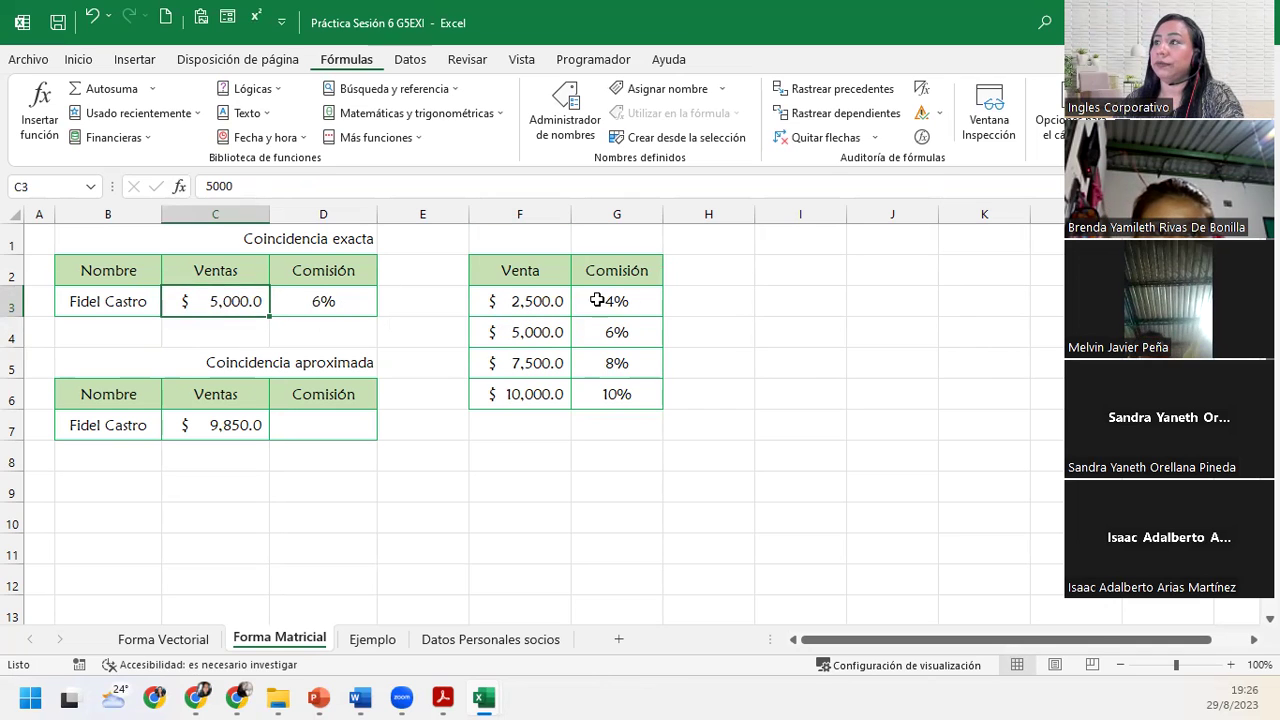
left_click(630, 327)
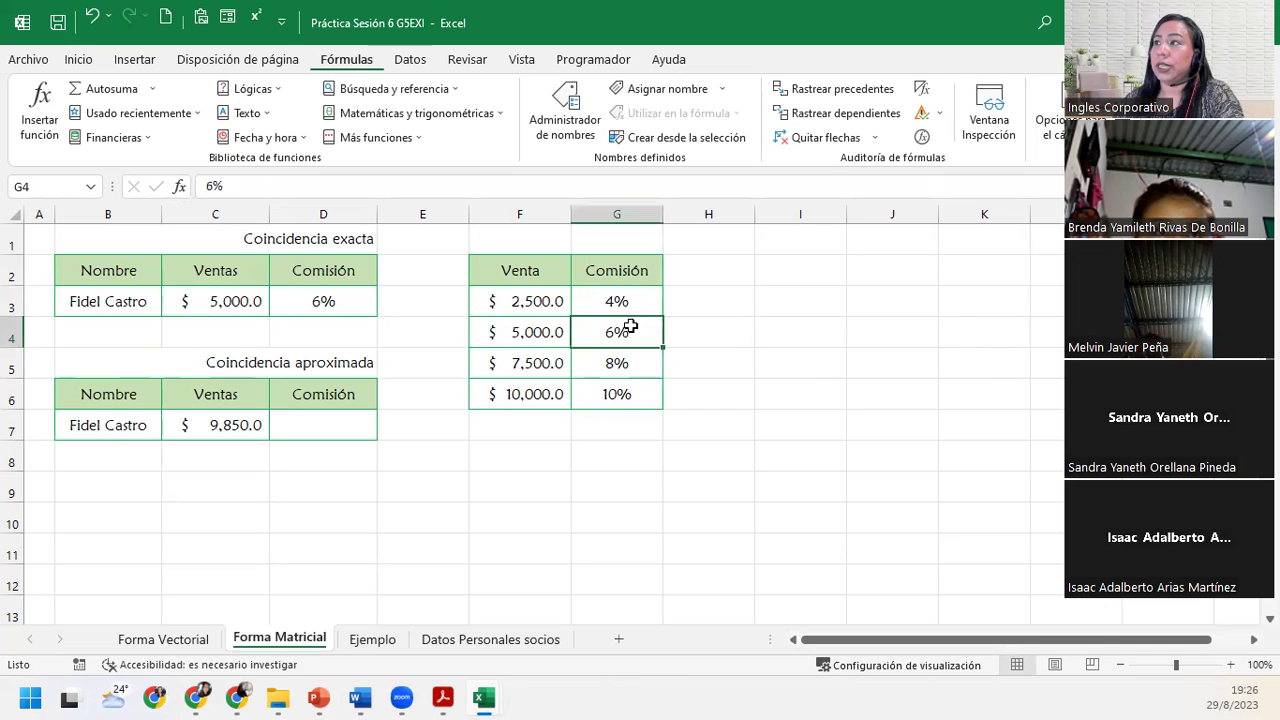
Compare the approximate-match Ventas value in C7 with the last row of the Venta and Comisión table, F6:G6.
left_click(293, 416)
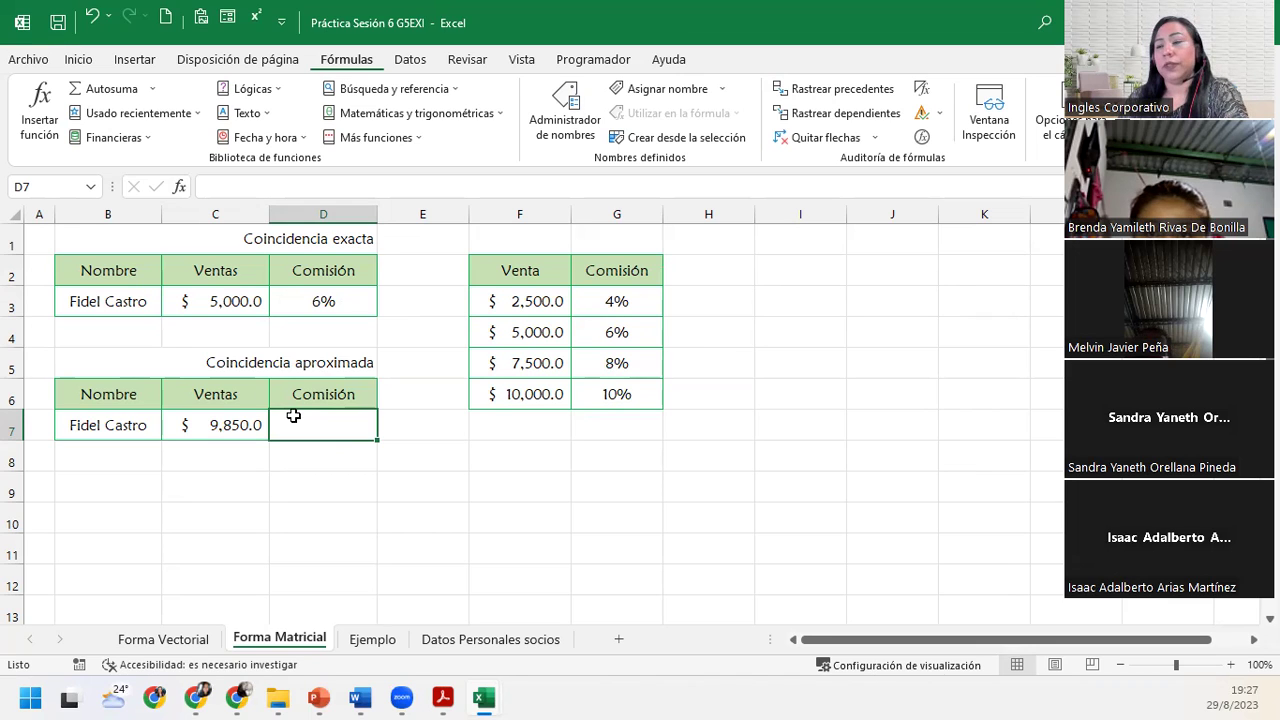
left_click(228, 425)
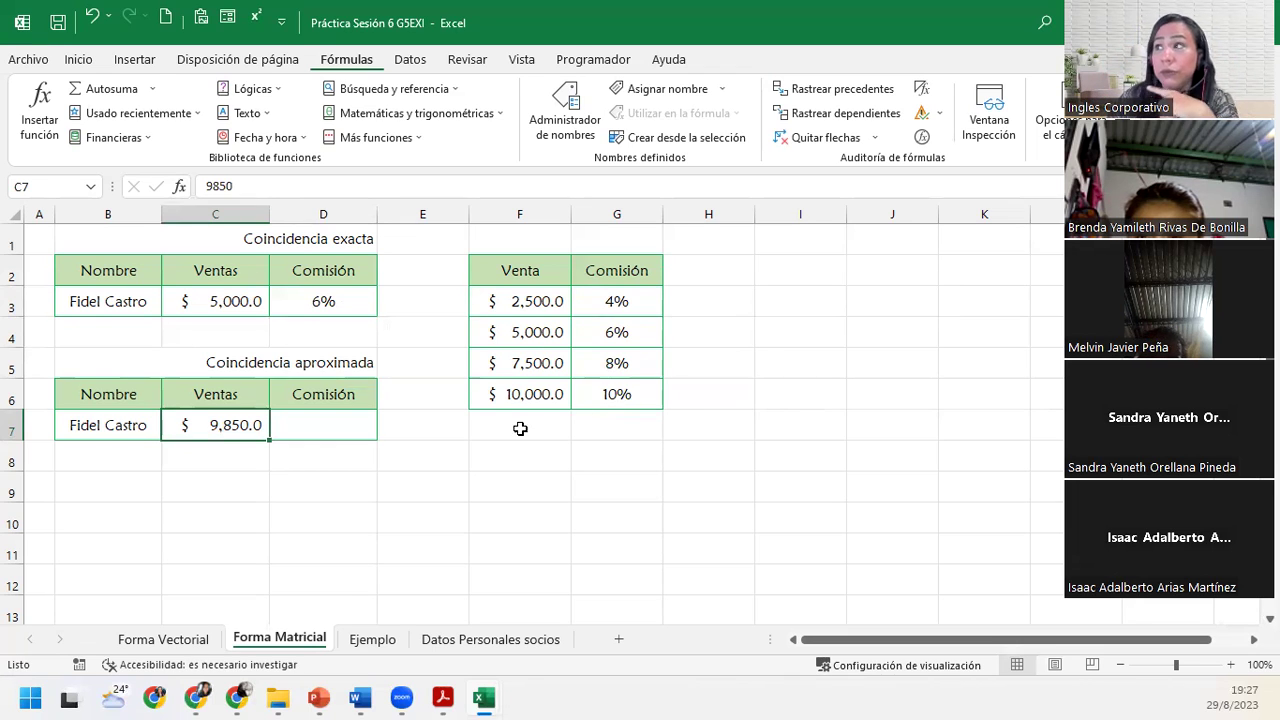
left_click(334, 416)
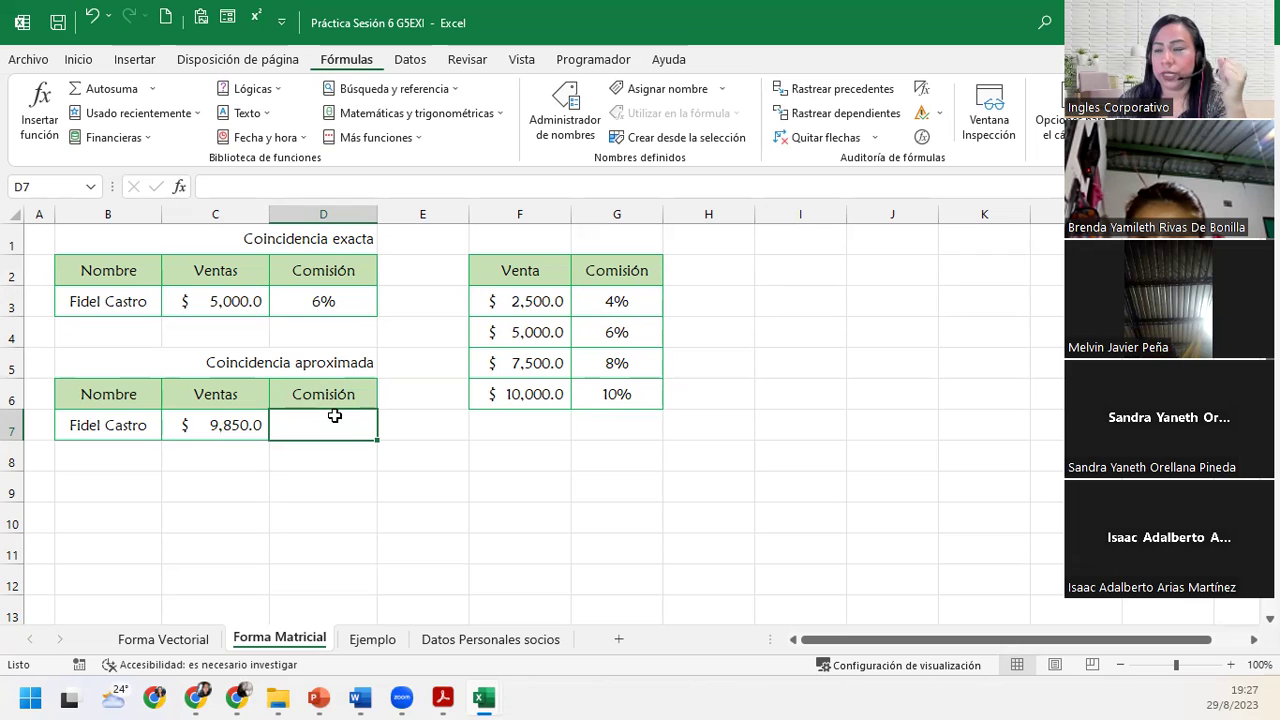
left_click(537, 399)
left_click(583, 400)
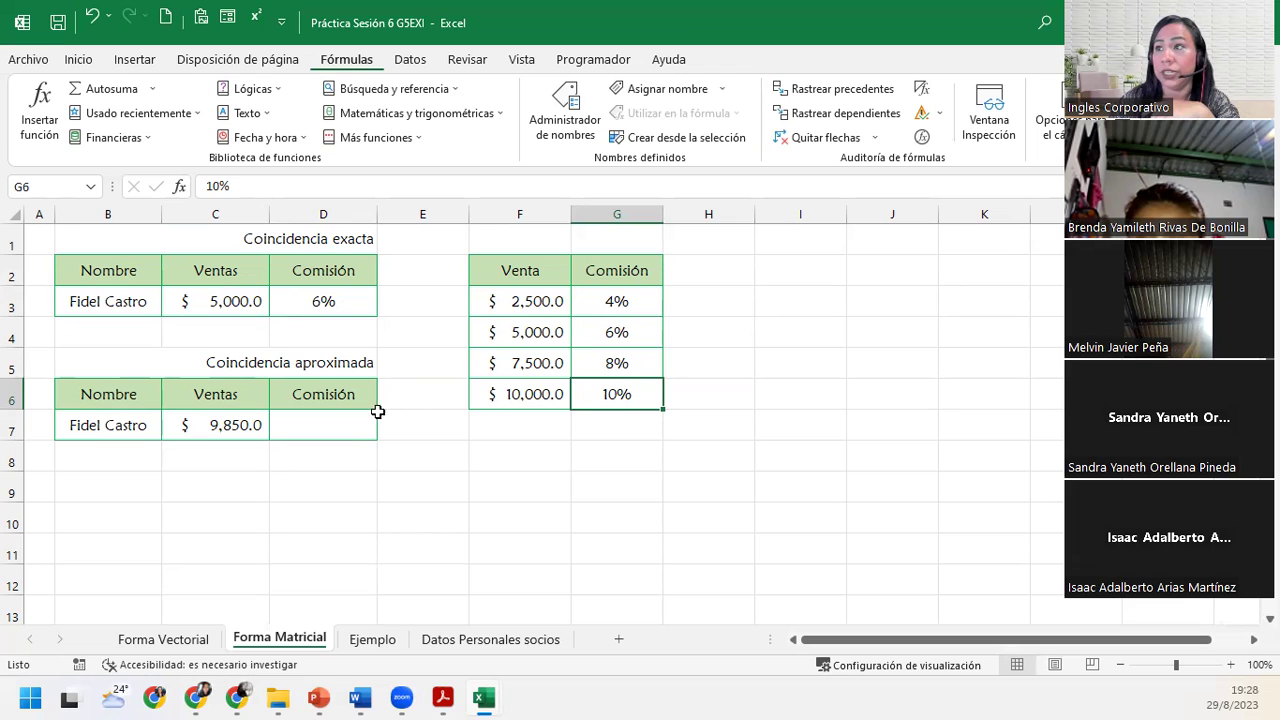
Enter =BUSCAR(C7;F3:G6) in the approximate-match Comisión cell D7 and check its result against the sale in C7.
left_click(336, 418)
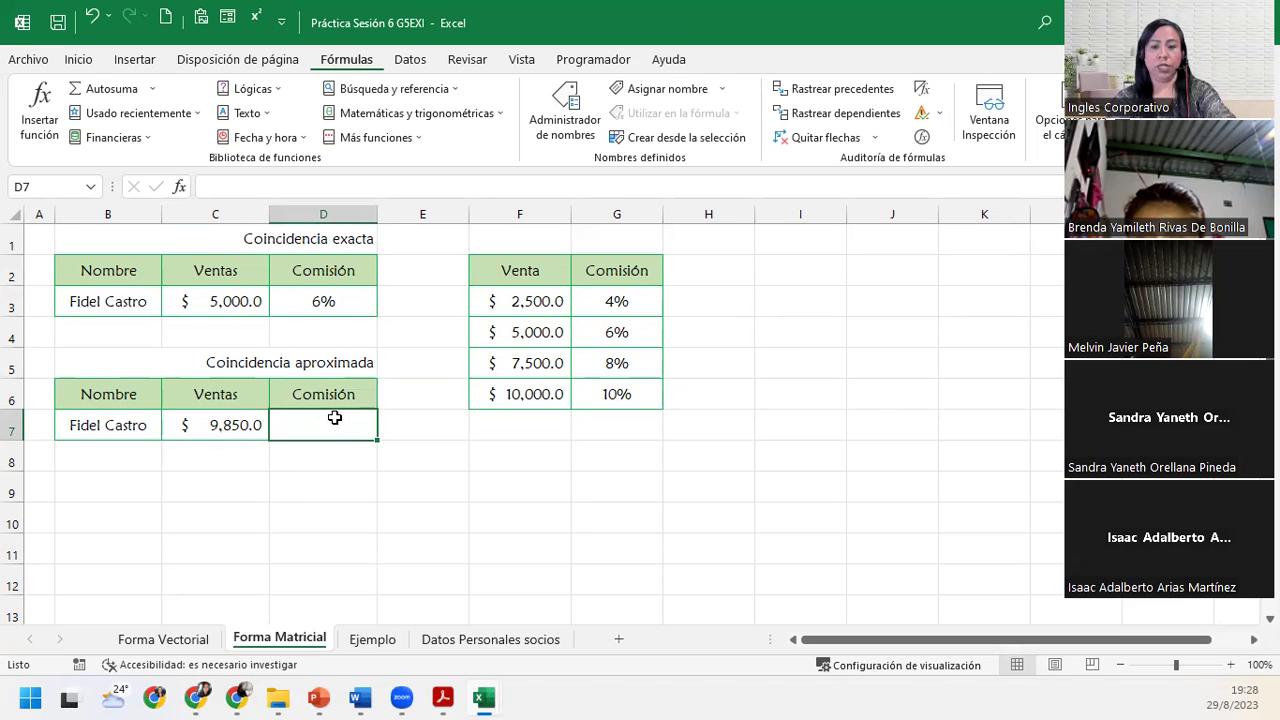
type("=bus")
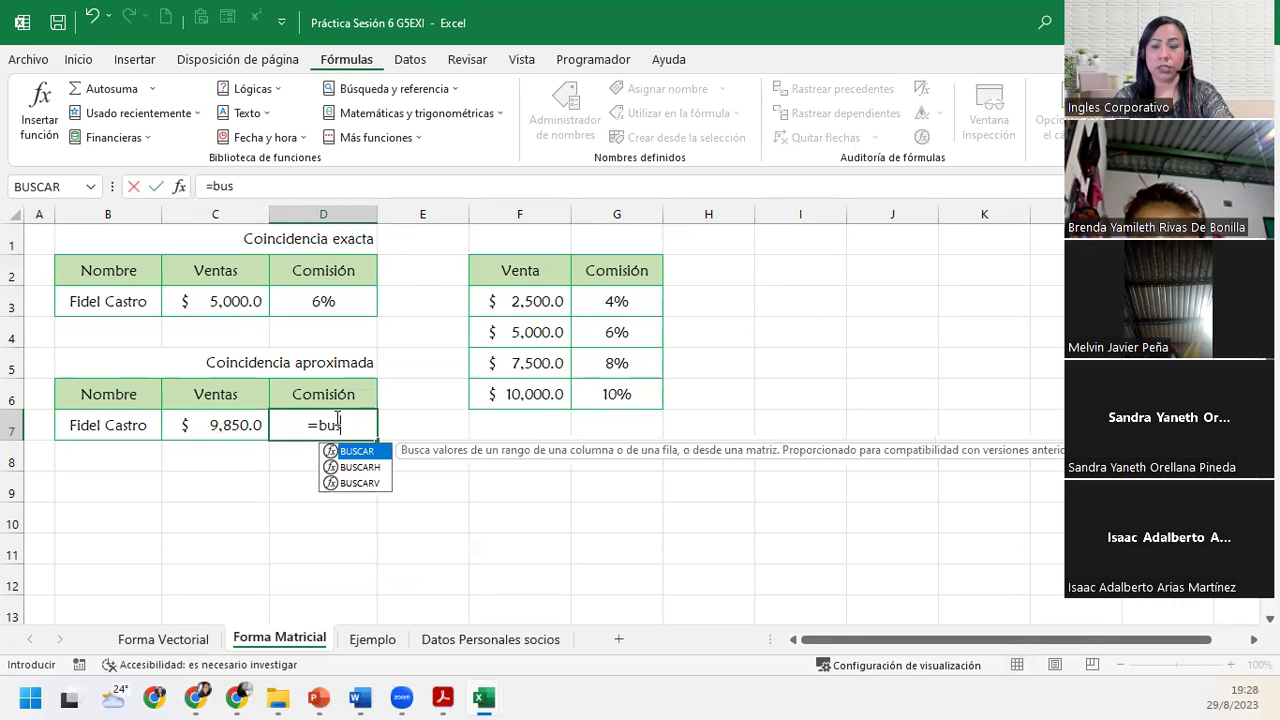
type("car")
key("Tab")
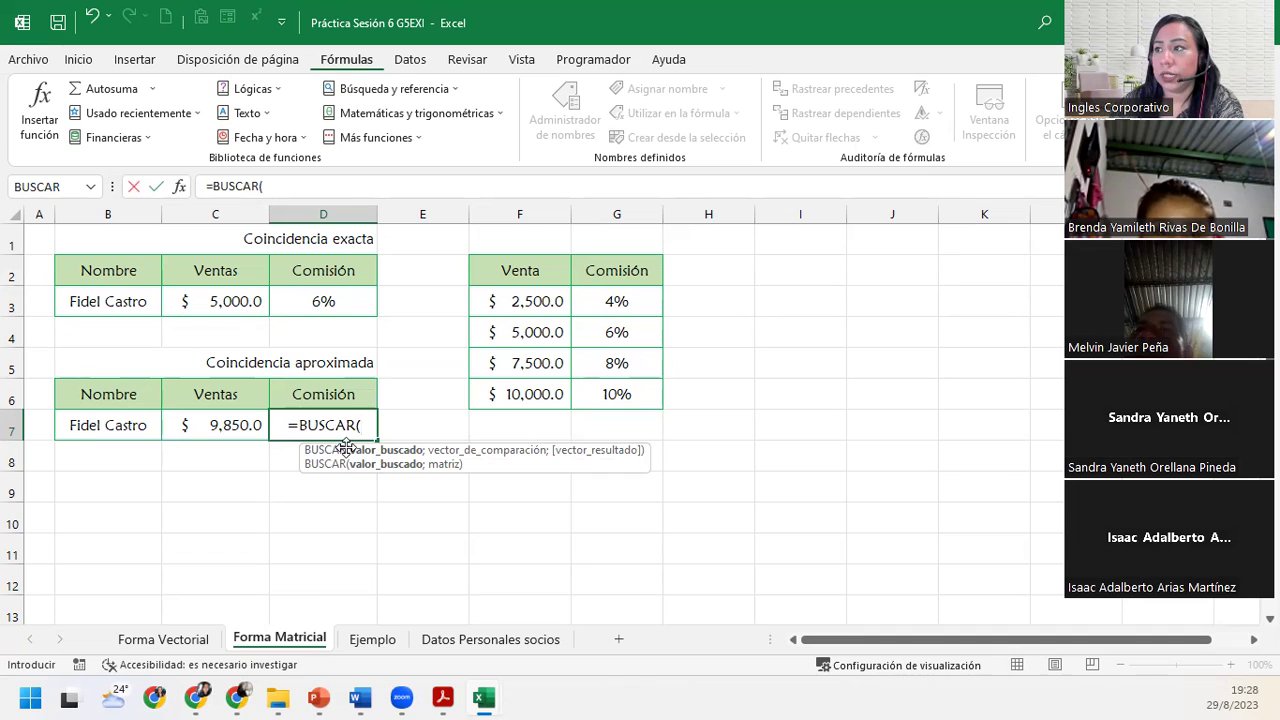
left_click(205, 416)
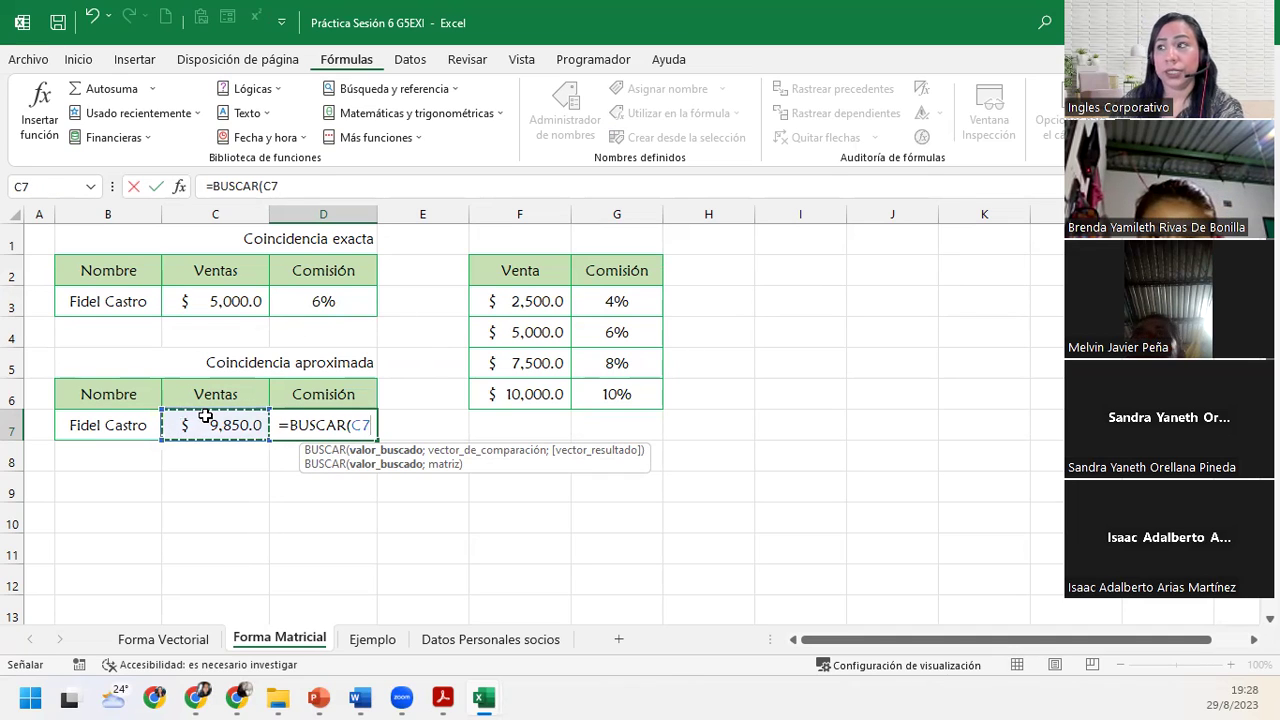
type(";")
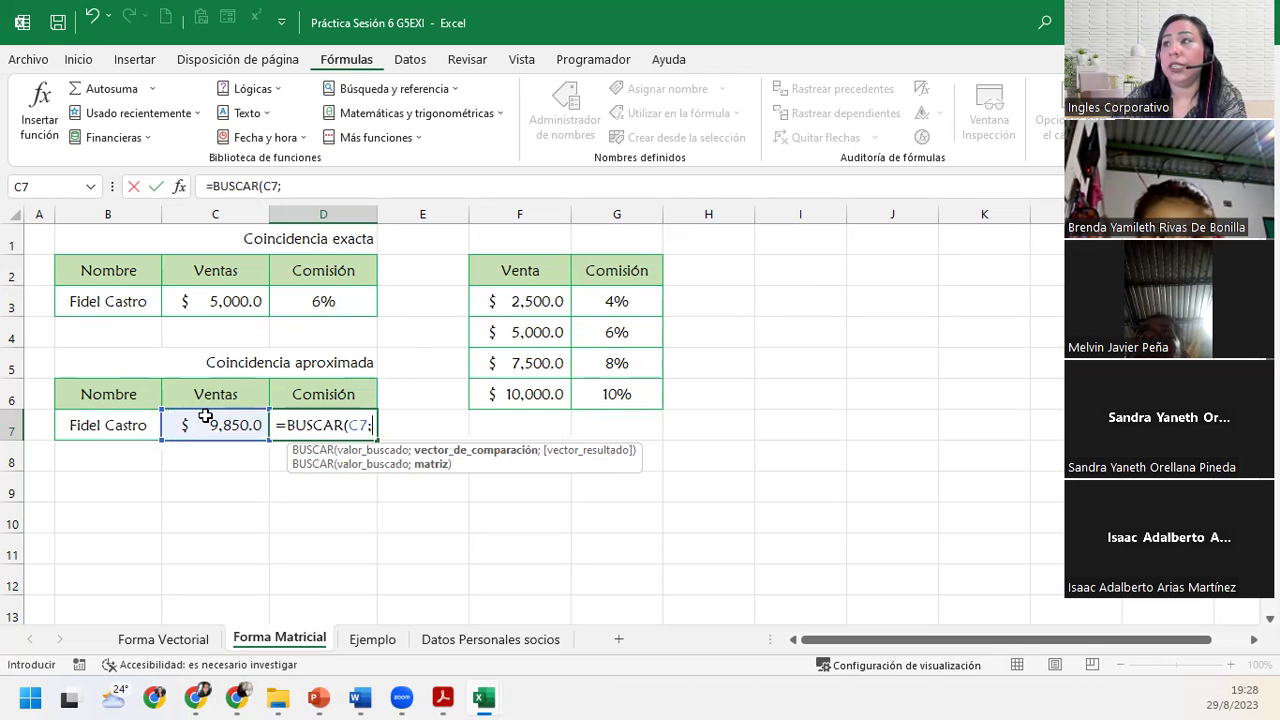
left_click_drag(500, 300, 626, 405)
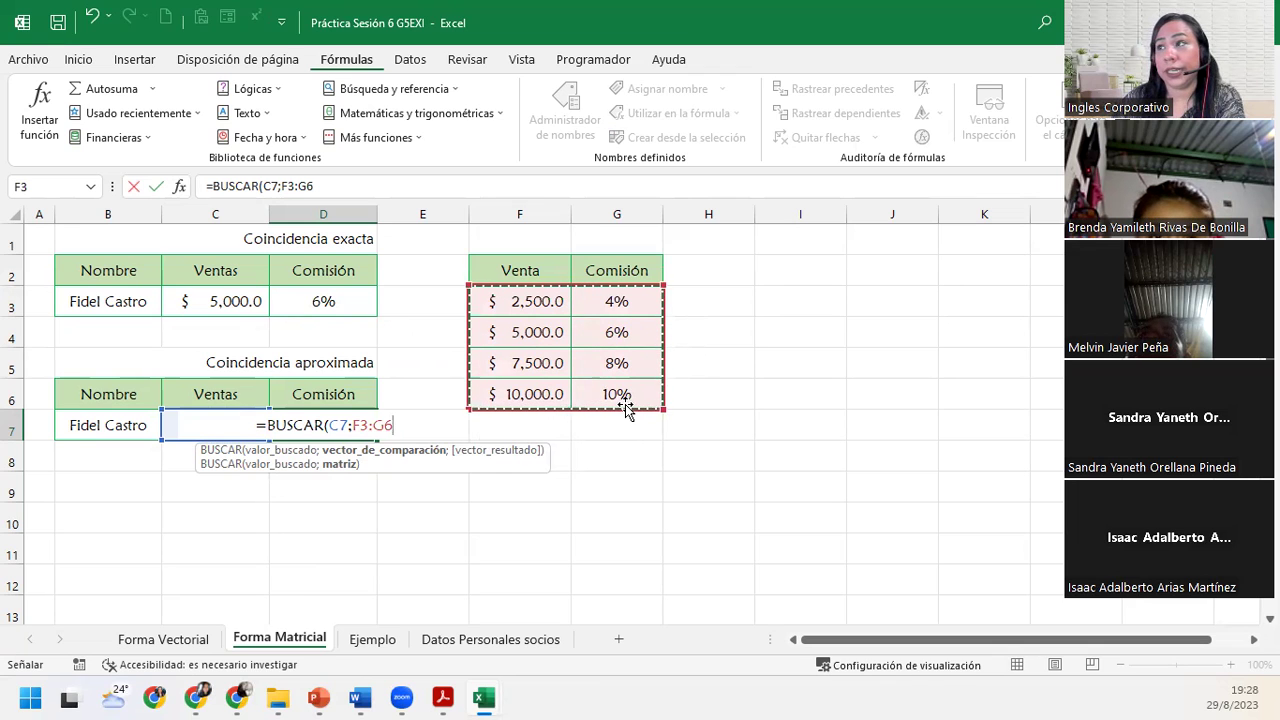
type(")")
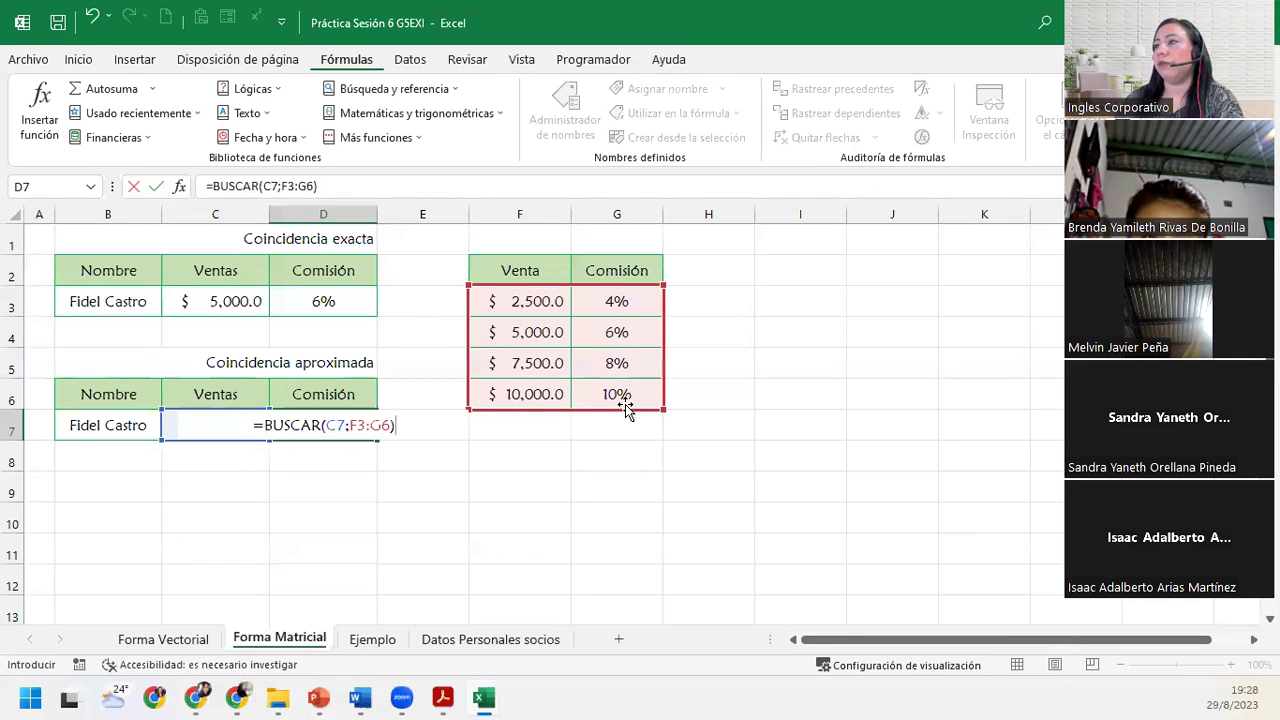
key("Return")
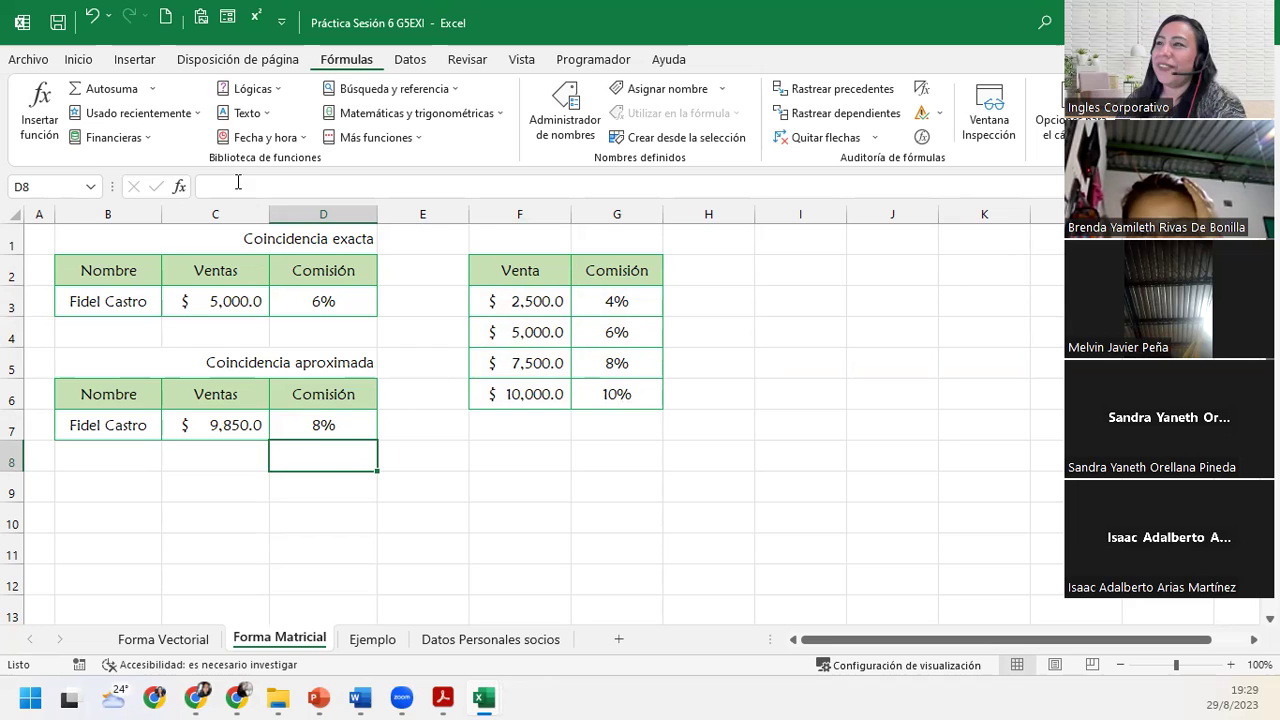
left_click(198, 421)
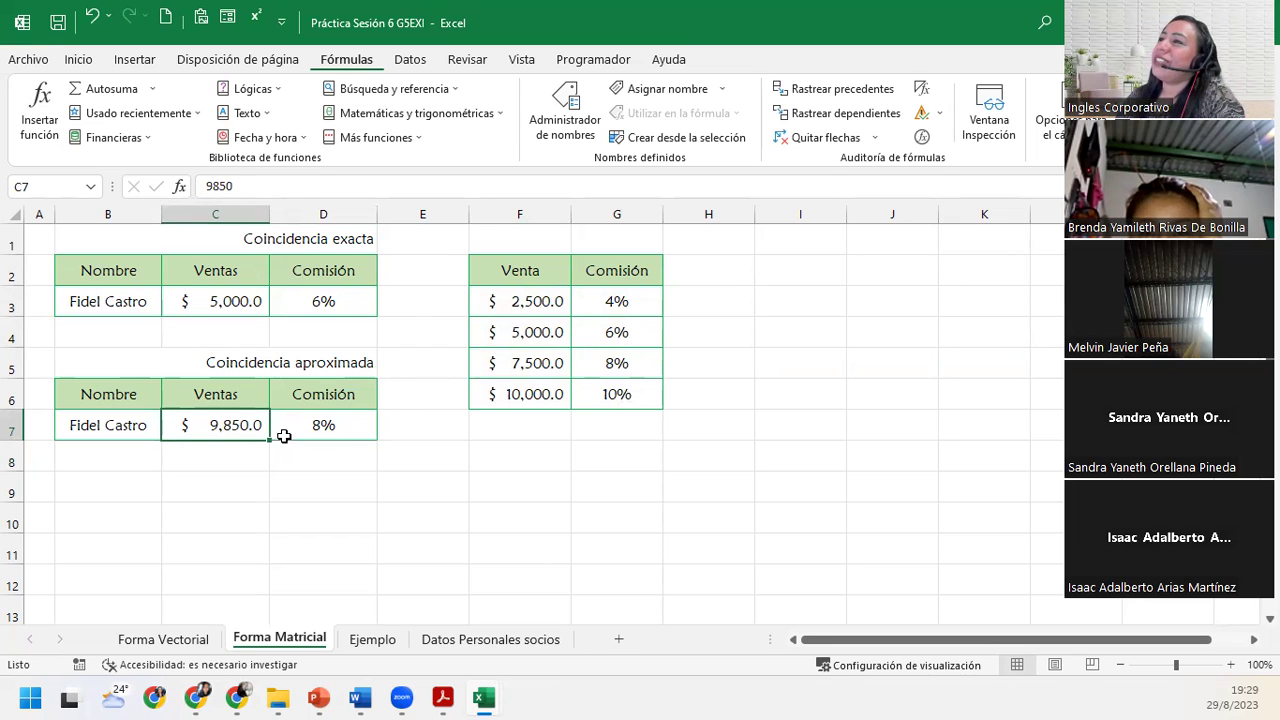
left_click(320, 421)
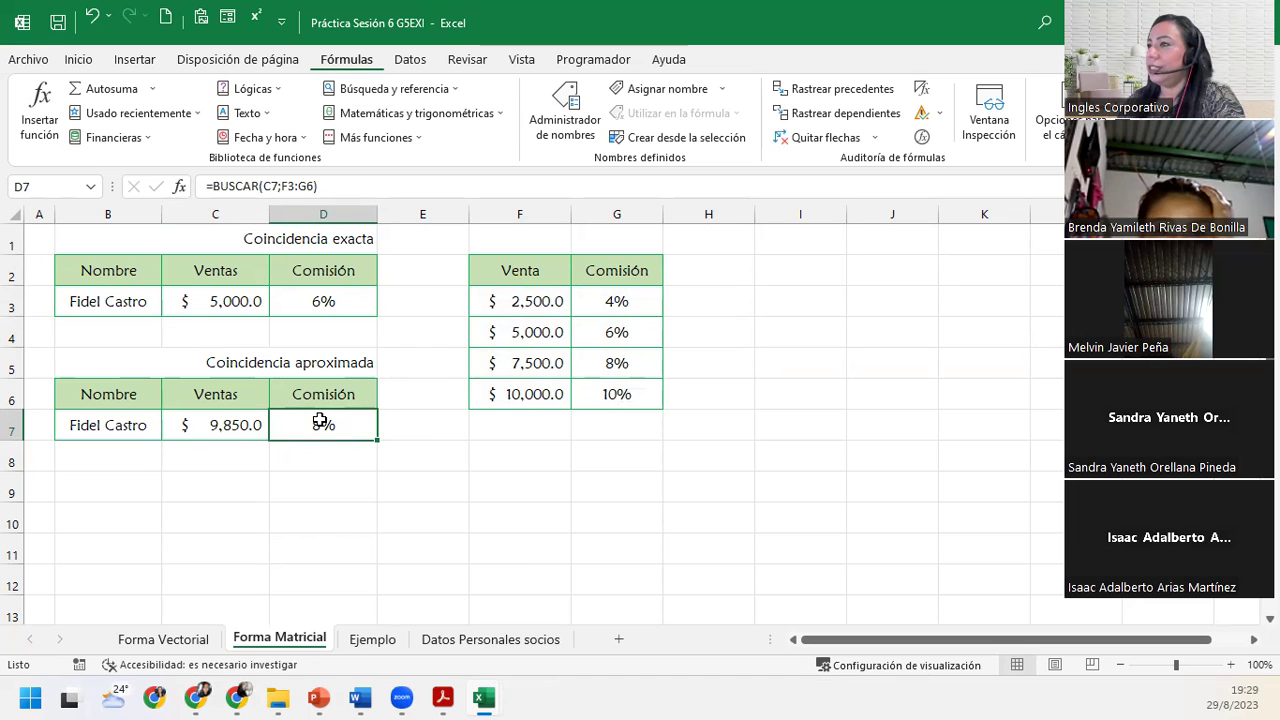
Compare the approximate-match Ventas value in C7 with the commission table F3:G6, ending at its last Comisión cell.
left_click(262, 424)
left_click_drag(528, 292, 612, 383)
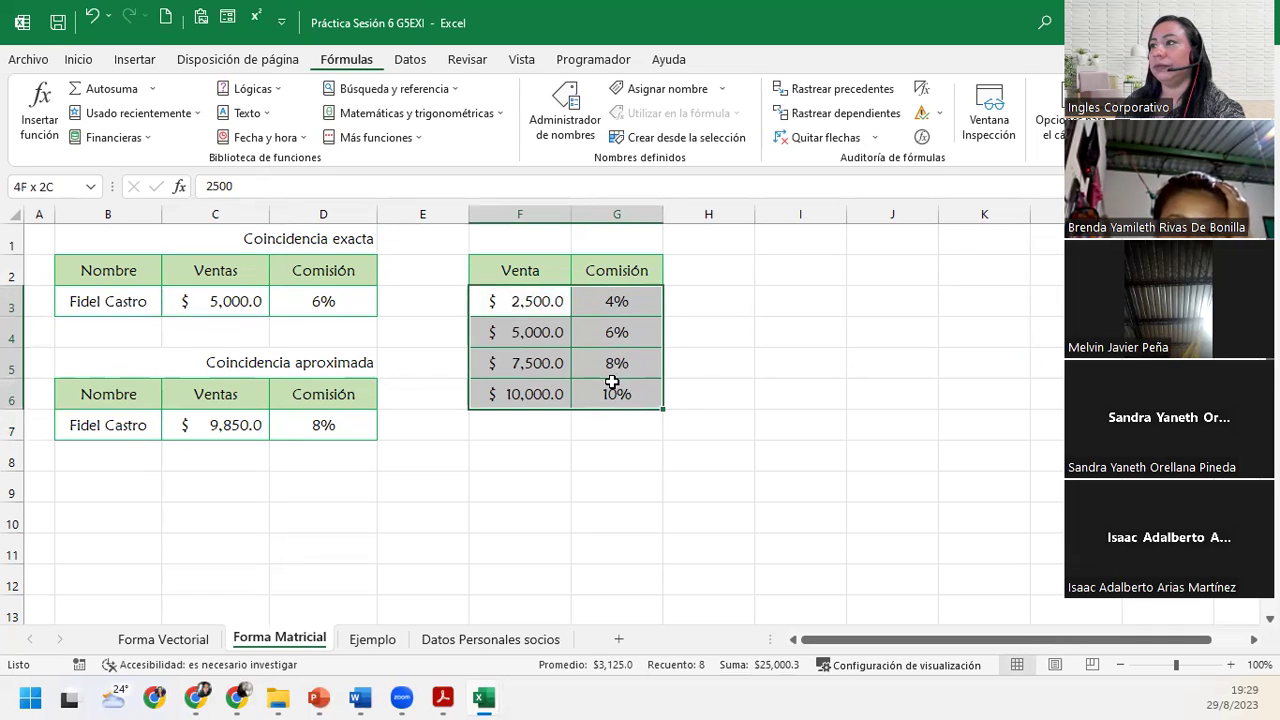
left_click(218, 422)
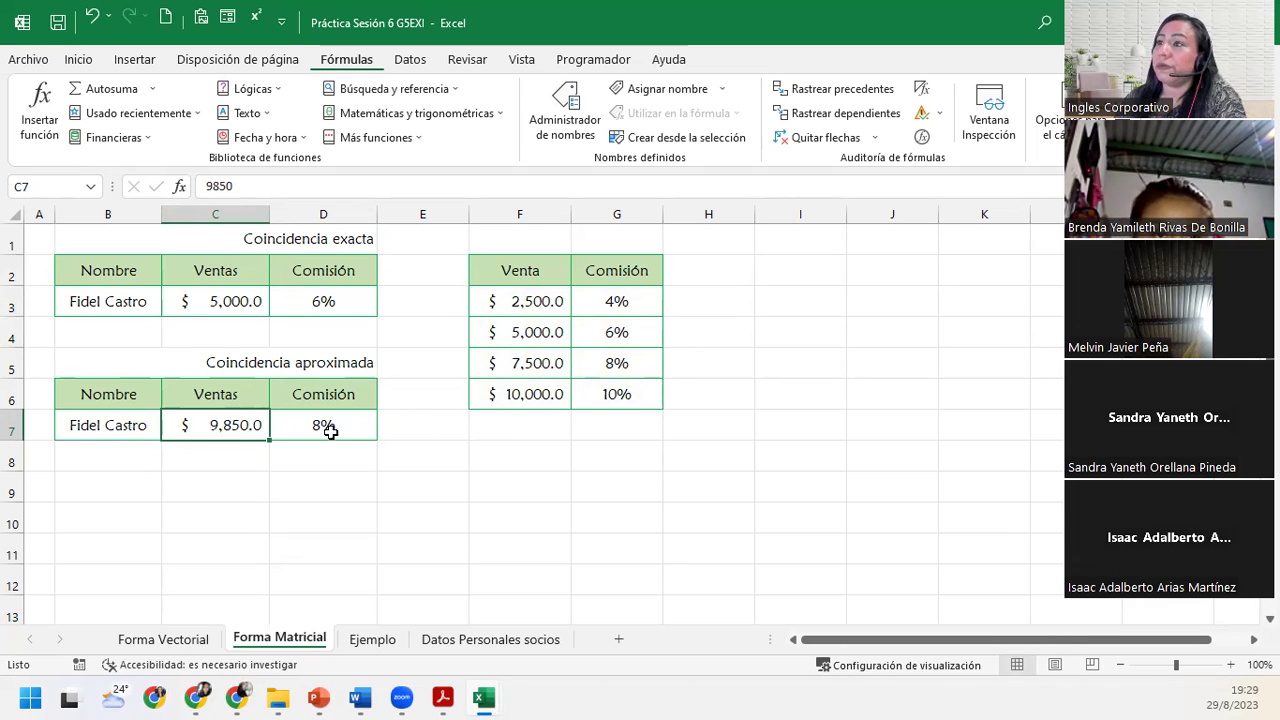
left_click(625, 389)
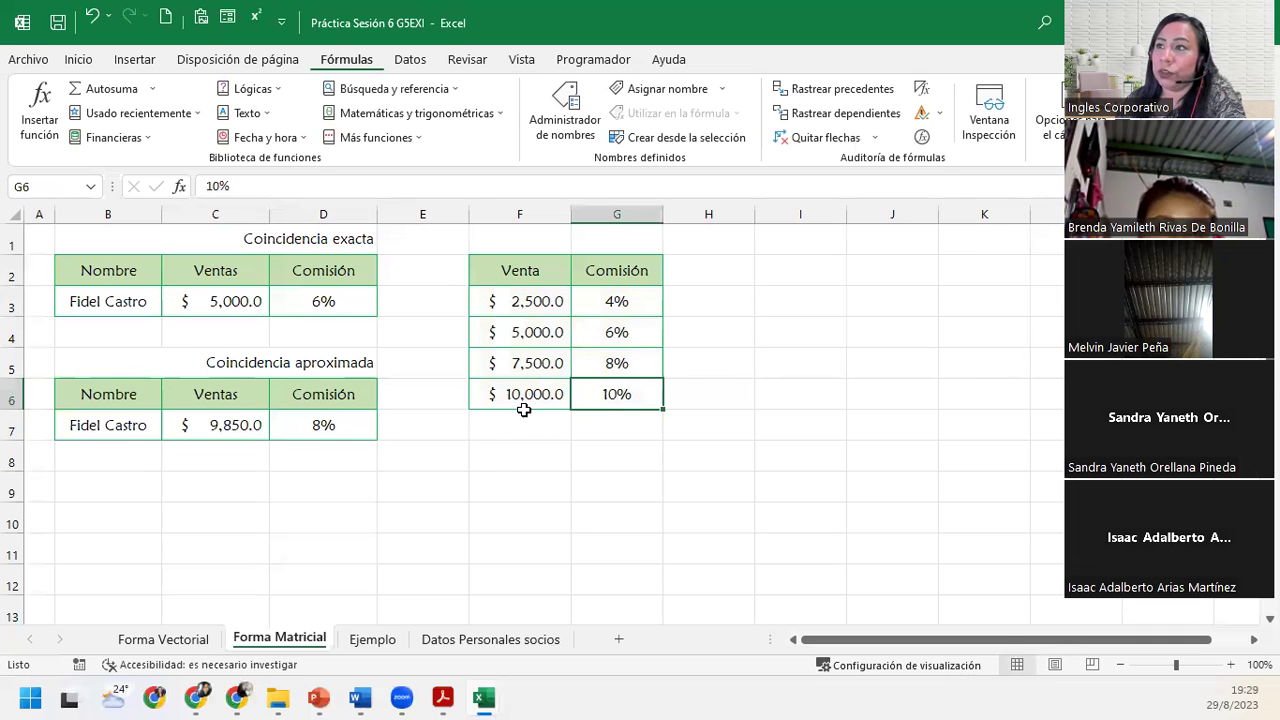
Set the approximate-match Ventas value in C7 to 10001.
left_click(241, 424)
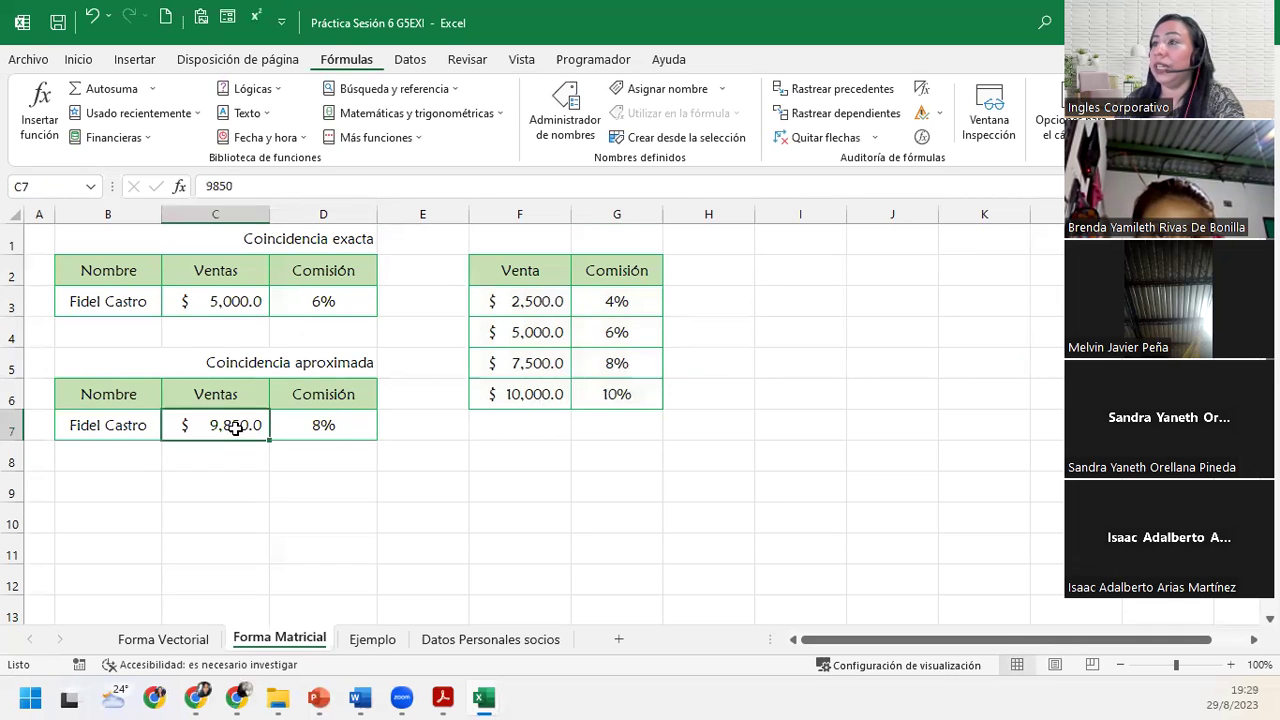
type("100001")
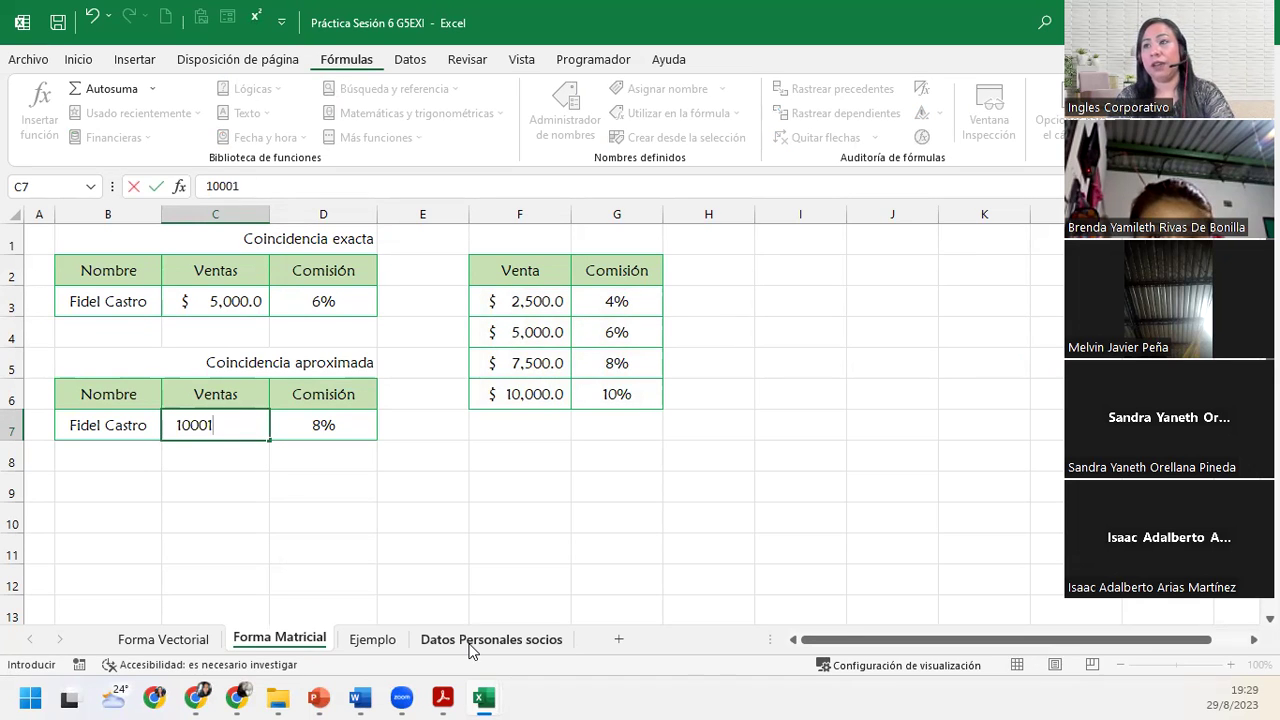
key("Return")
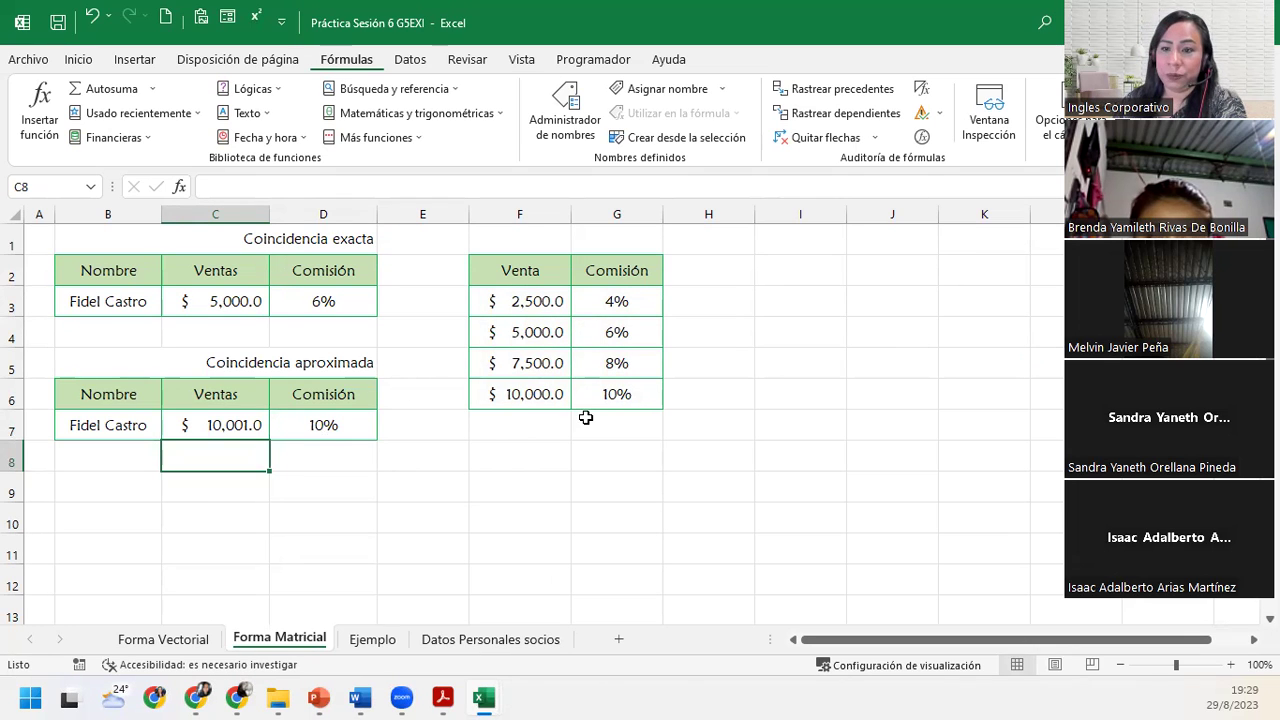
Set the approximate-match Ventas value in C7 to 4999.99 and check the resulting commission in D7 against the sale.
left_click(245, 430)
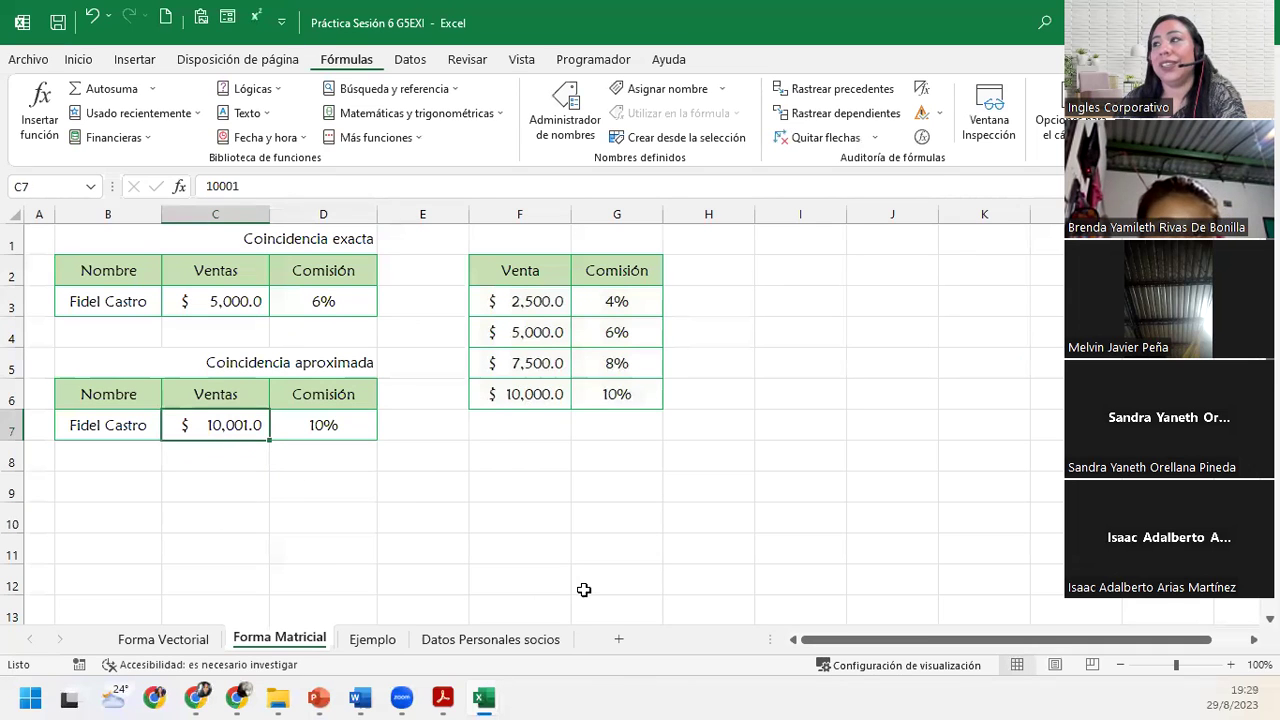
key("F2")
key("Escape")
type("4999")
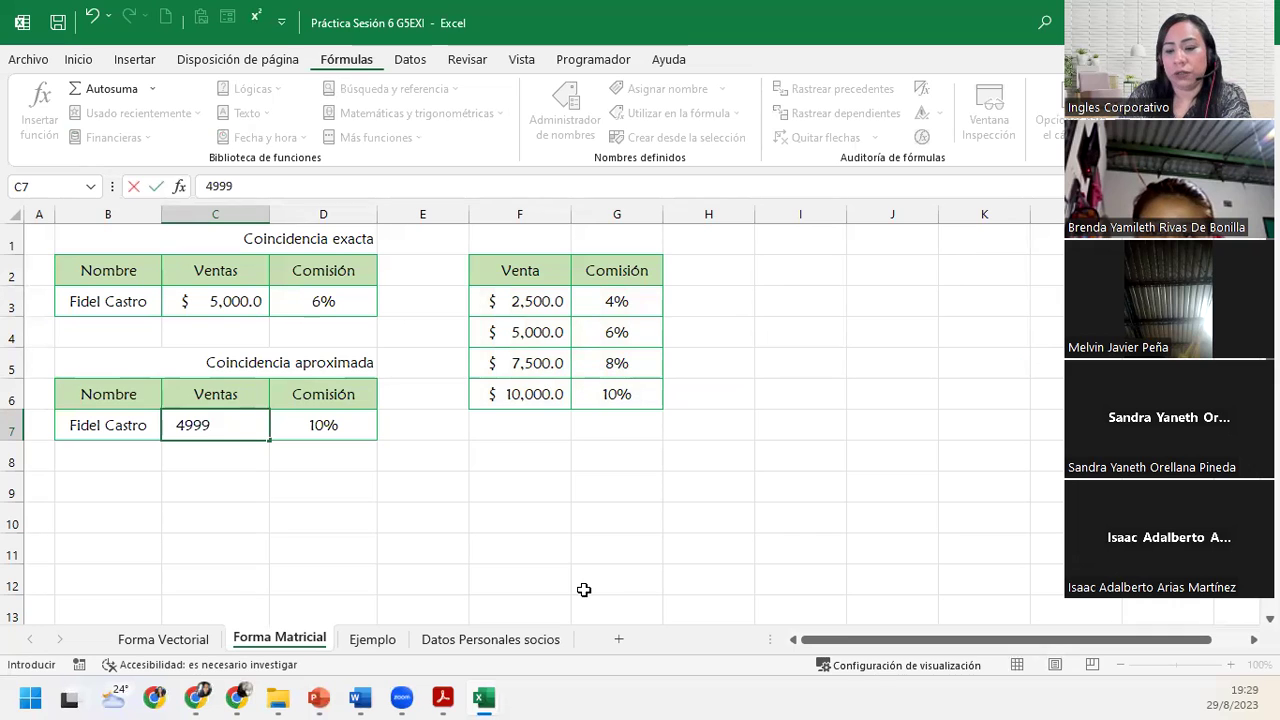
type(".99")
key("Return")
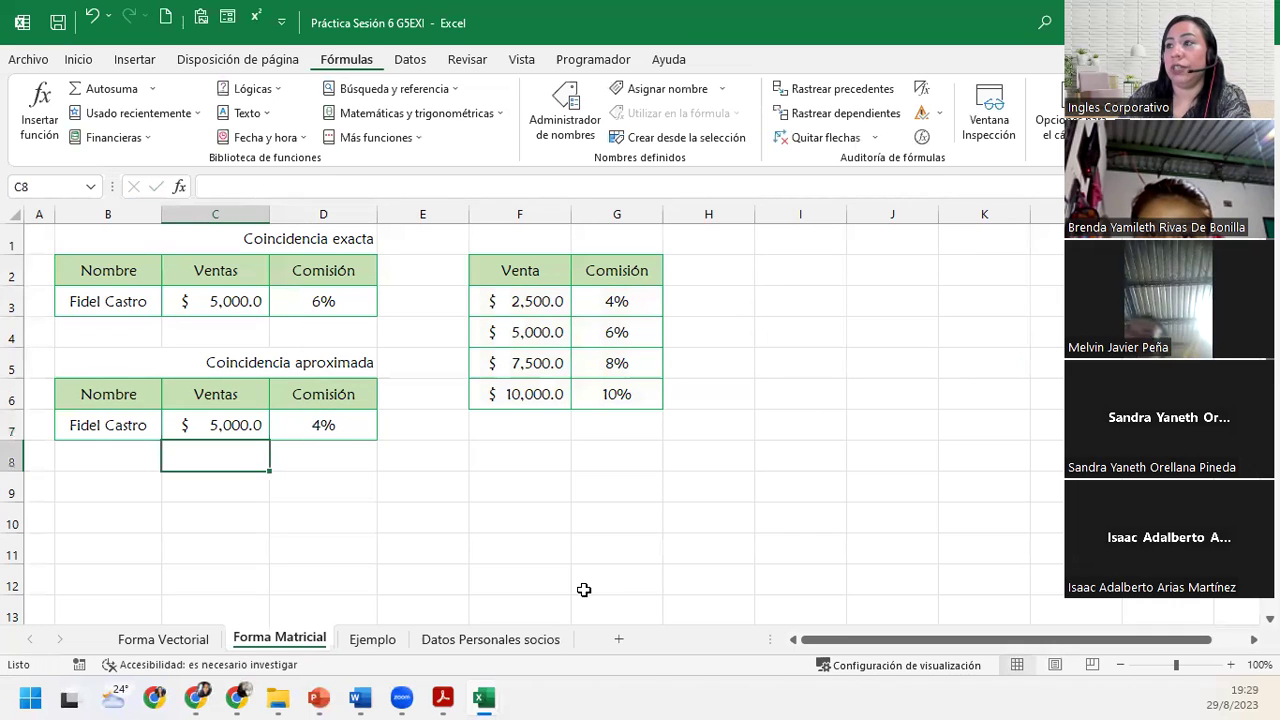
left_click(297, 425)
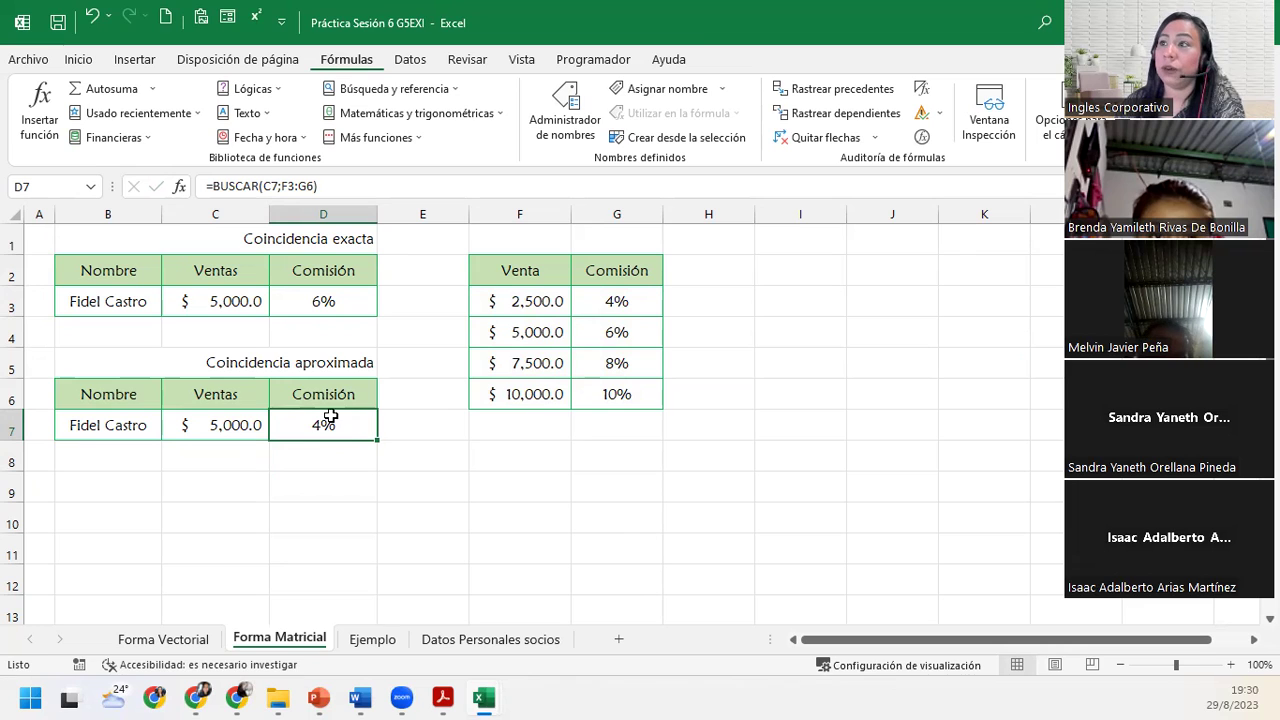
left_click(251, 421)
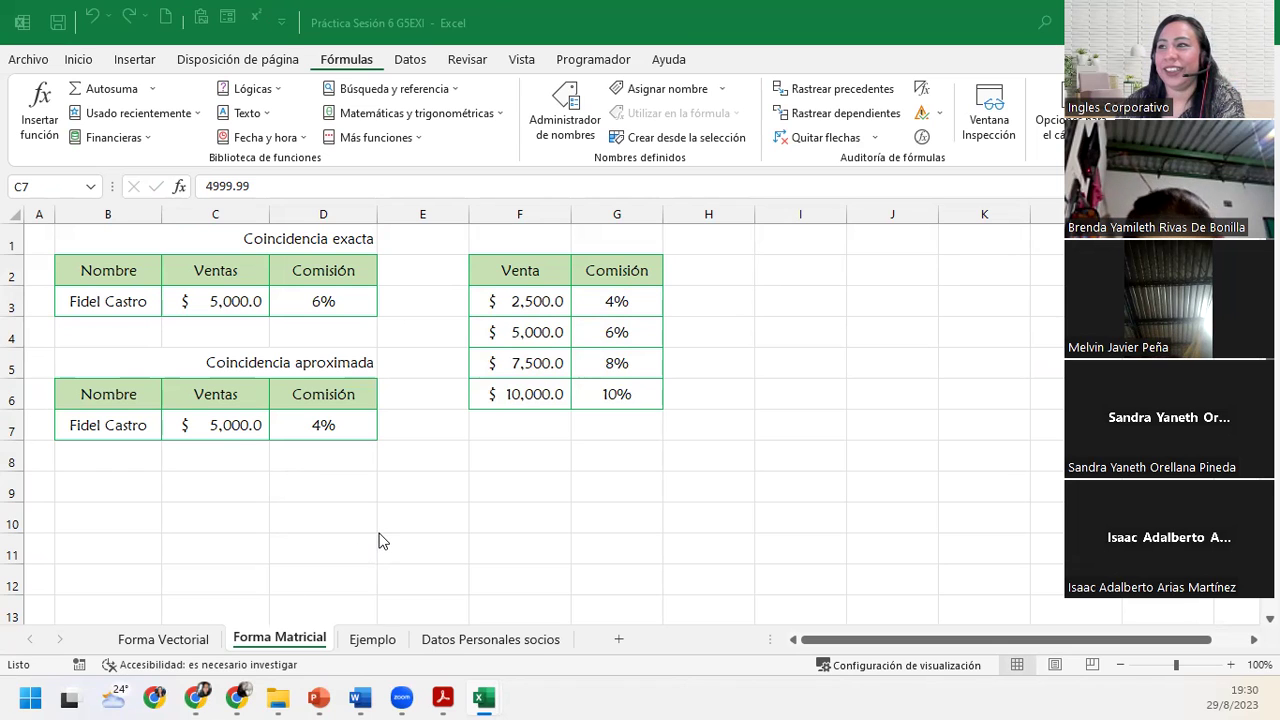
View the Ejemplo sheet's form at the NOMBRE APELLIDOS cell C5 and return to the Forma Matricial sheet.
left_click(372, 640)
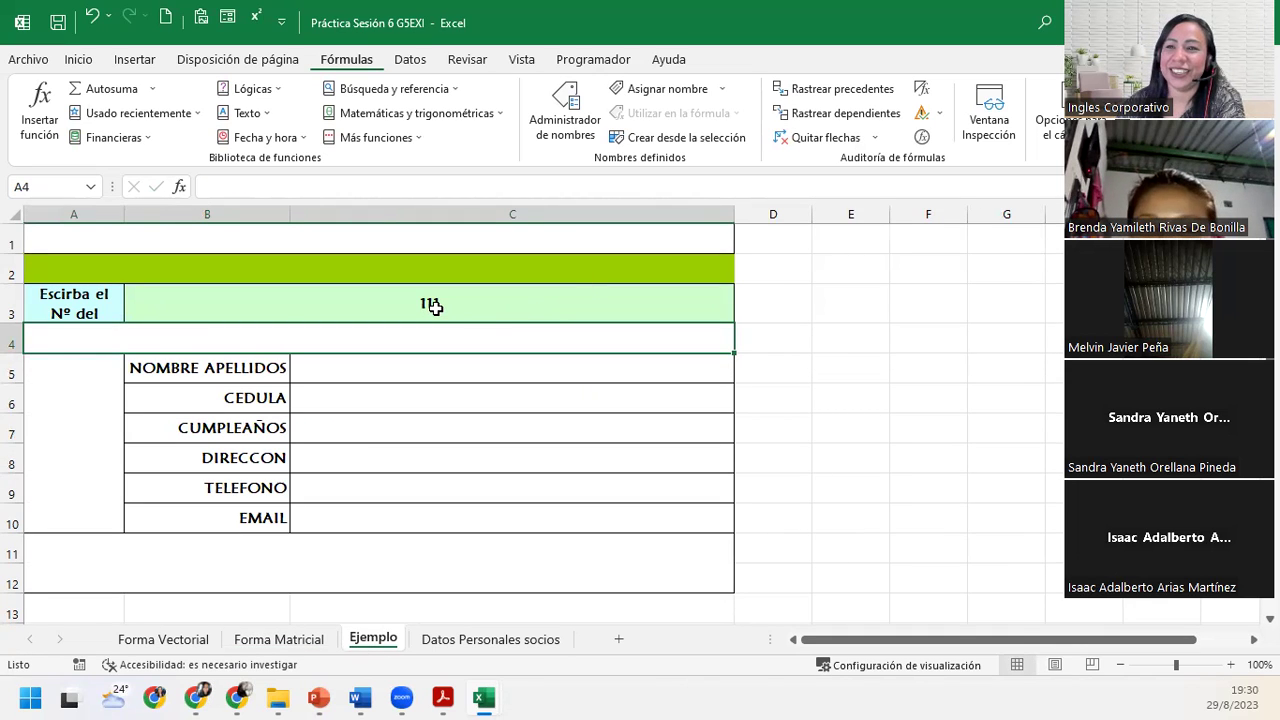
left_click(404, 372)
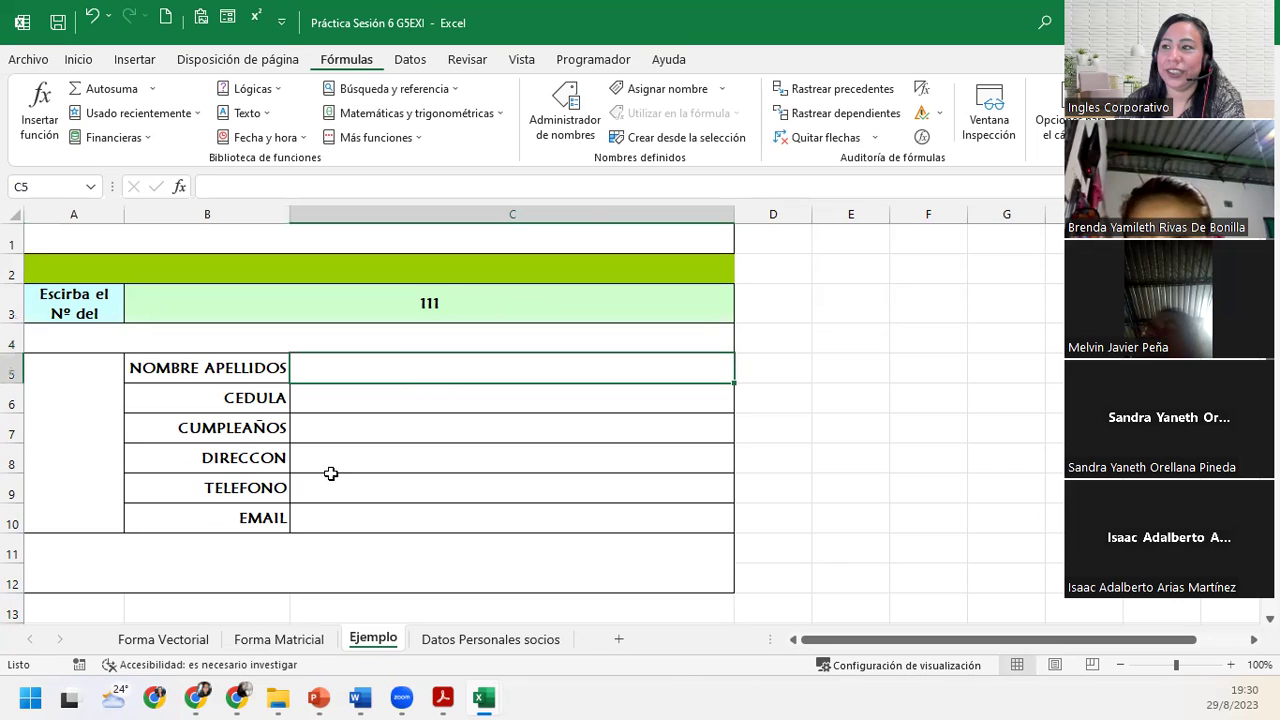
left_click(313, 645)
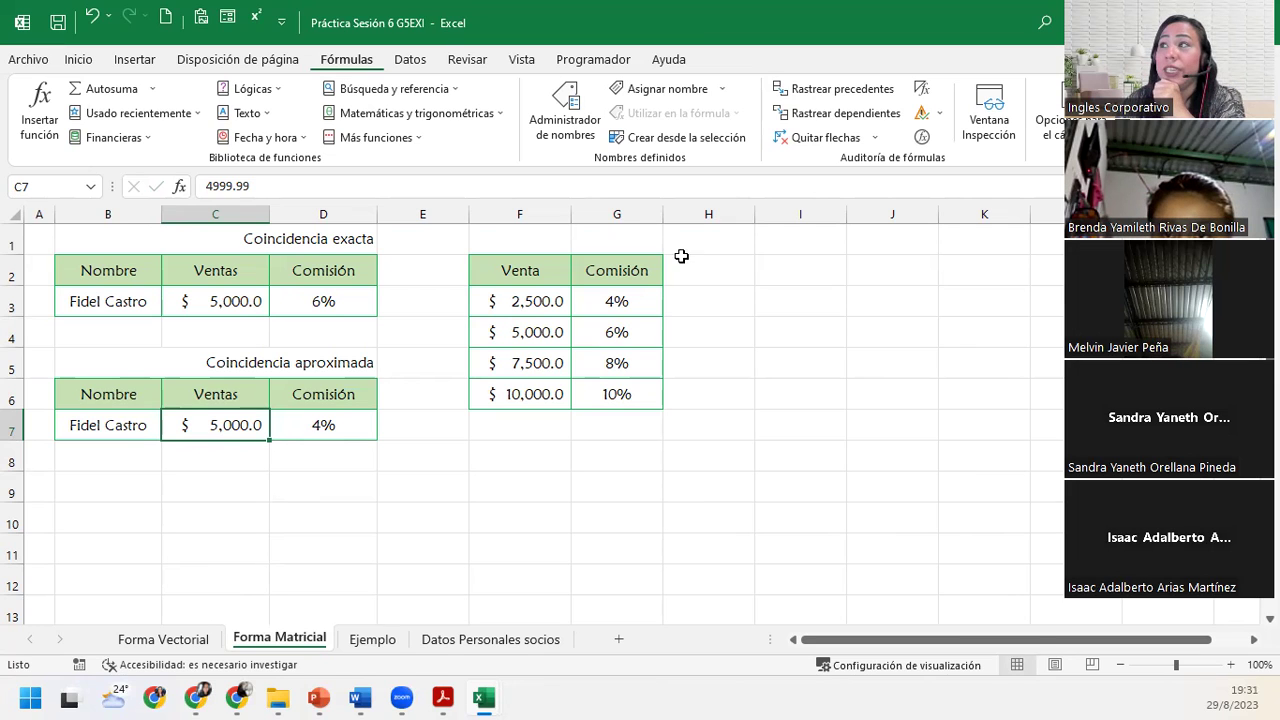
Set the approximate-match Ventas value in C7 to 1500 and compare the result in D7 with the table's first row, F3:G3.
left_click(545, 301)
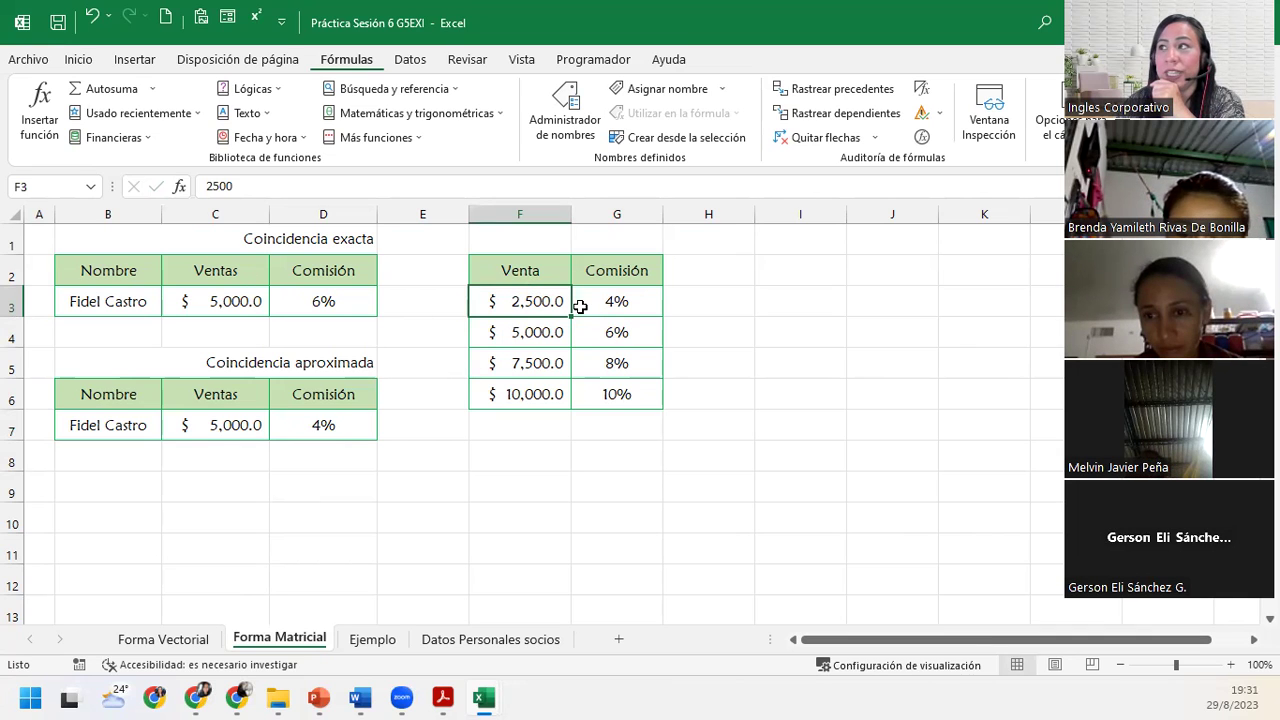
left_click(245, 430)
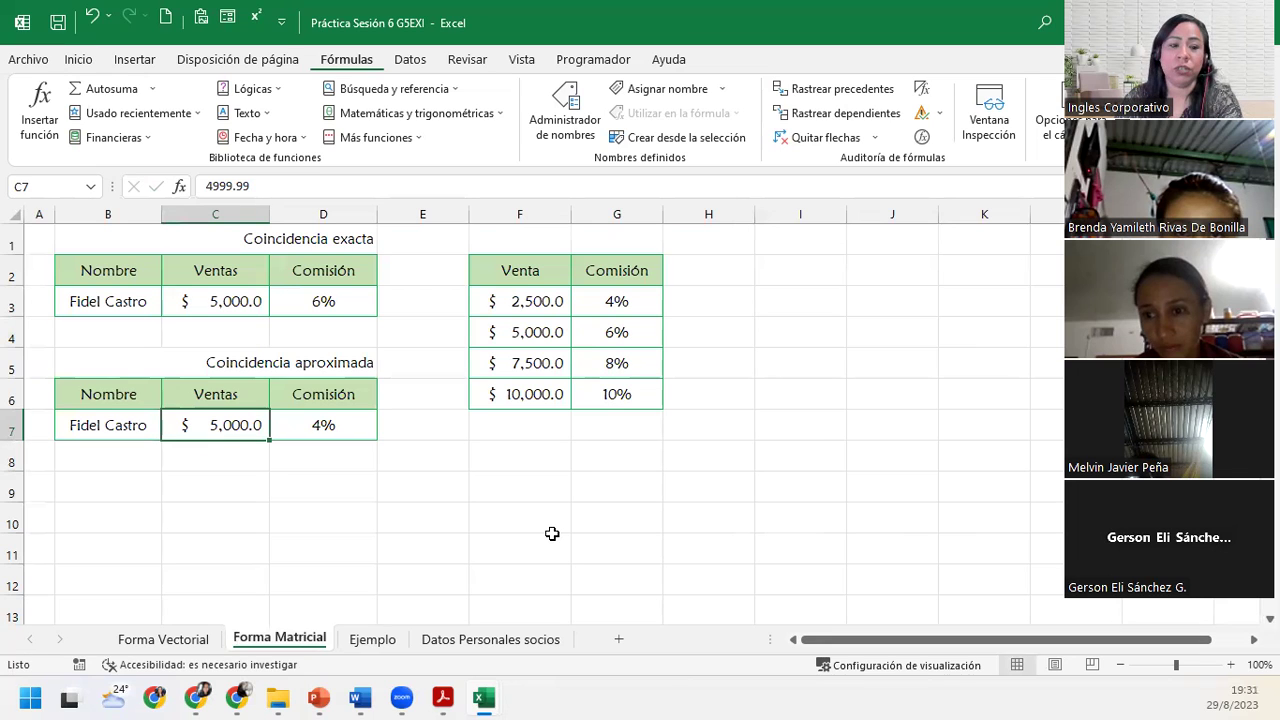
type("1500")
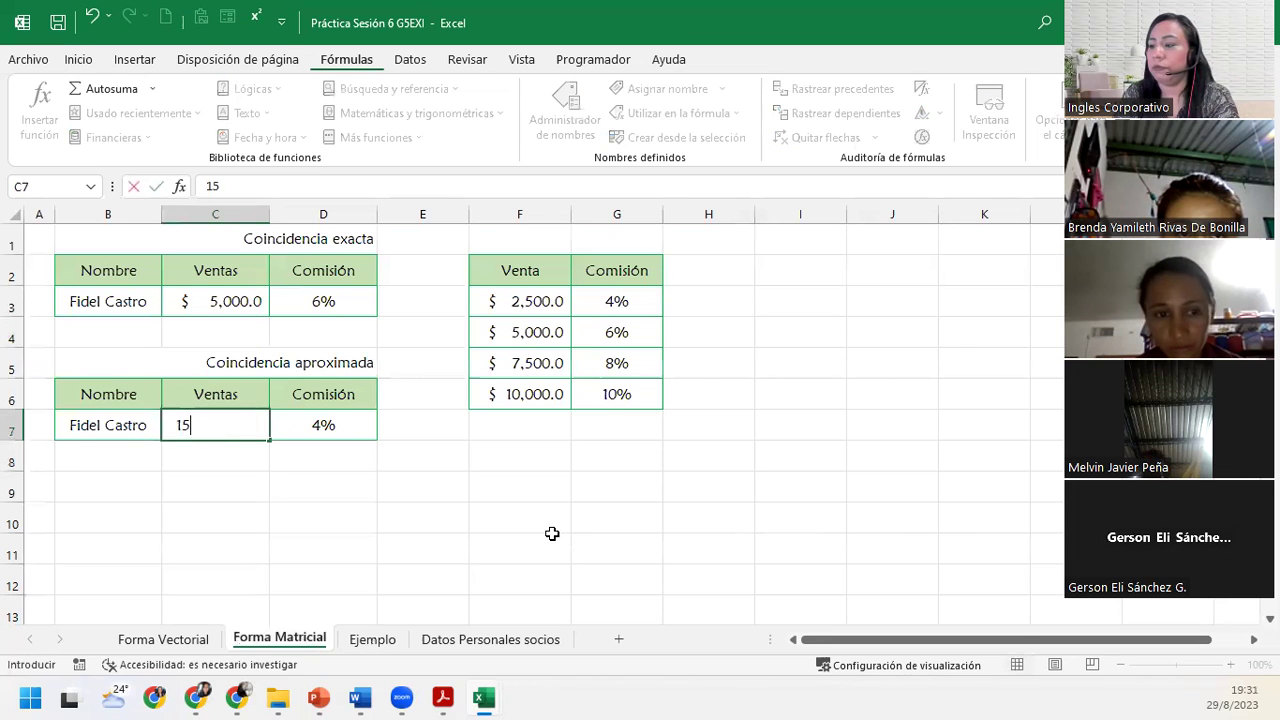
key("Return")
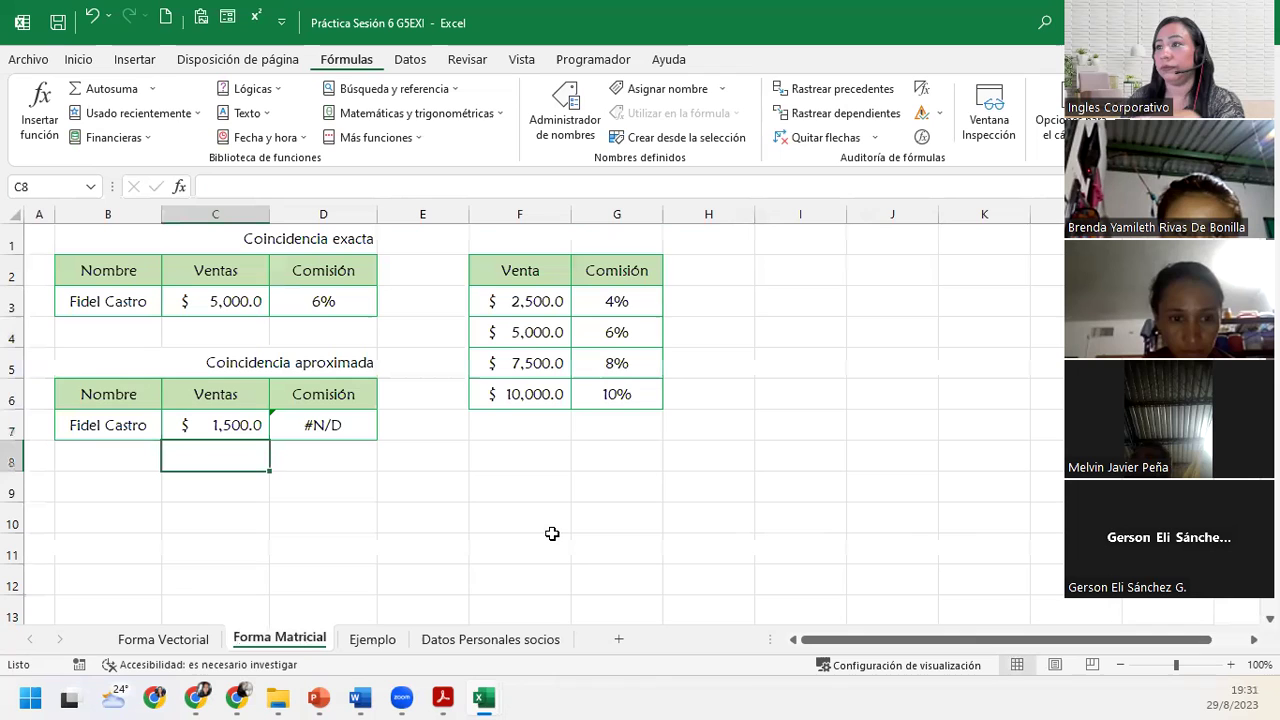
left_click(323, 419)
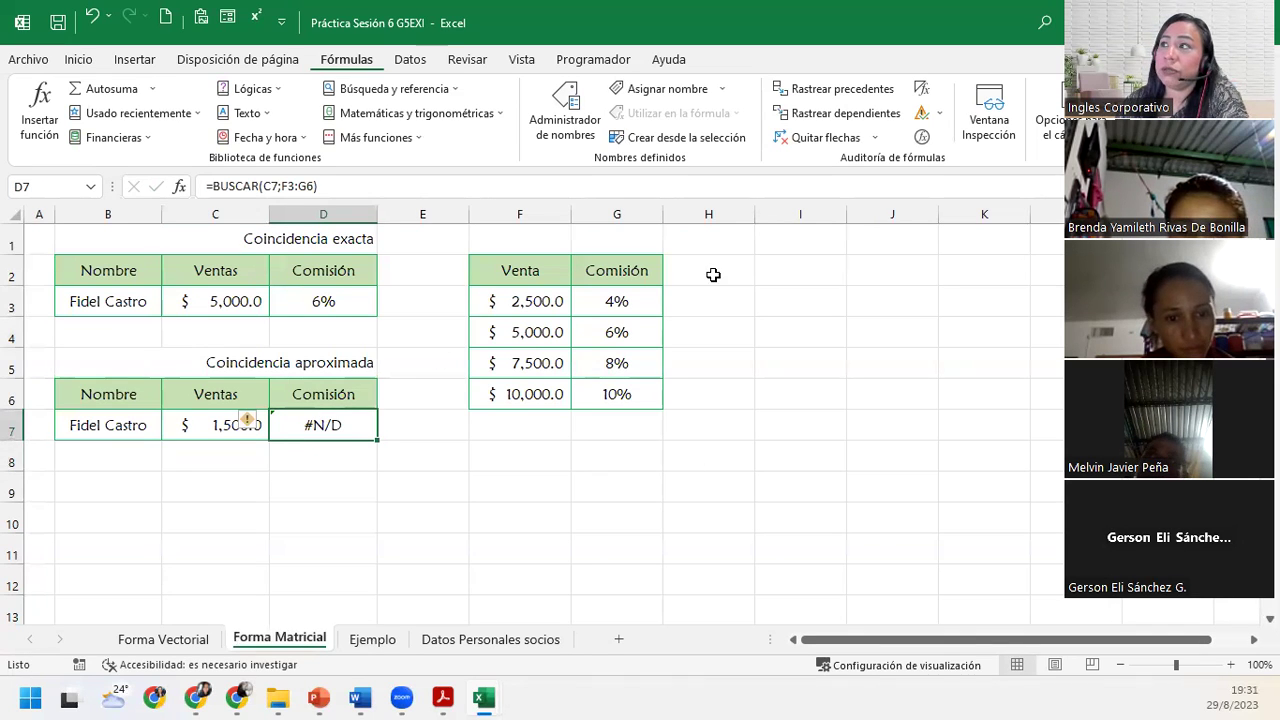
left_click(552, 300)
left_click(620, 299)
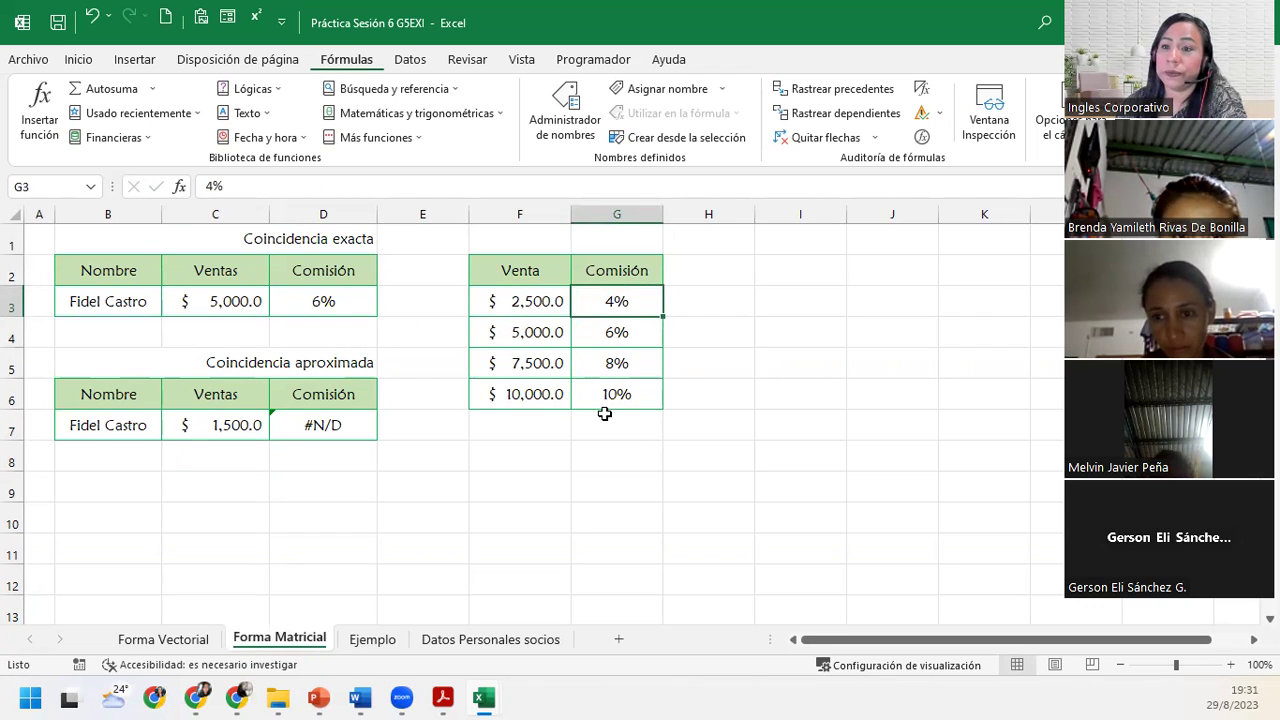
Set the approximate-match Ventas value in C7 back to 4999.99.
left_click(240, 425)
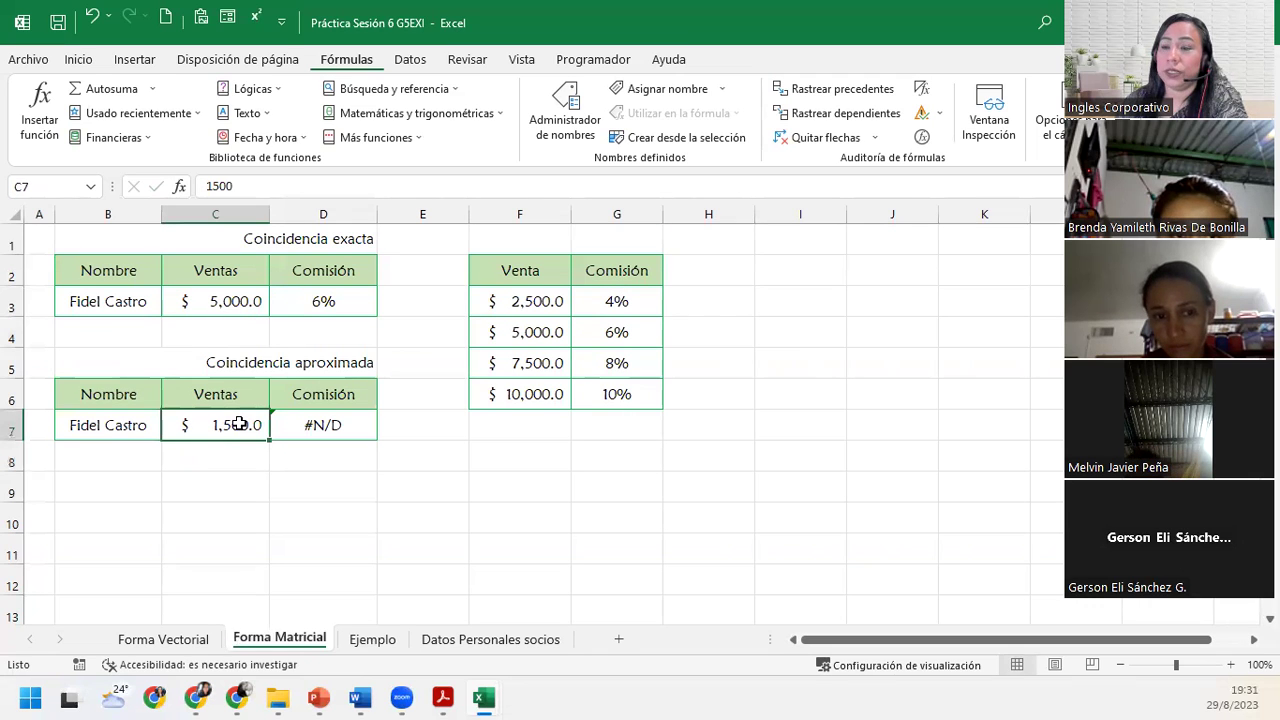
type("4999.99")
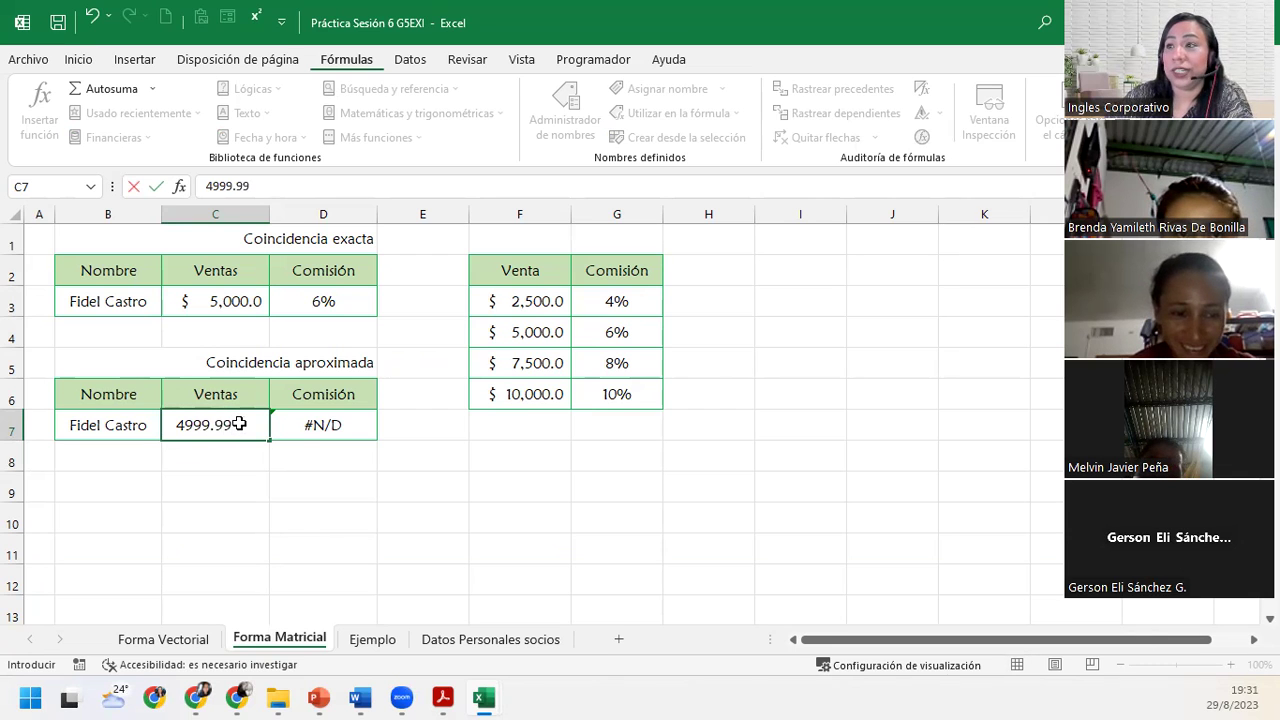
key("Return")
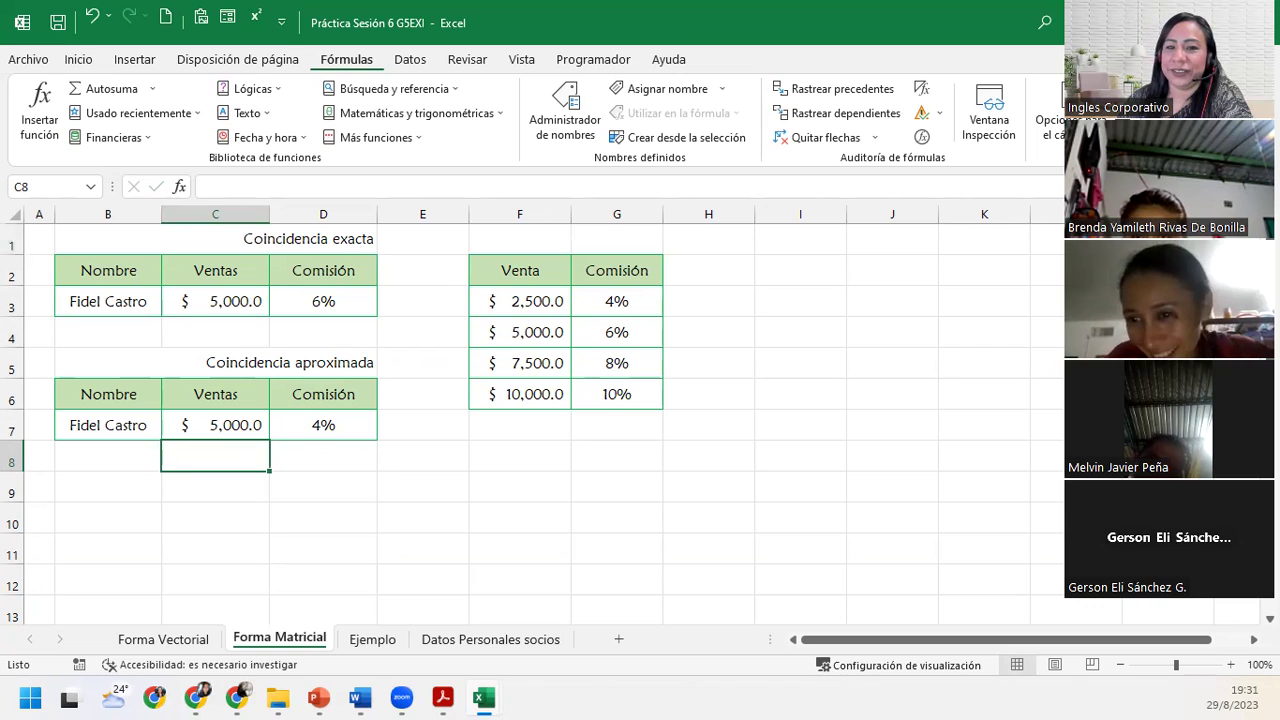
key("alt+Tab")
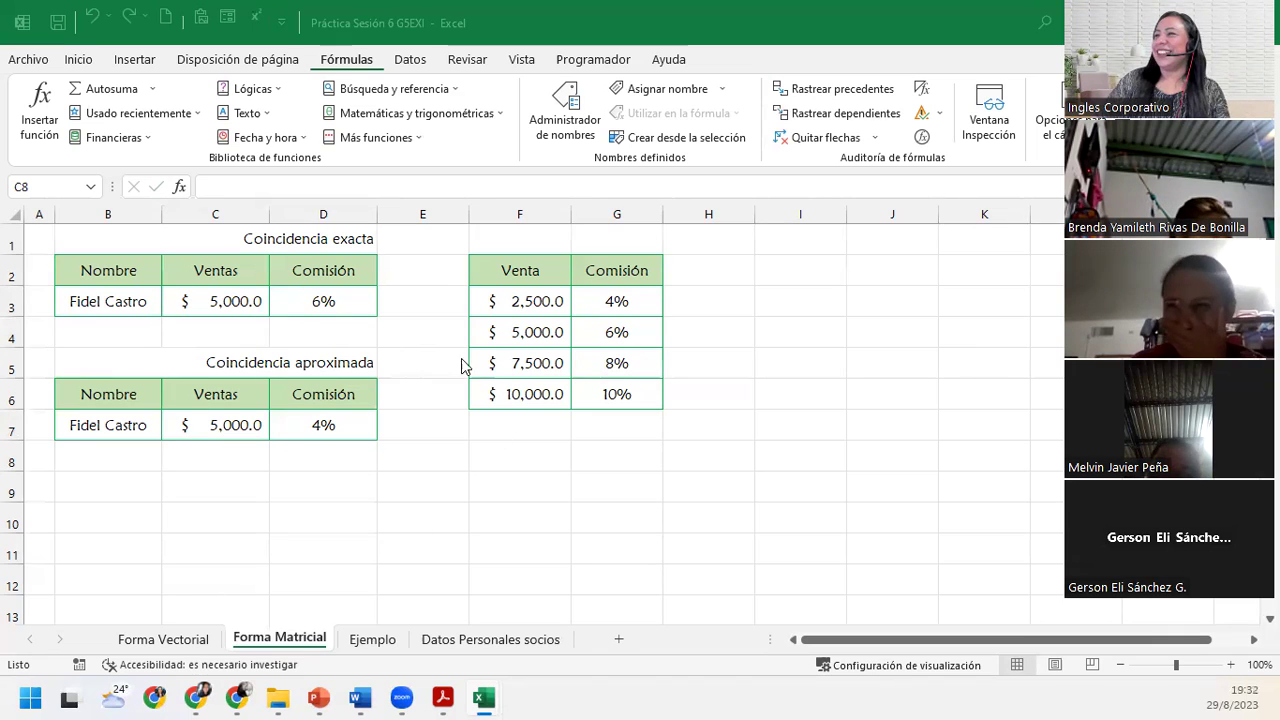
Look at the form on the Ejemplo sheet and open the Datos Personales socios sheet.
left_click(355, 648)
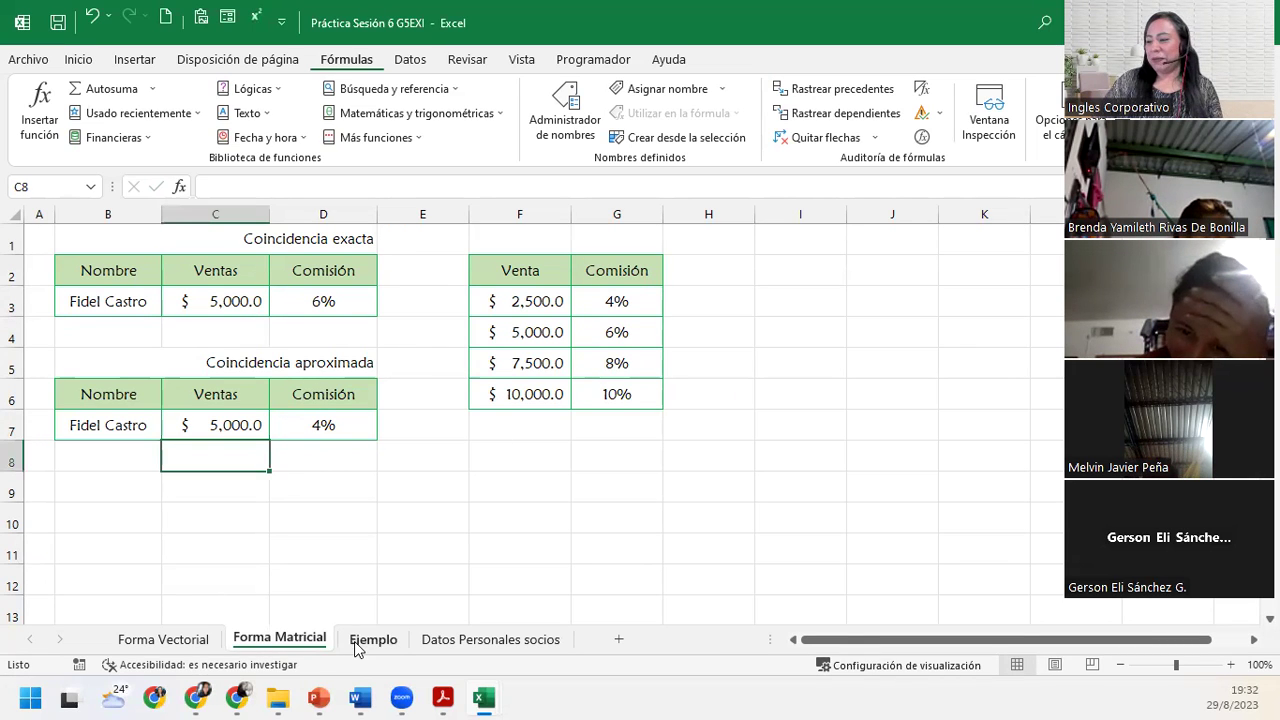
left_click(360, 642)
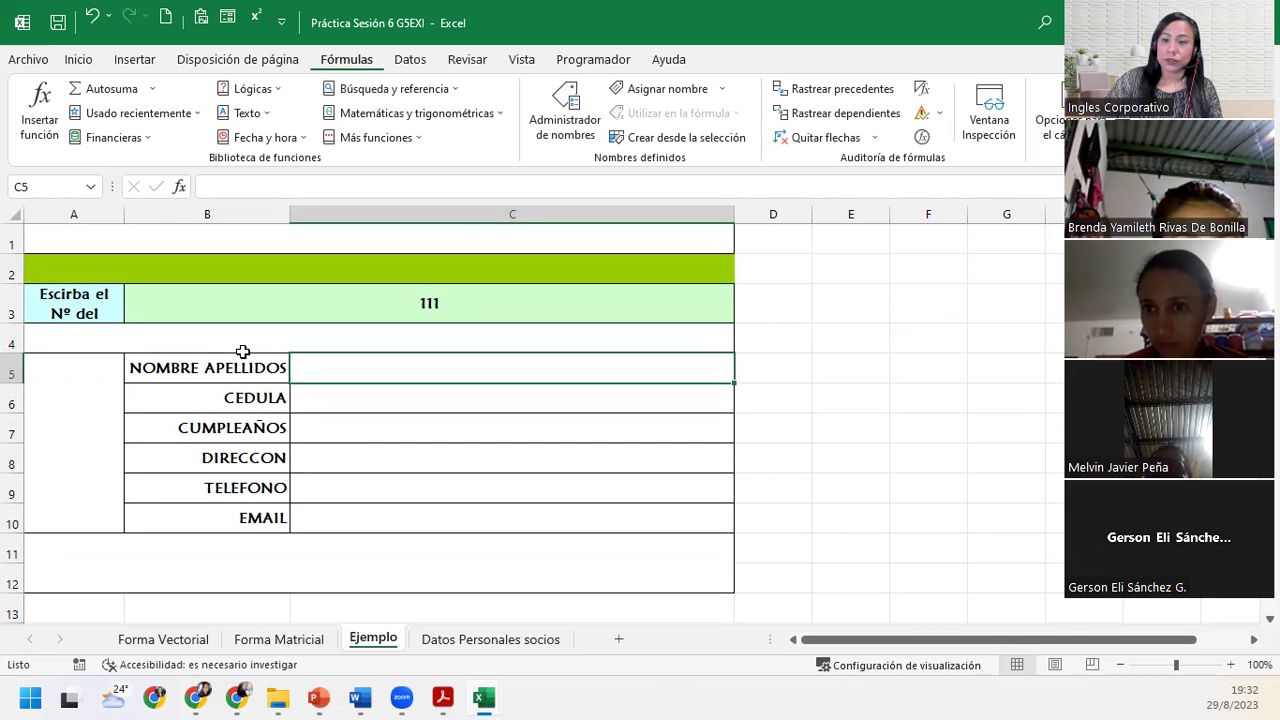
left_click(491, 640)
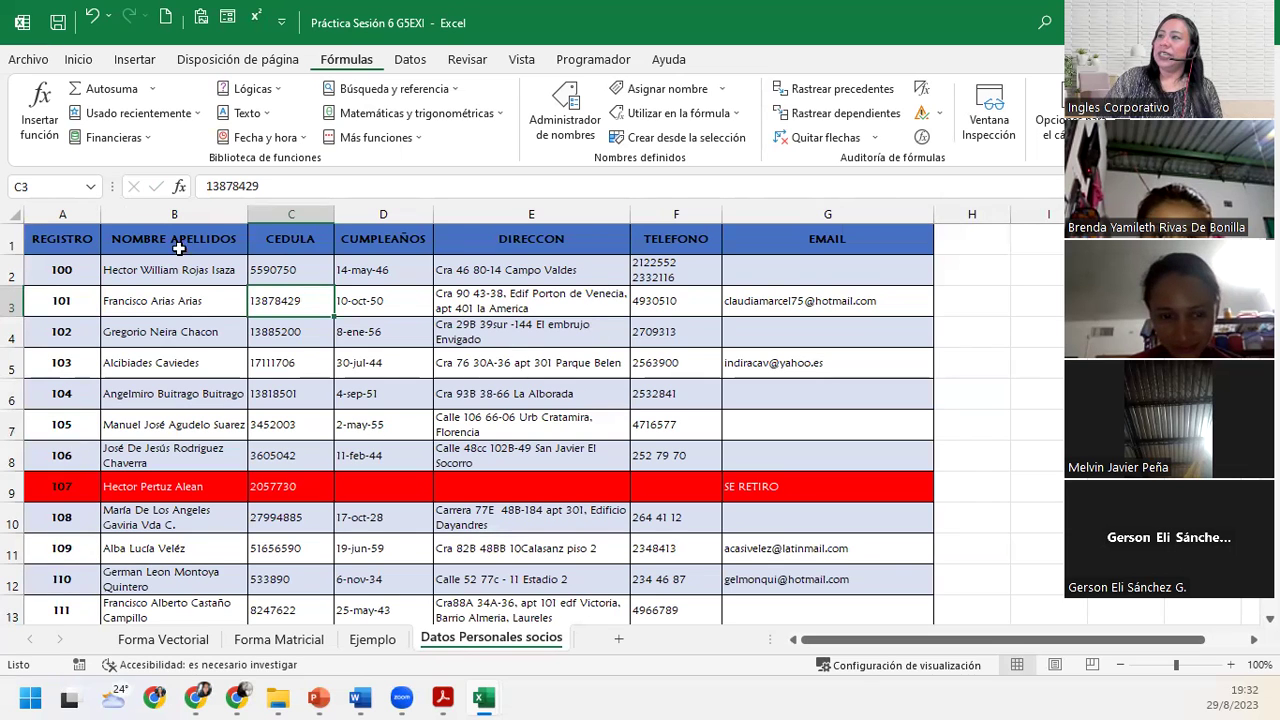
Examine the member table column by column, from REGISTRO in column A to the address column E.
left_click(70, 216)
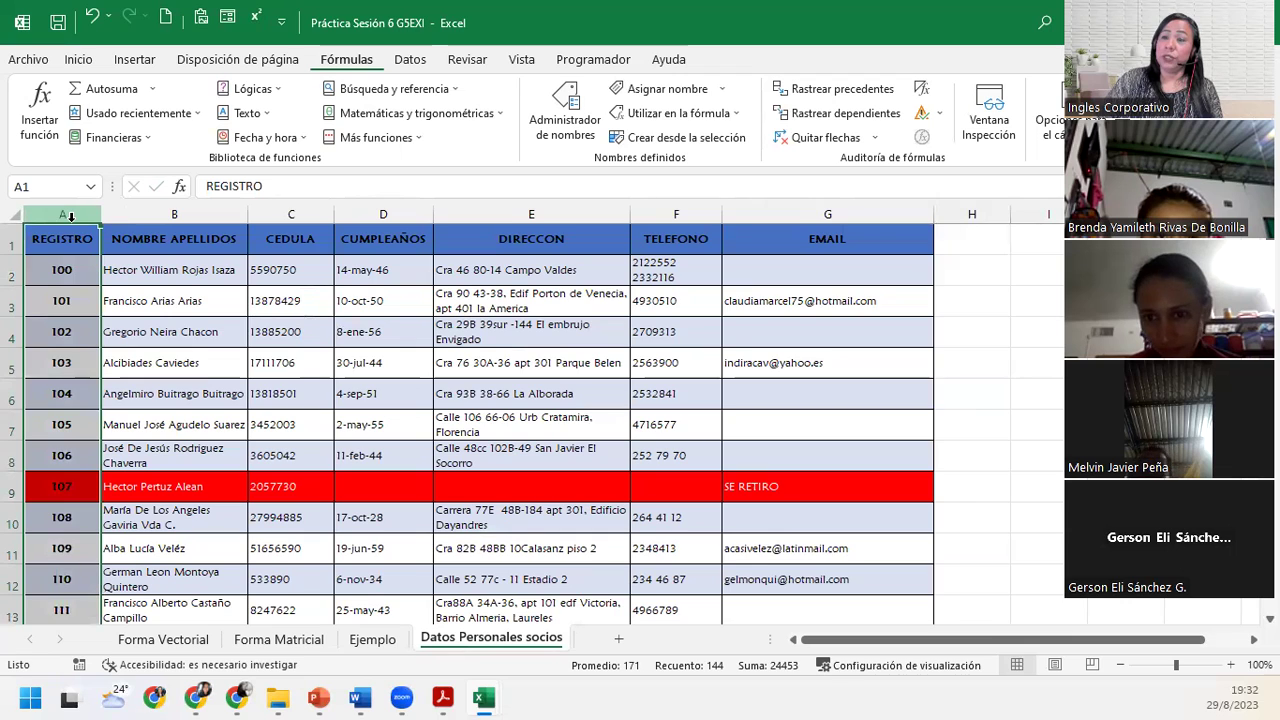
left_click_drag(70, 216, 137, 216)
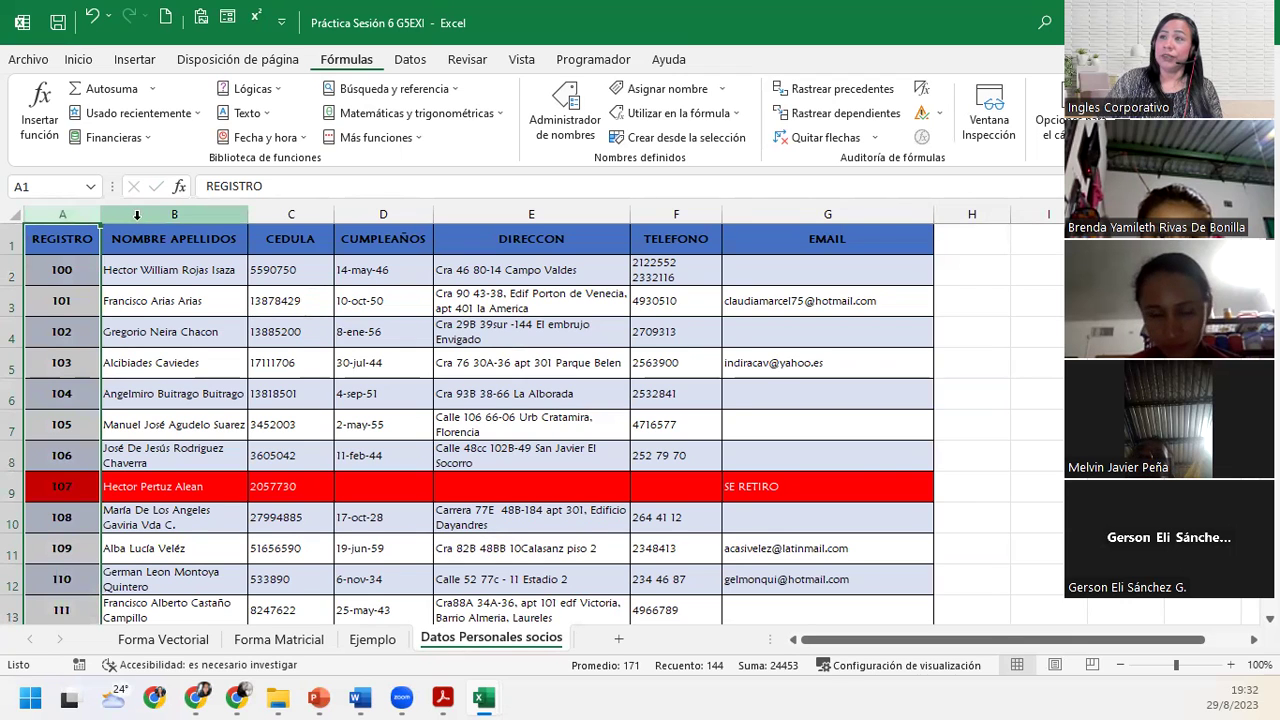
left_click(193, 216)
left_click(282, 212)
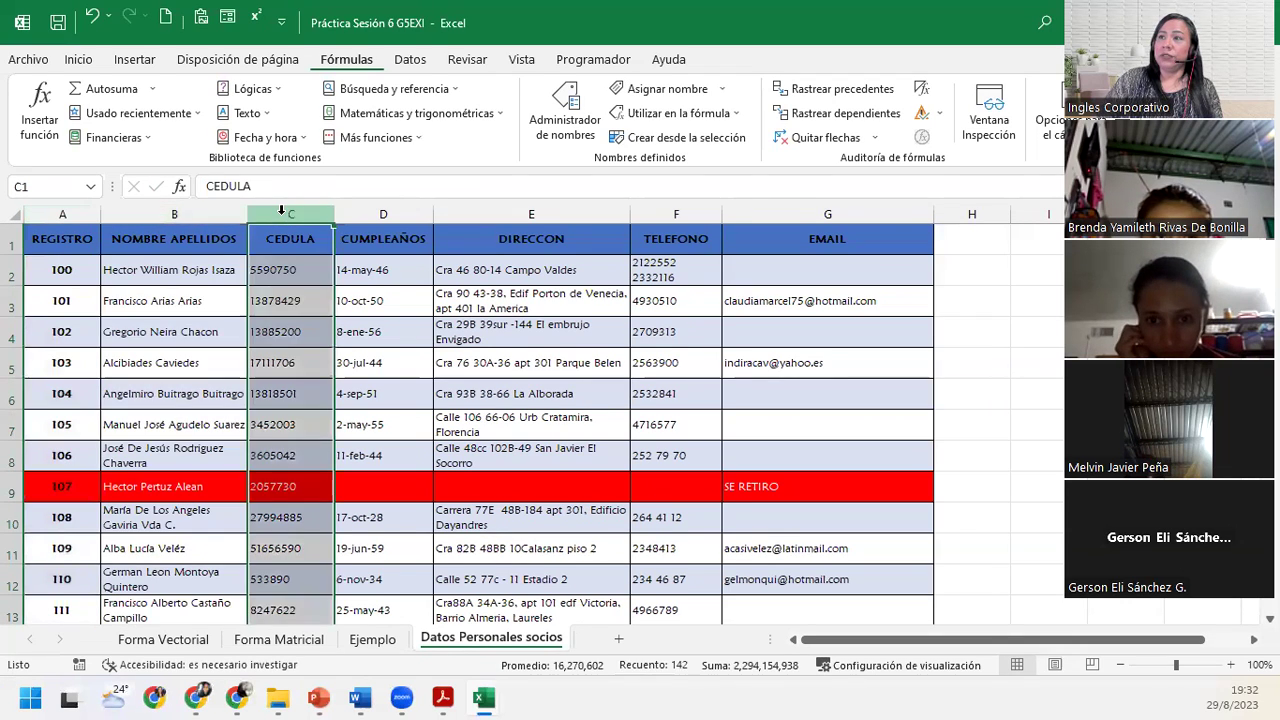
left_click(384, 215)
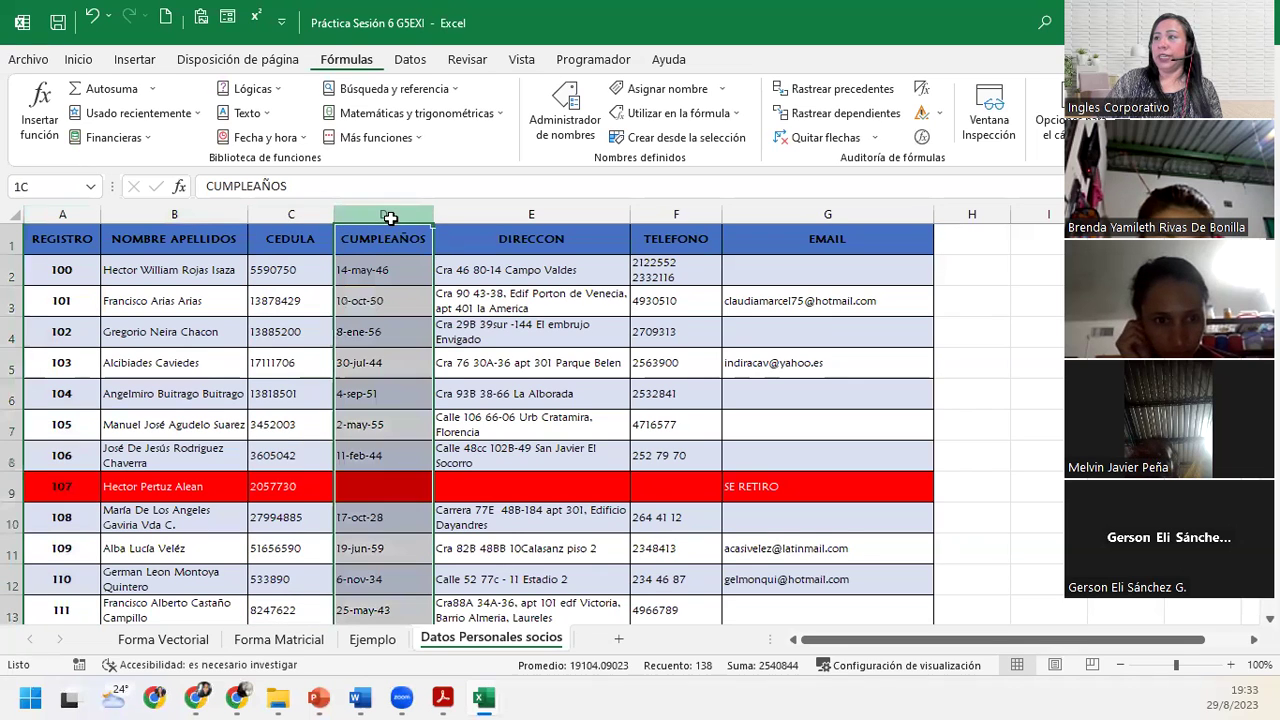
left_click(590, 214)
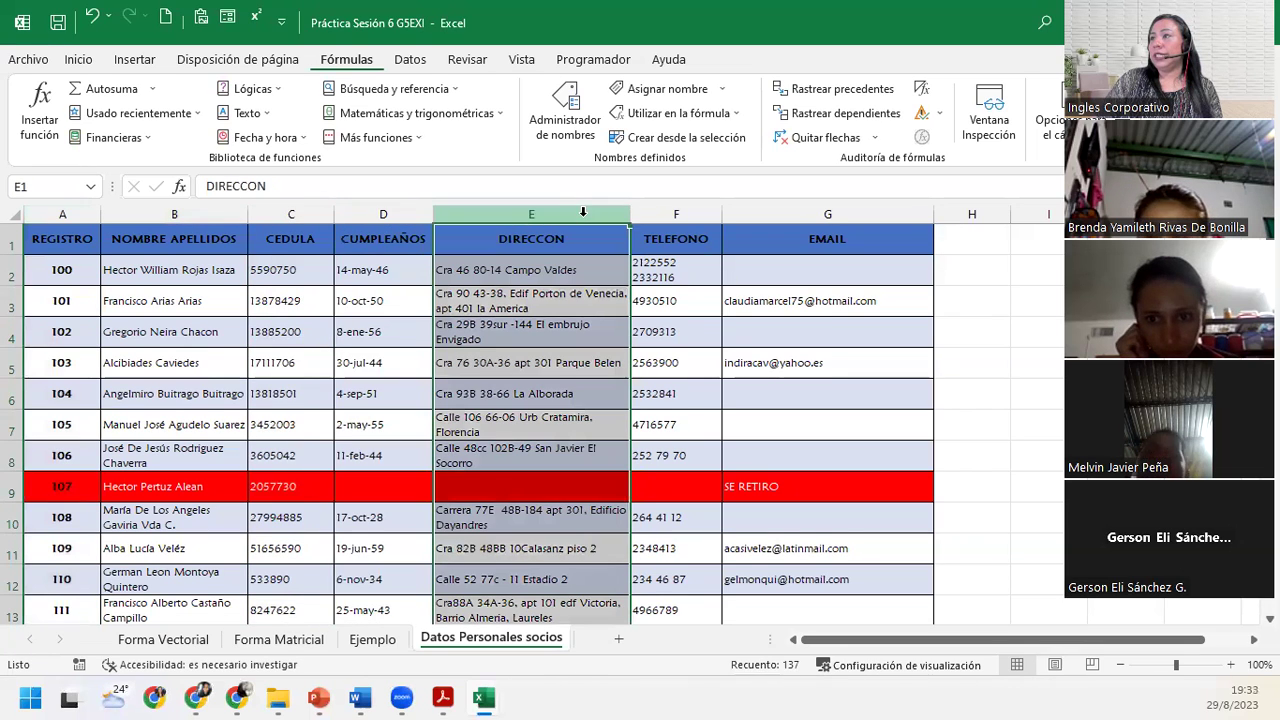
Correct the spelling of the address column header in E1 to DIRECCION.
double_click(548, 238)
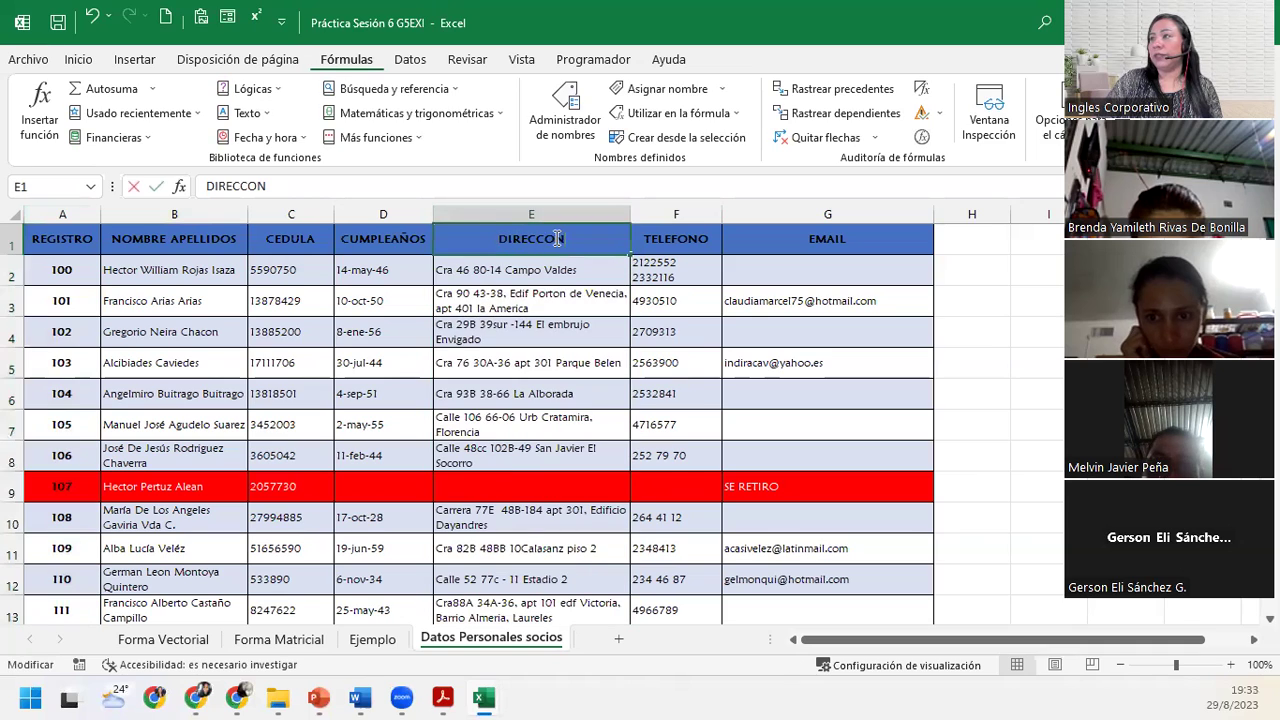
type("I")
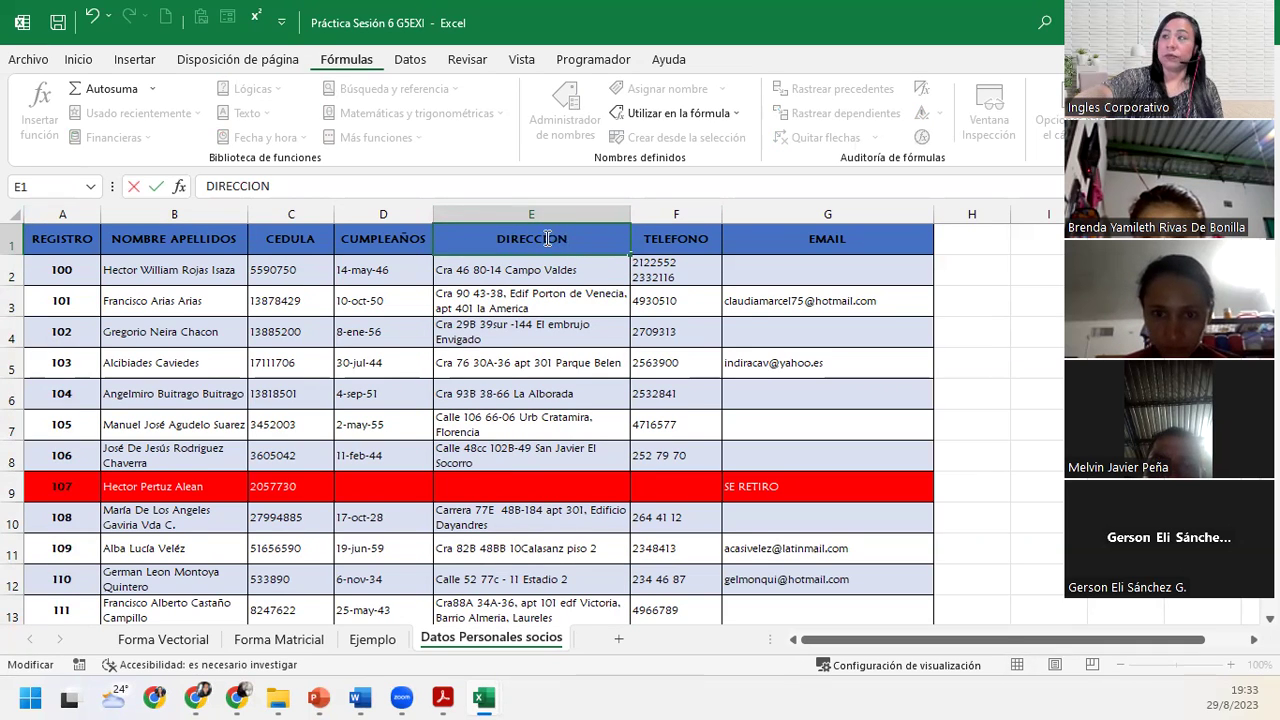
key("Return")
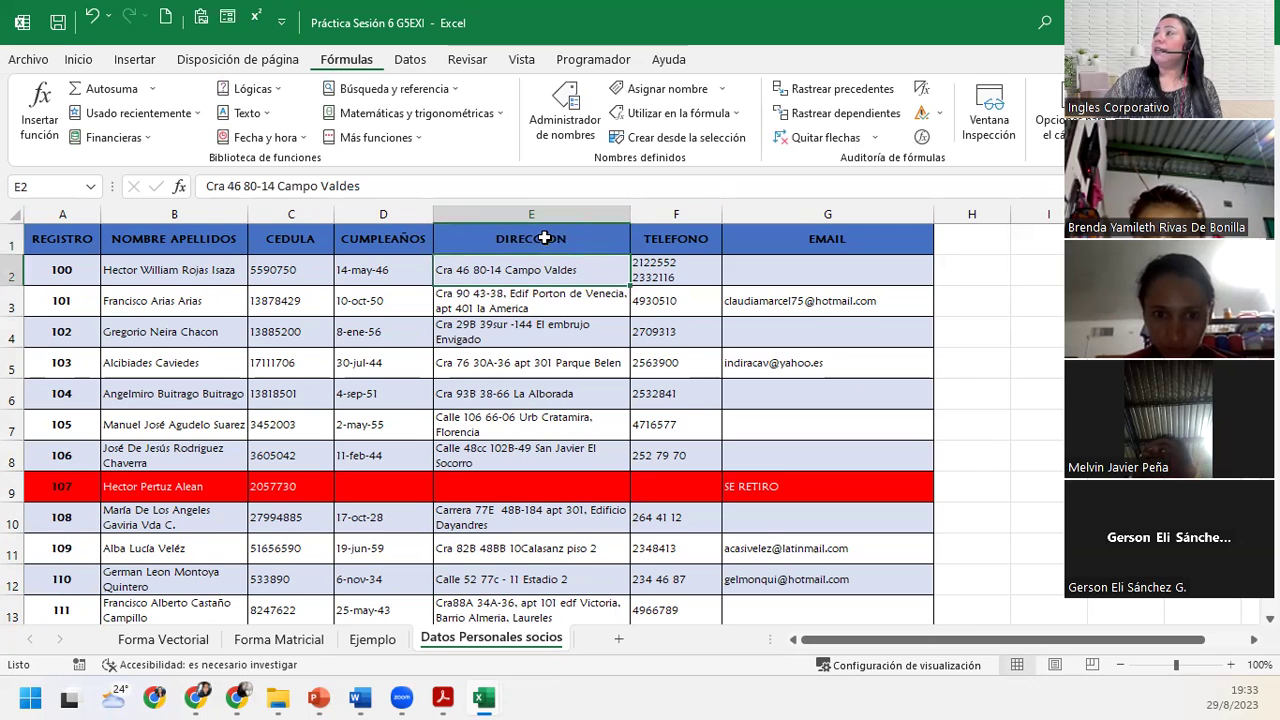
Examine the TELEFONO and EMAIL columns of the member table and the register number cell B3 on the Ejemplo sheet.
left_click(690, 213)
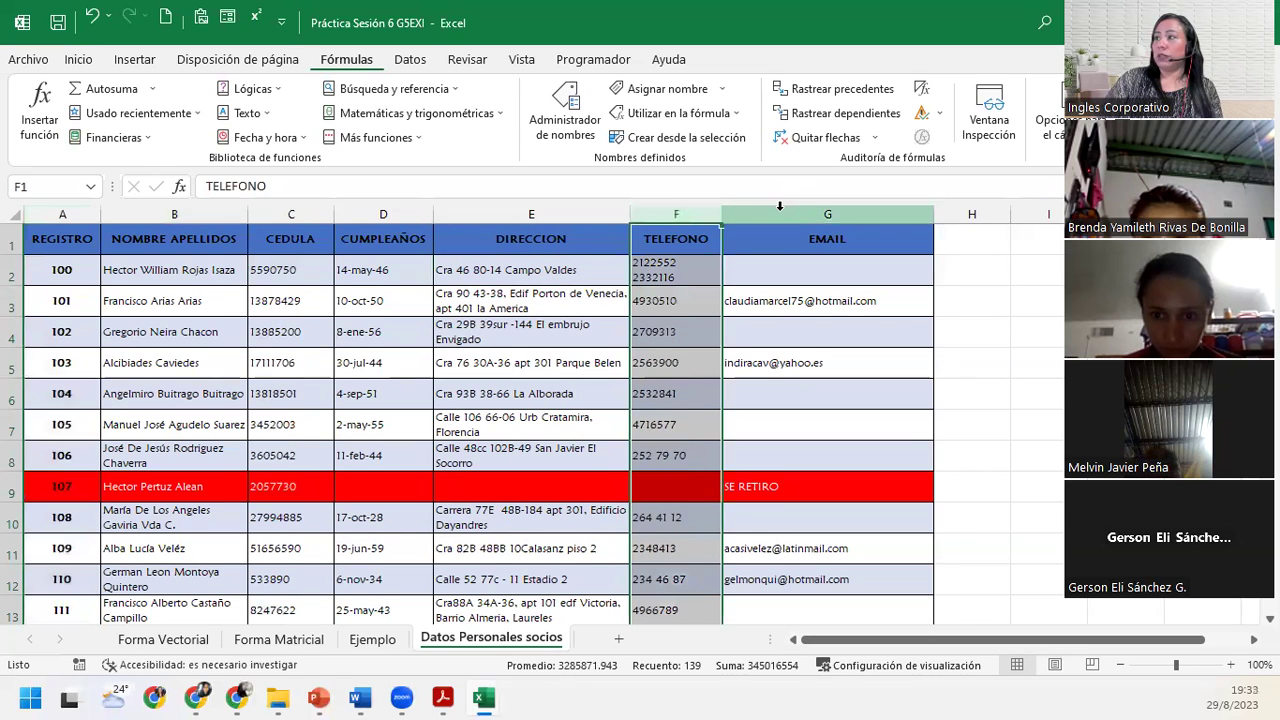
left_click(780, 210)
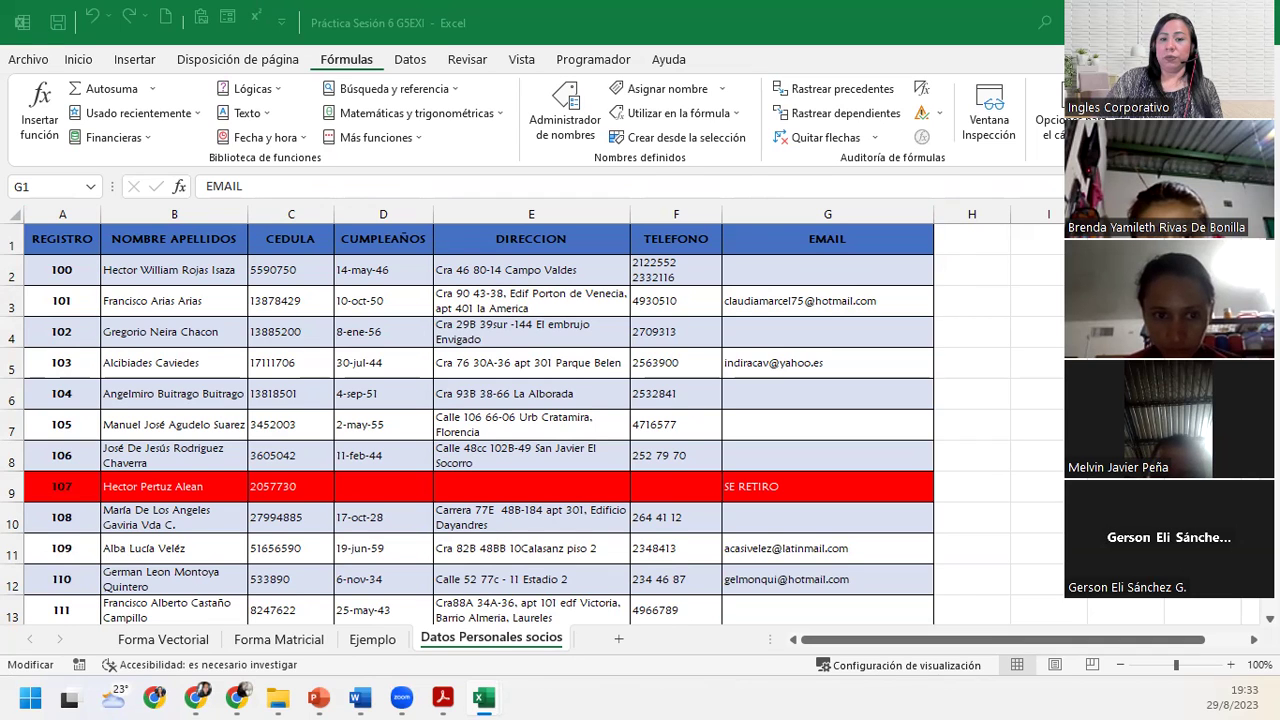
key("Escape")
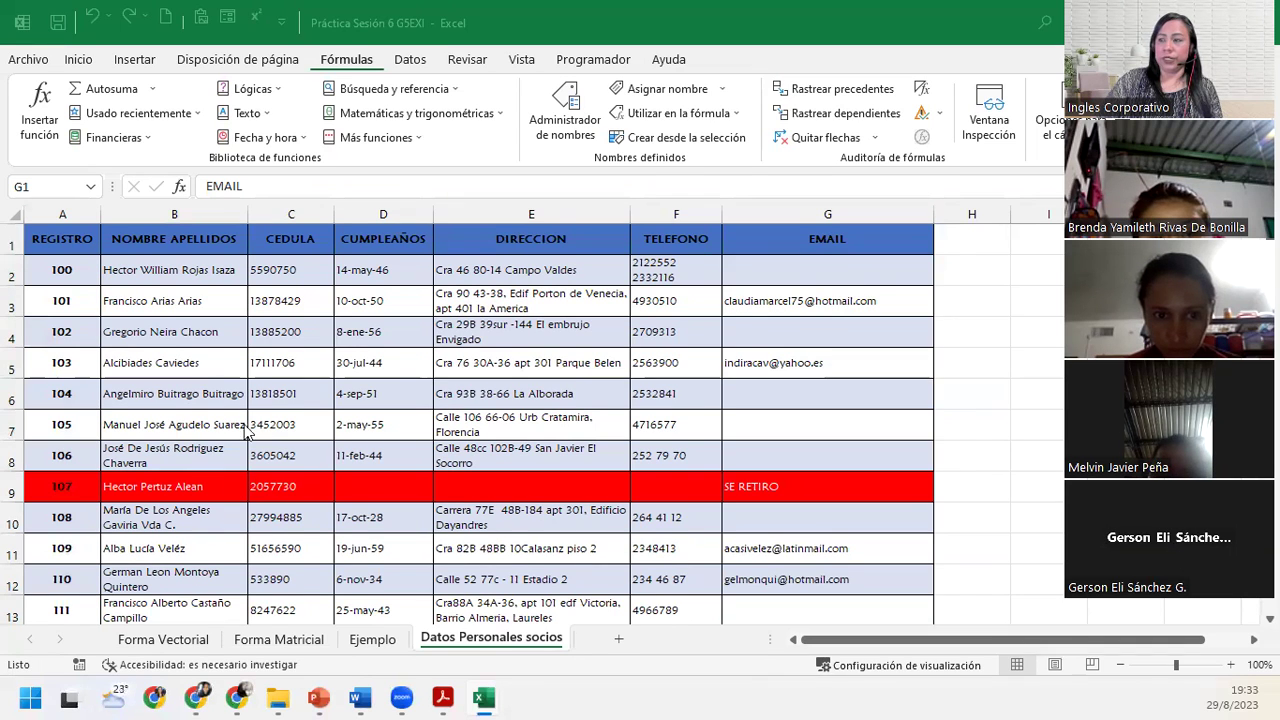
key("ctrl+space")
left_click(368, 639)
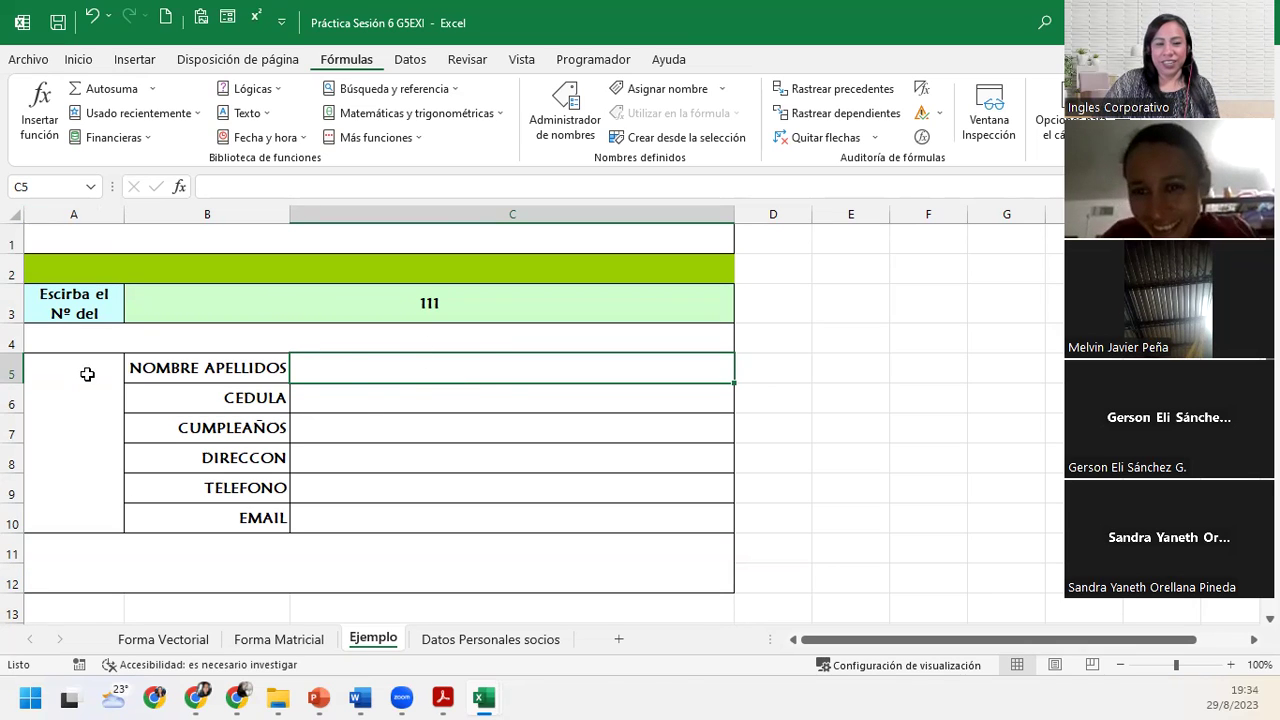
left_click(291, 306)
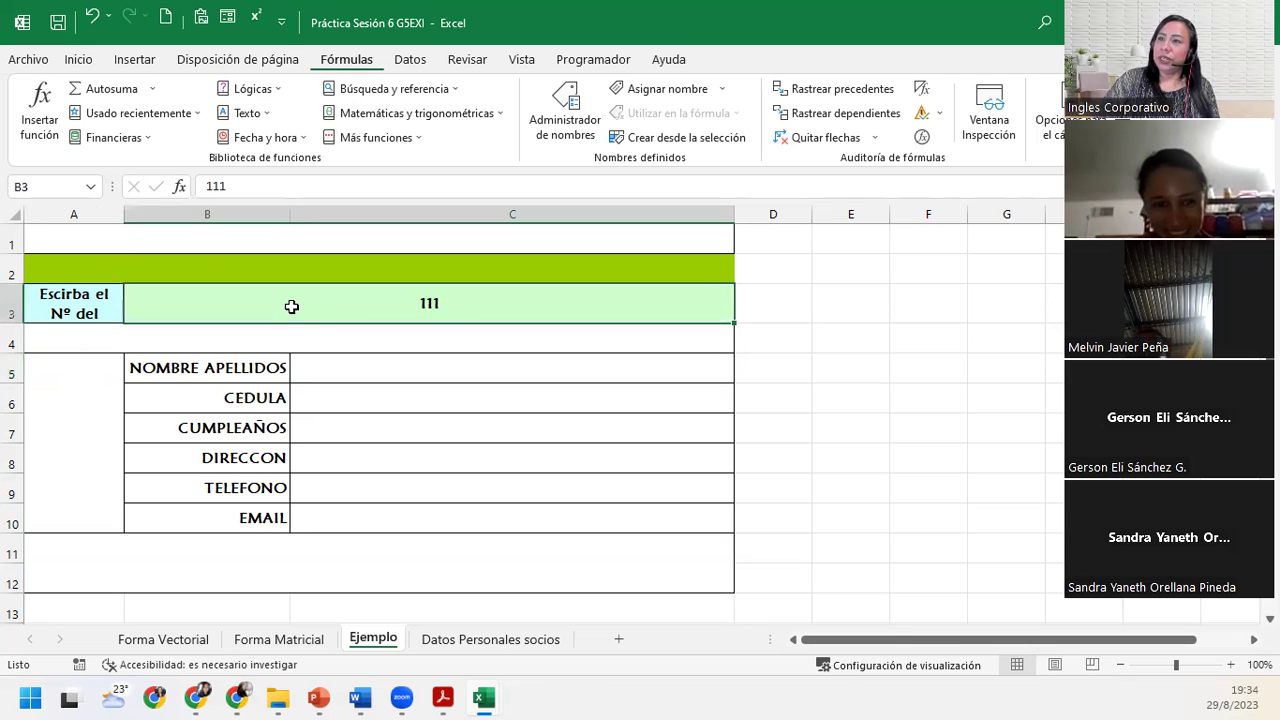
Review the REGISTRO numbers in column A of the Datos Personales socios sheet from the first record towards the last ones.
left_click(472, 642)
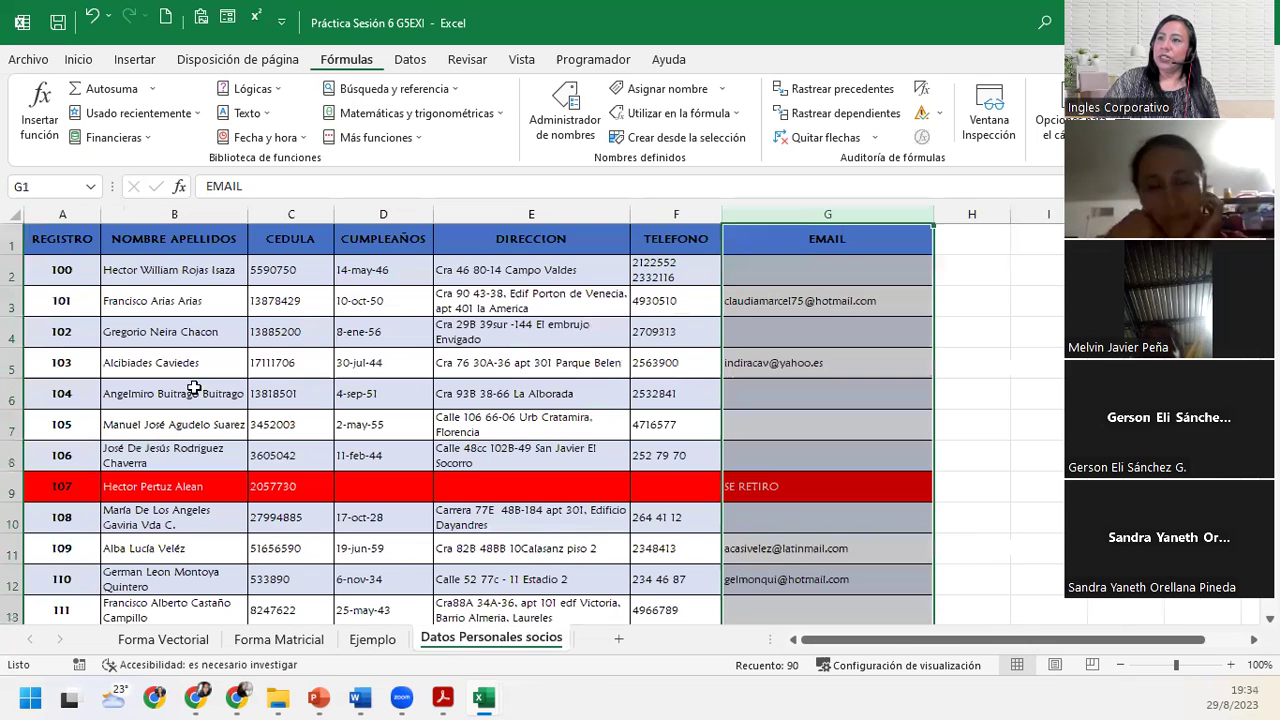
left_click(70, 210)
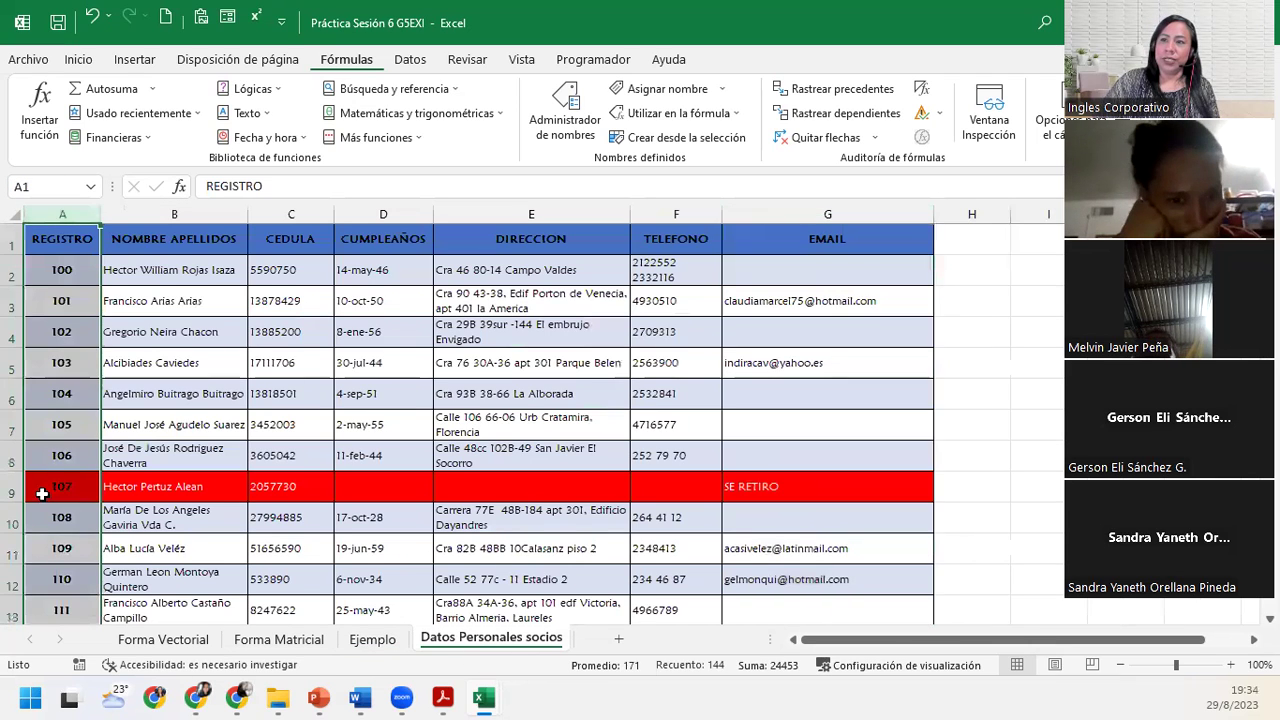
scroll(48, 490, "down", 10)
scroll(48, 498, "down", 18)
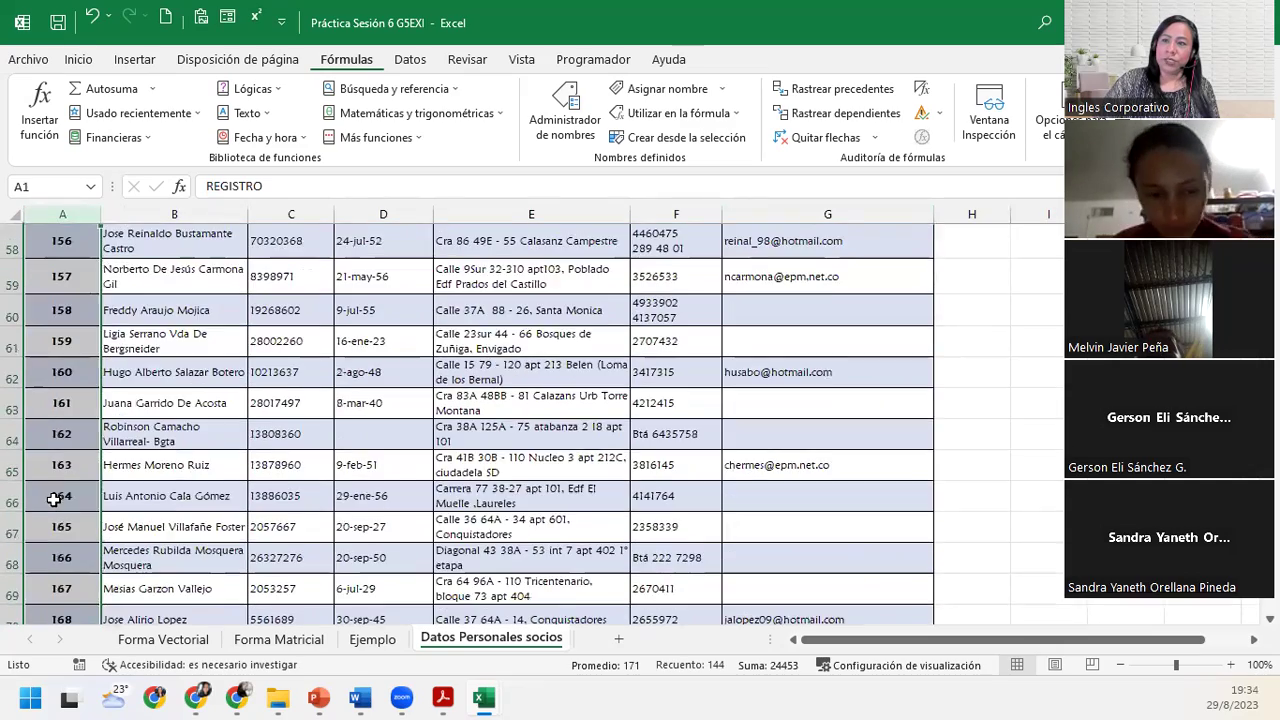
scroll(57, 499, "down", 20)
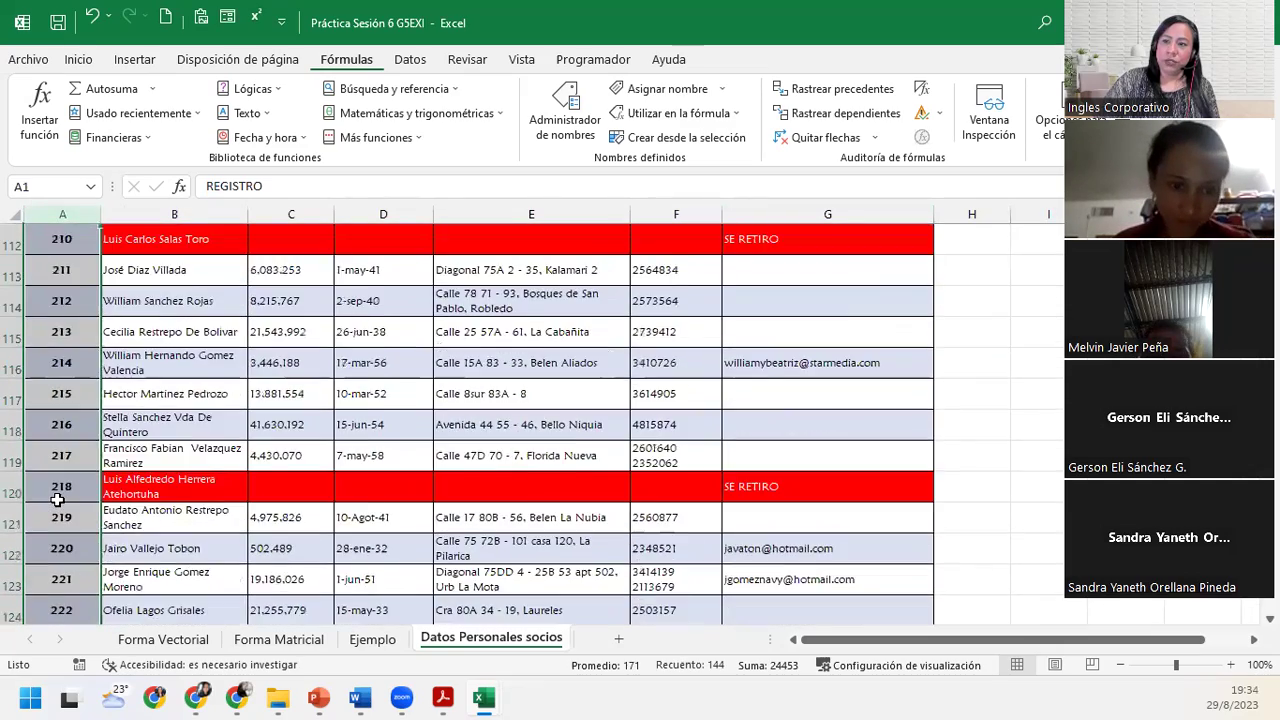
scroll(57, 499, "up", 20)
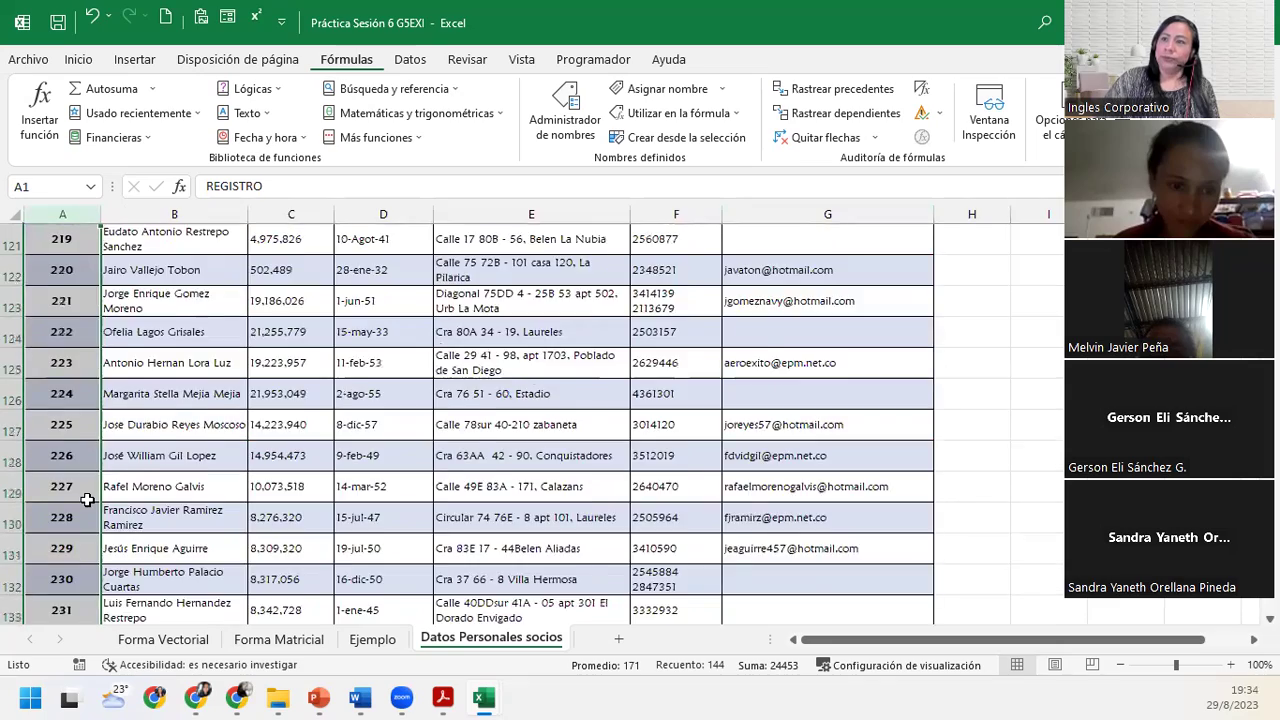
scroll(87, 500, "up", 20)
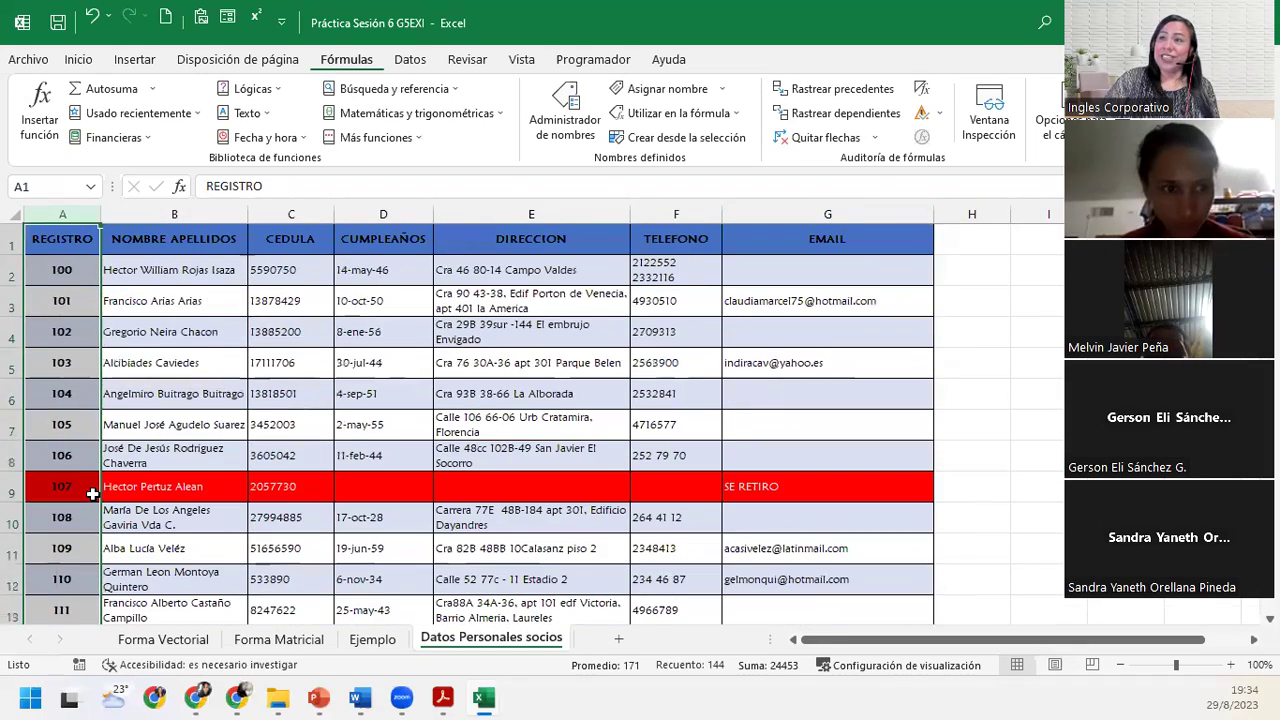
left_click(86, 262)
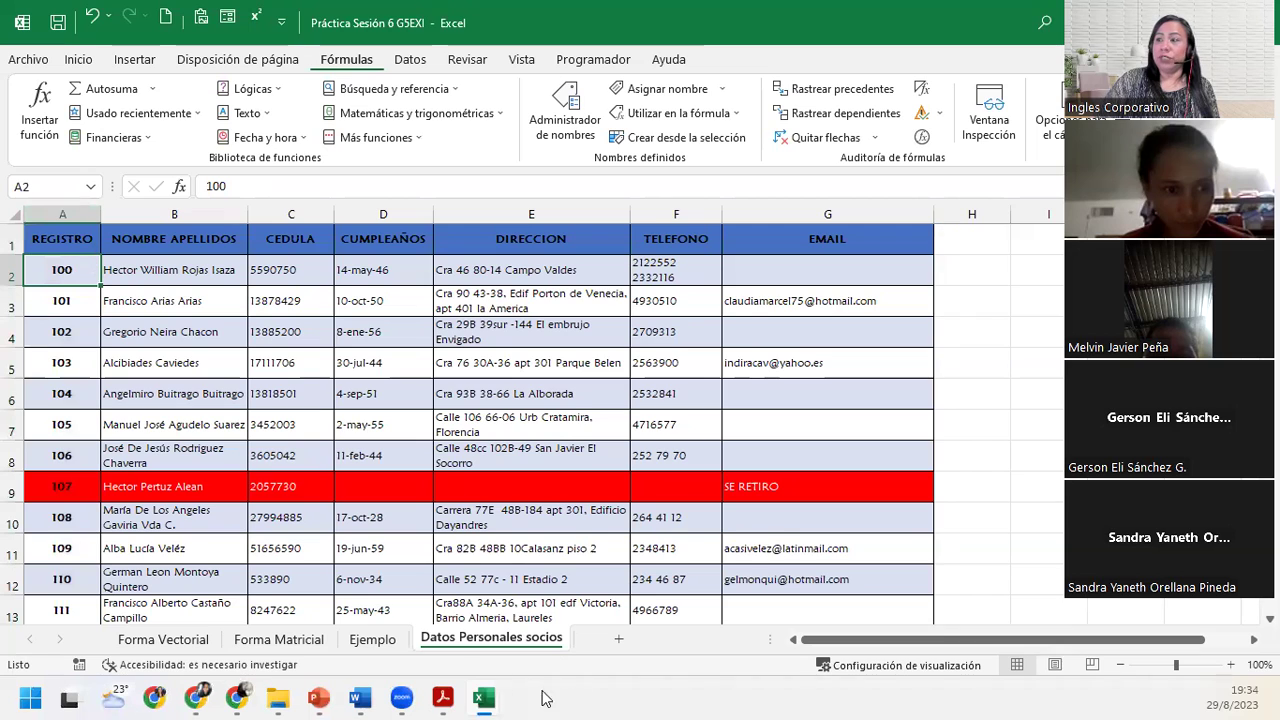
Check the REGISTRO and NOMBRE APELLIDOS columns on Datos Personales socios against the name cell C5 on the Ejemplo sheet.
left_click(372, 639)
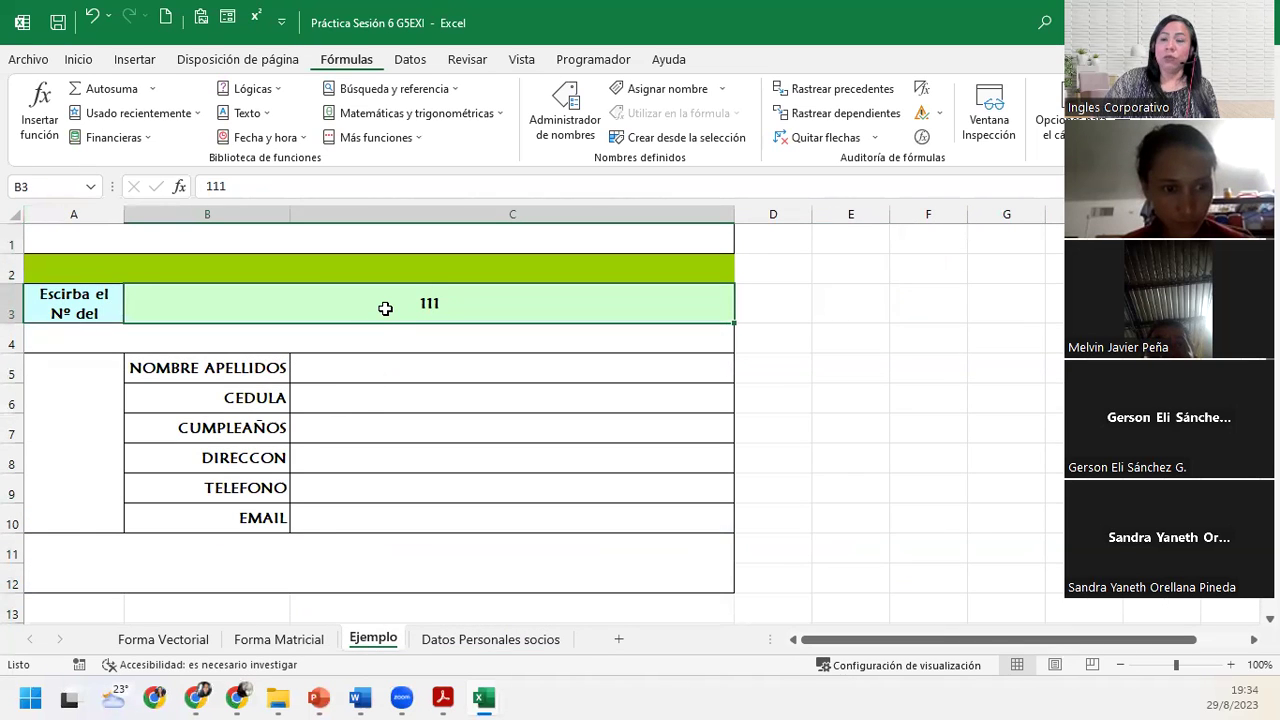
left_click(385, 374)
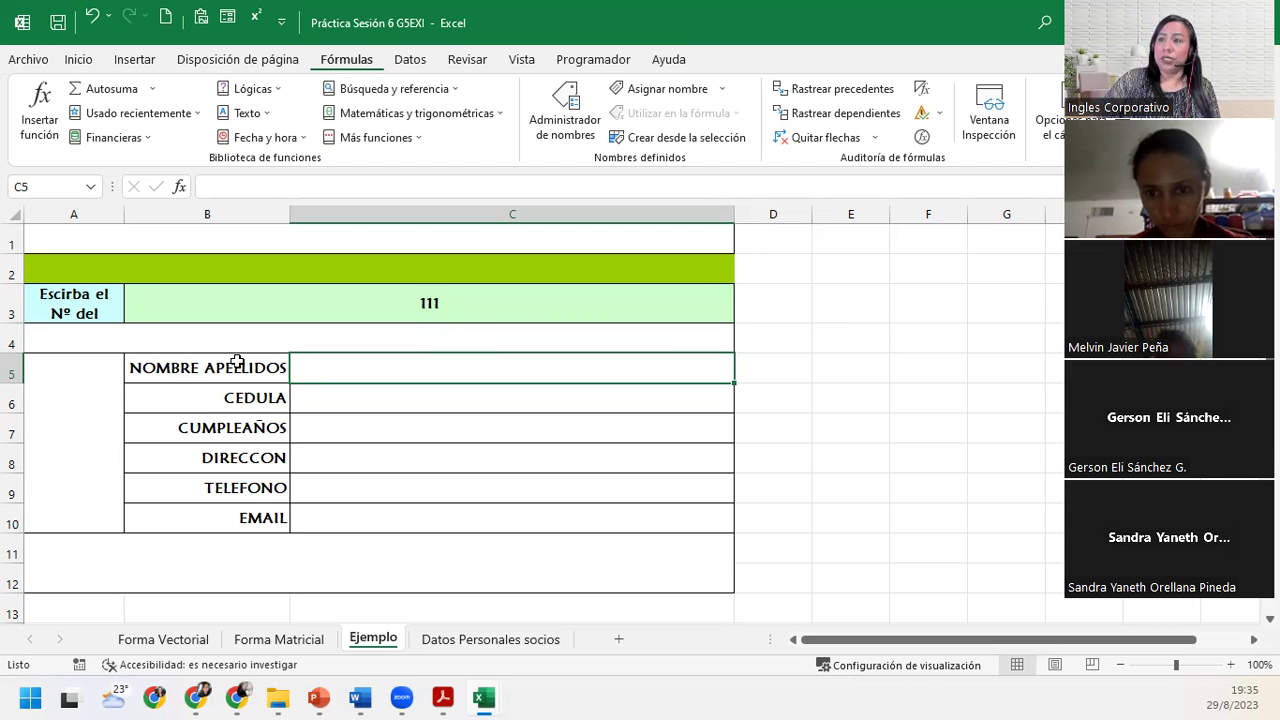
left_click(460, 640)
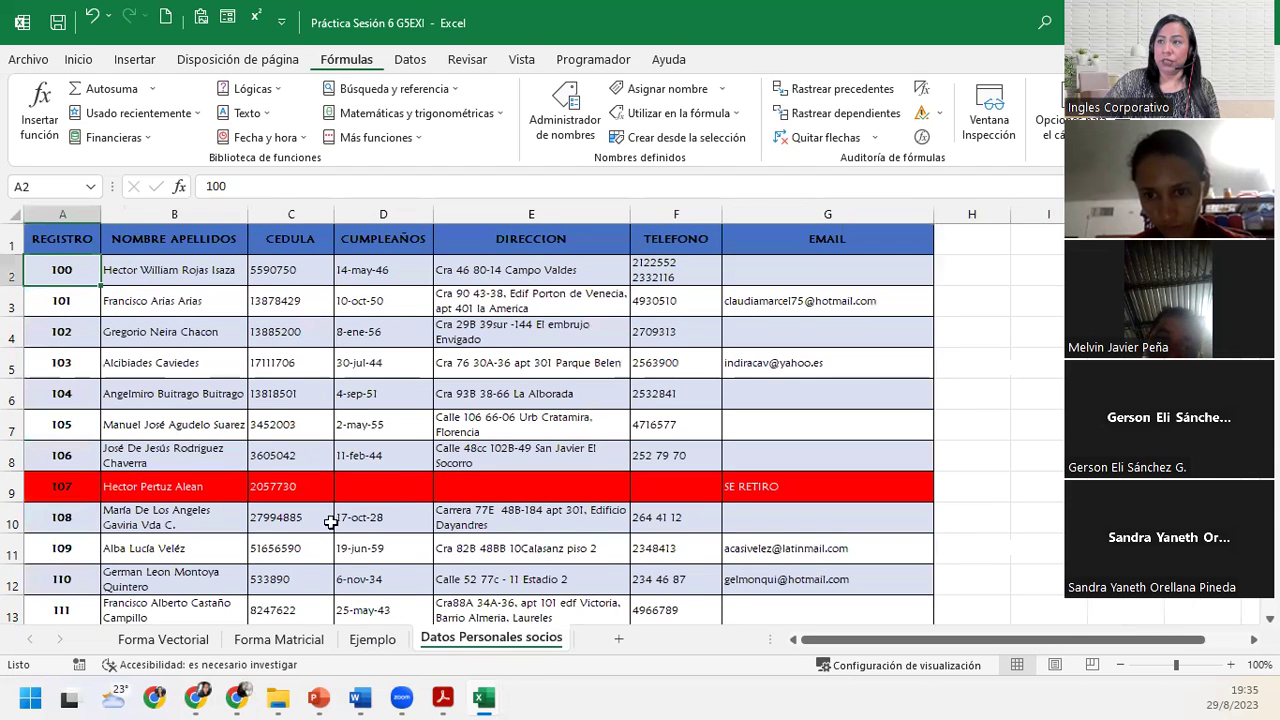
left_click(177, 212)
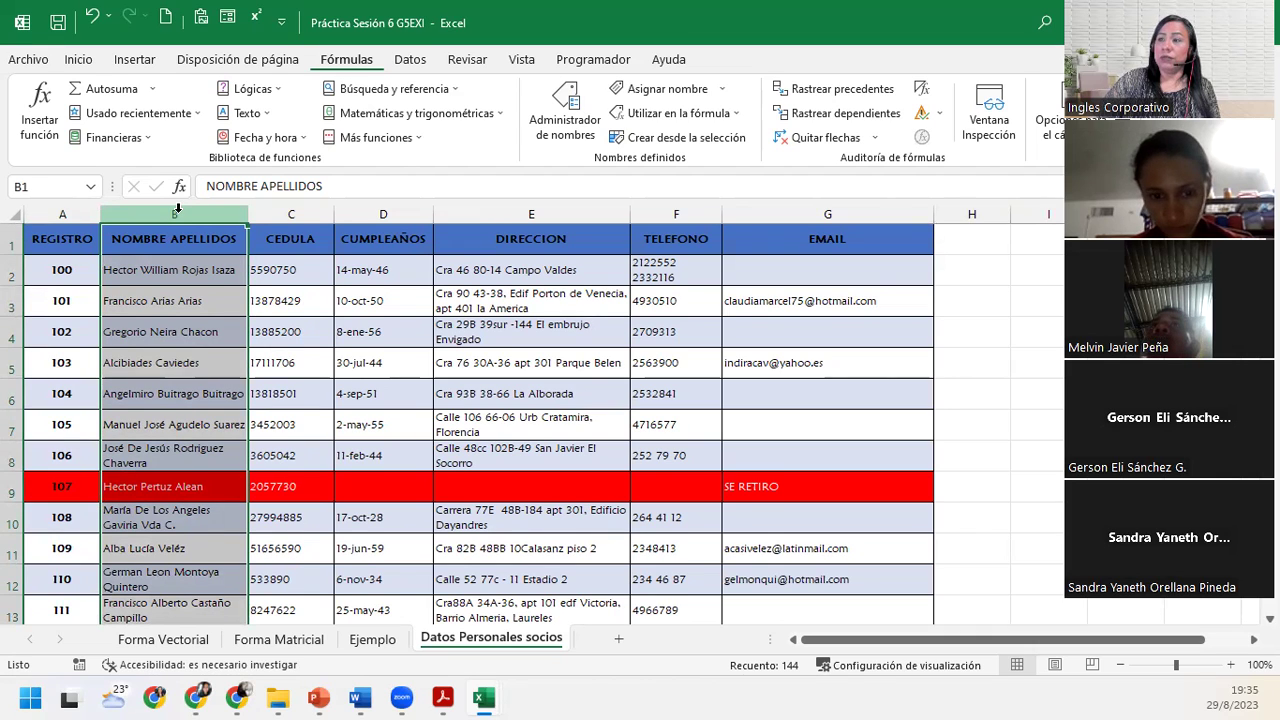
left_click(46, 238)
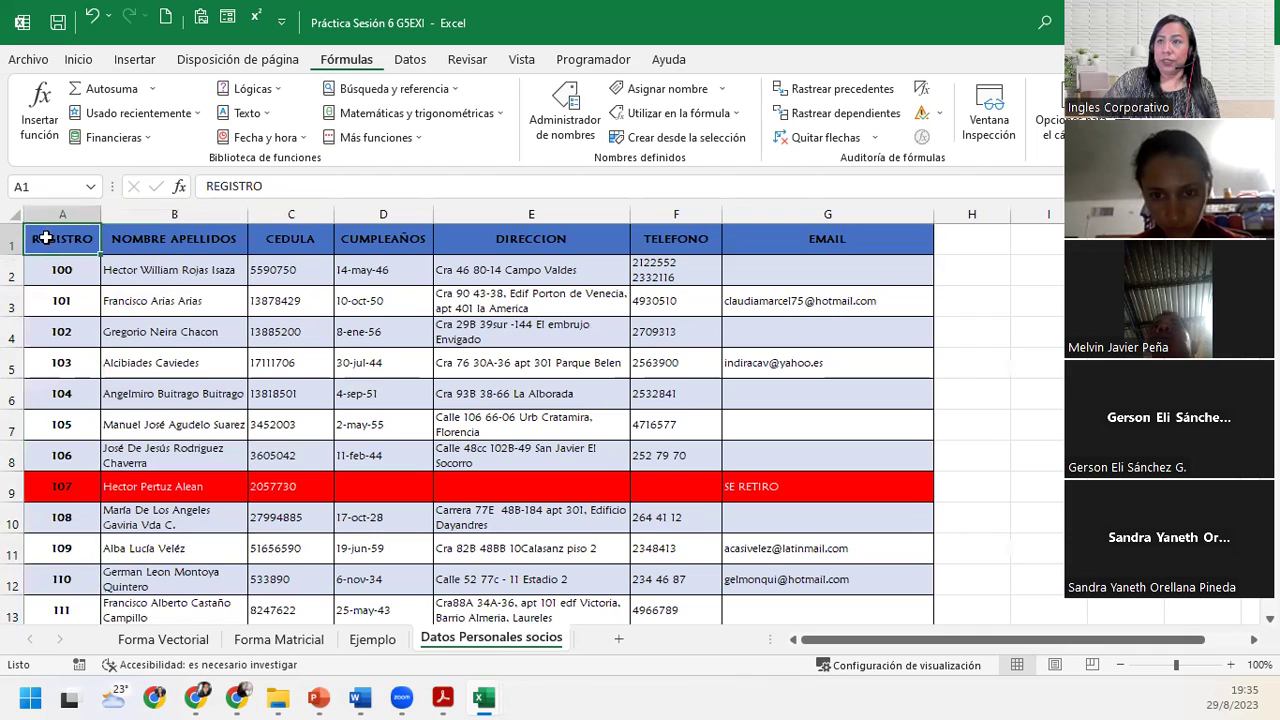
left_click(371, 645)
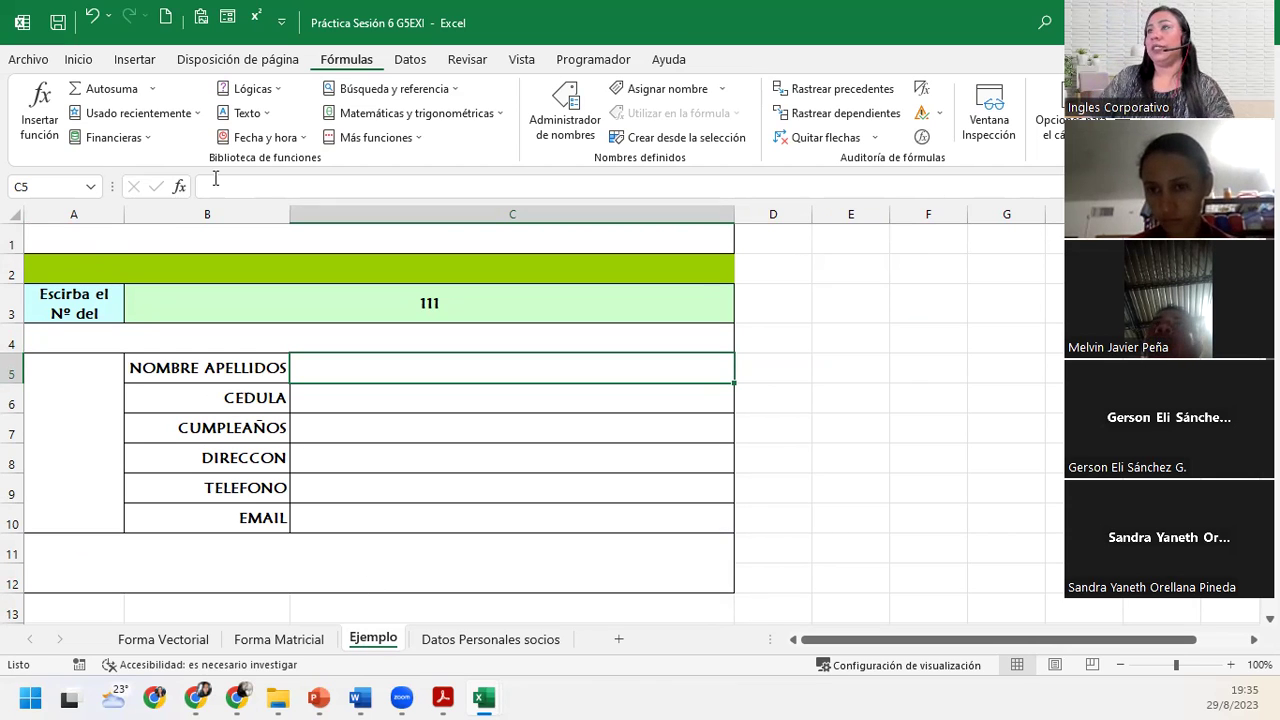
left_click(397, 88)
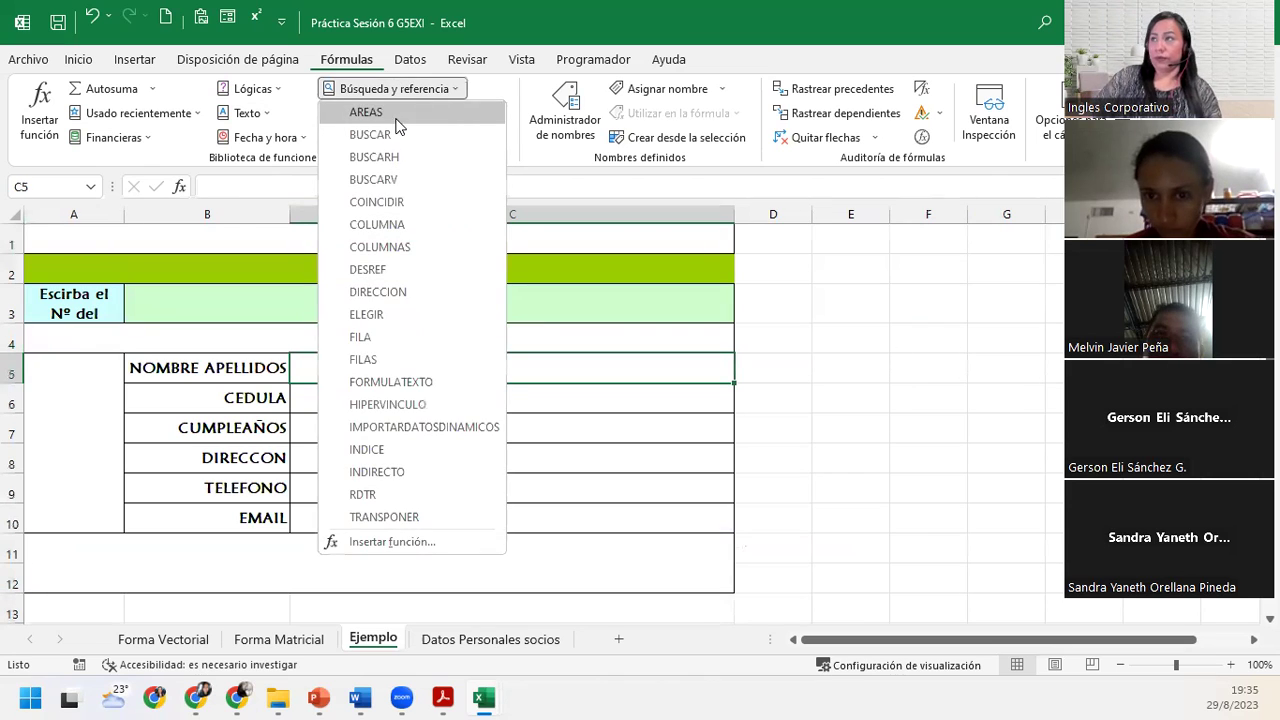
left_click(392, 139)
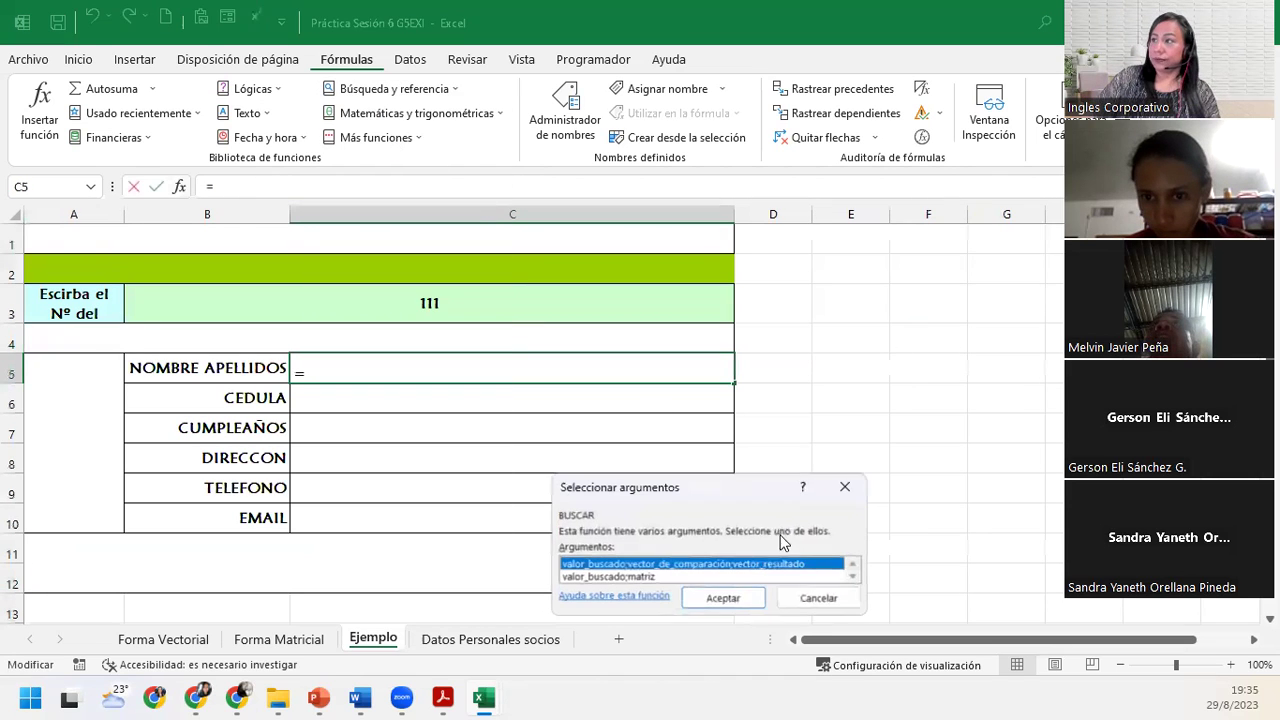
double_click(647, 564)
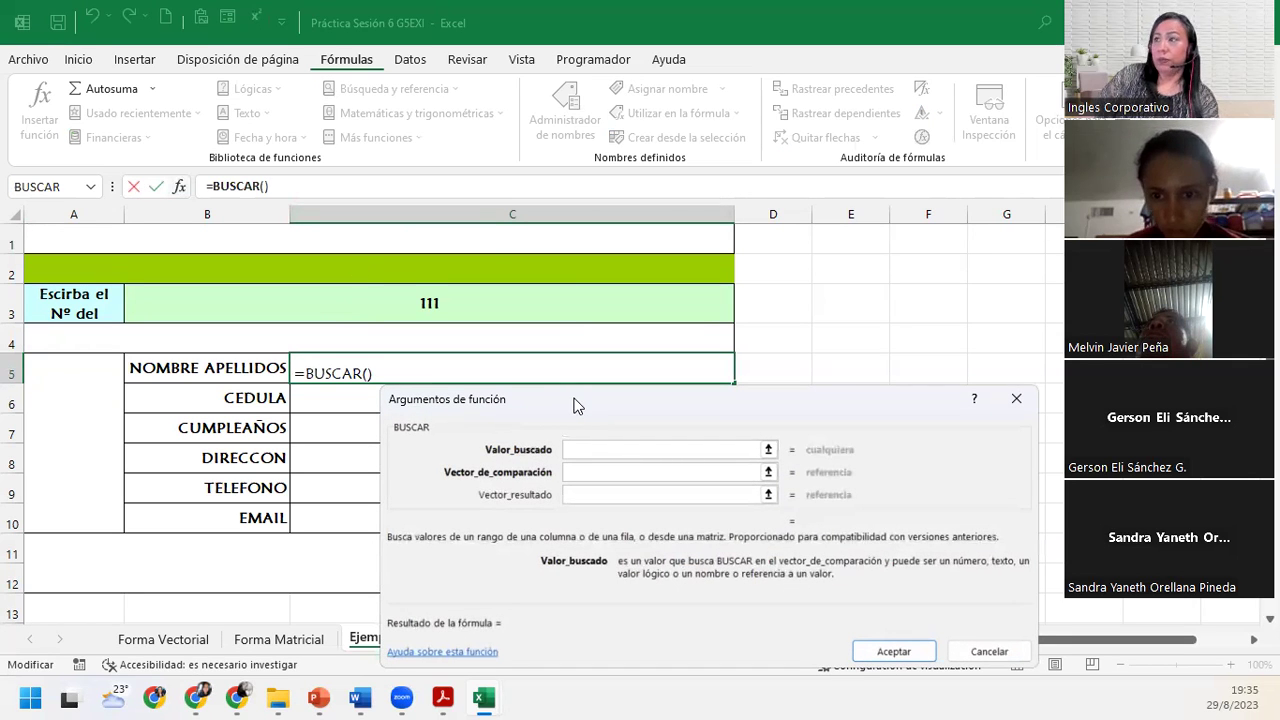
left_click_drag(575, 405, 624, 300)
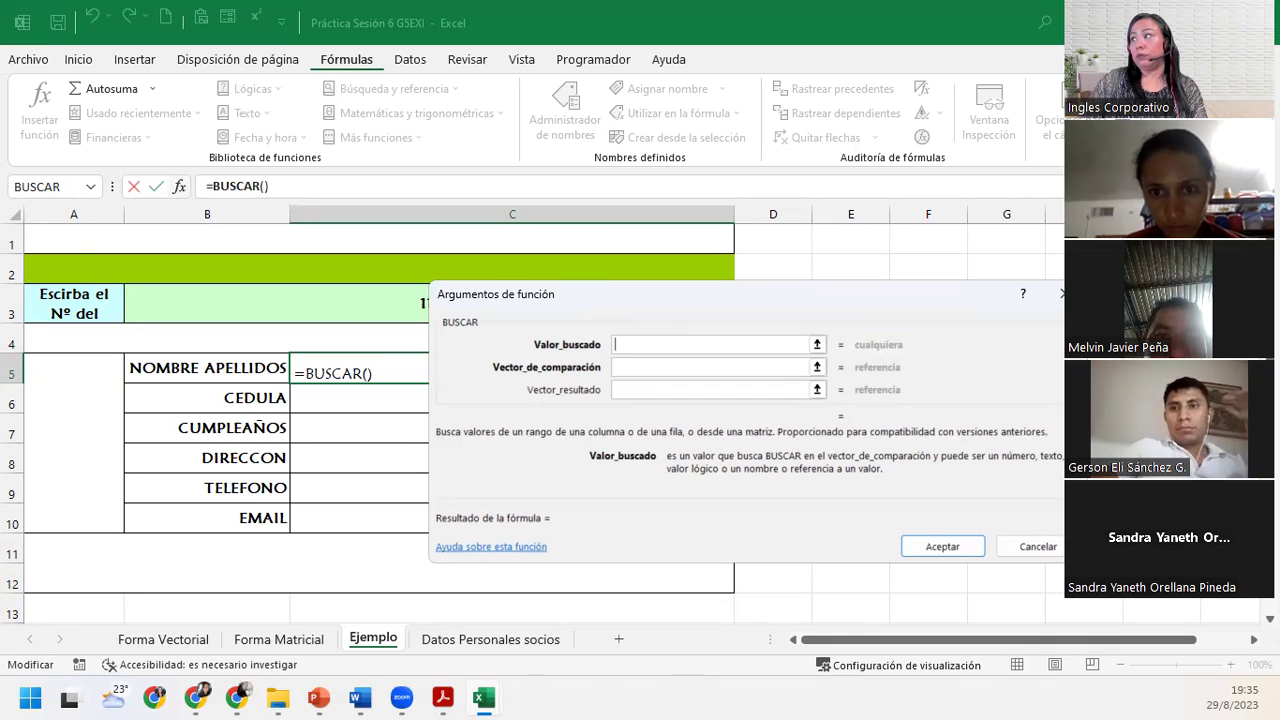
key("Escape")
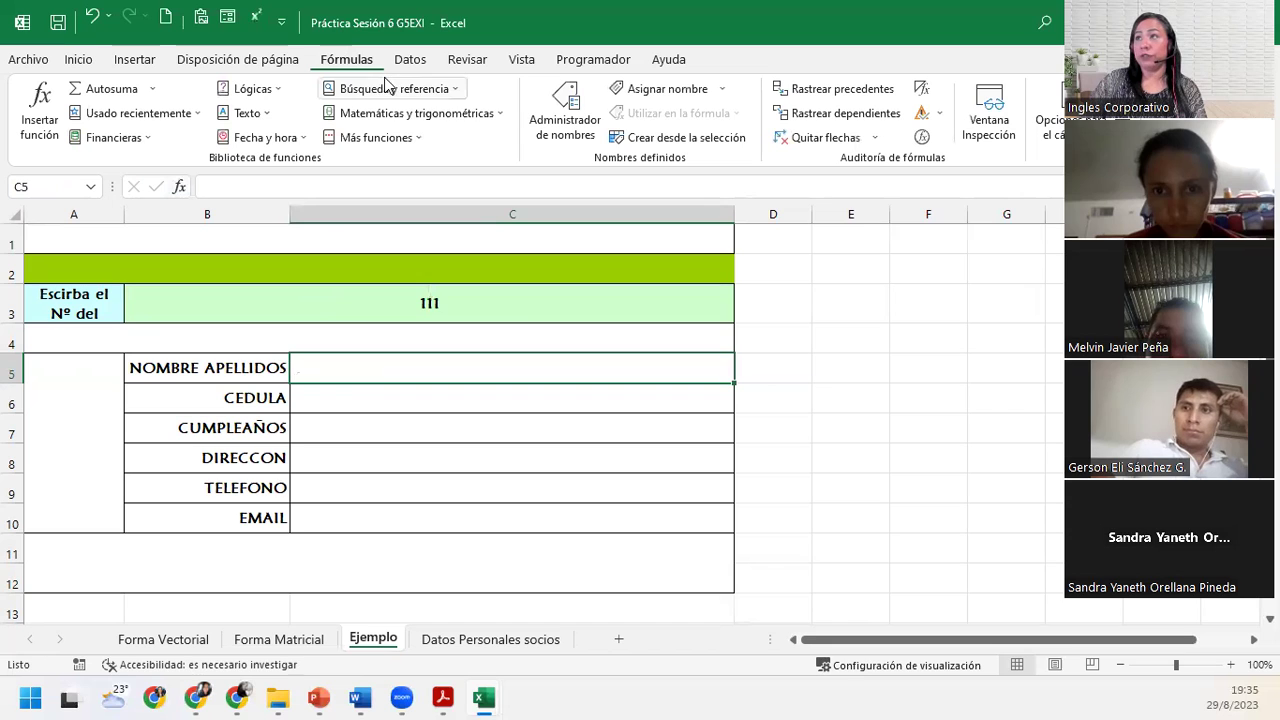
Insert the BUSCAR function in its vector form in C5, with cell B3 as the Valor_buscado.
left_click(420, 88)
left_click(371, 134)
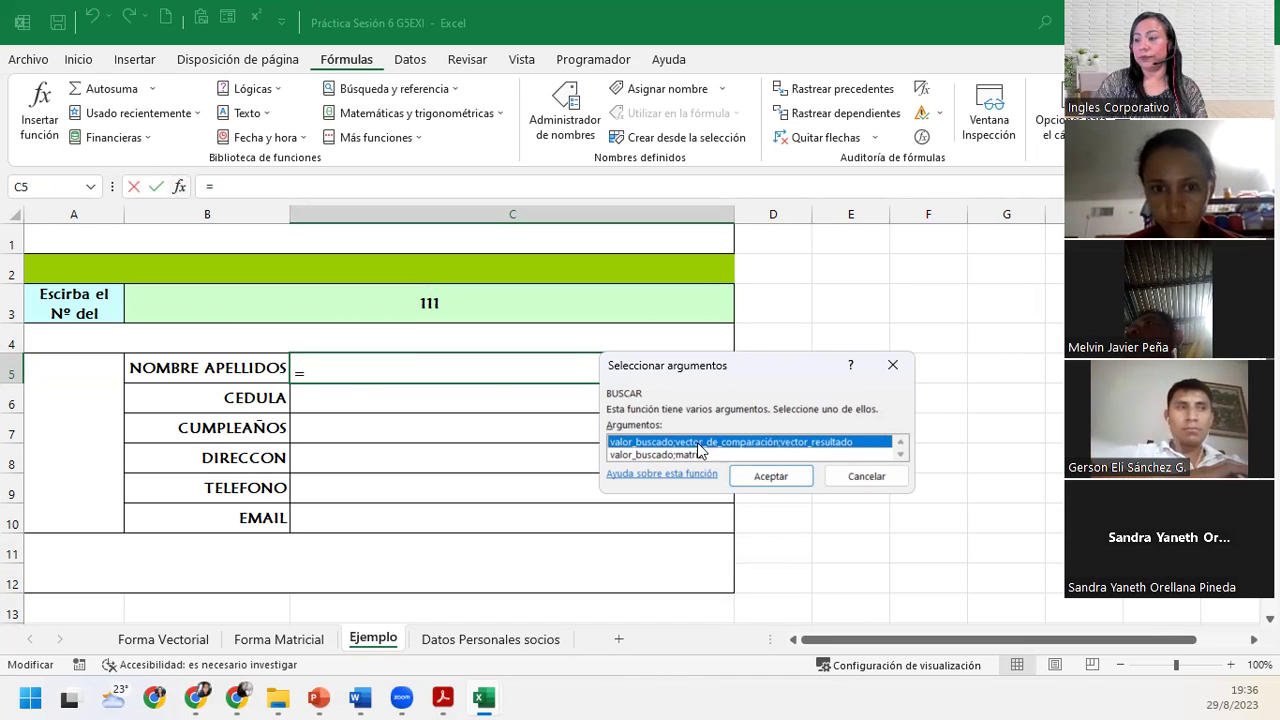
left_click(766, 478)
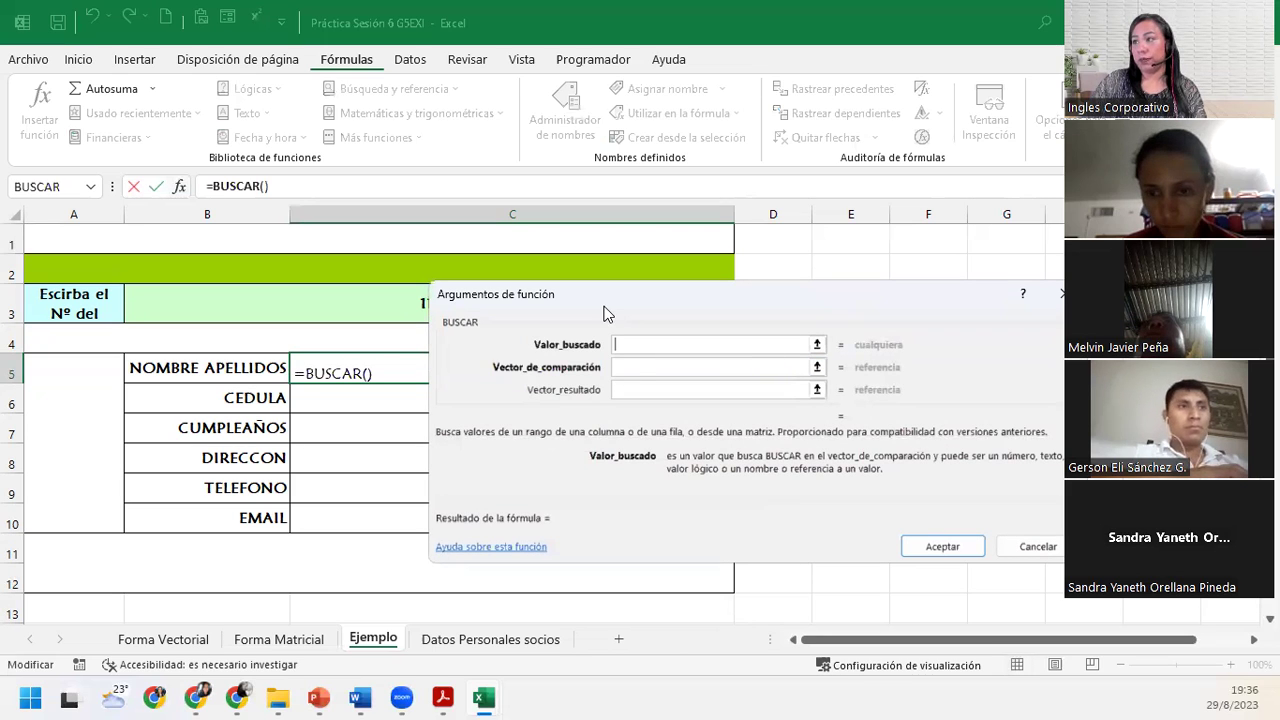
left_click_drag(604, 309, 592, 344)
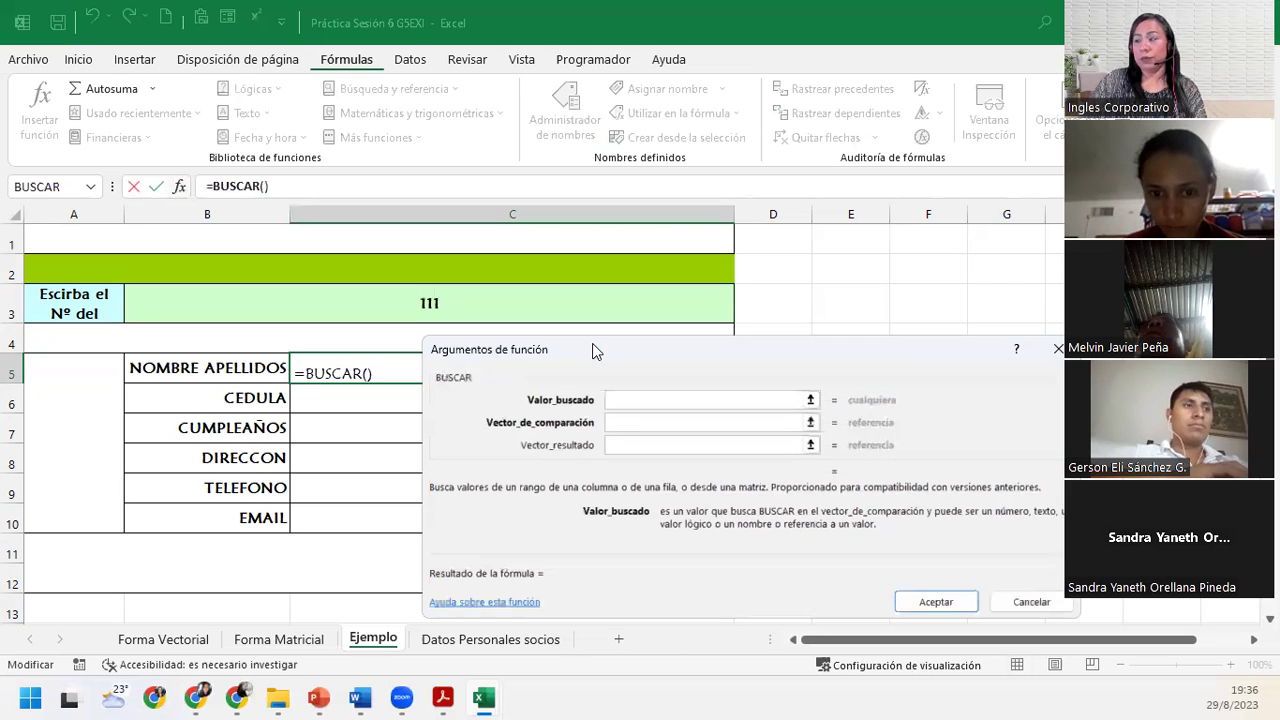
left_click(464, 312)
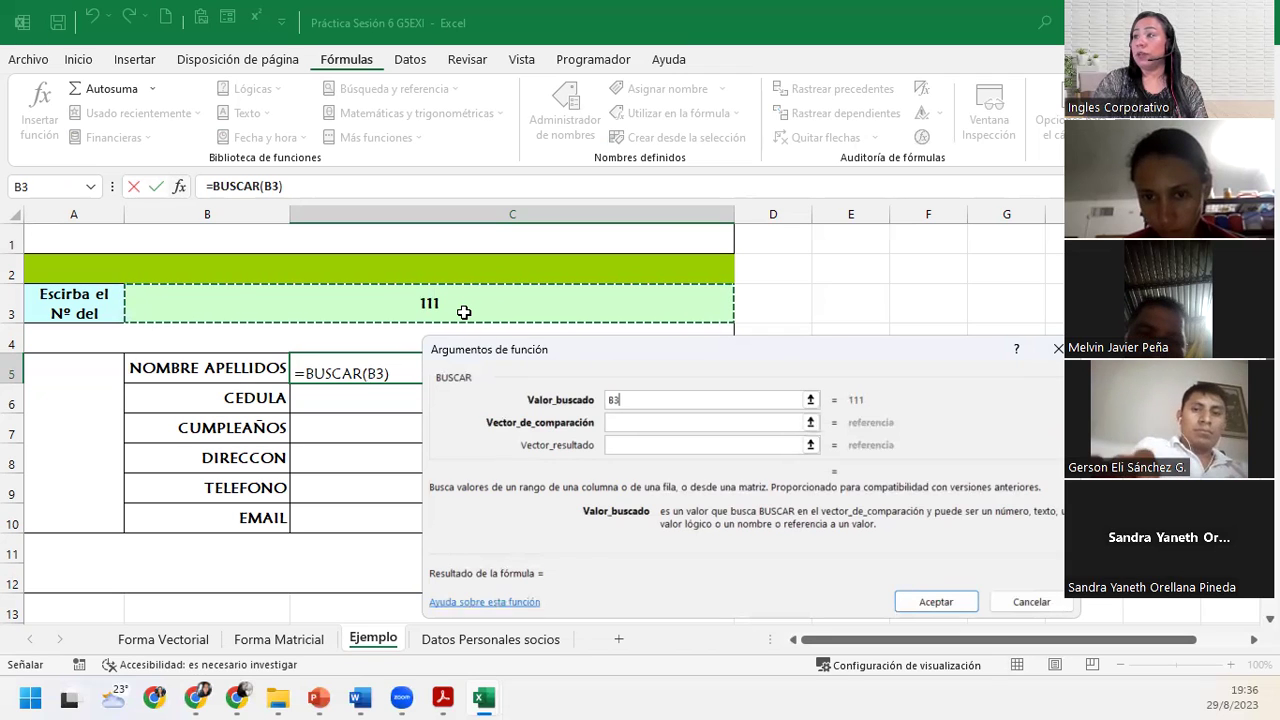
Set the Vector_de_comparación to the REGISTRO range A1:A144 on the Datos Personales socios sheet.
left_click(648, 423)
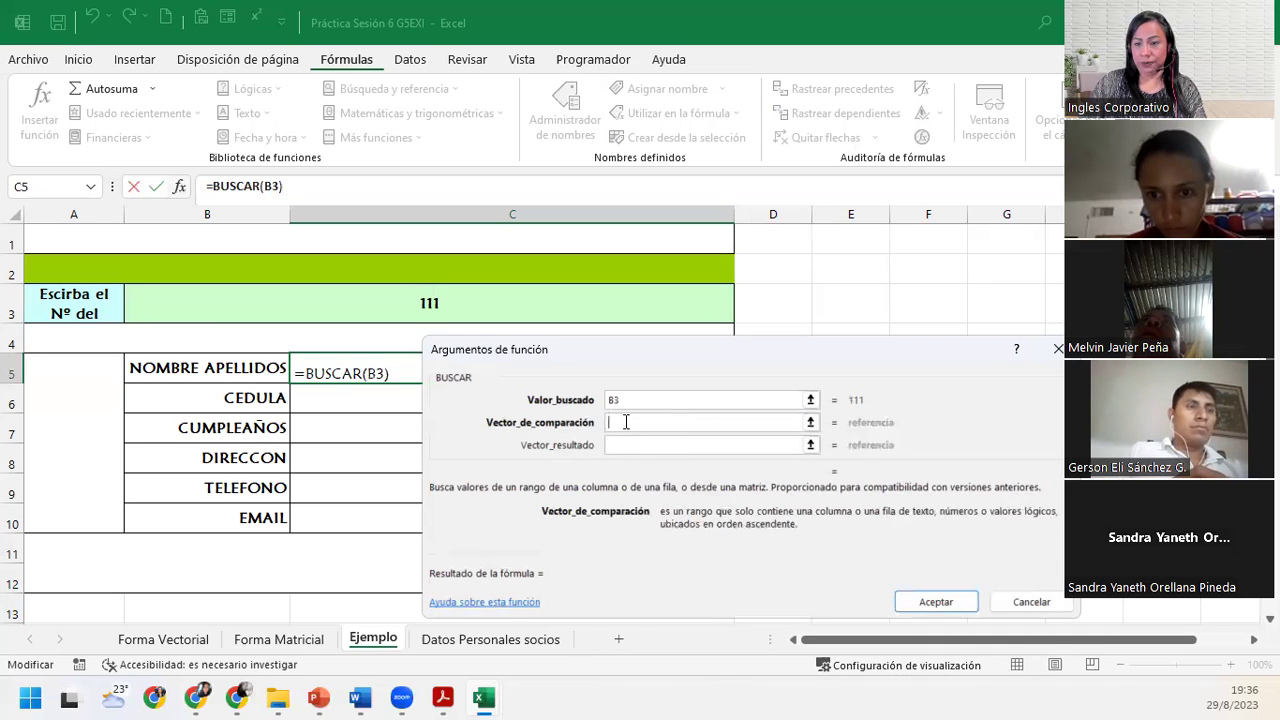
left_click(435, 648)
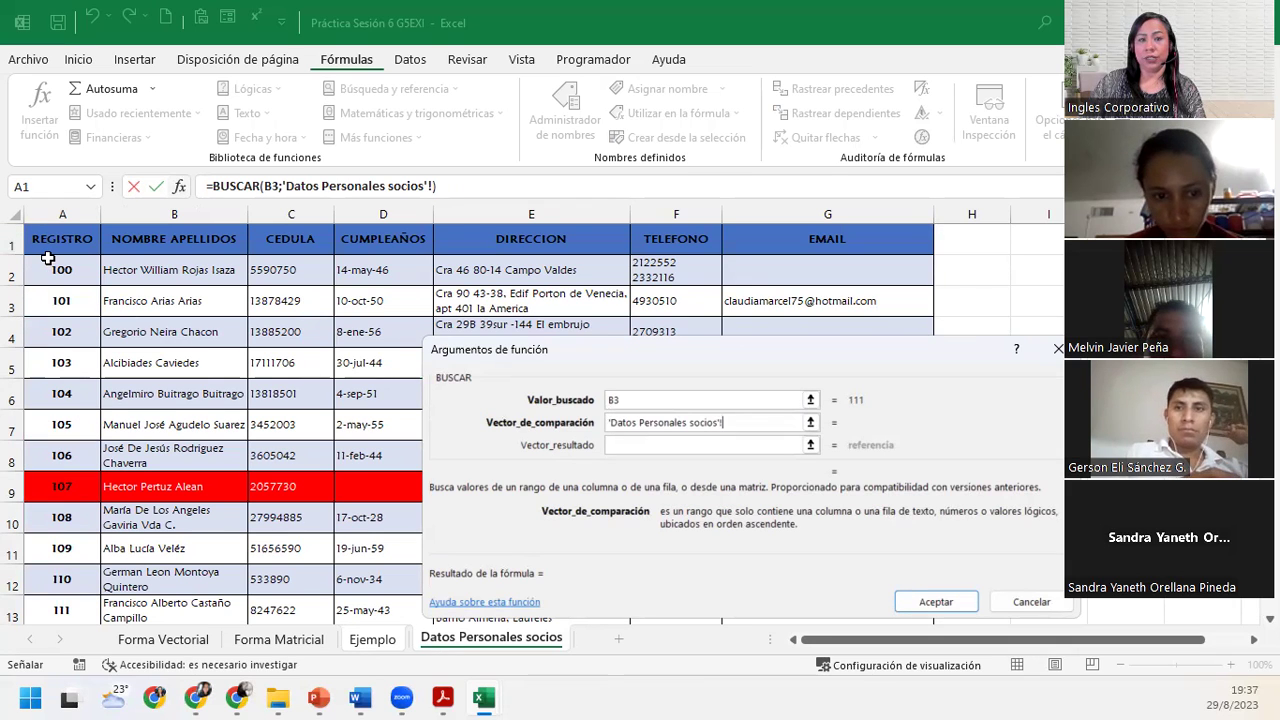
left_click_drag(62, 240, 84, 462)
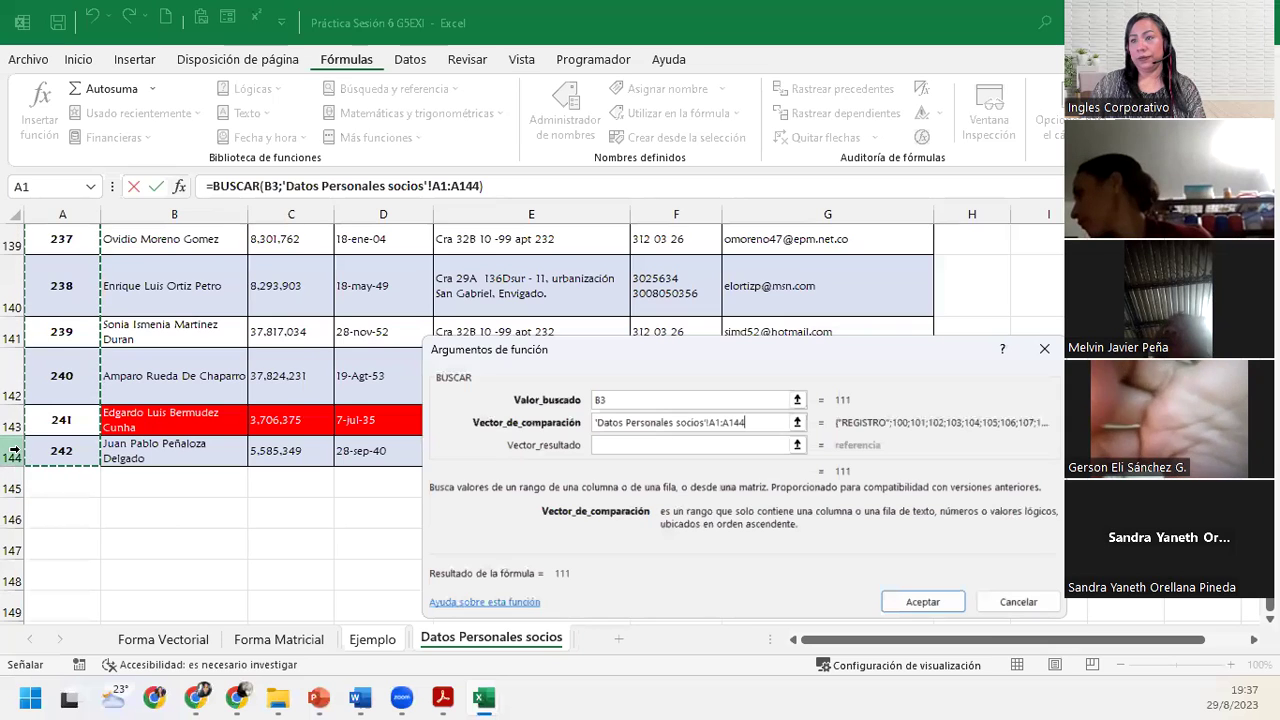
left_click(772, 427)
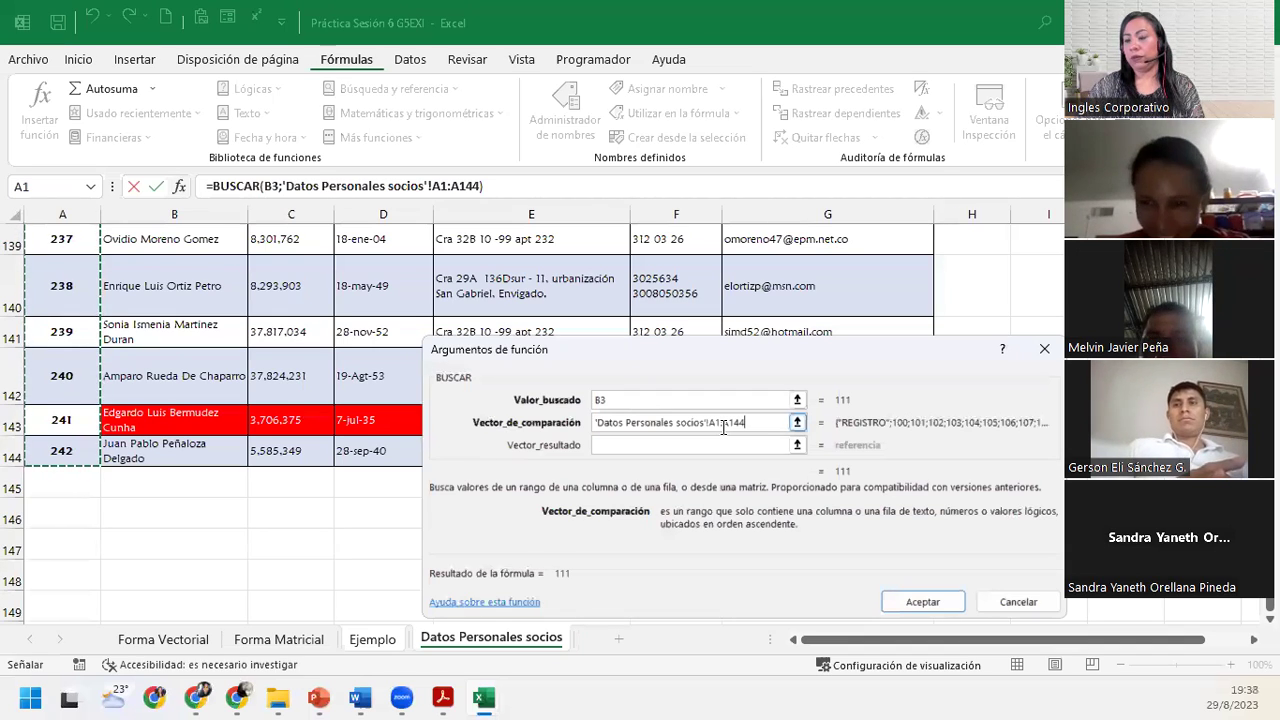
key("Tab")
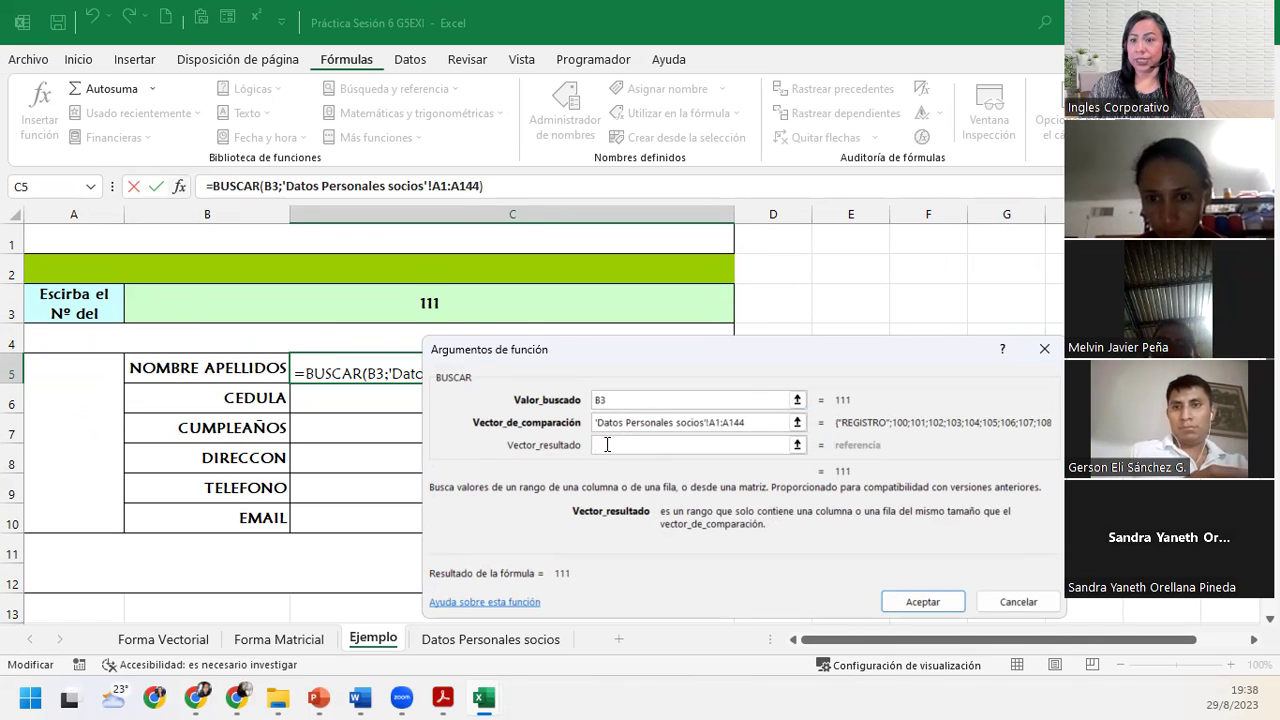
Set the Vector_resultado to the NOMBRE APELLIDOS range B1:B144 on the Datos Personales socios sheet.
left_click(475, 648)
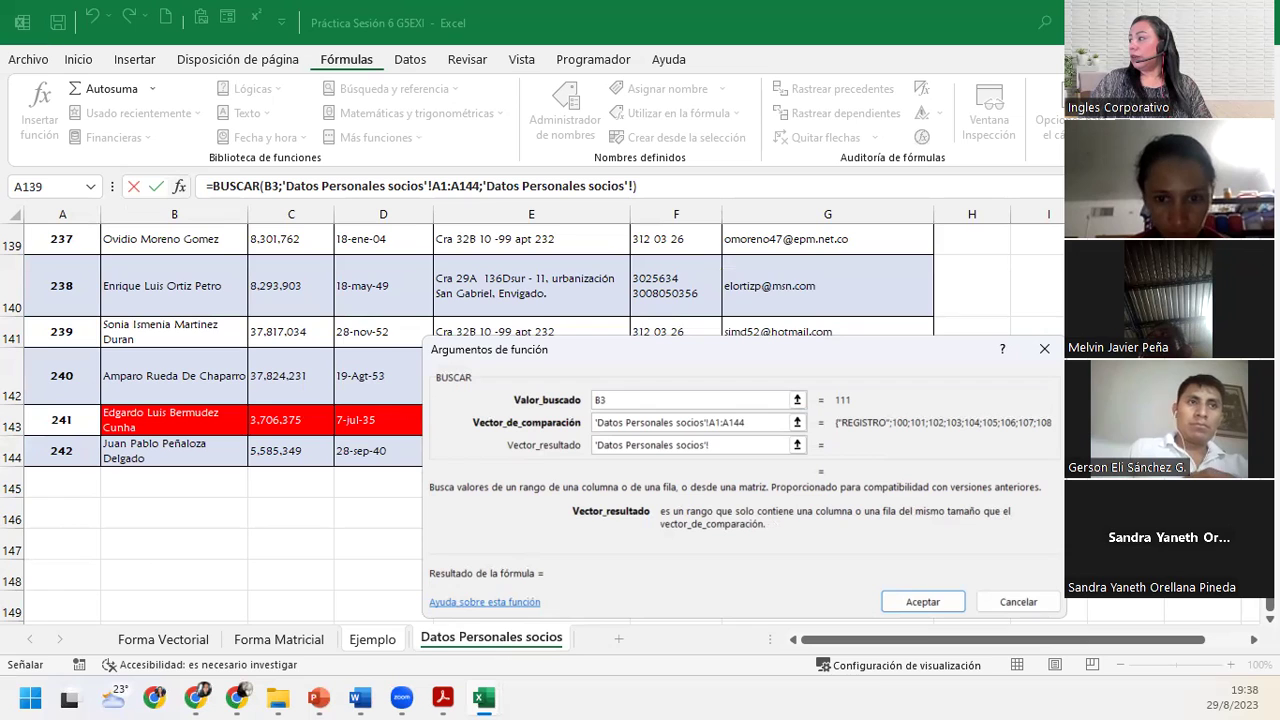
scroll(212, 420, "up", 20)
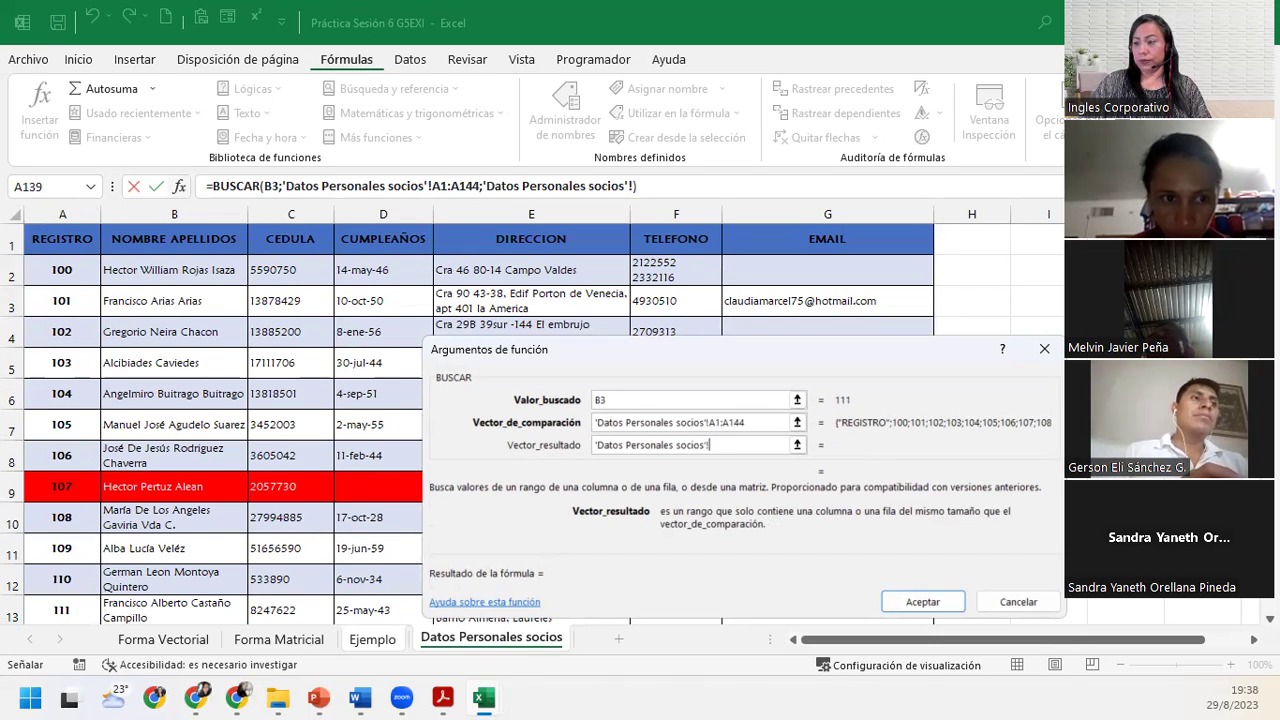
left_click(152, 236)
left_click_drag(178, 646, 203, 358)
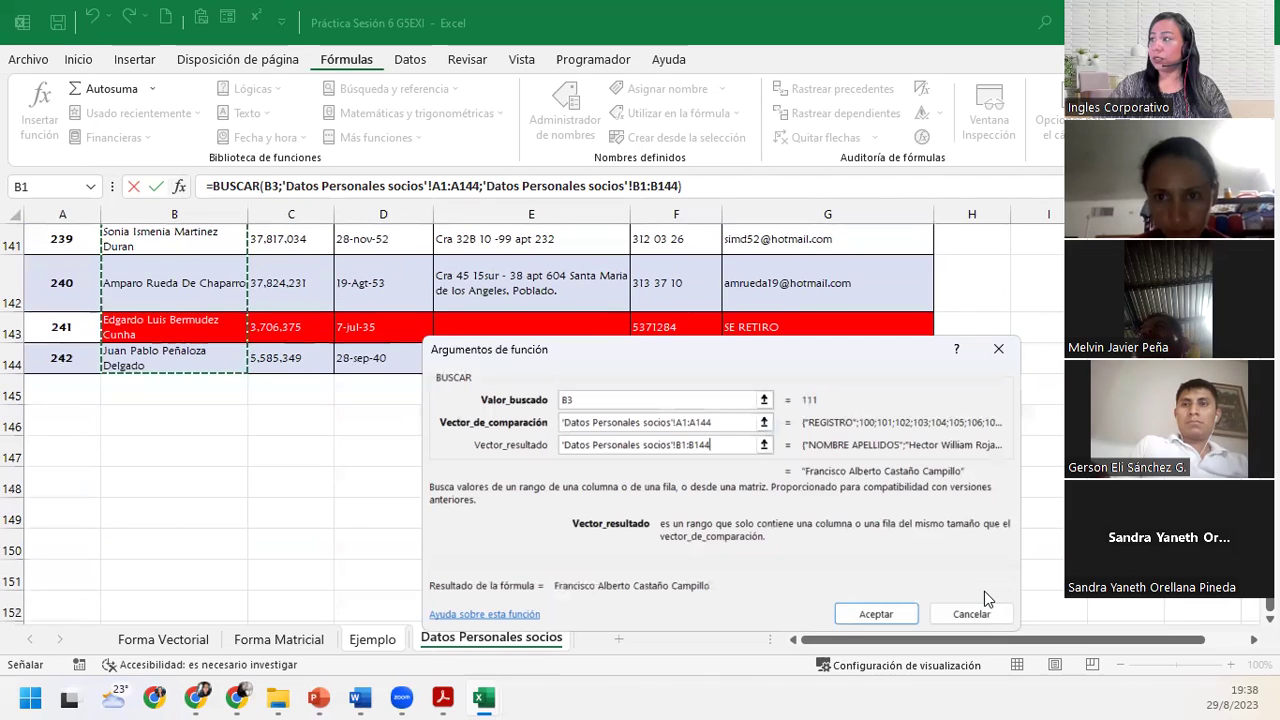
Confirm the BUSCAR name lookup in C5 and review the CEDULA column on the Datos Personales socios sheet.
left_click(877, 614)
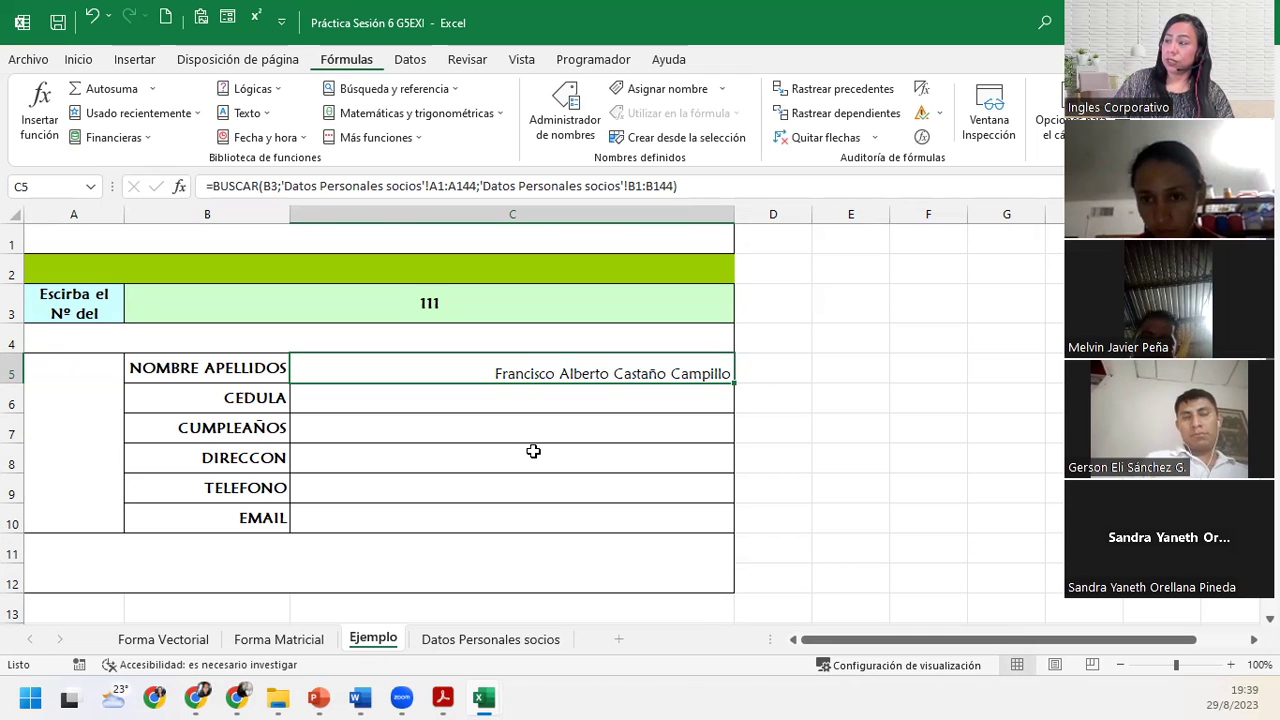
left_click(475, 397)
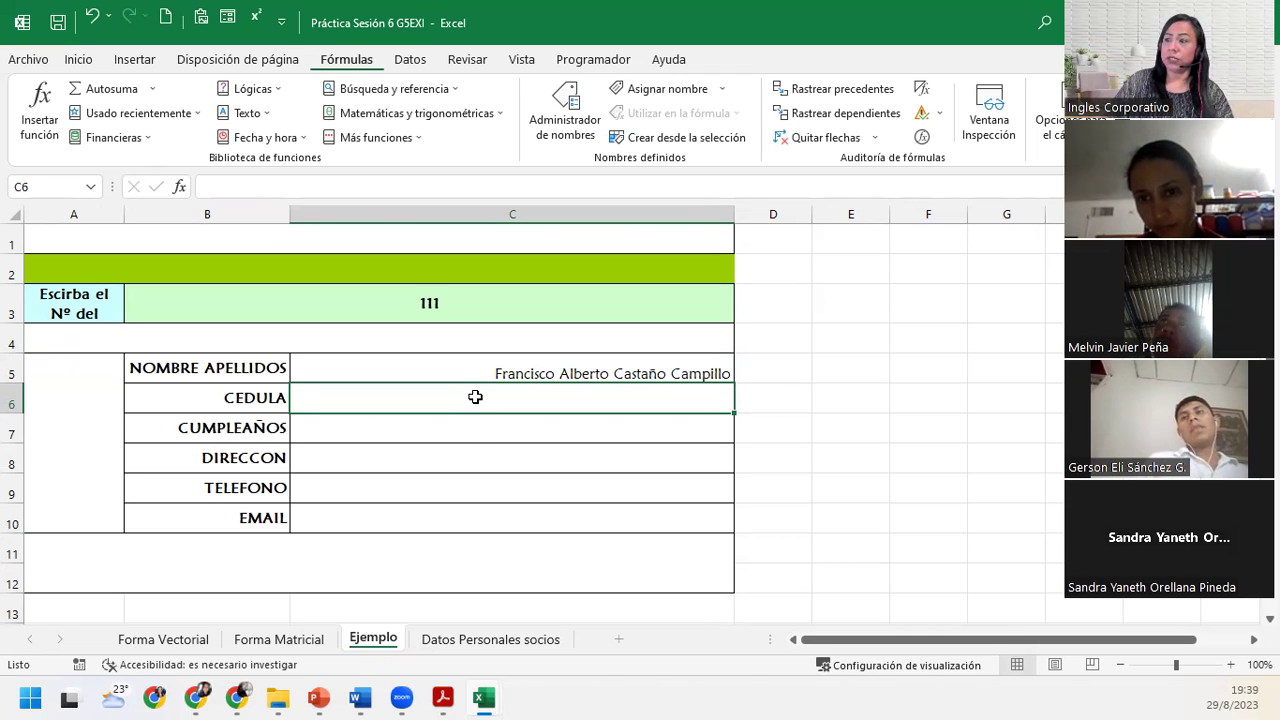
left_click(436, 639)
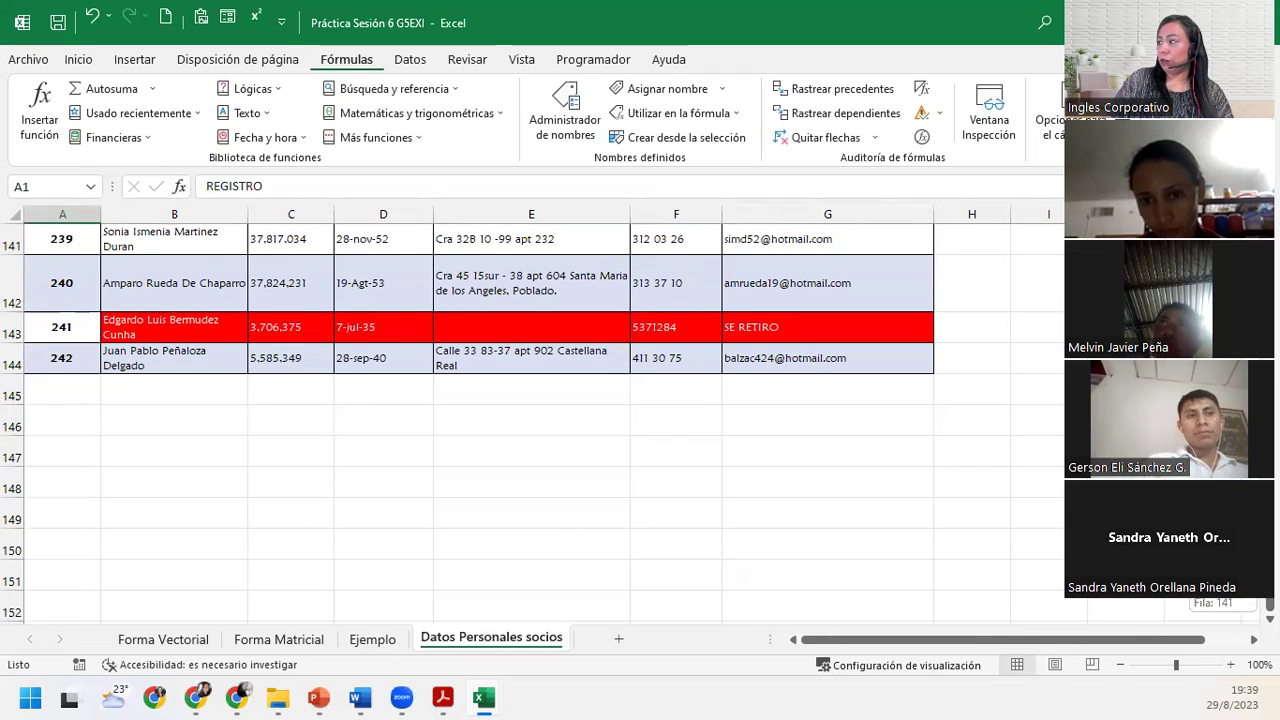
key("ctrl+Home")
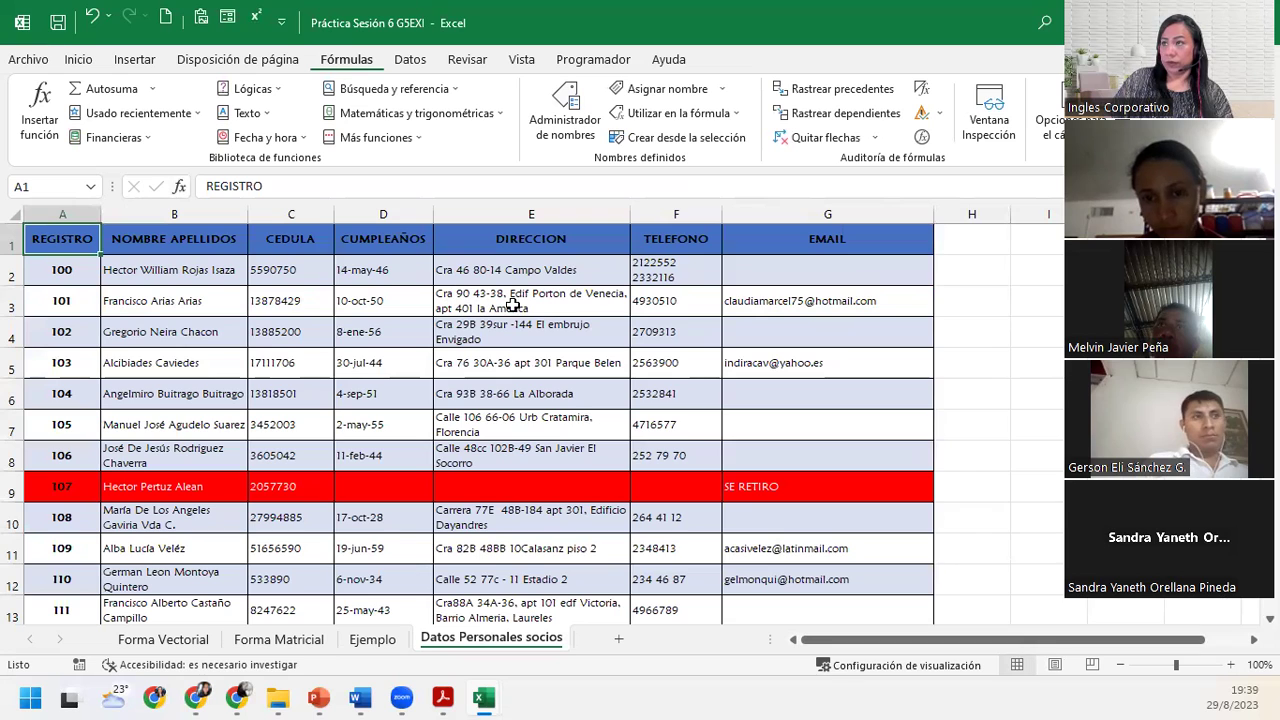
left_click(362, 643)
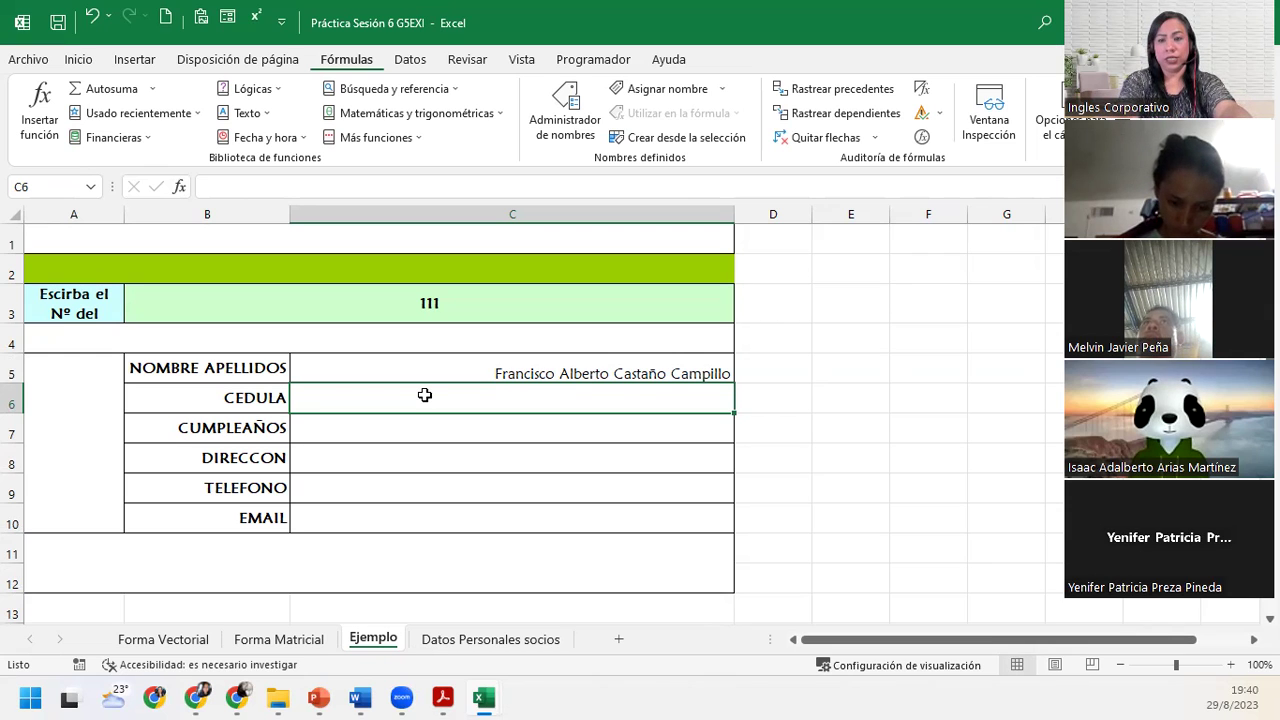
Start a typed BUSCAR formula in the CEDULA cell C6 of the Ejemplo sheet with B3 as the valor_buscado.
type("=")
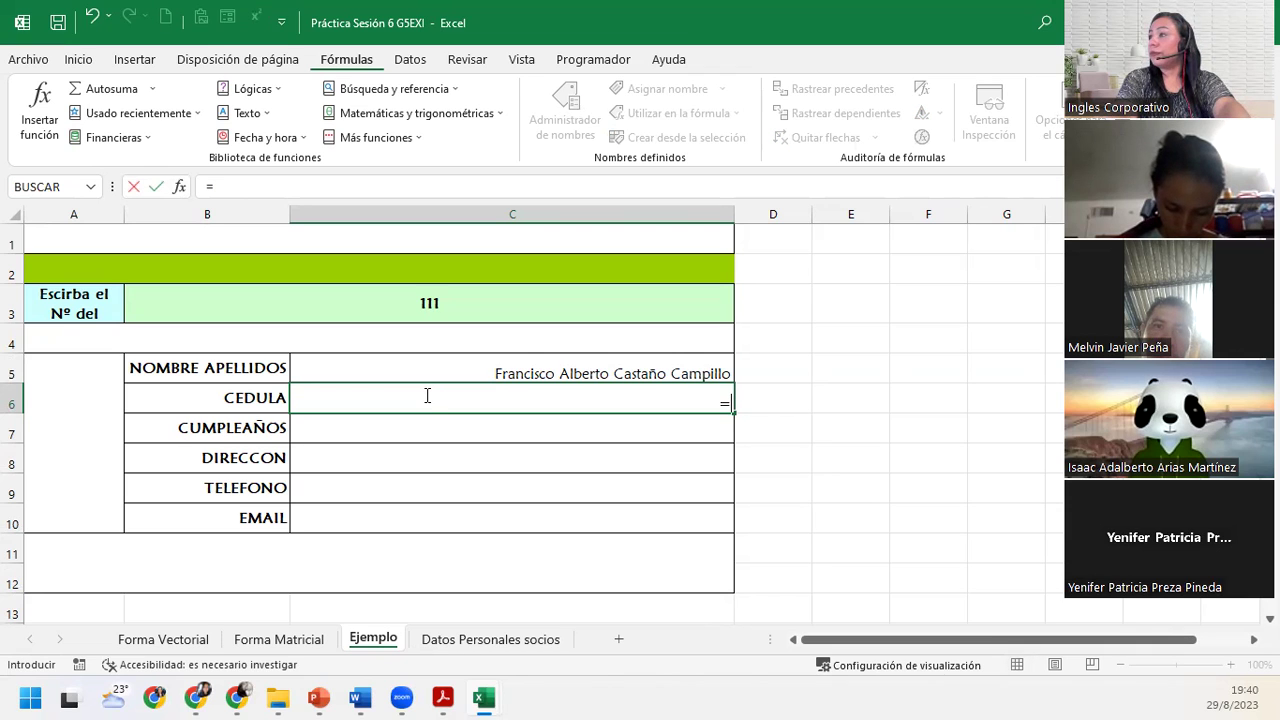
type("busce")
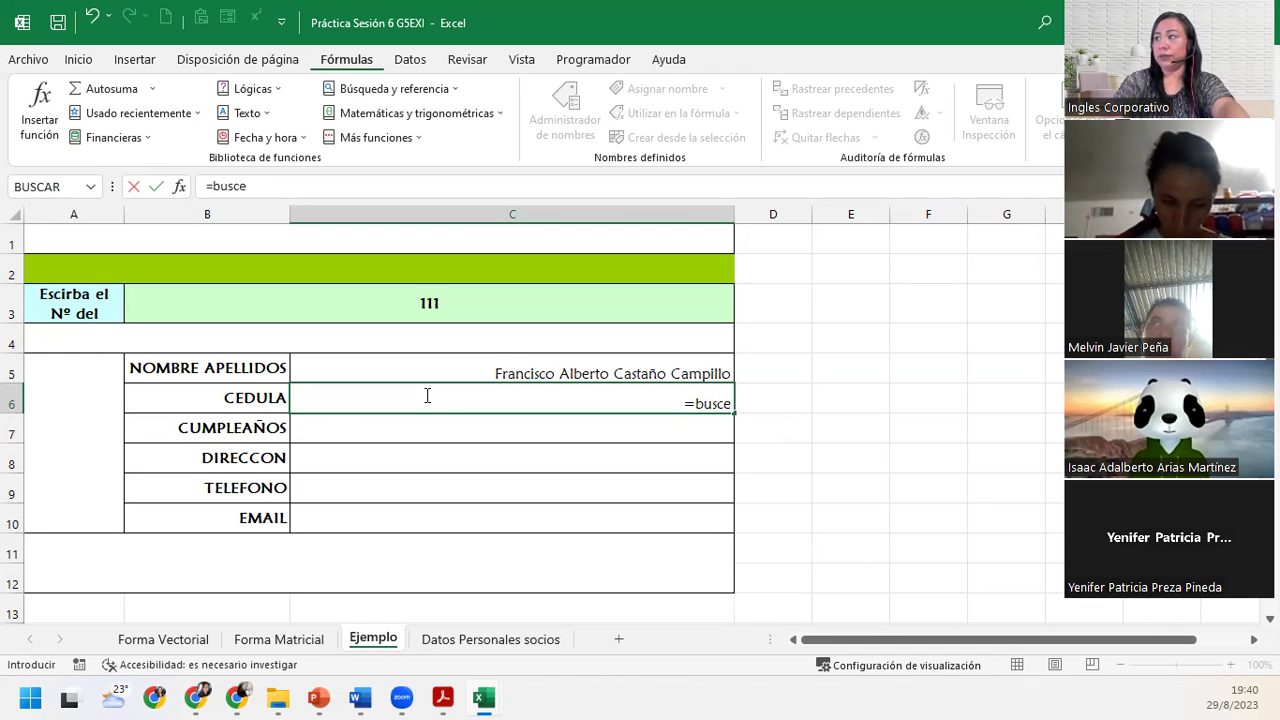
key("BackSpace")
type("a")
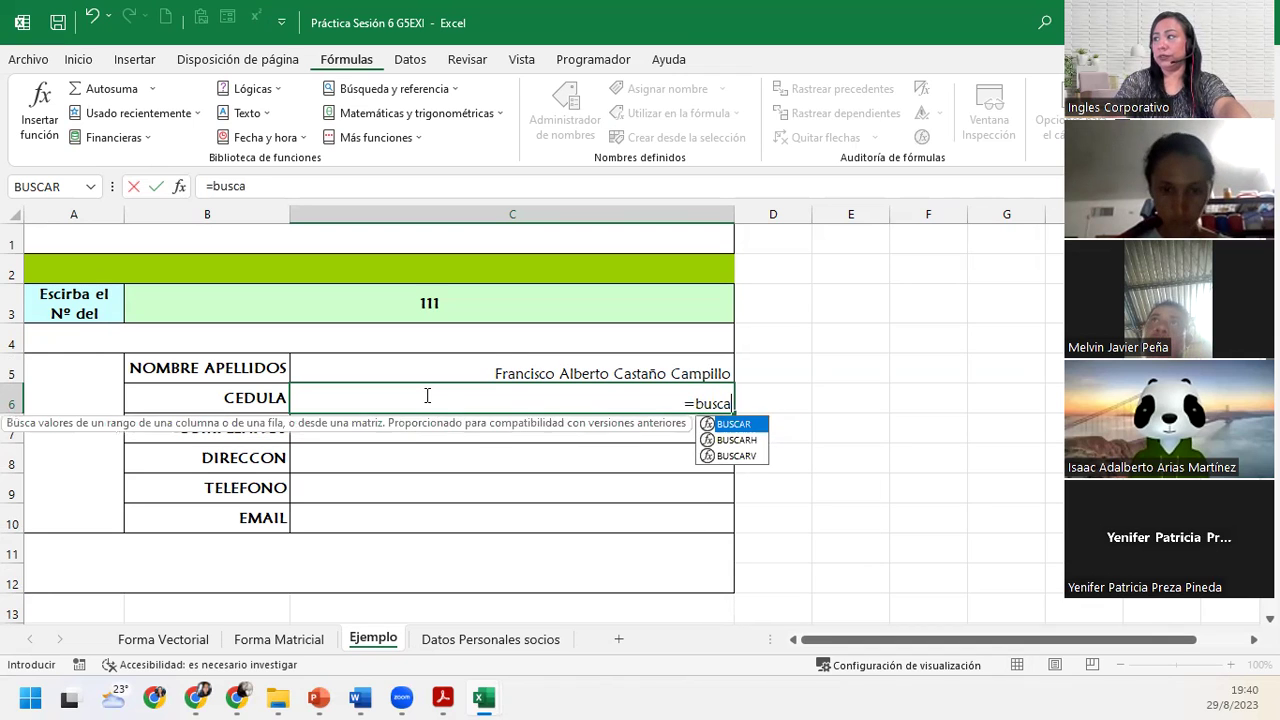
key("Tab")
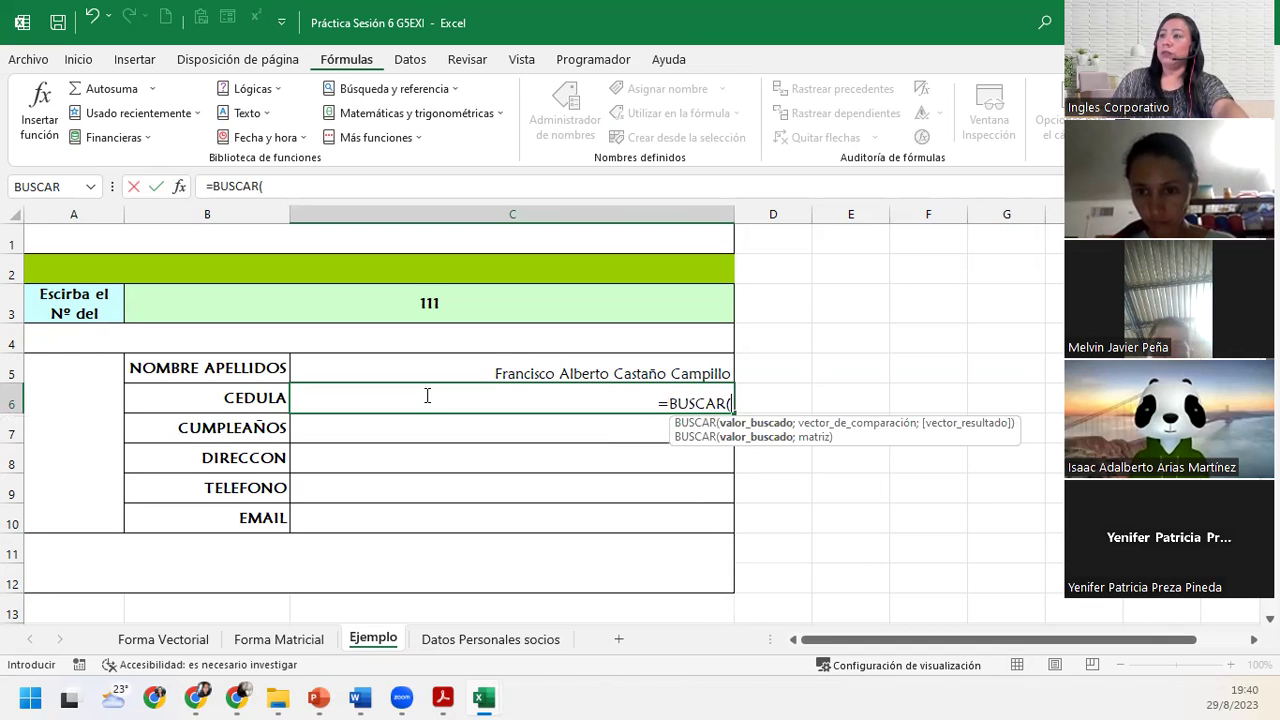
left_click(408, 300)
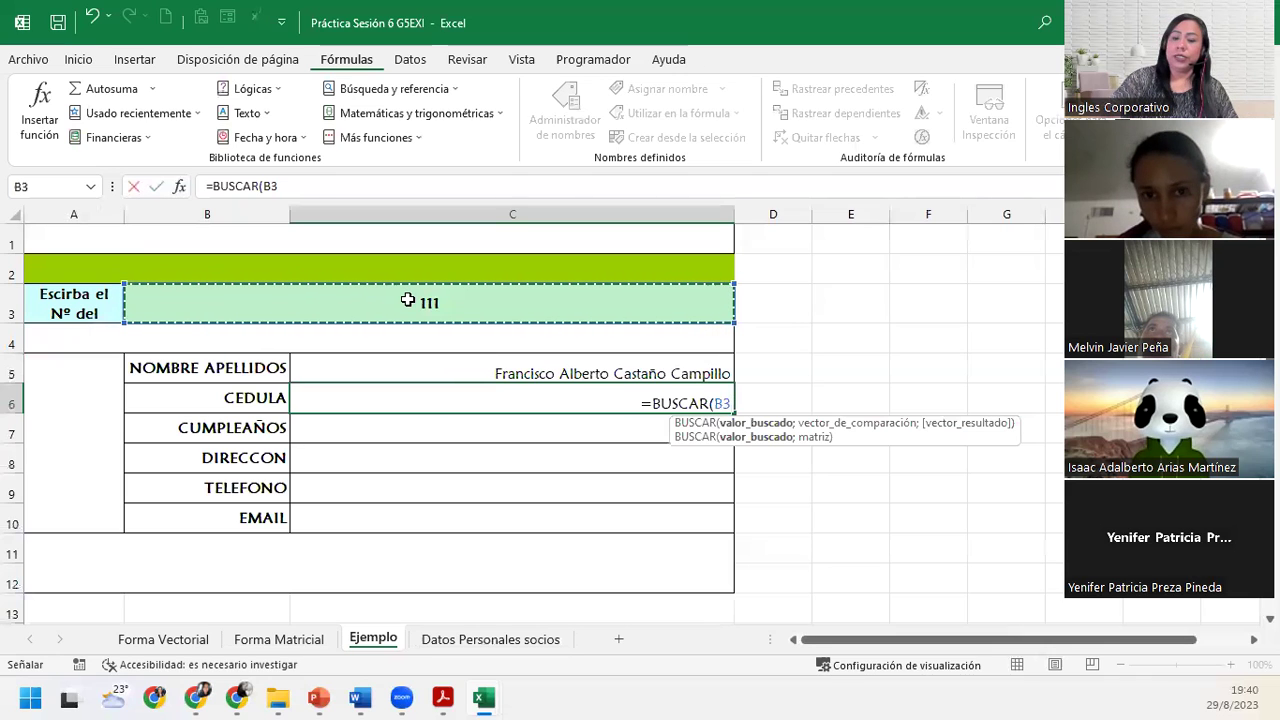
type(";")
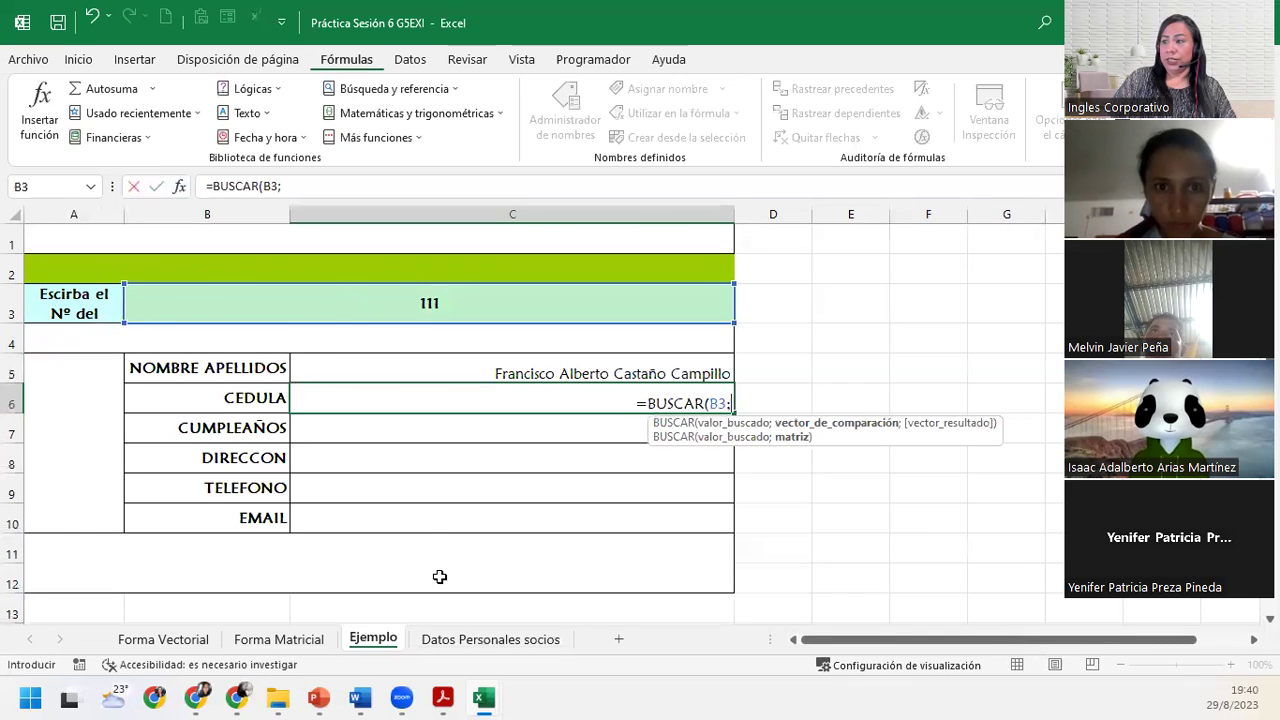
Set the formula's vector_de_comparación to the REGISTRO range A1:A144 on the Datos Personales socios sheet.
left_click(461, 639)
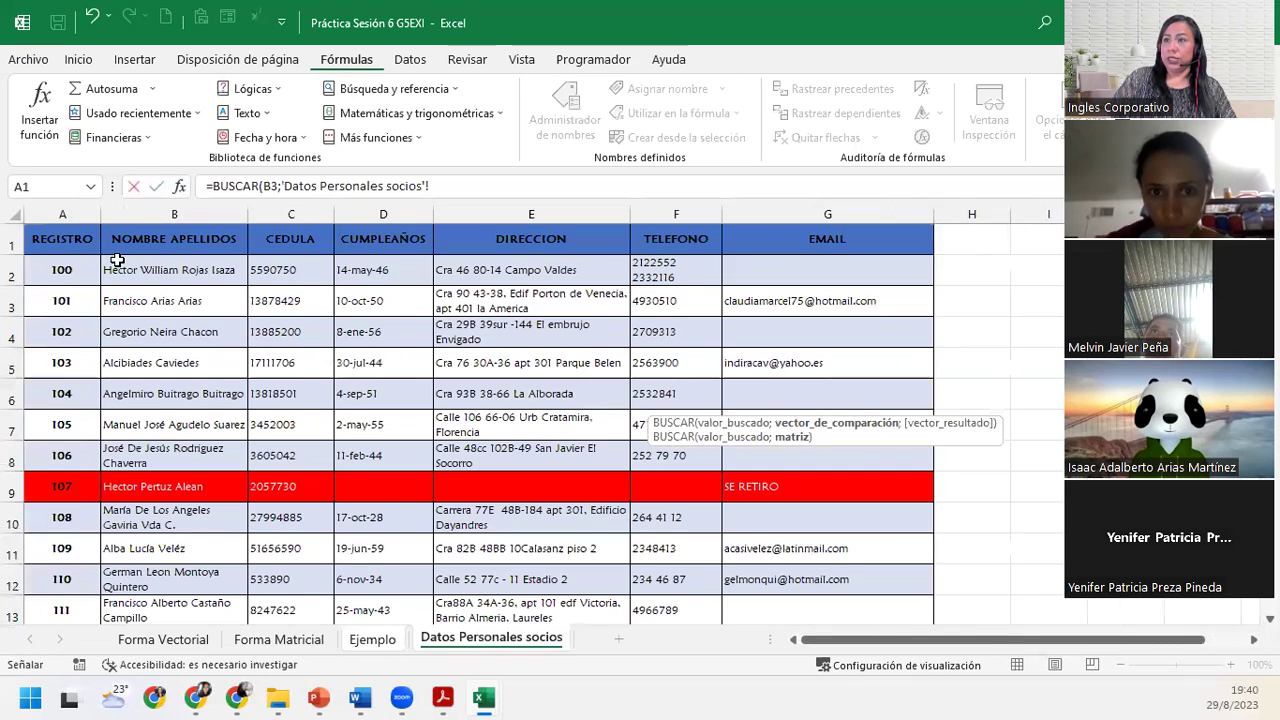
left_click(84, 245)
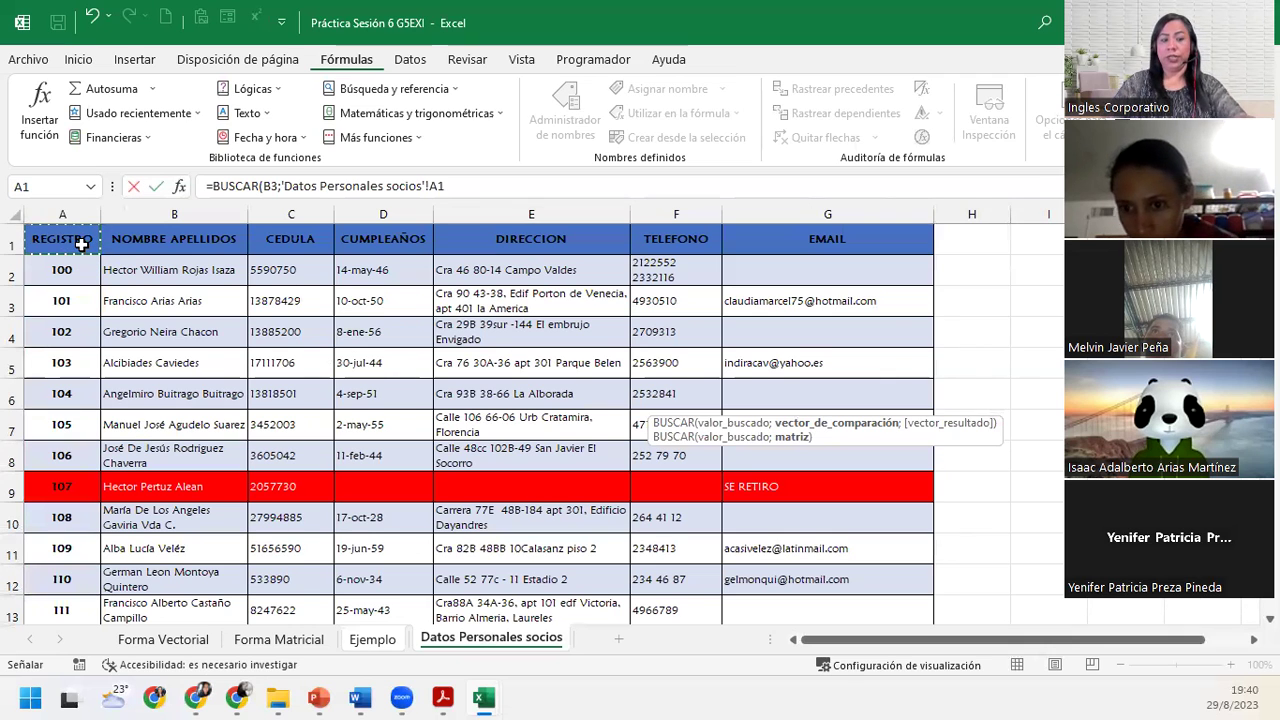
key("ctrl+shift+Down")
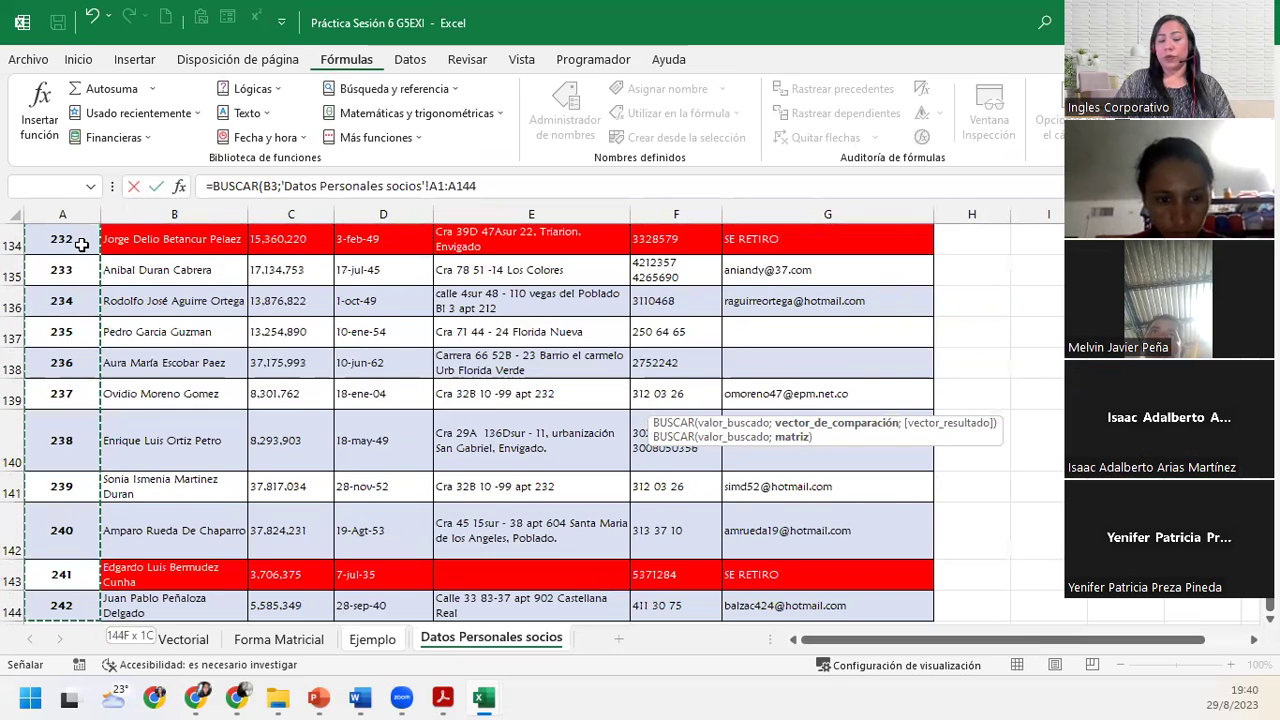
type(";")
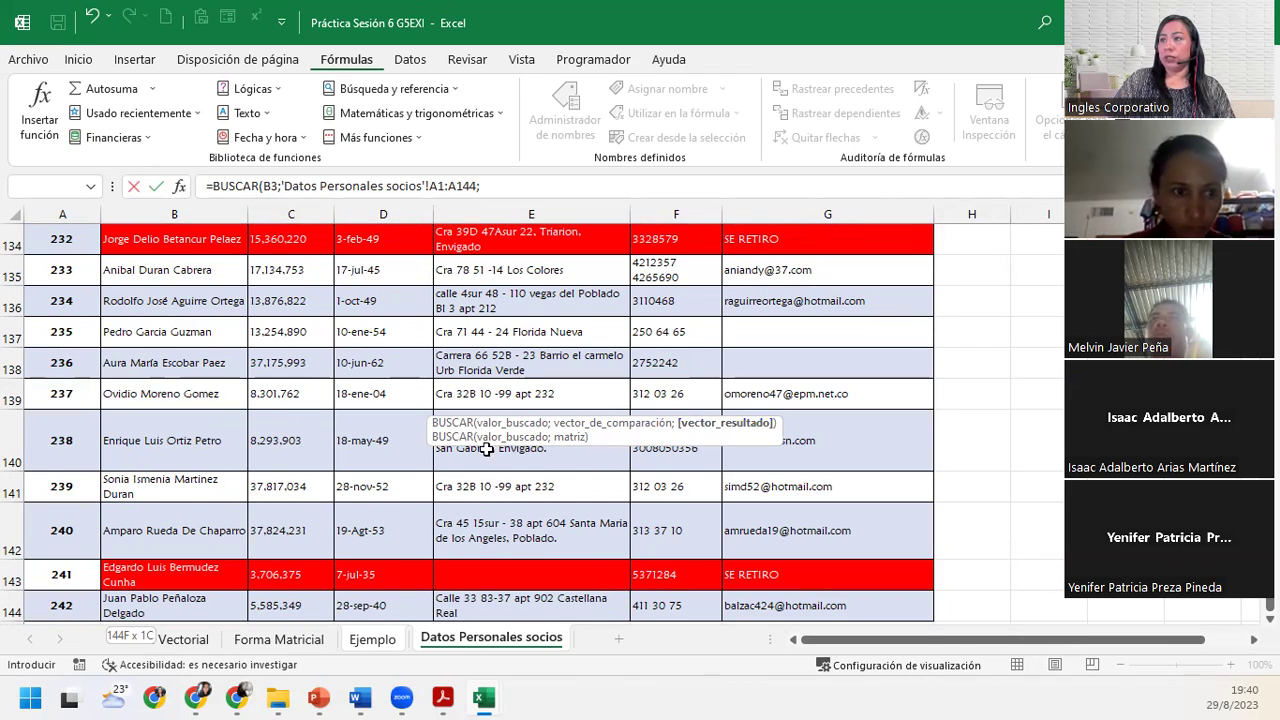
Set the vector_resultado to the CEDULA range C1:C144 on the Datos Personales socios sheet and complete the formula.
scroll(285, 416, "up", 7)
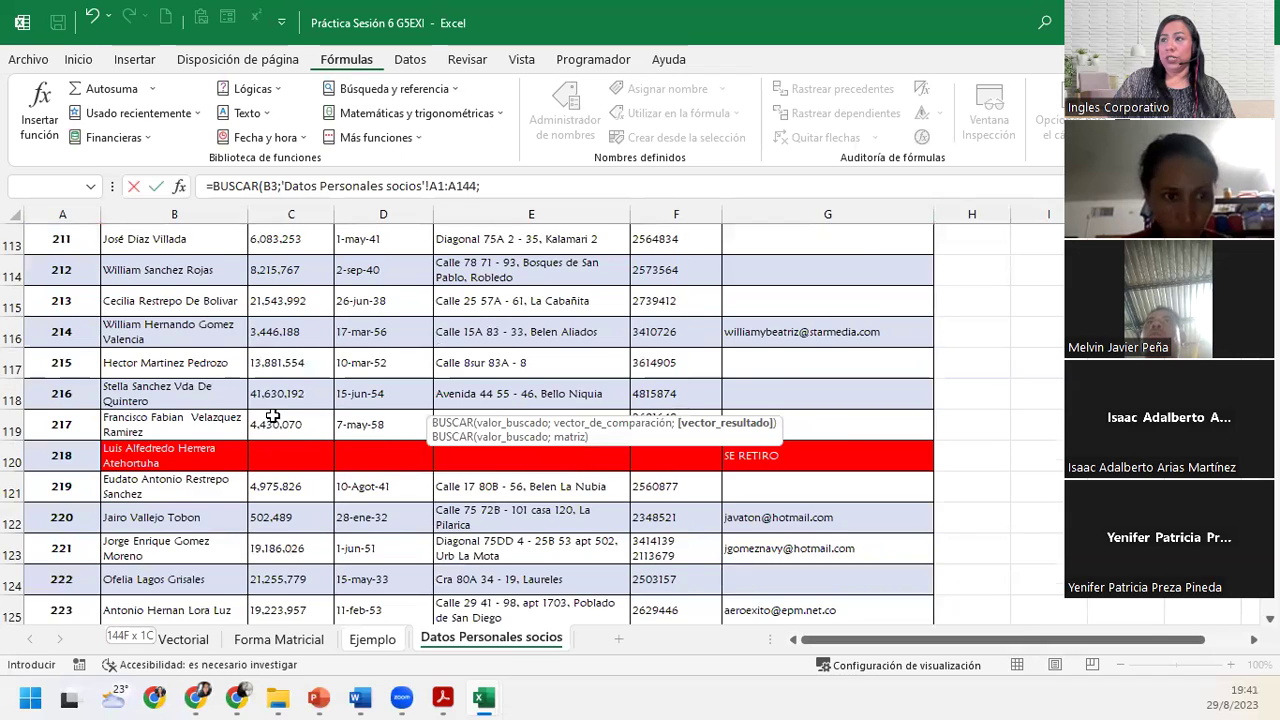
scroll(272, 416, "up", 6)
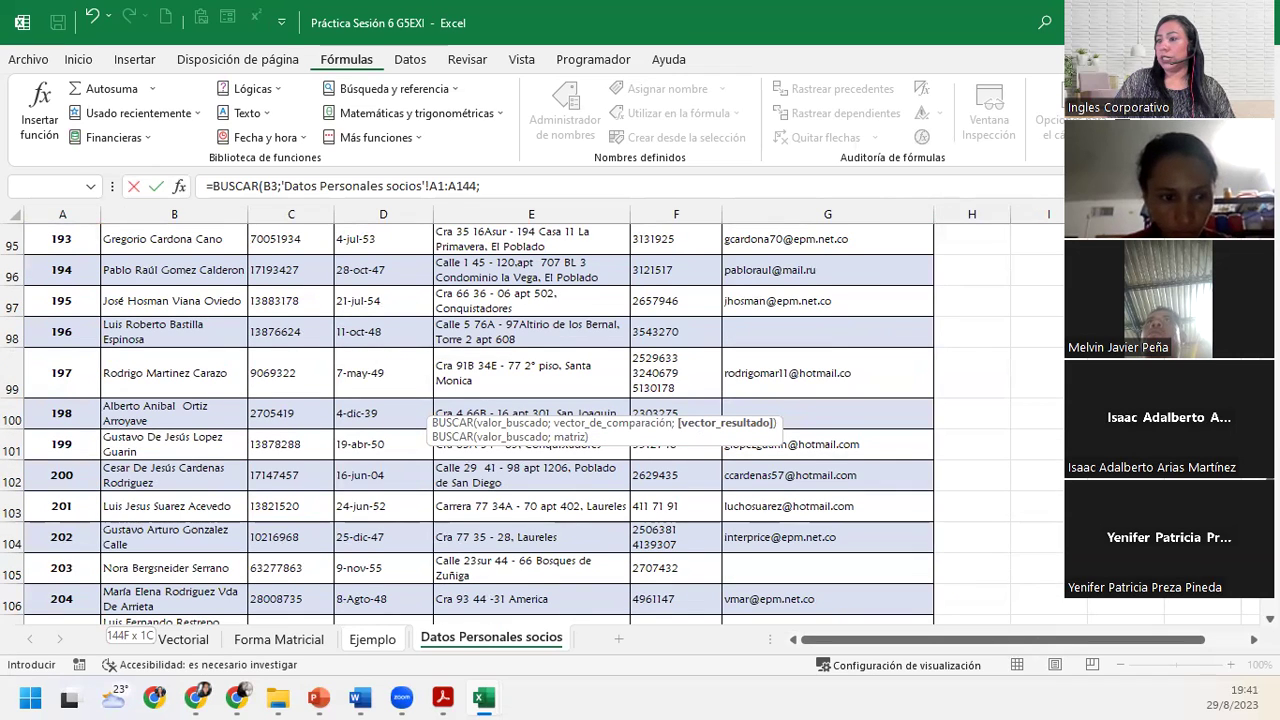
scroll(480, 420, "up", 20)
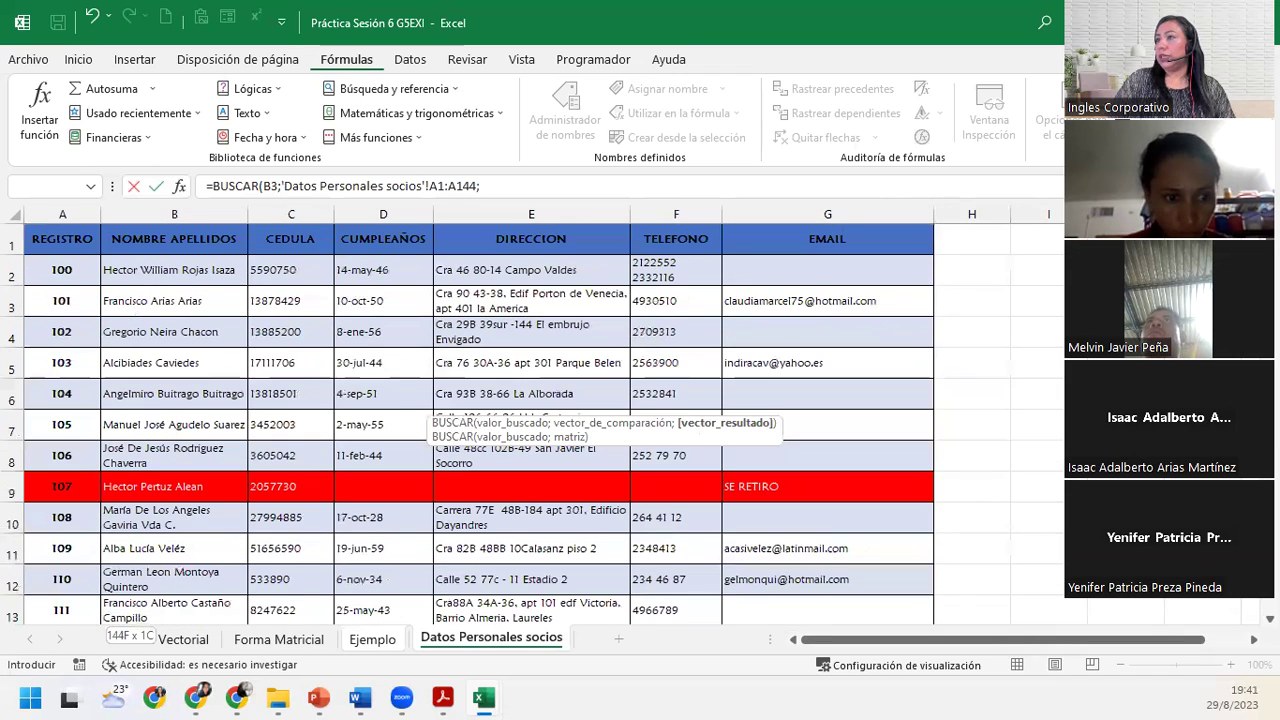
left_click(268, 244)
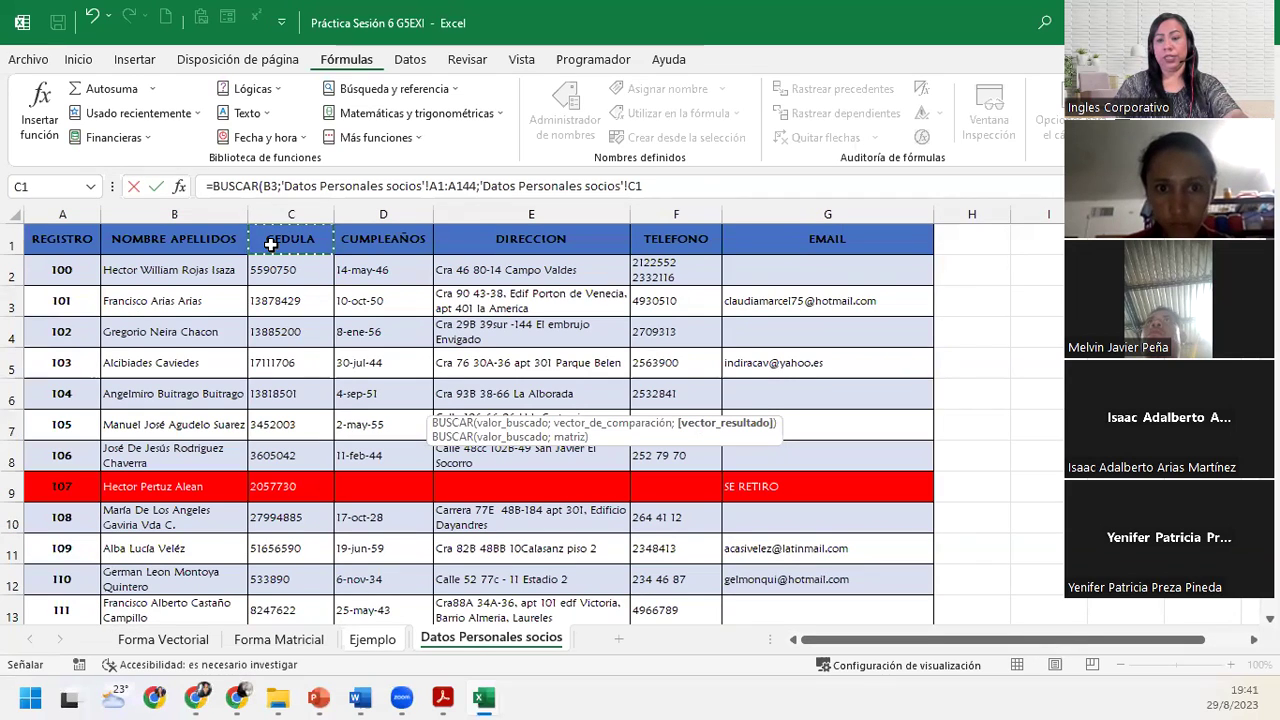
key("ctrl+shift+Down")
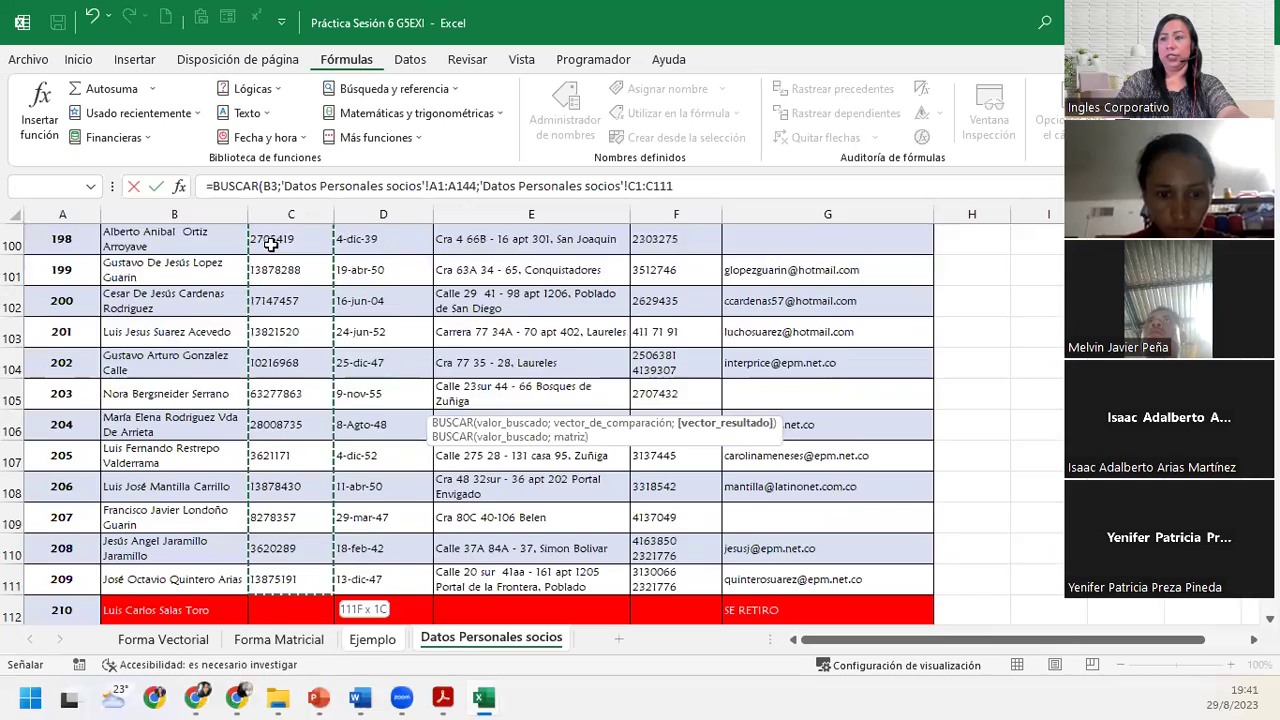
key("shift+Down")
key("shift+Down")
key("shift+Down")
key("shift+Down")
key("shift+Down")
key("shift+Down")
key("shift+Down")
key("shift+Down")
key("shift+Down")
key("shift+Down")
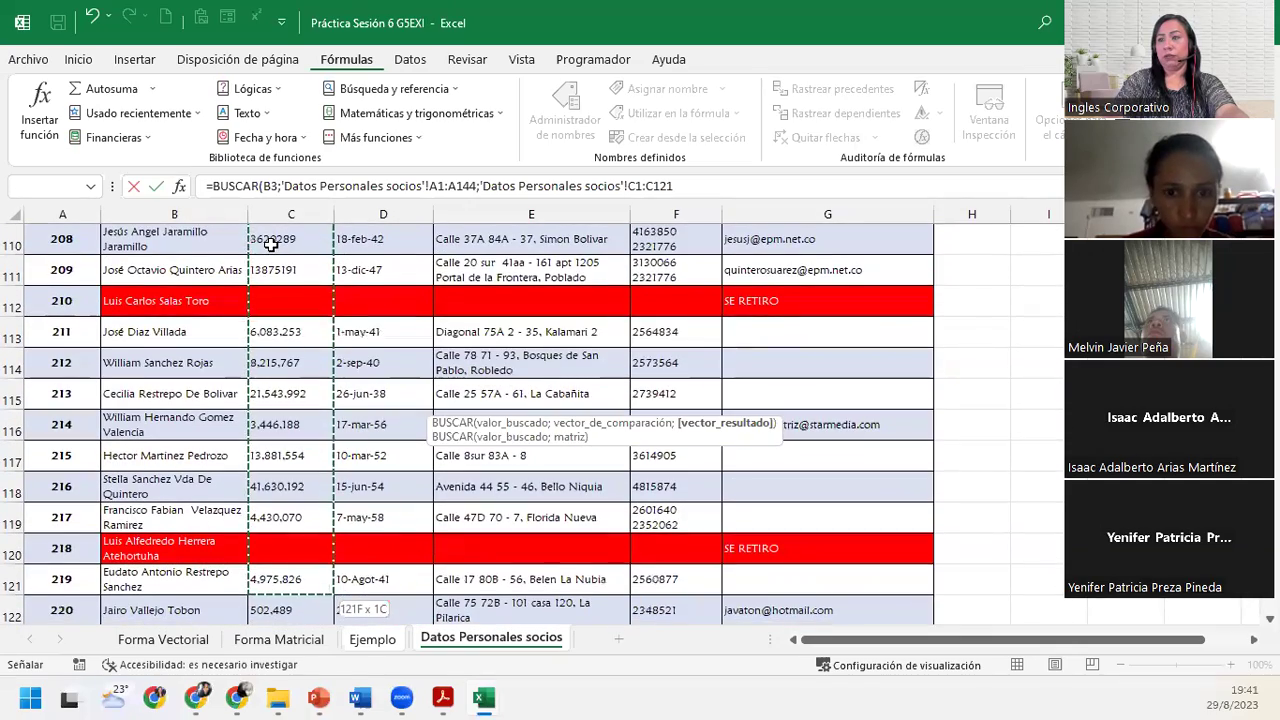
key("ctrl+shift+Down")
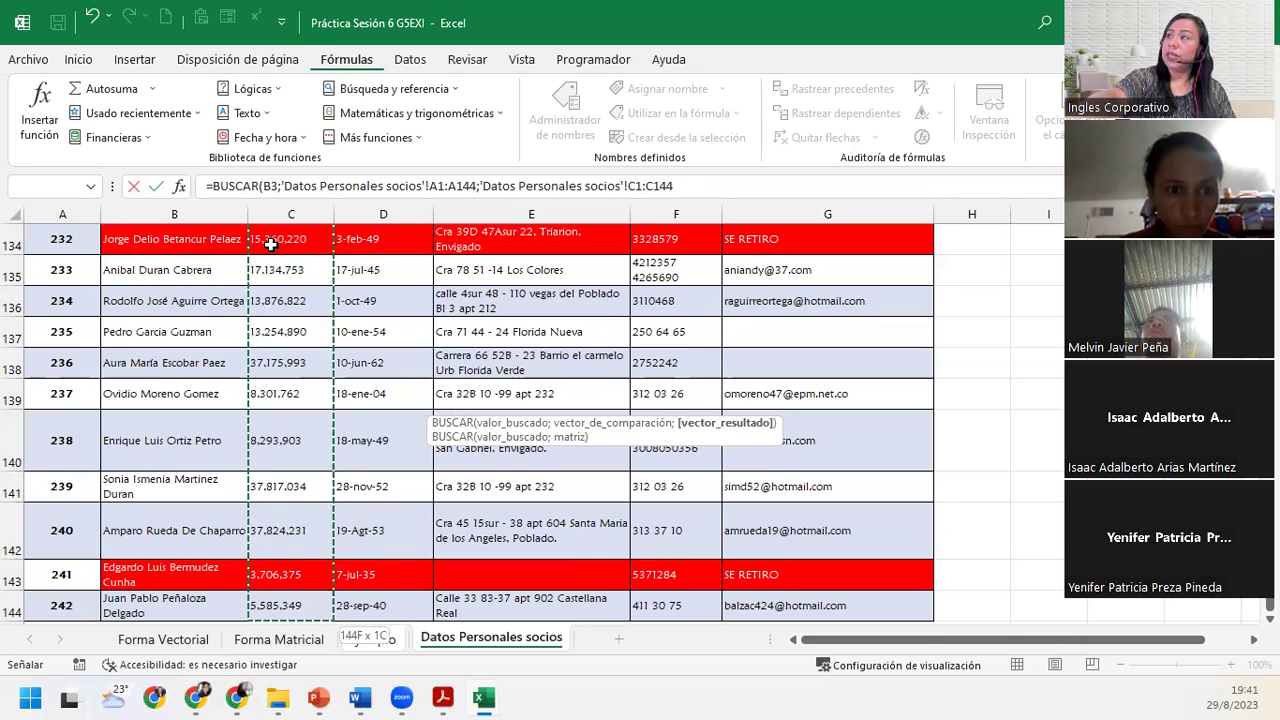
type(")")
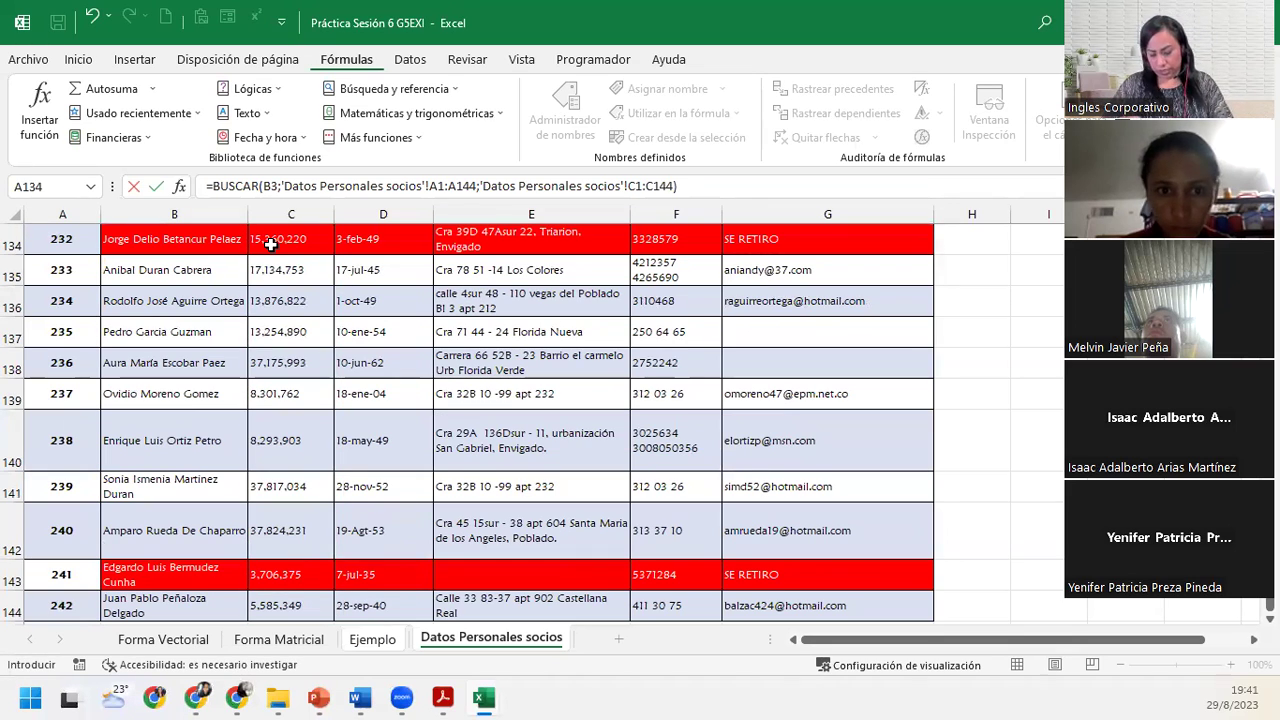
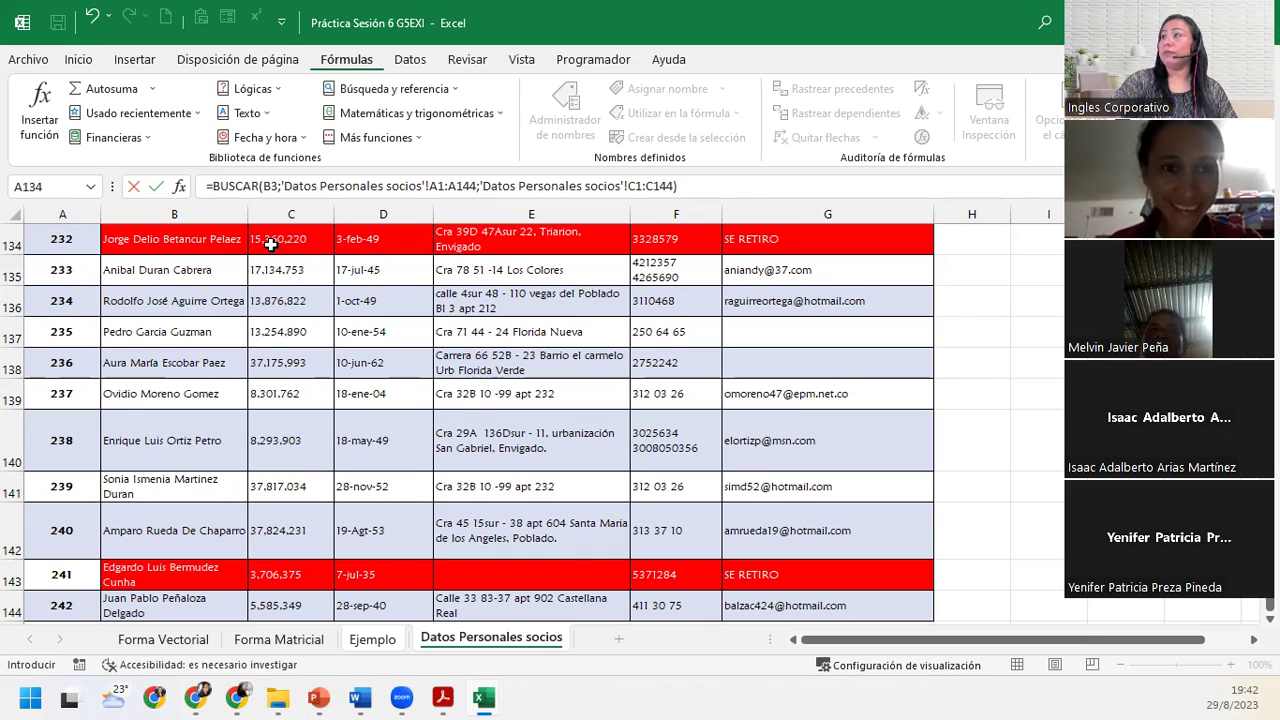
key("Escape")
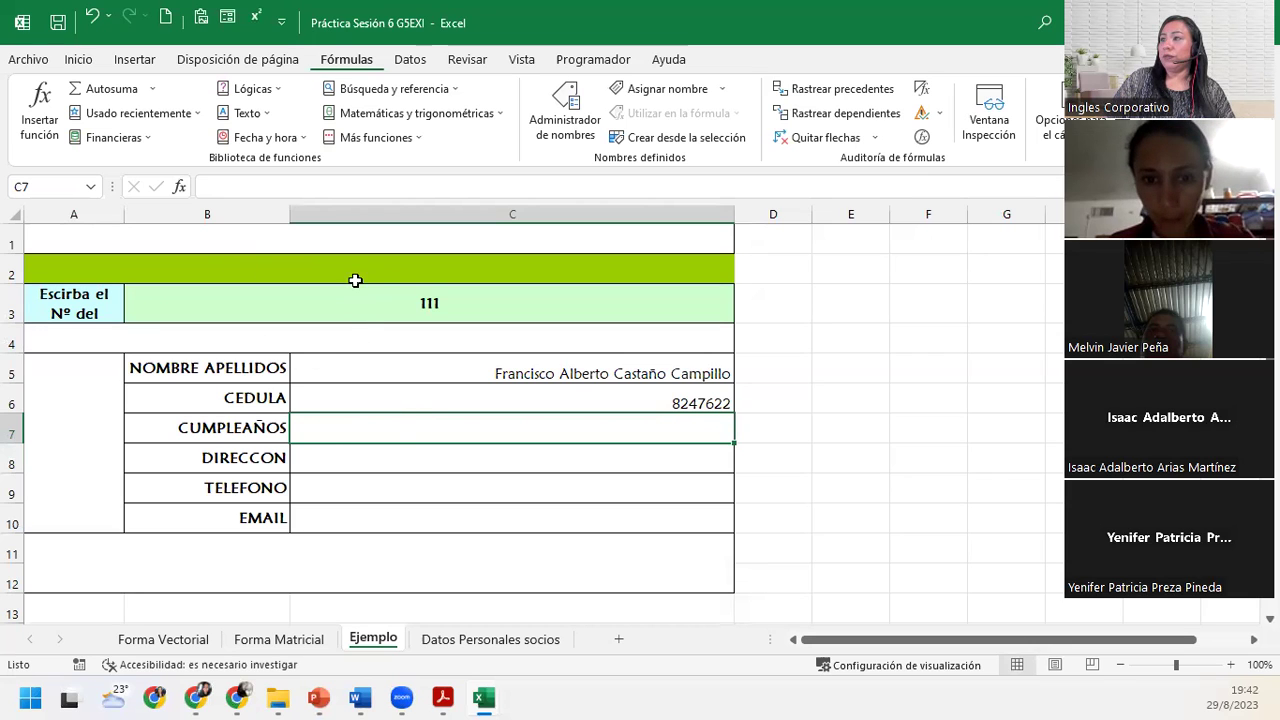
Check the row of register 111 on the Datos Personales socios sheet against the name and CEDULA on the Ejemplo sheet.
left_click(445, 646)
scroll(141, 409, "up", 6)
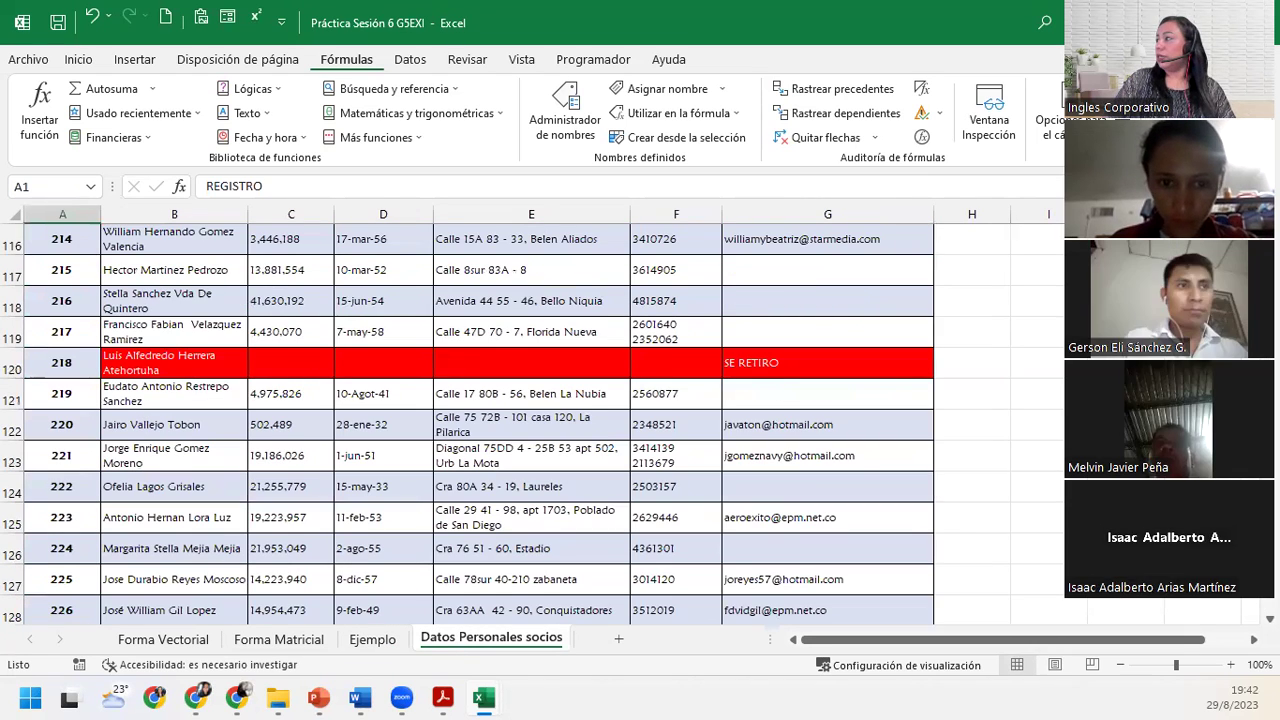
key("ctrl+Home")
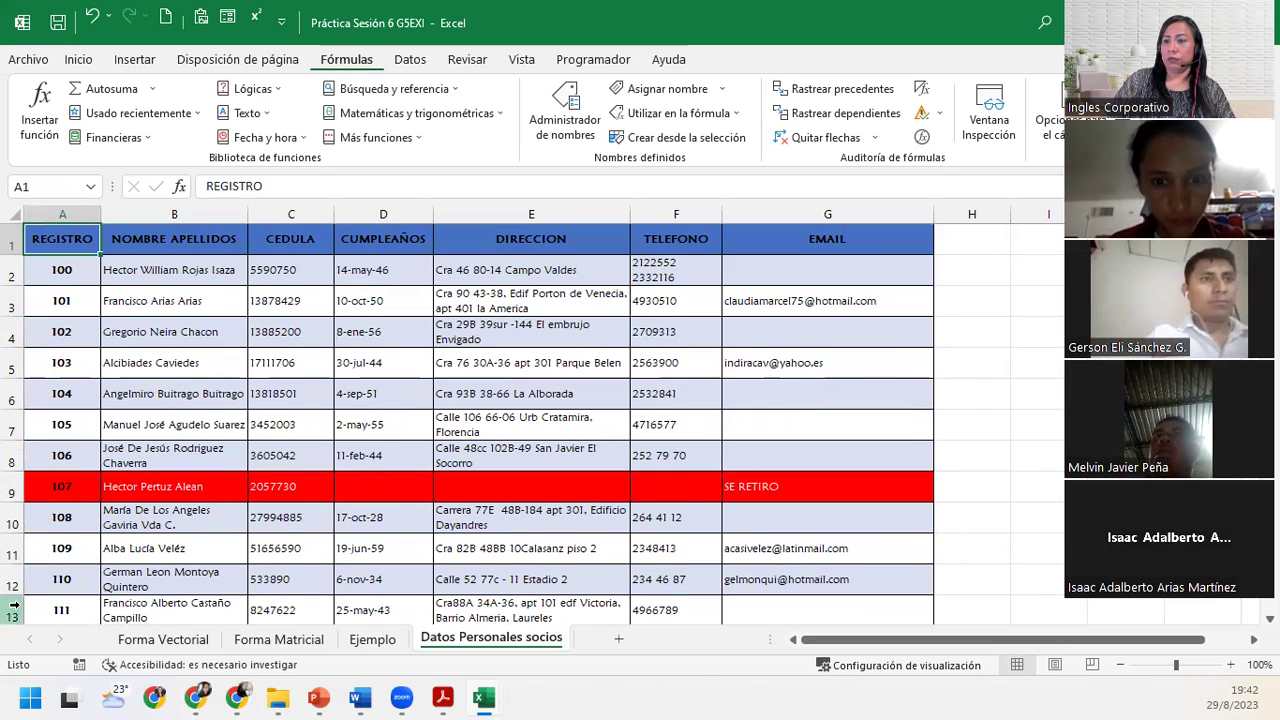
left_click(36, 605)
scroll(36, 600, "down", 1)
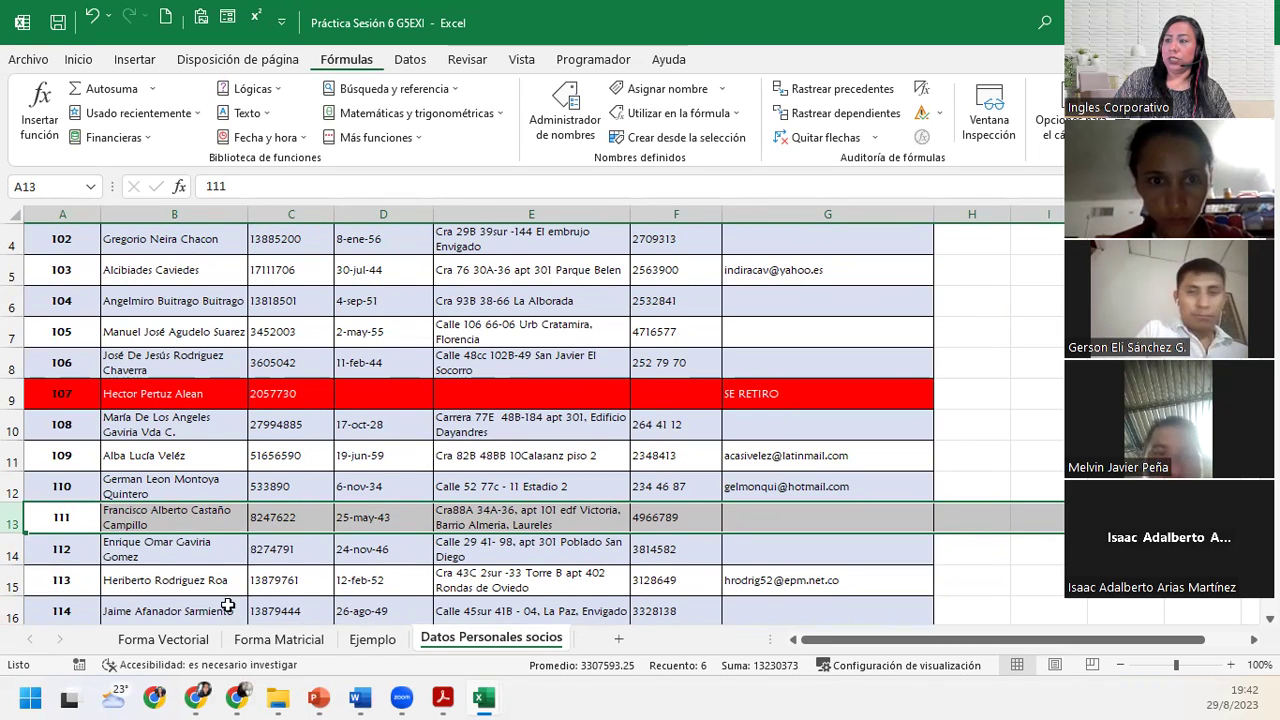
left_click(352, 640)
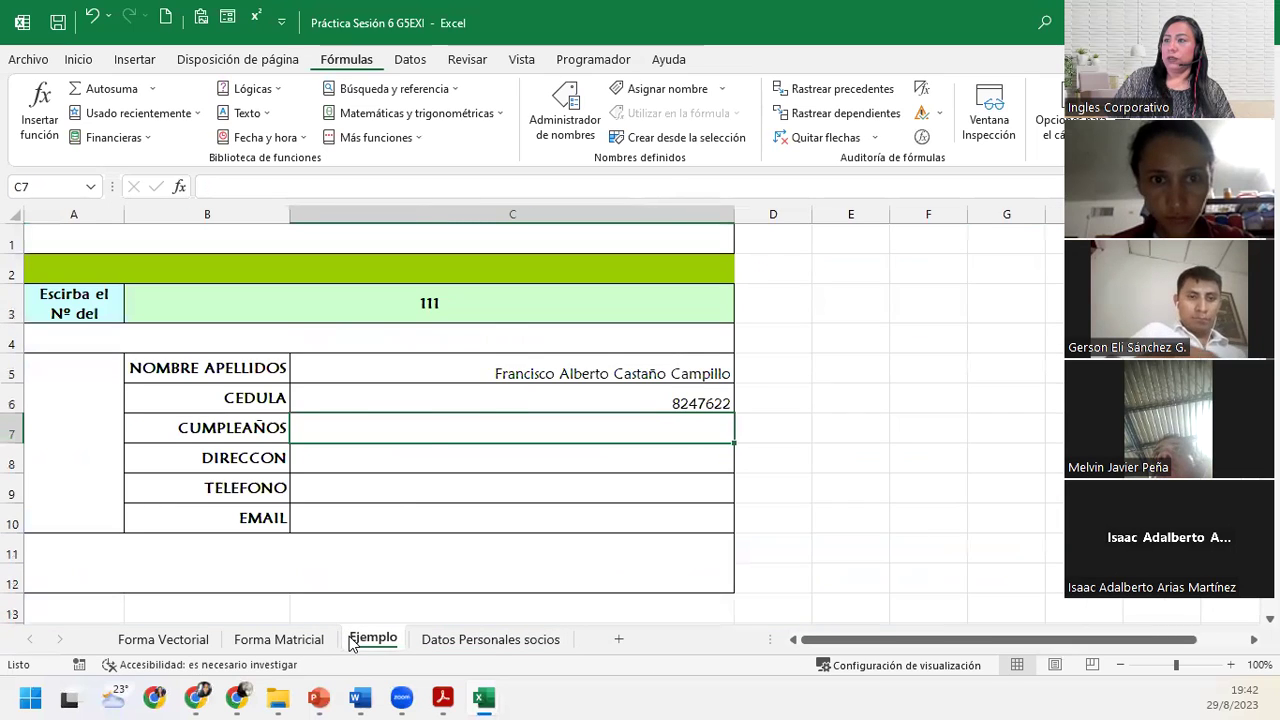
Review the vector-form arguments of the BUSCAR formula in C6, then close them without changes.
left_click(508, 391)
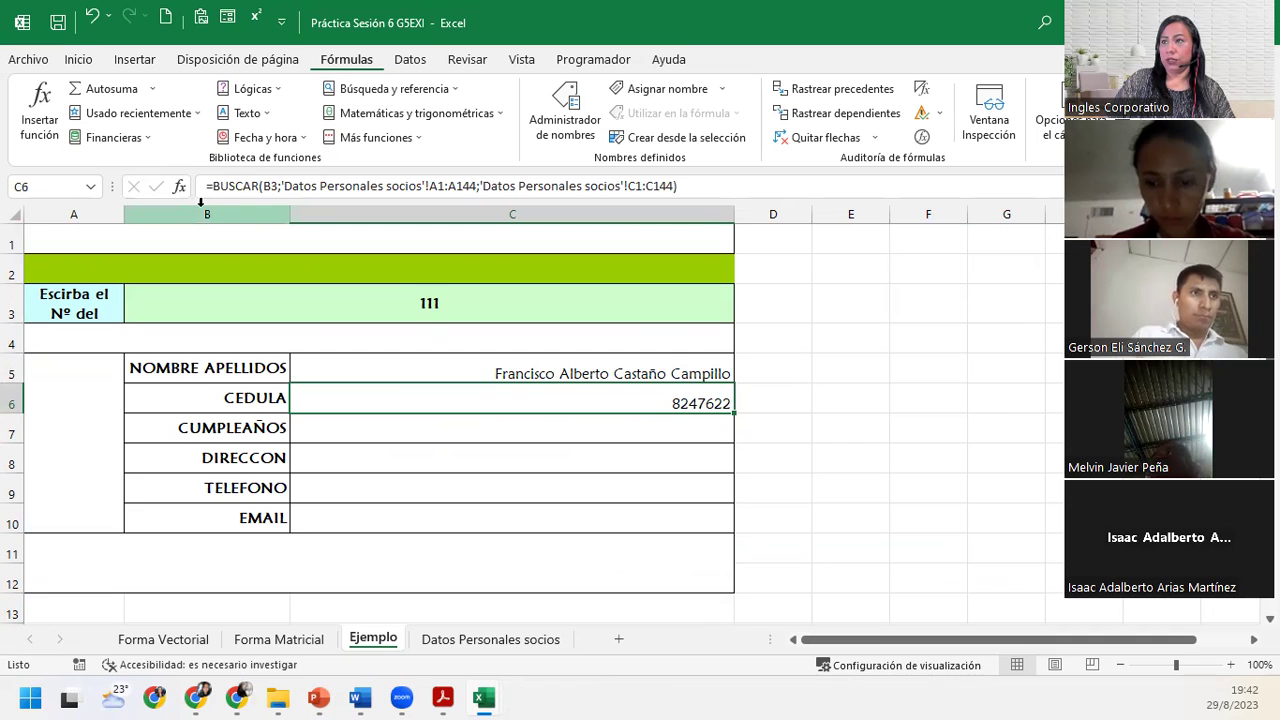
left_click(179, 186)
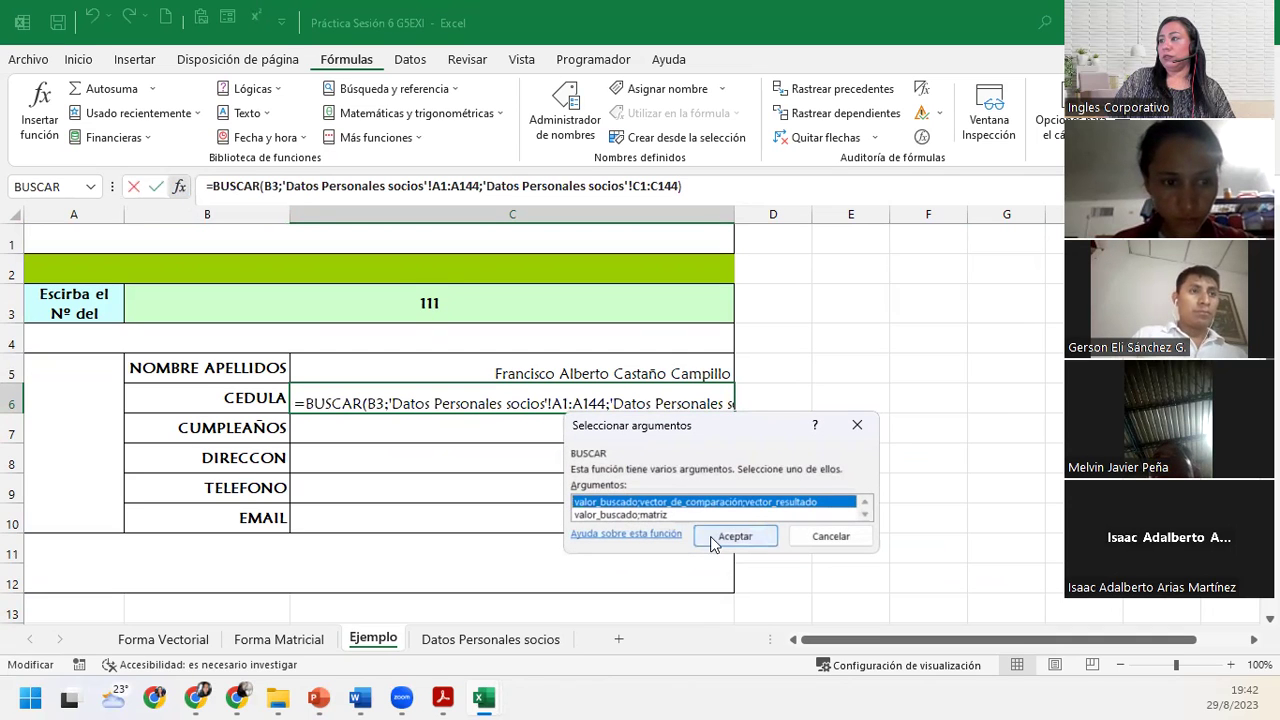
left_click(718, 537)
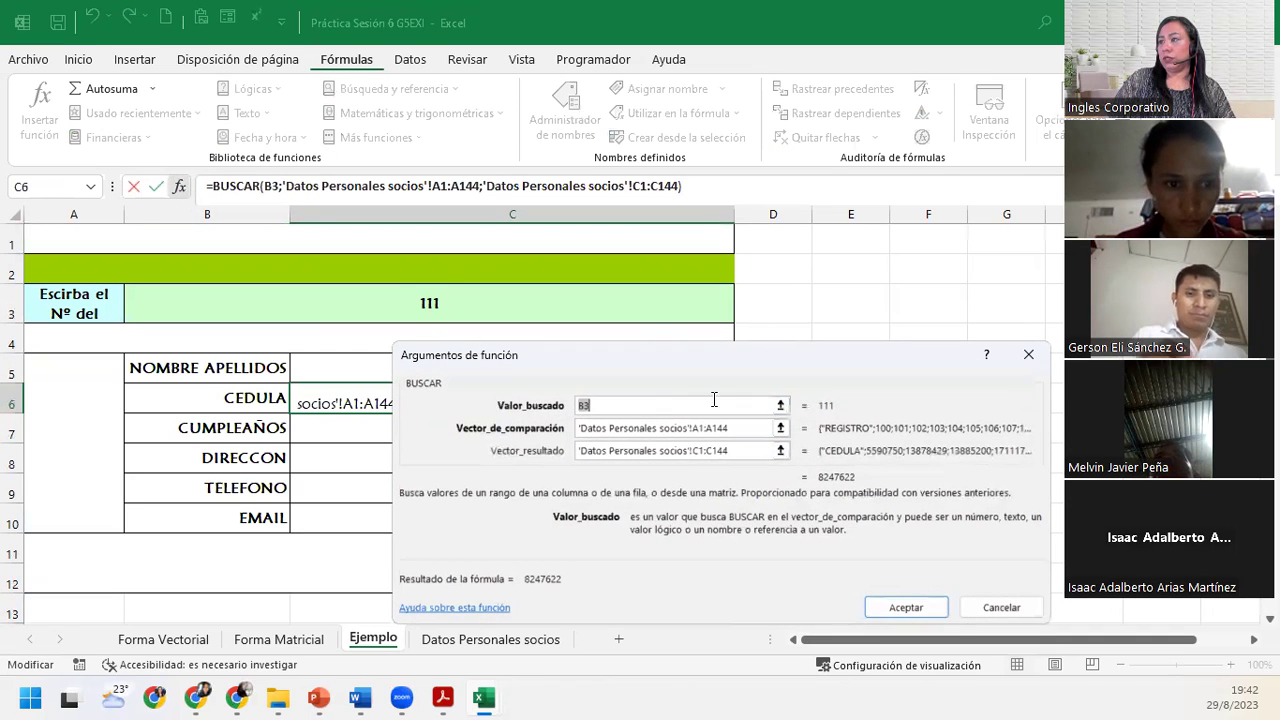
left_click(752, 430)
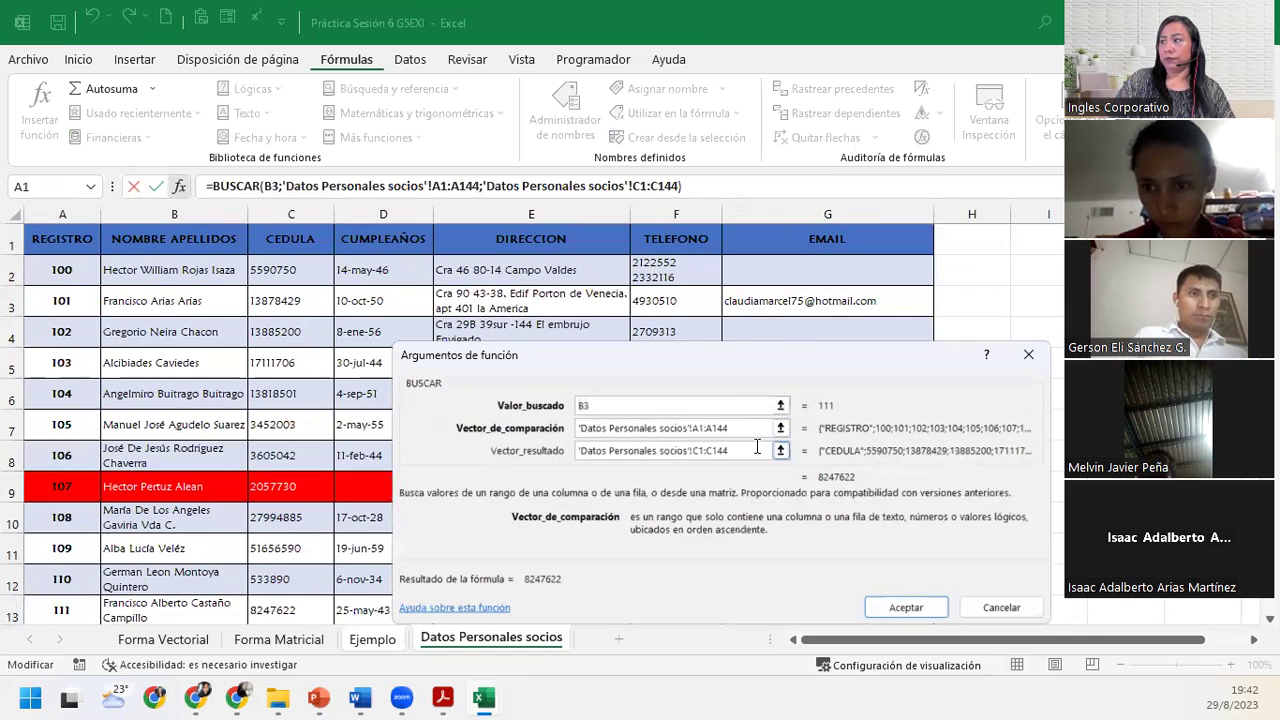
left_click(740, 407)
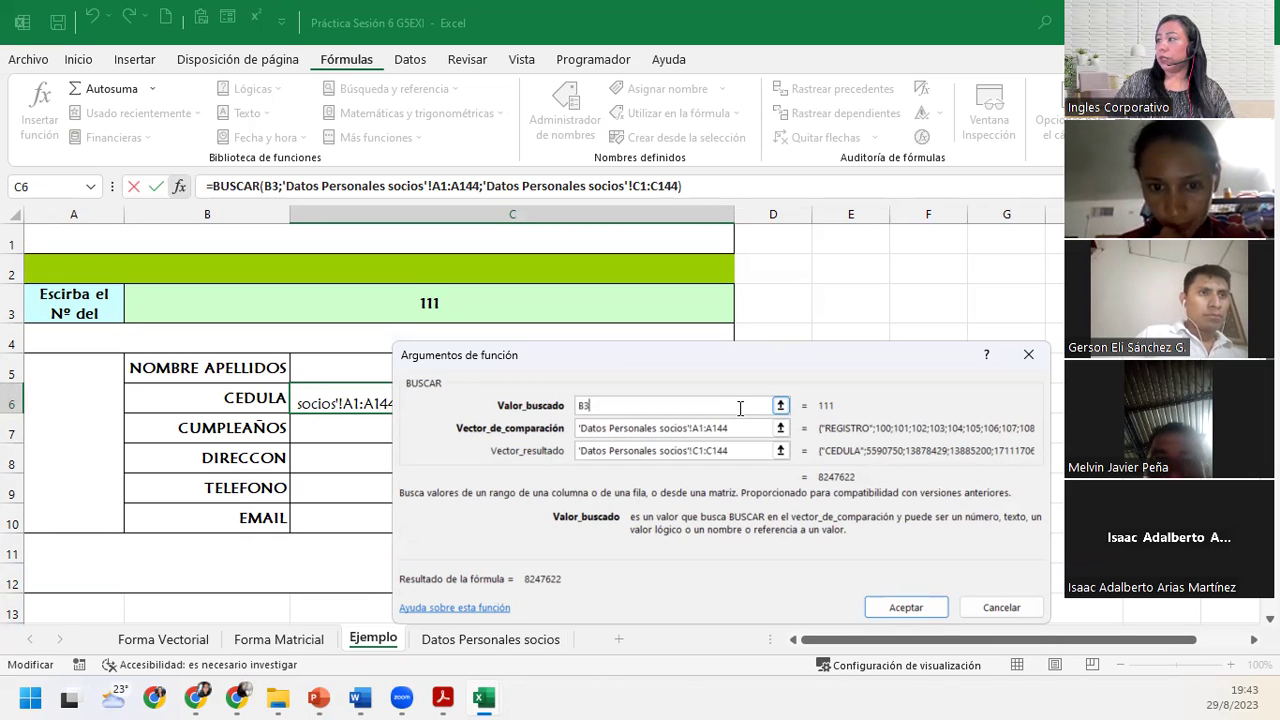
left_click(1027, 355)
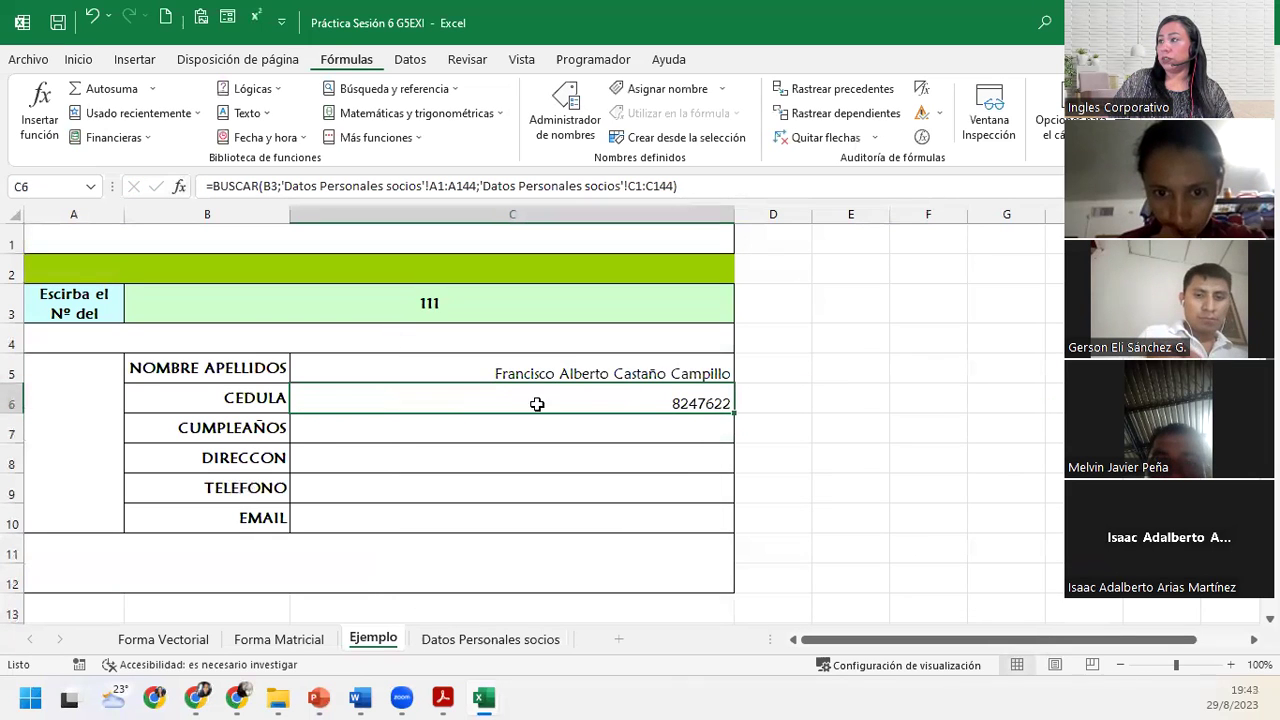
Reopen the CEDULA formula on the Ejemplo sheet to reread its lookup cell, comparison range and result range, then close it.
double_click(614, 402)
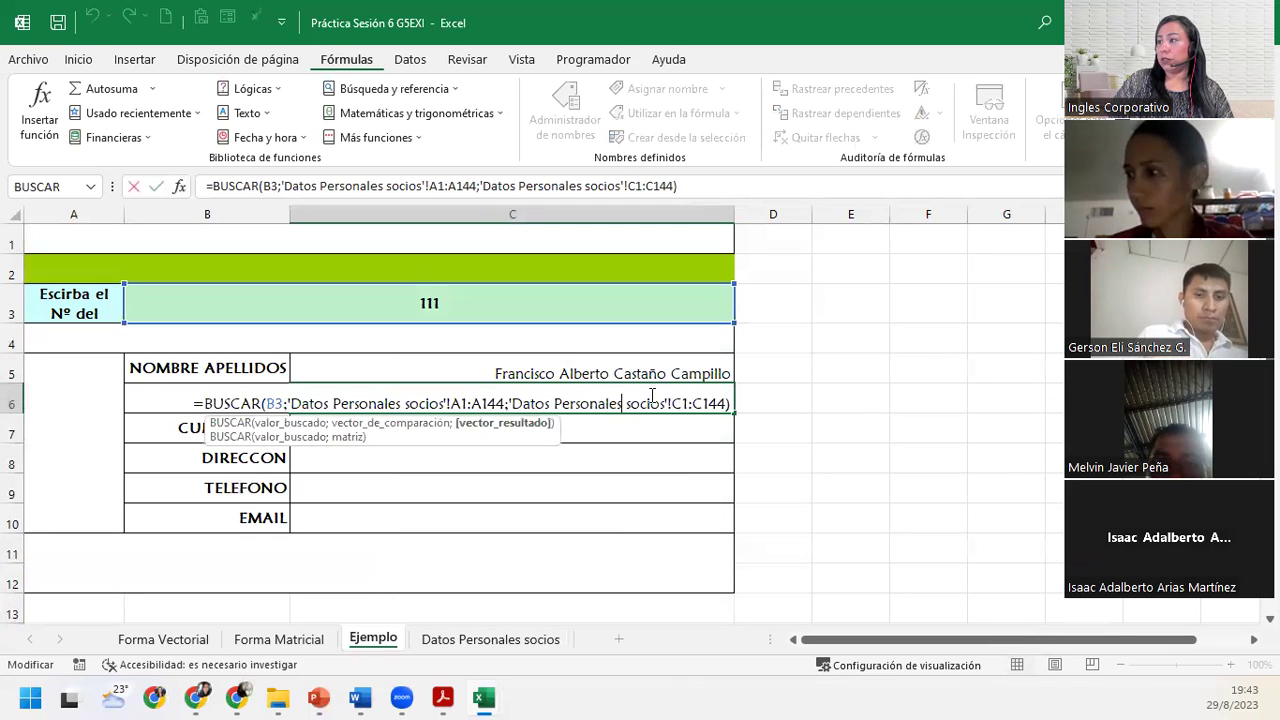
left_click(735, 401)
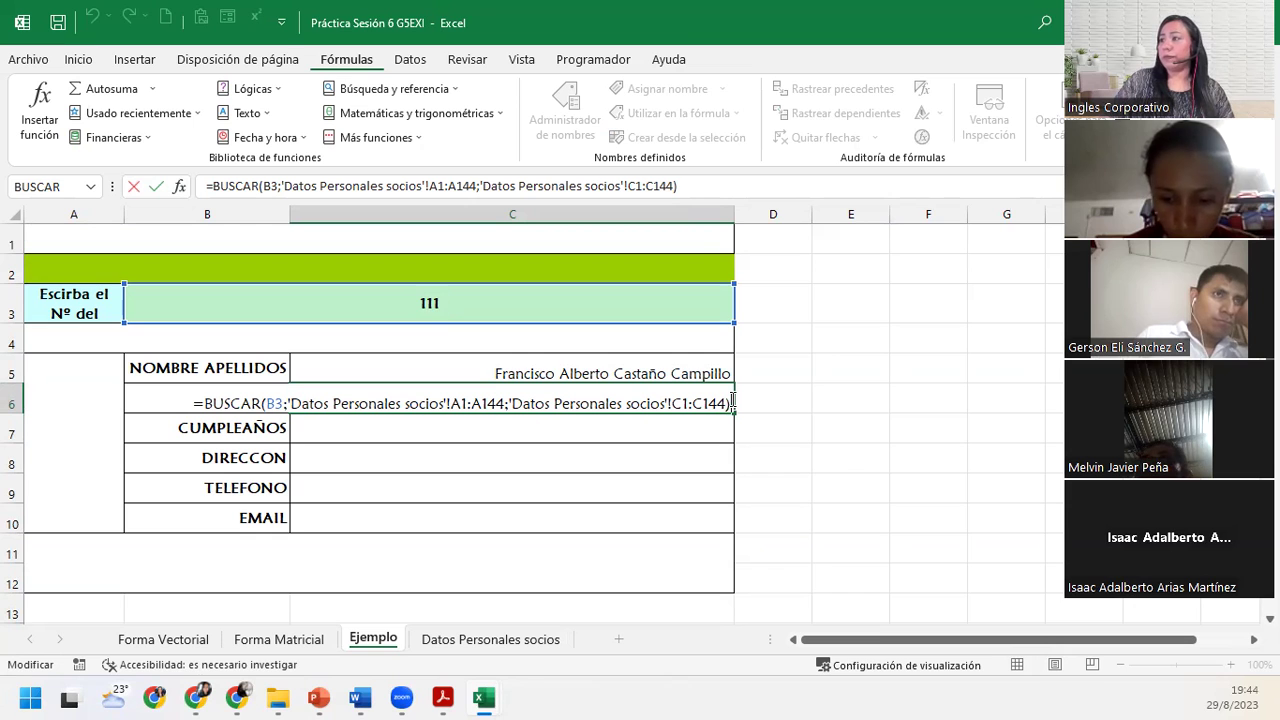
key("Return")
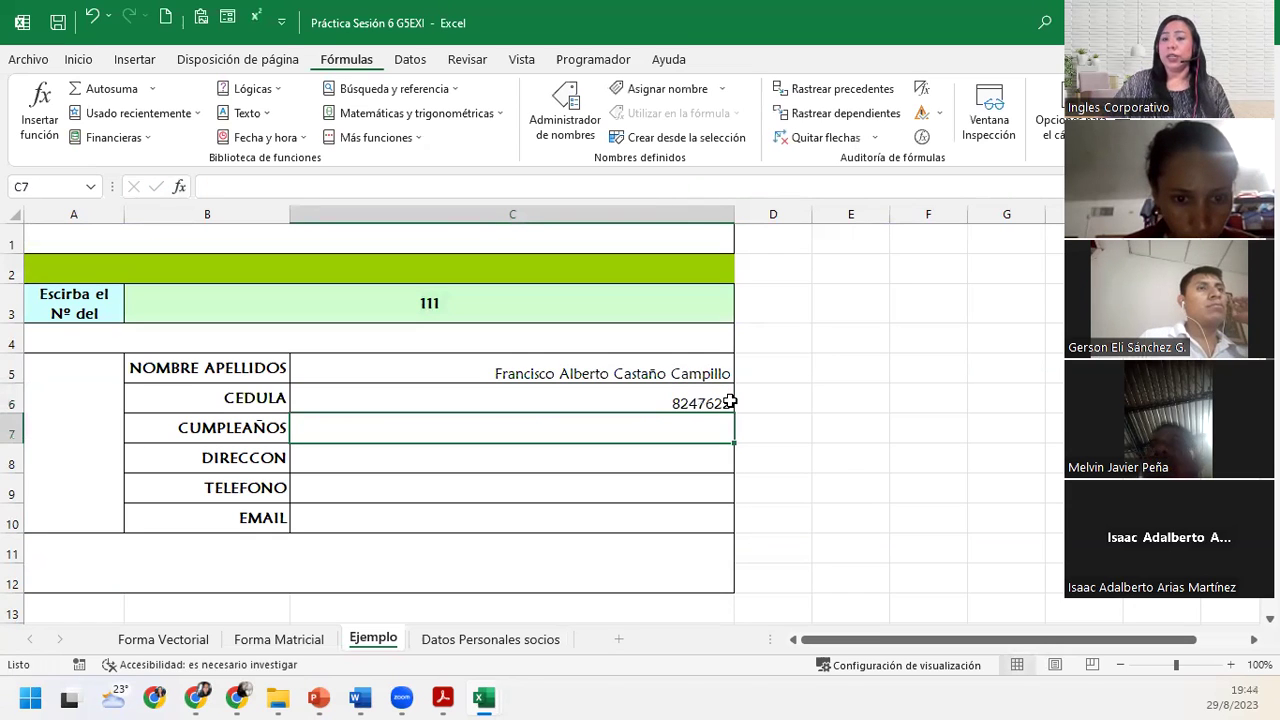
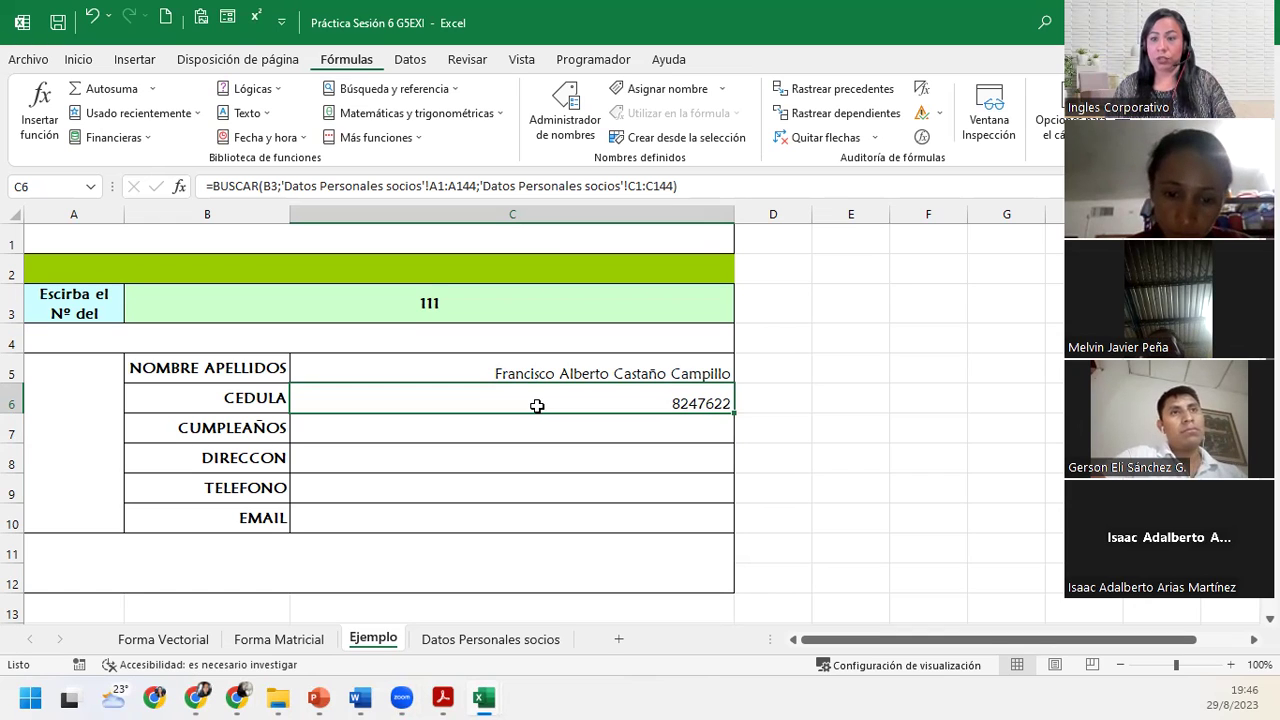
double_click(537, 405)
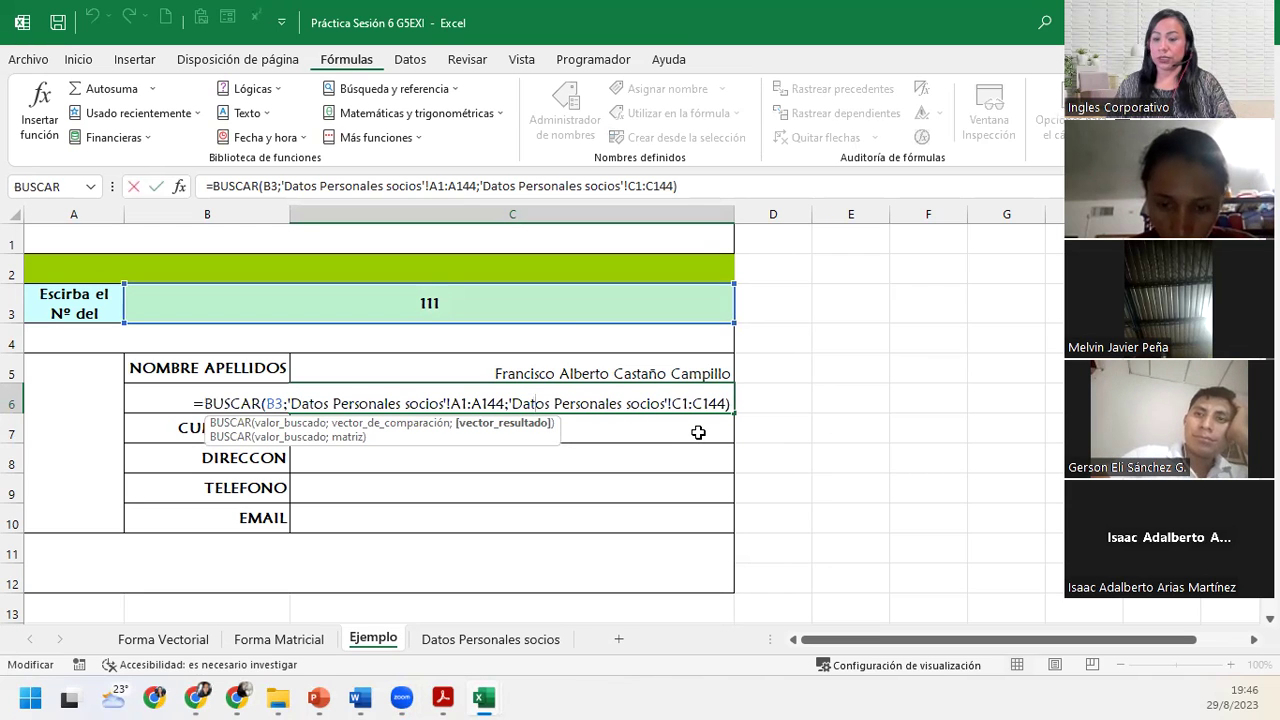
key("Return")
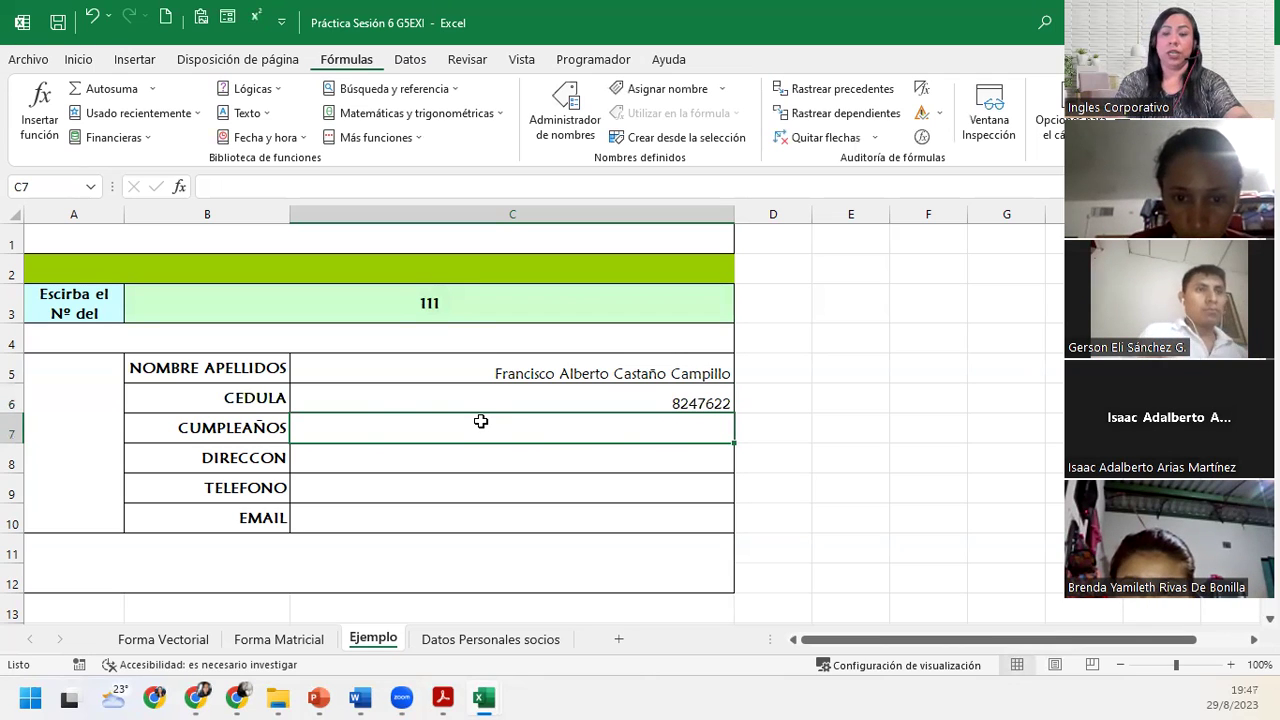
Begin a BUSCAR formula in C7 for CUMPLEAÑOS with the register number in B3 as the valor_buscado.
type("=busca")
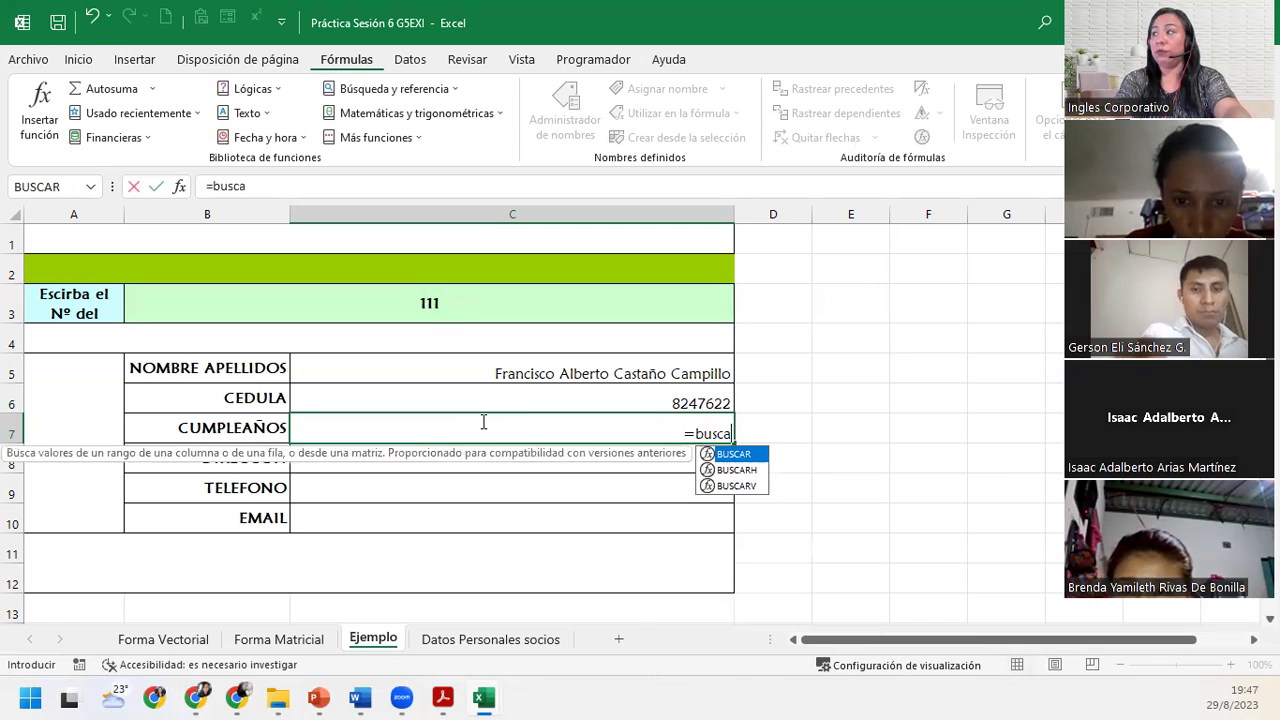
key("Tab")
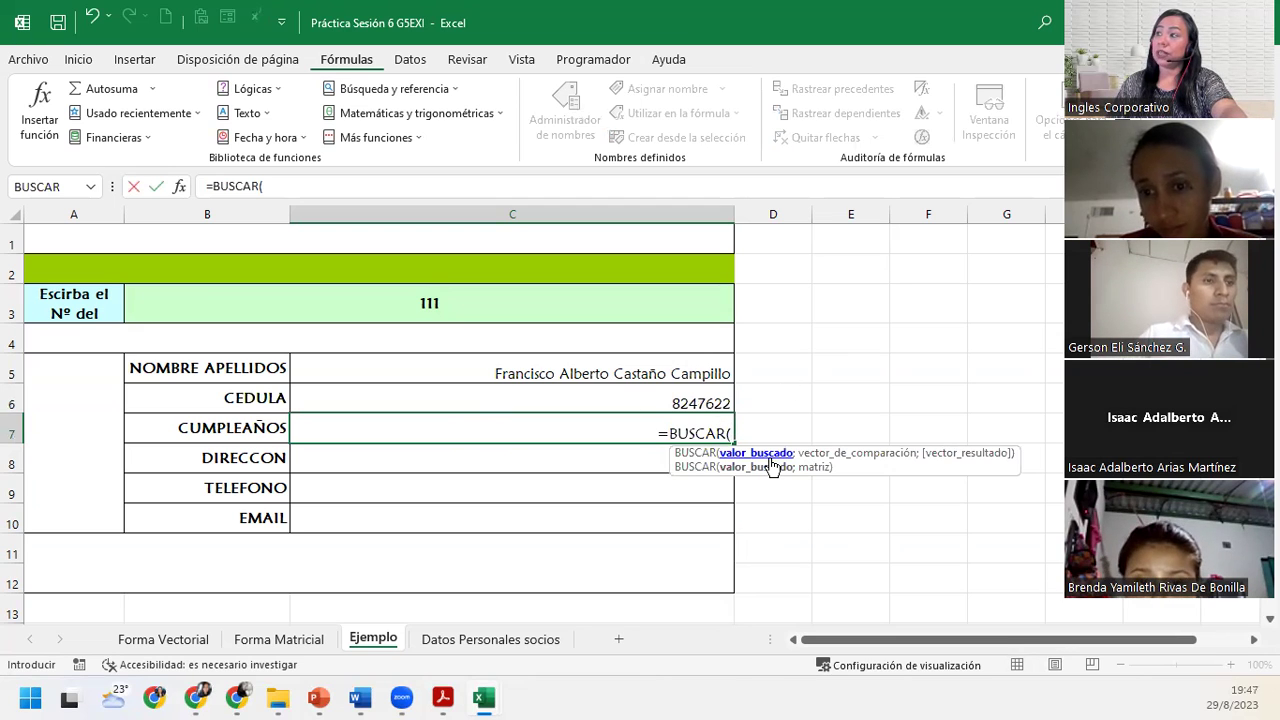
left_click(312, 302)
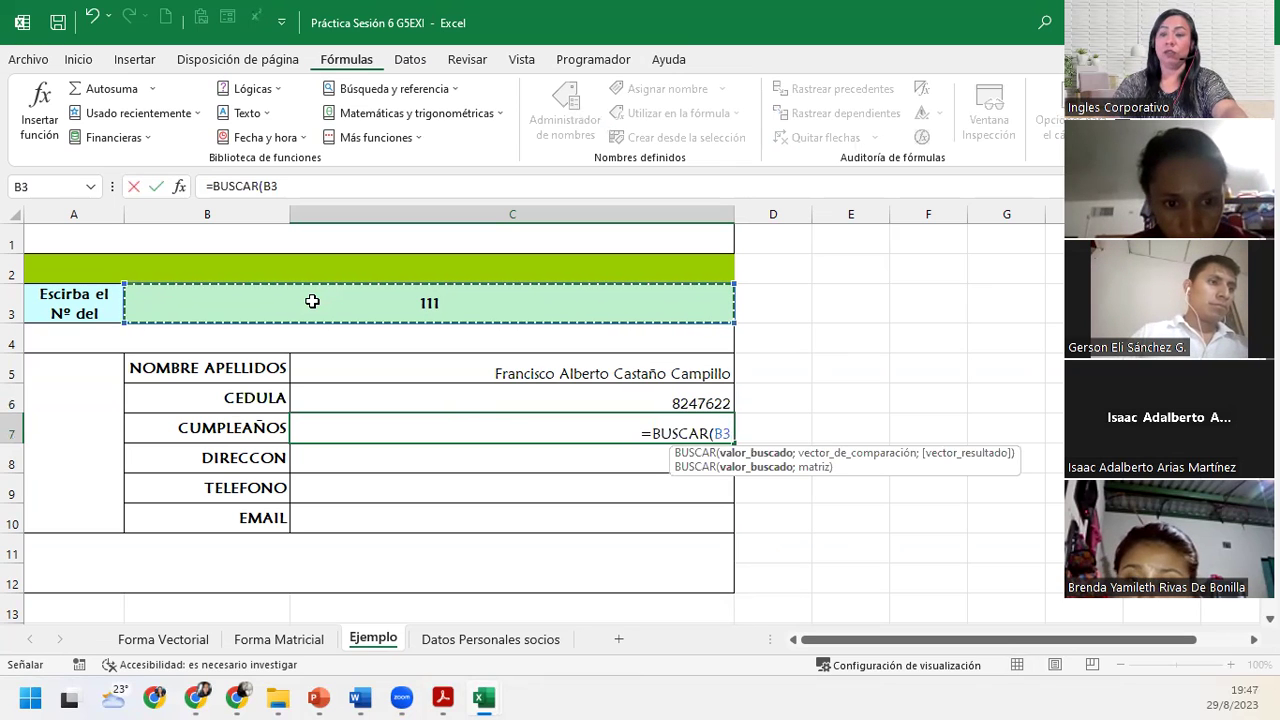
type(";")
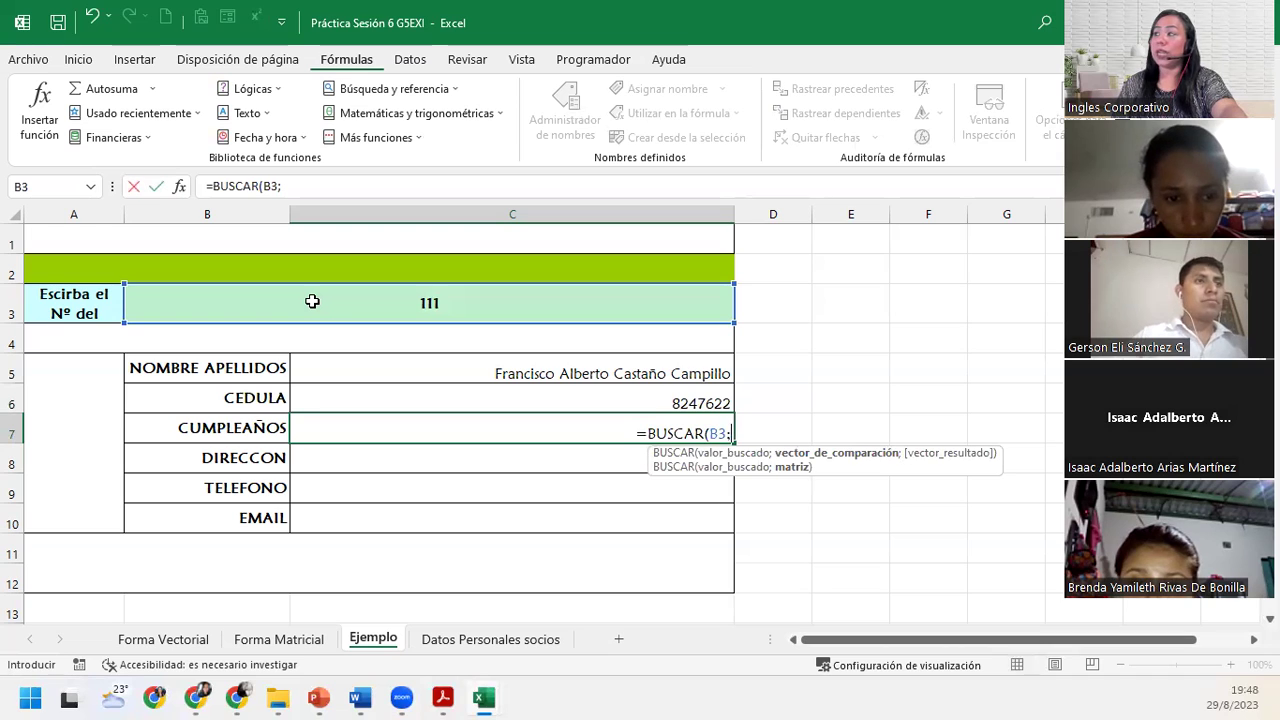
Set the CUMPLEAÑOS formula's vector_de_comparación to the REGISTRO range A1:A144 on the Datos Personales socios sheet.
left_click(476, 645)
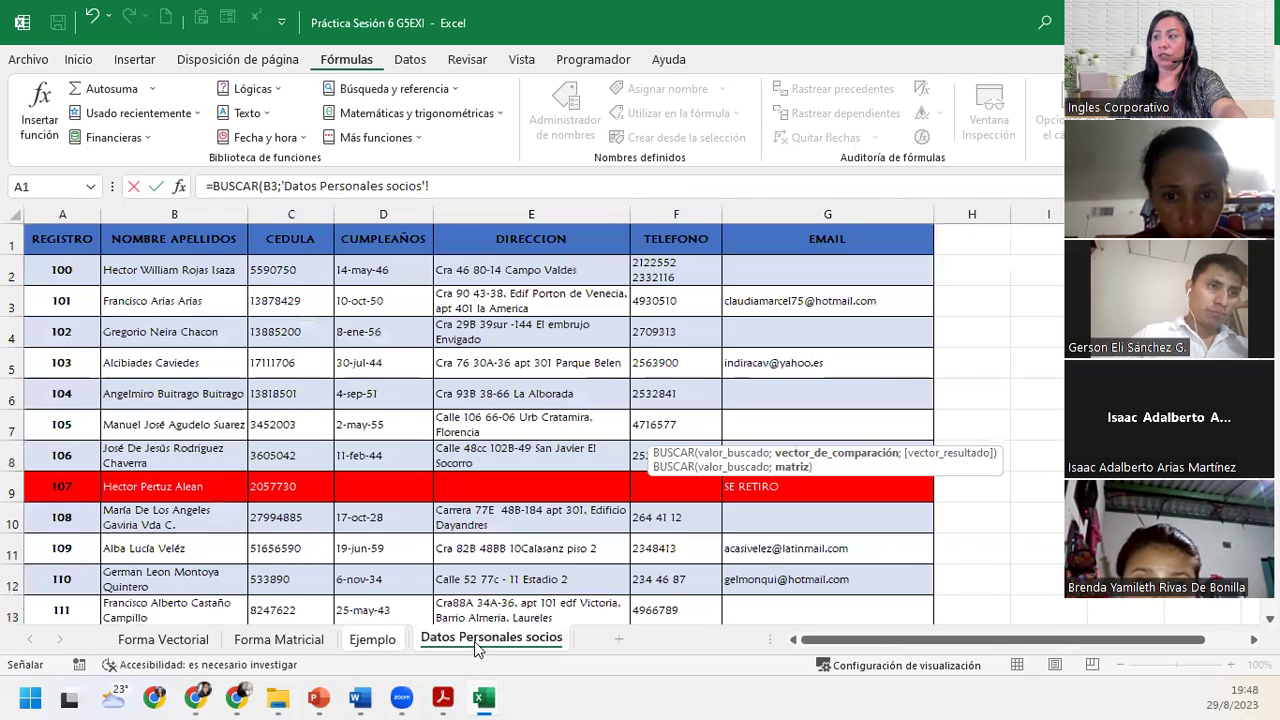
left_click(53, 238)
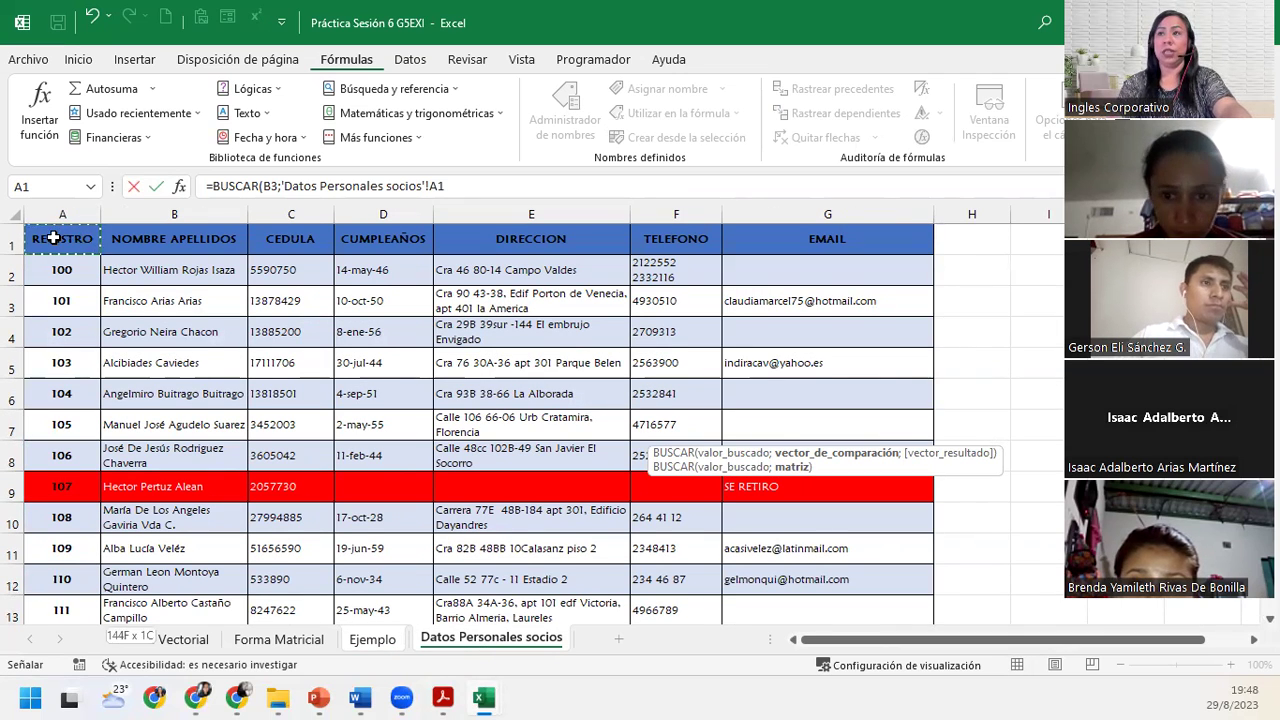
key("ctrl+shift+Down")
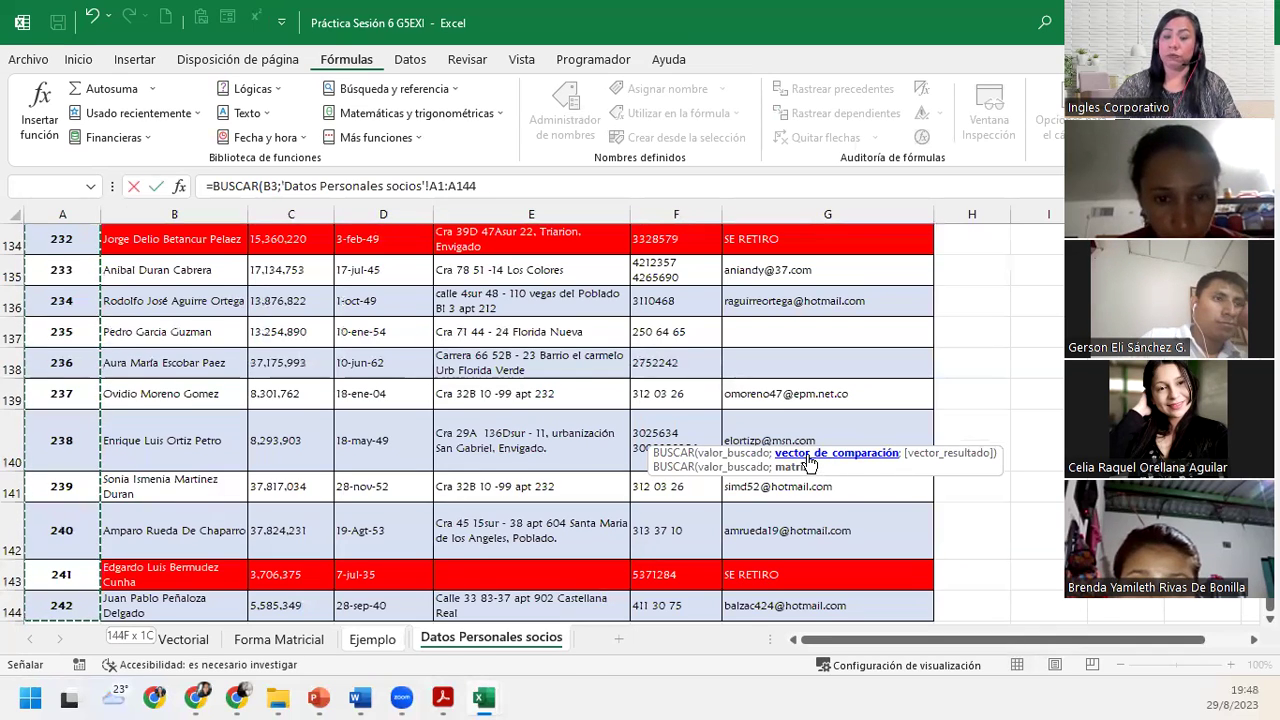
type(";")
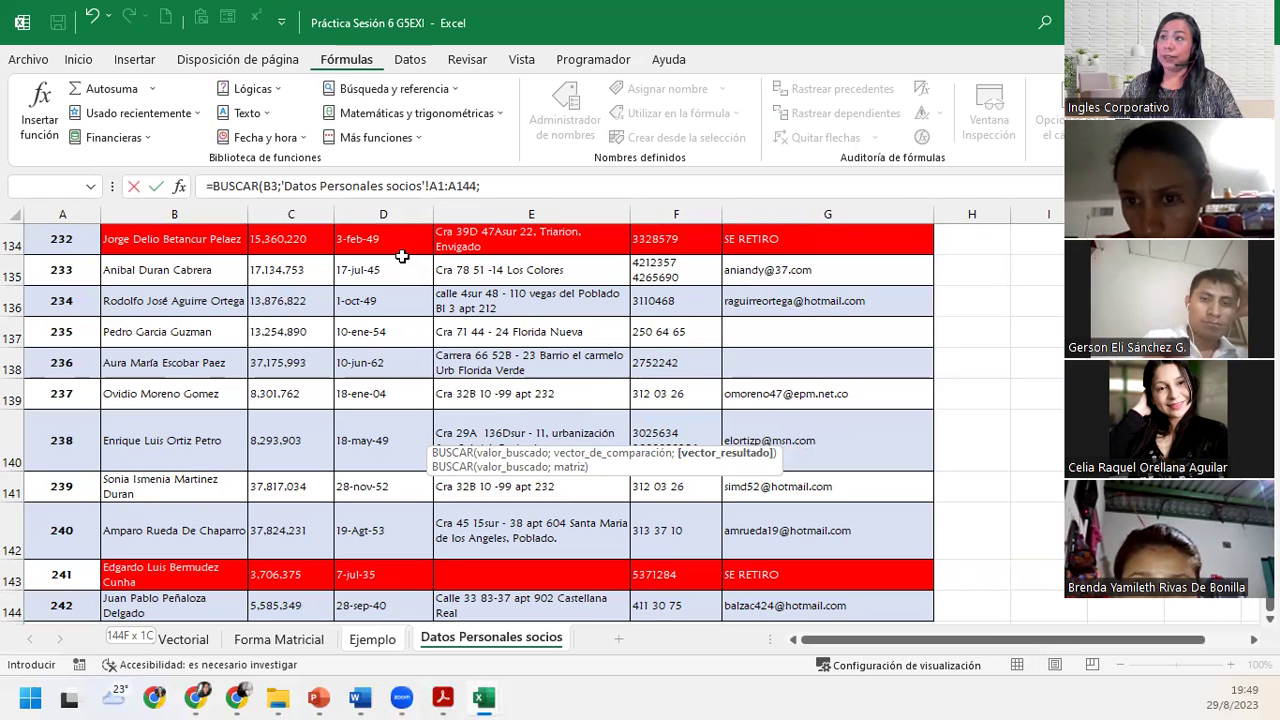
Set the vector_resultado to the CUMPLEAÑOS range D1:D144 on the Datos Personales socios sheet and complete the formula.
left_click(388, 606)
left_click_drag(388, 606, 372, 252)
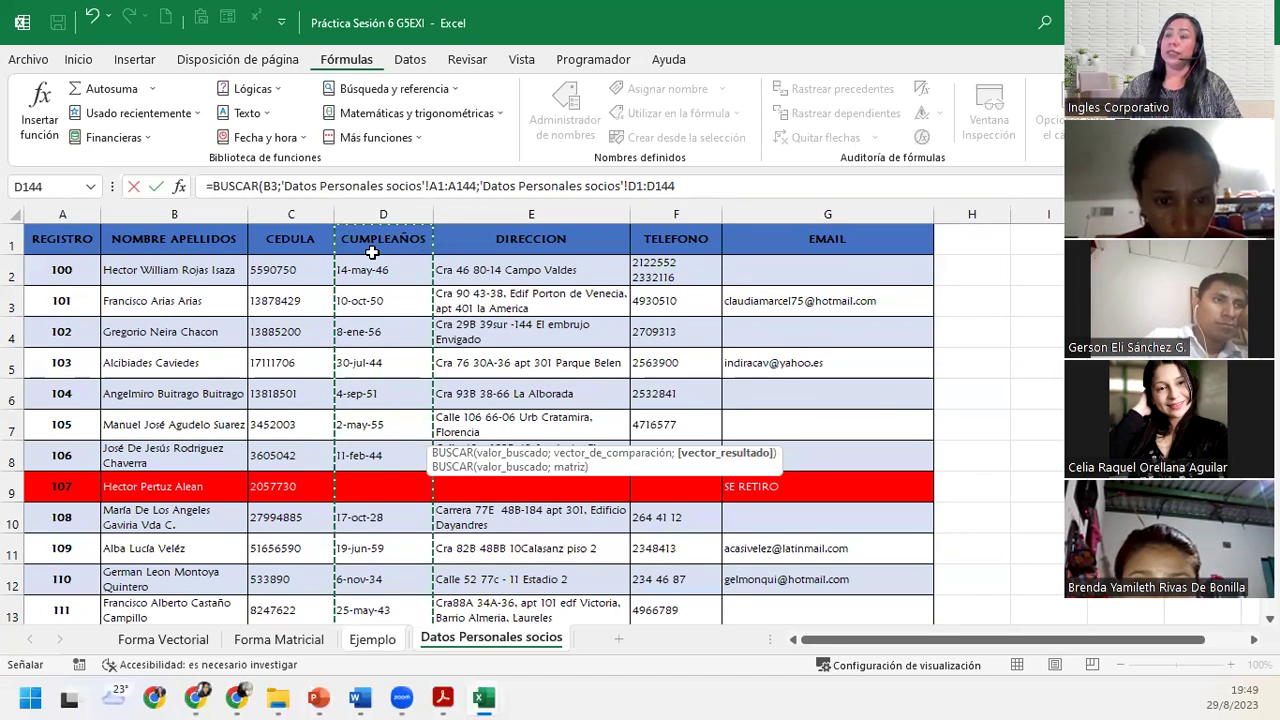
type(")")
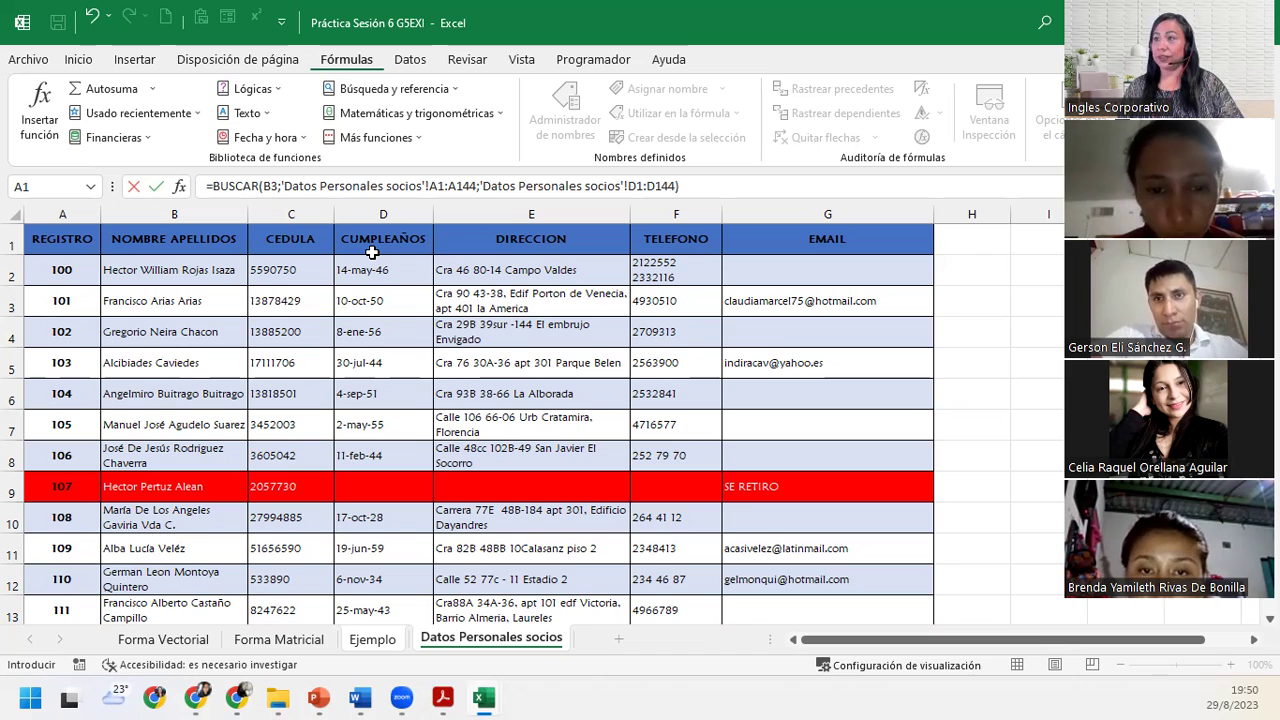
key("ctrl+Page_Up")
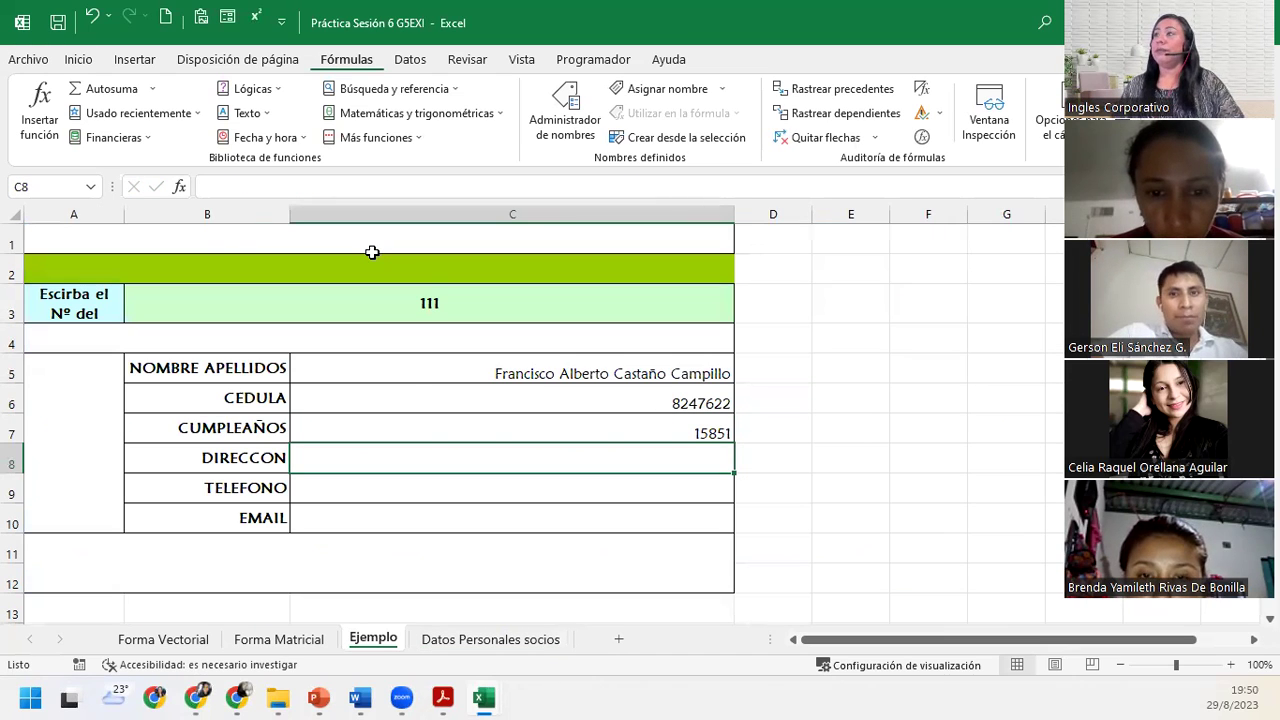
Format the CUMPLEAÑOS result in C7 as a short date (Fecha corta).
left_click(430, 425)
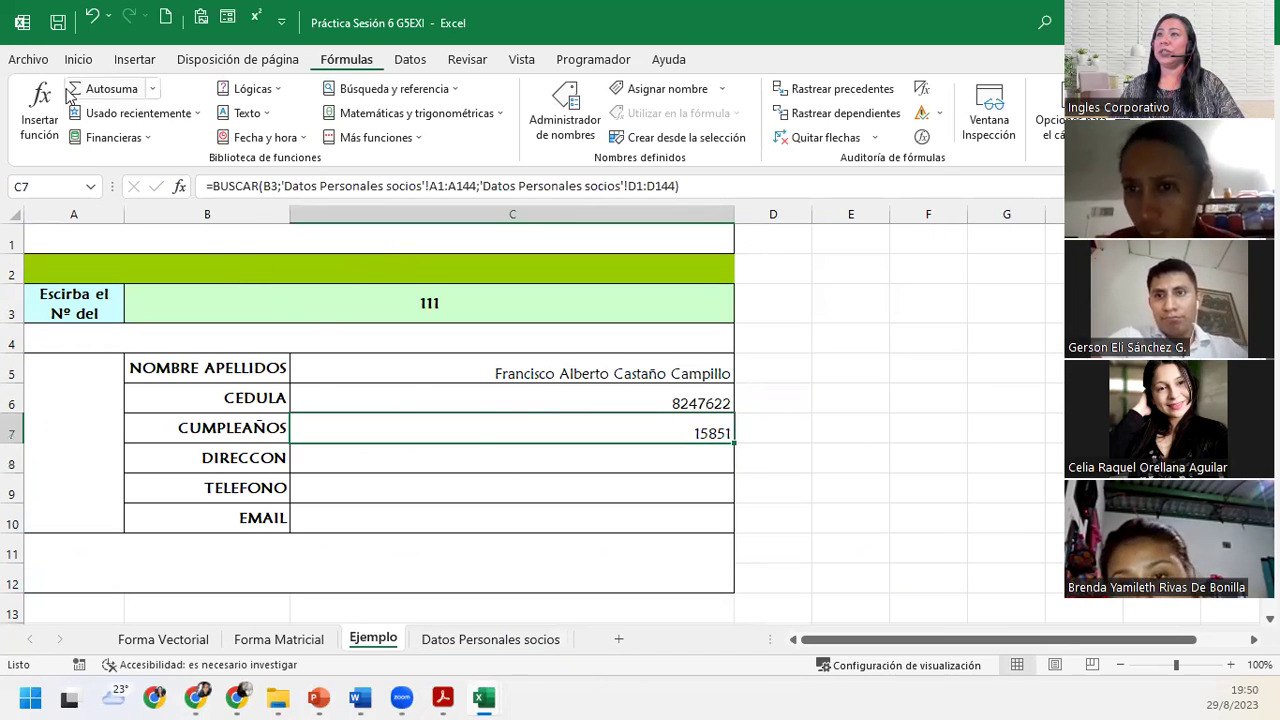
left_click(79, 60)
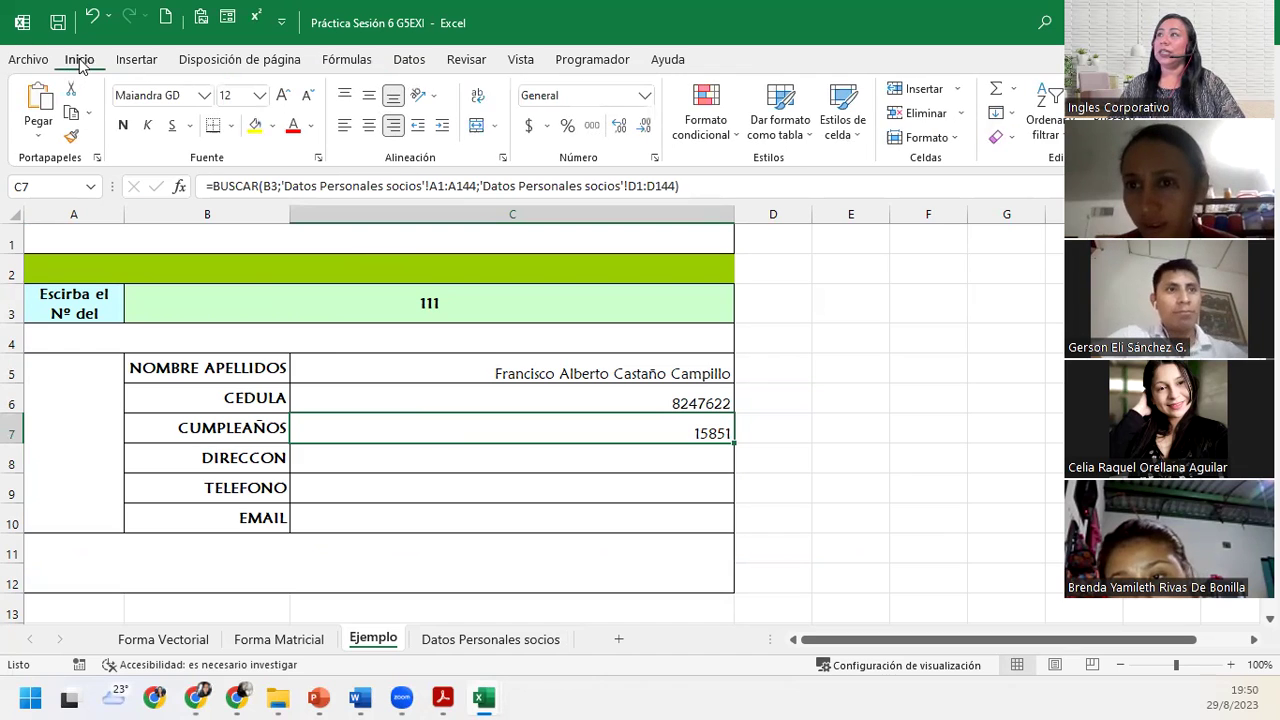
left_click(645, 95)
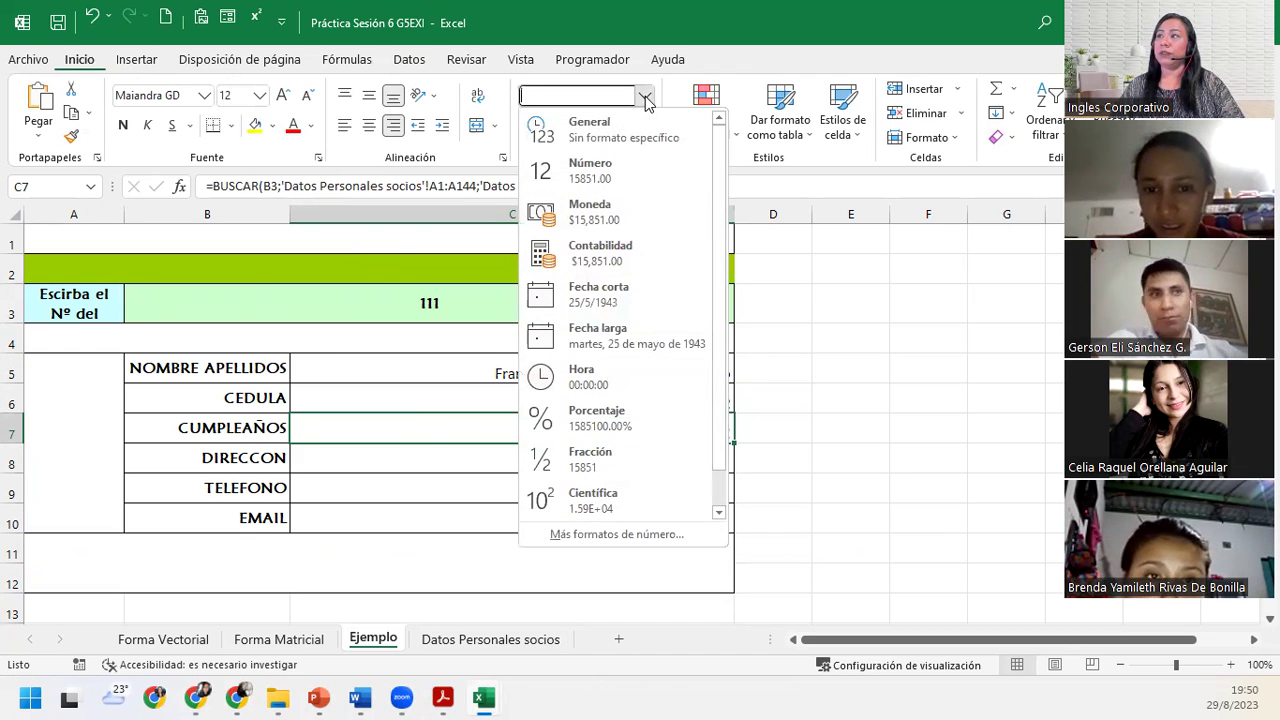
left_click(643, 294)
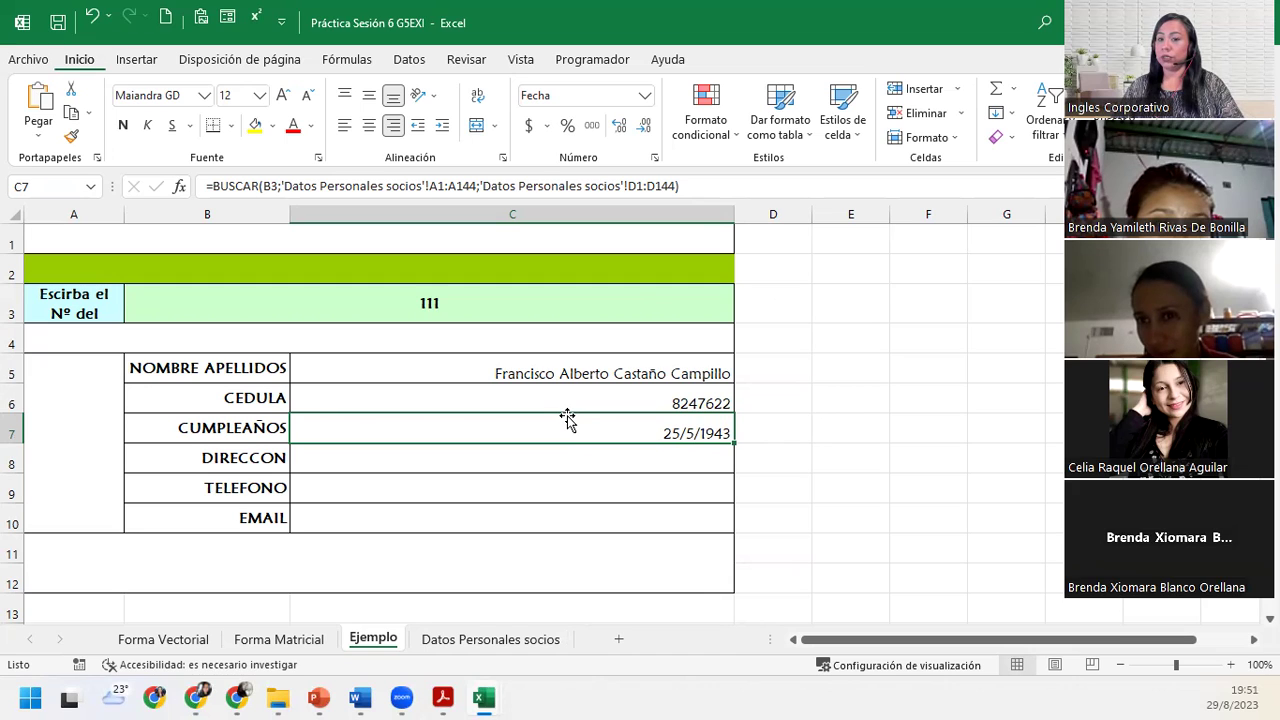
Correct the spelling of the address label in B8 to DIRECCION.
left_click(551, 463)
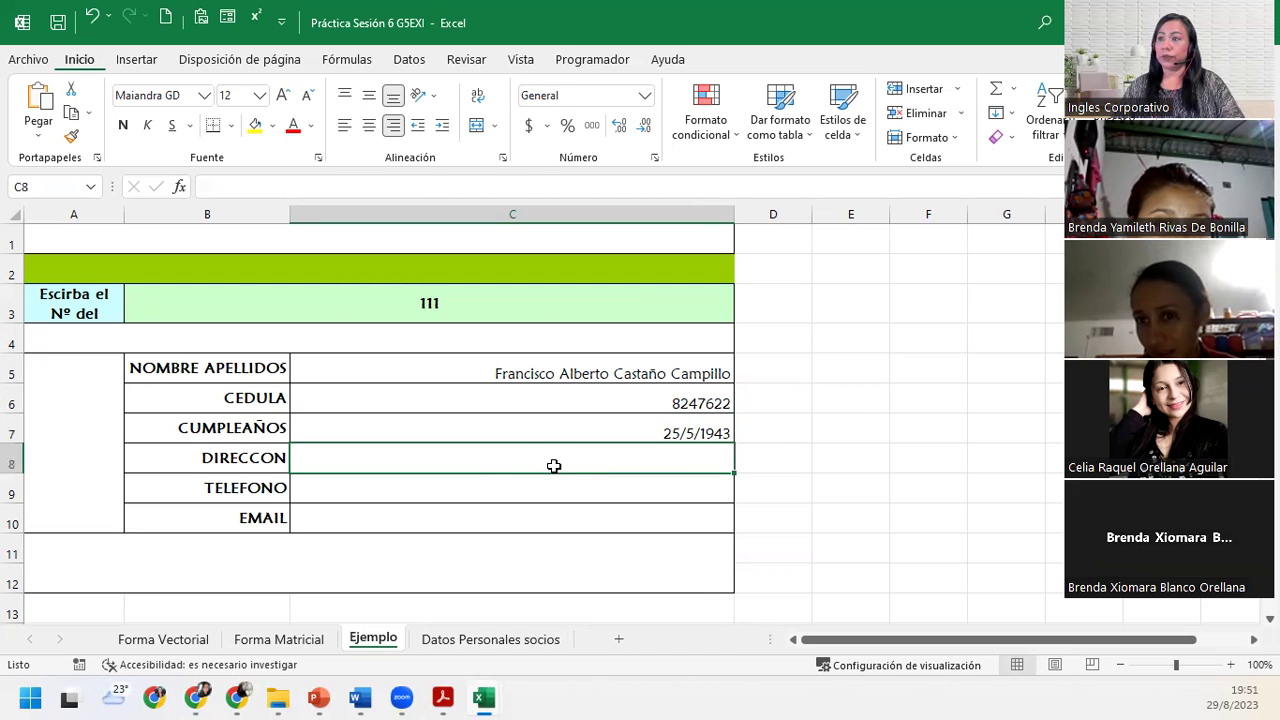
left_click_drag(430, 455, 430, 521)
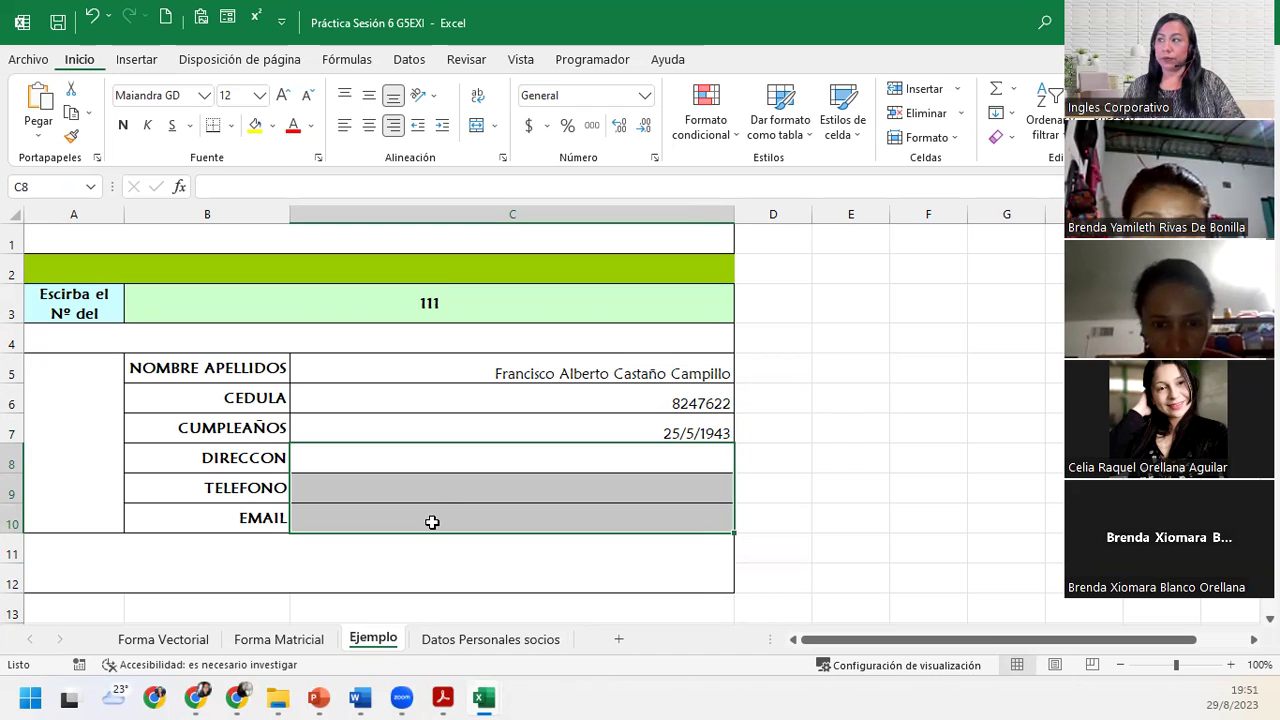
left_click(531, 452)
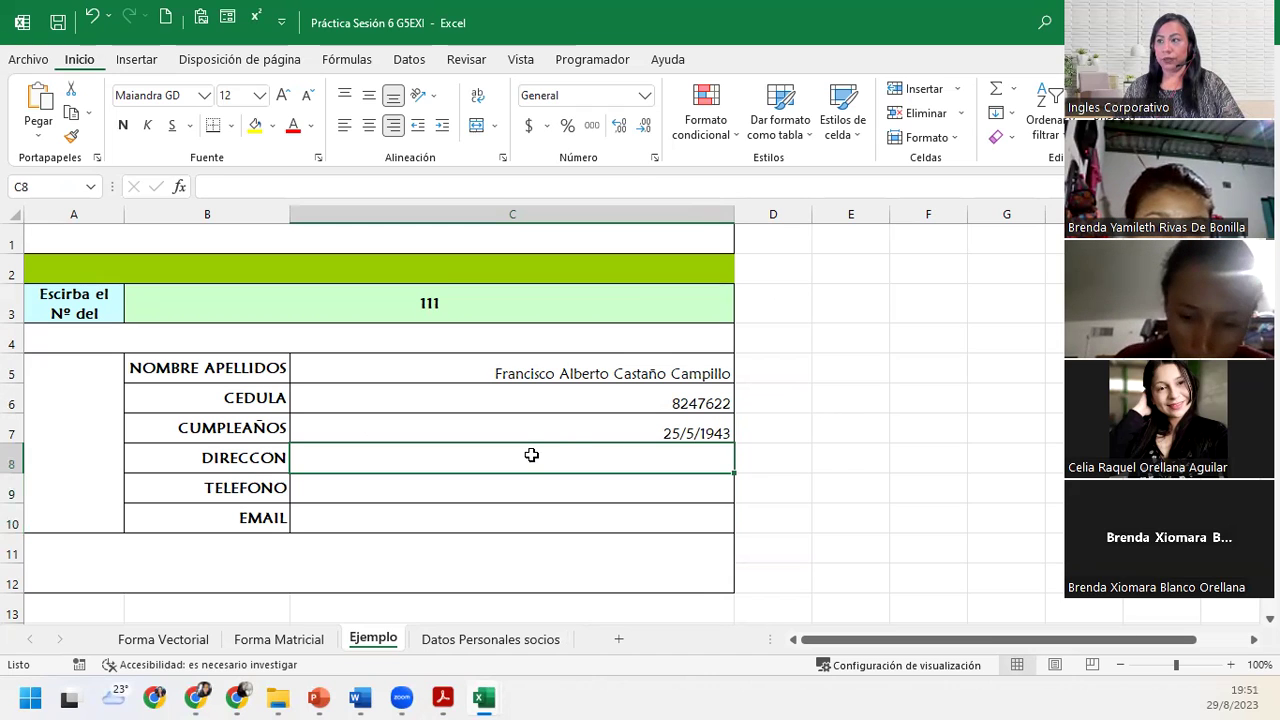
double_click(257, 458)
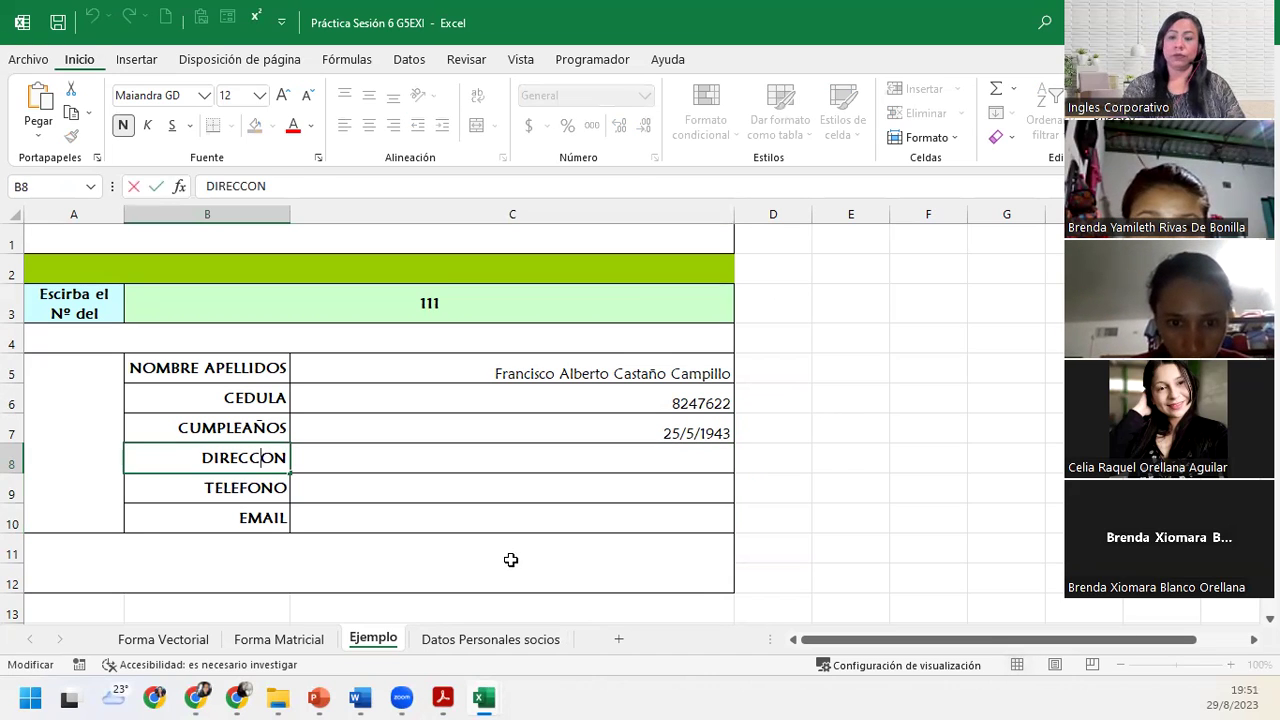
type("I")
key("BackSpace")
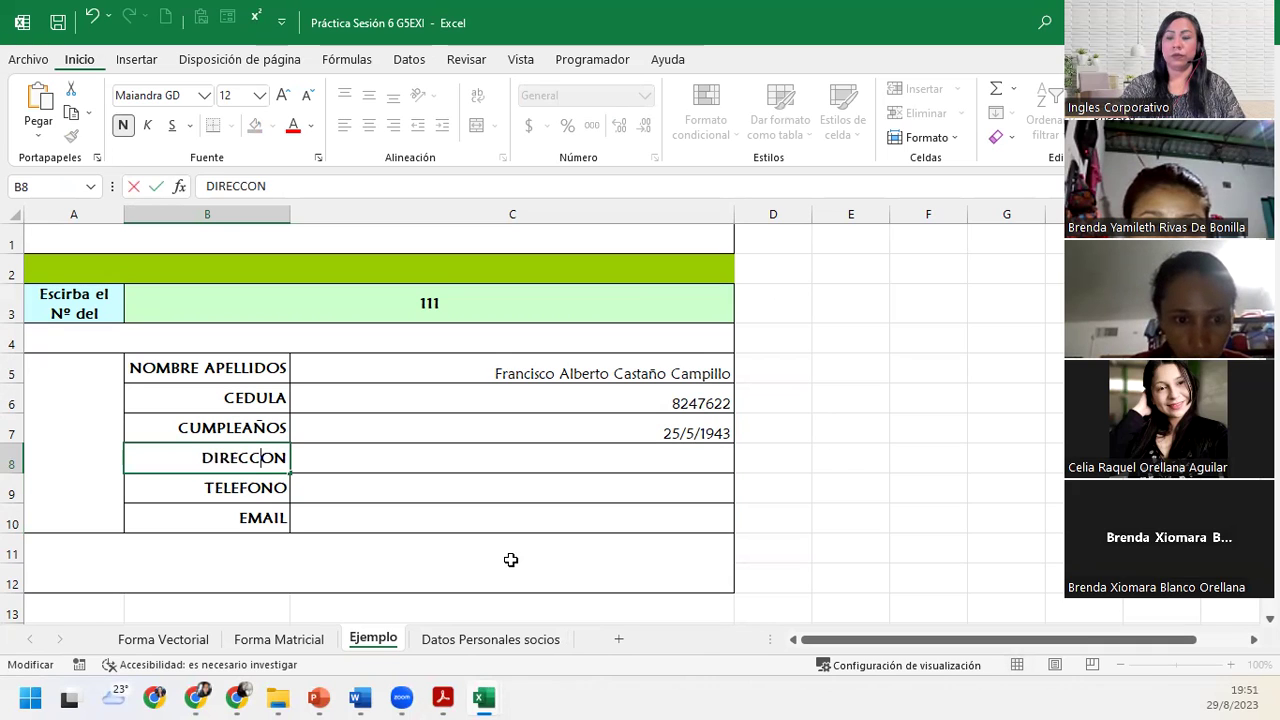
type("I")
key("Return")
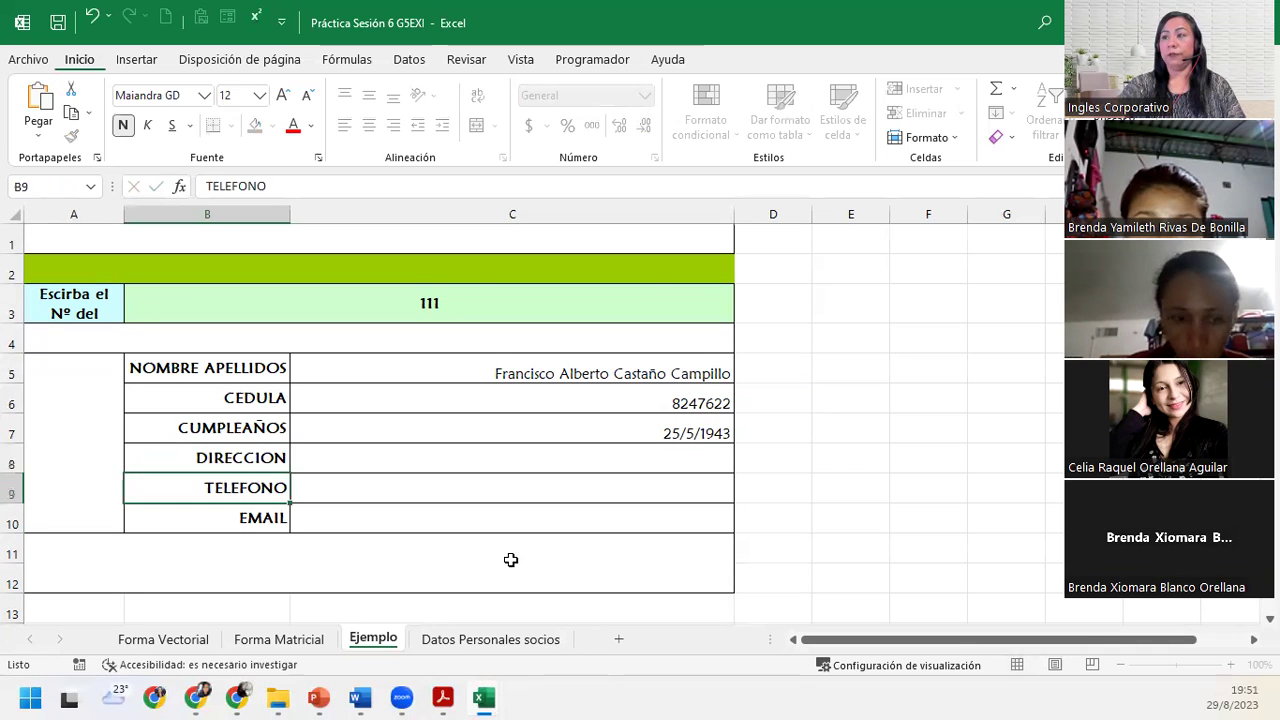
Review the arguments of the BUSCAR formula in C7 under magnification, then close the formula and the magnifier.
left_click(609, 462)
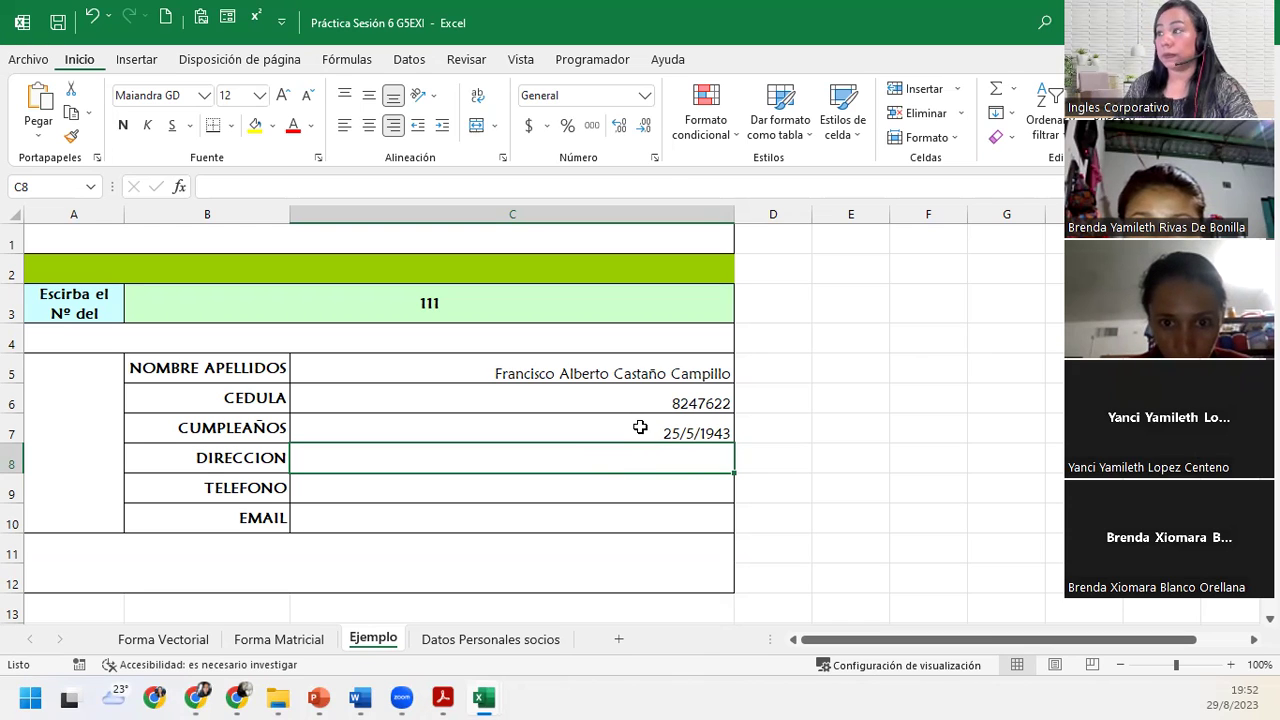
double_click(641, 428)
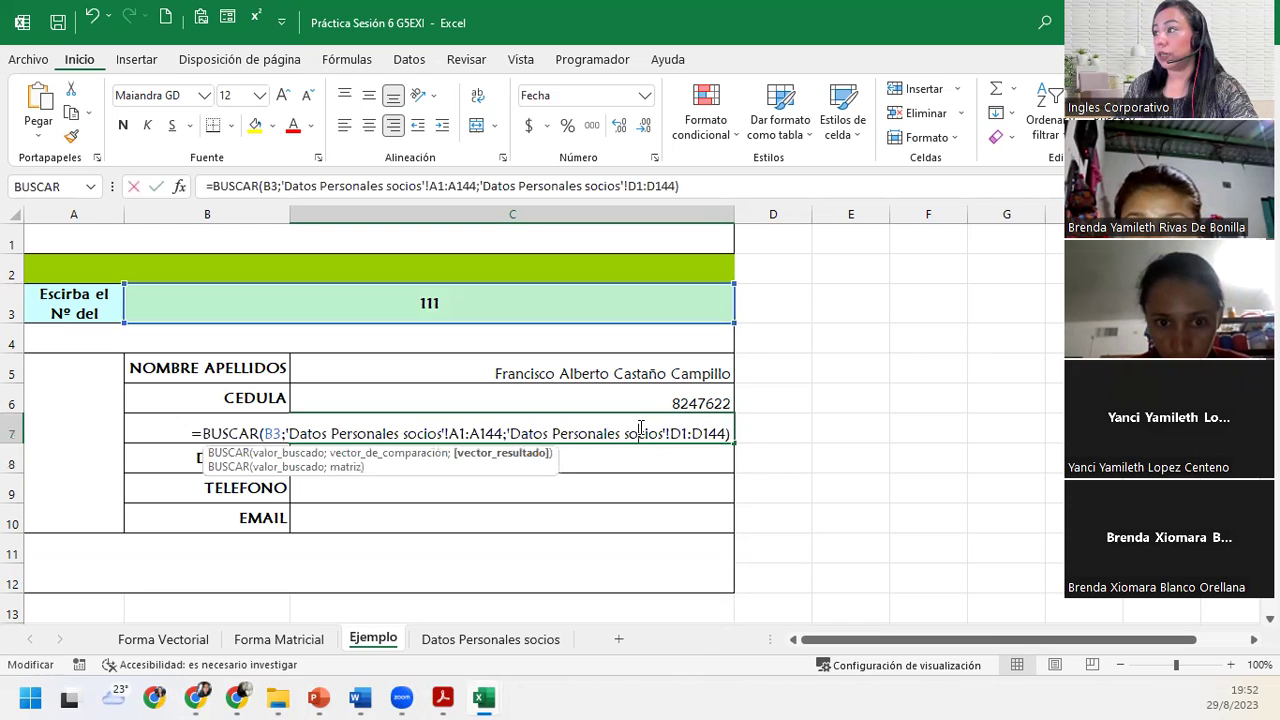
left_click(731, 428)
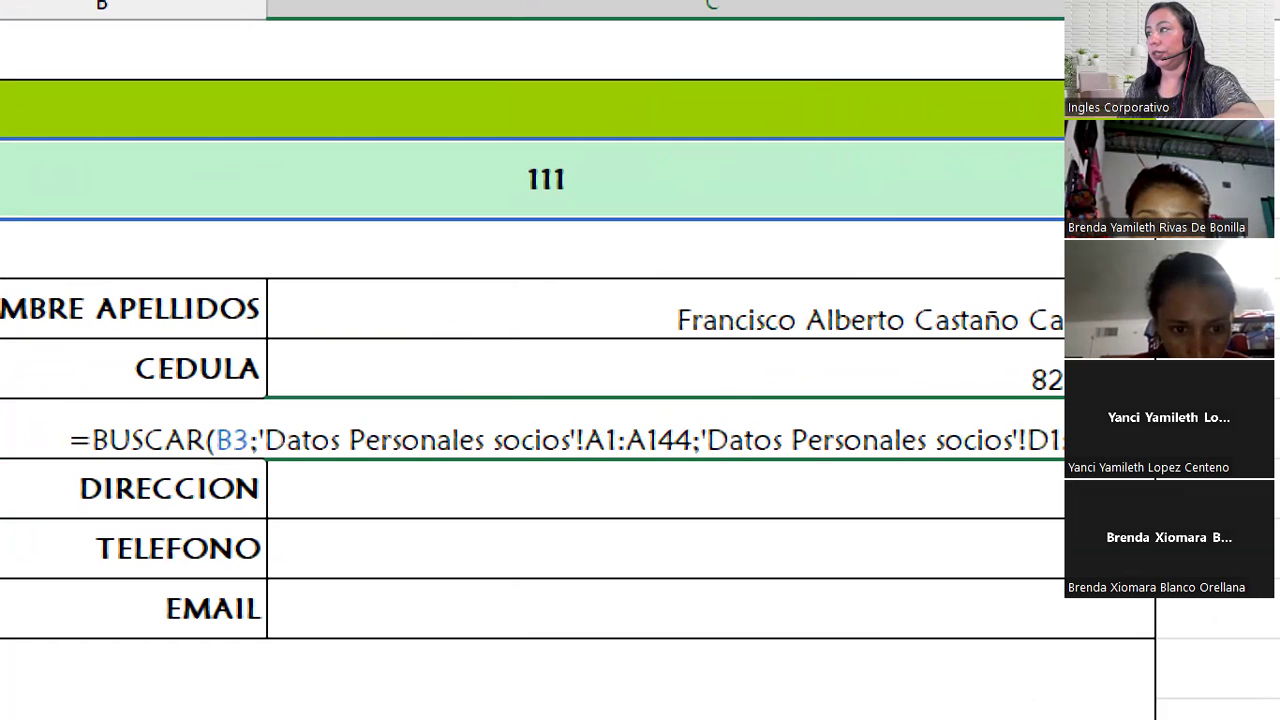
key("Return")
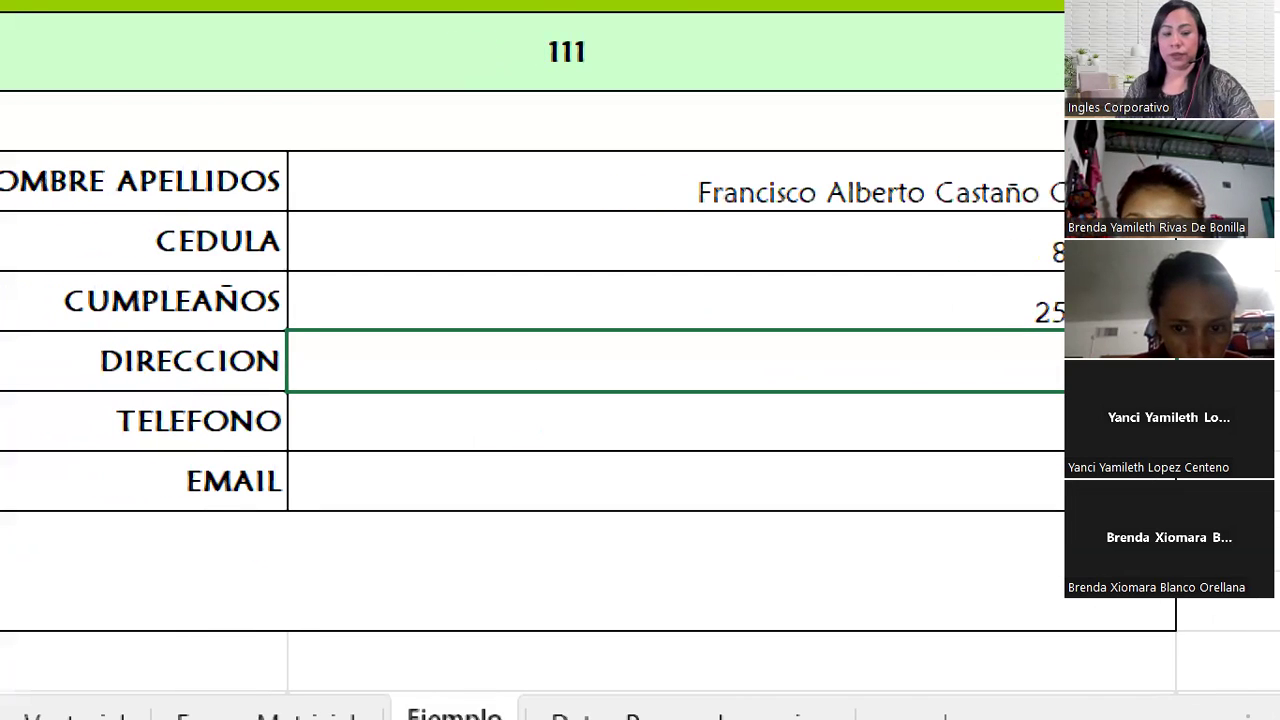
key("super+Escape")
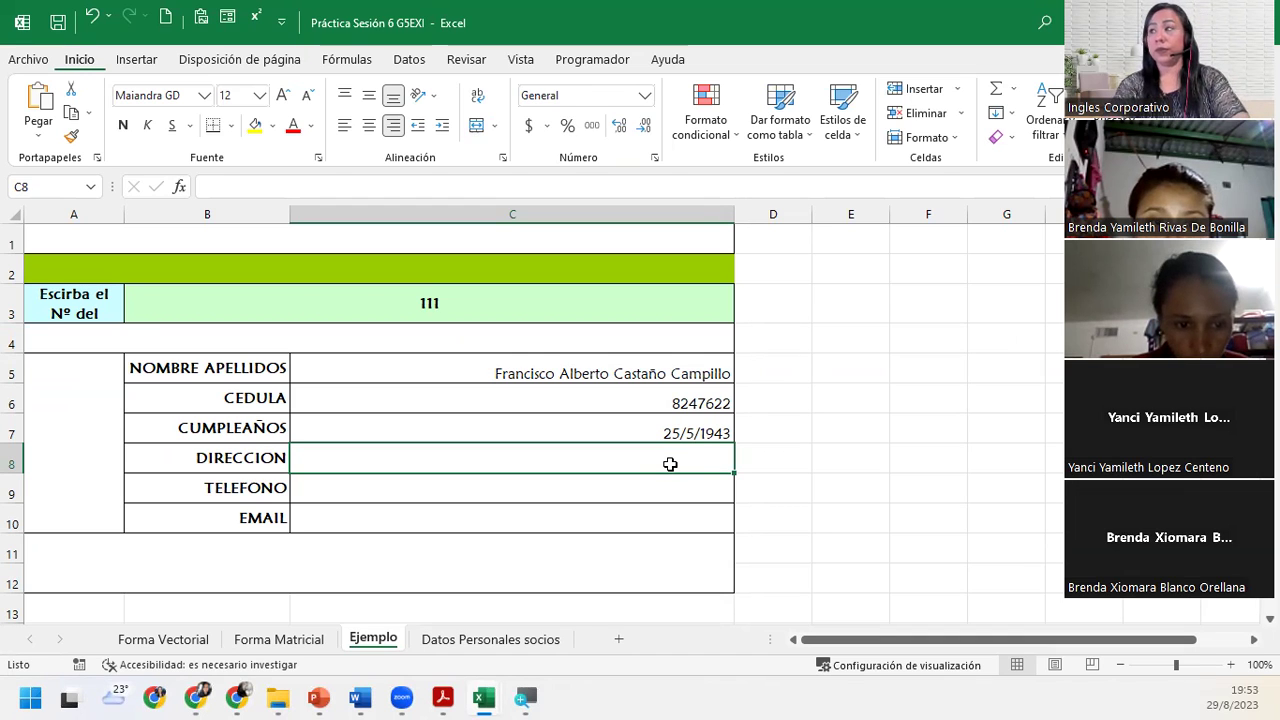
Begin a BUSCAR formula in C8 for DIRECCION with the register number in B3 as the valor_buscado.
type("=buscar")
key("Tab")
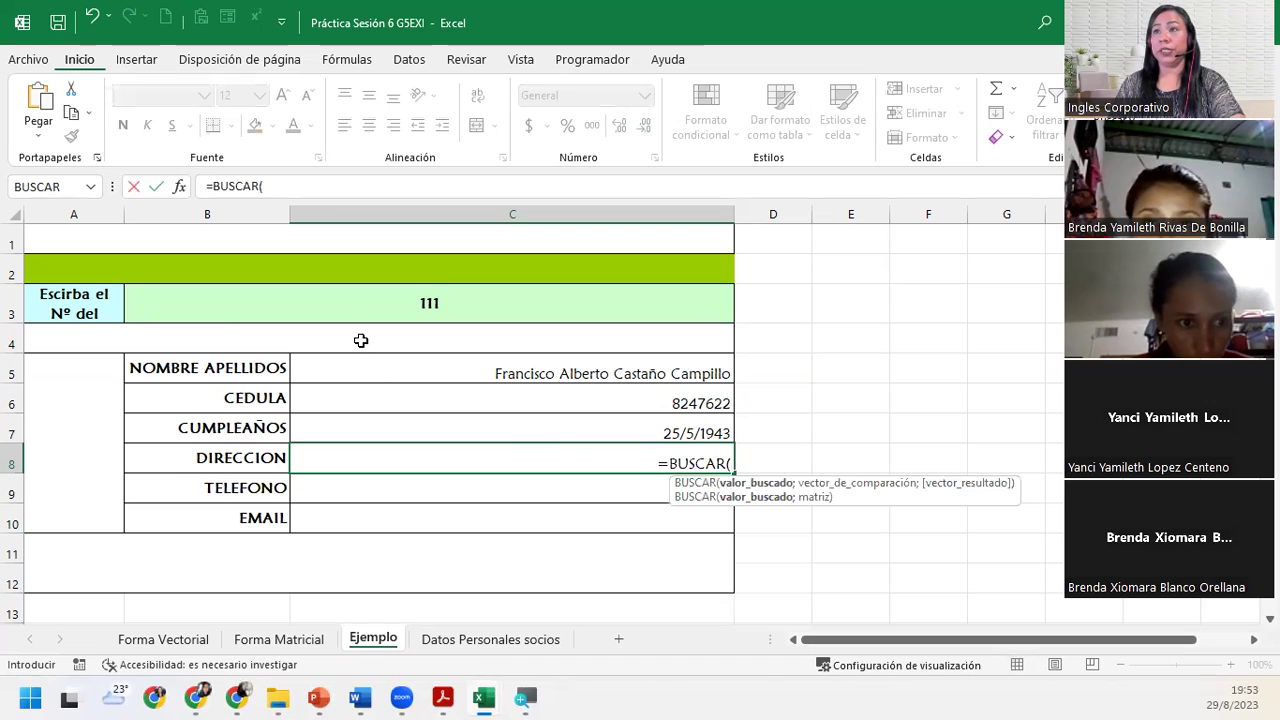
left_click(342, 290)
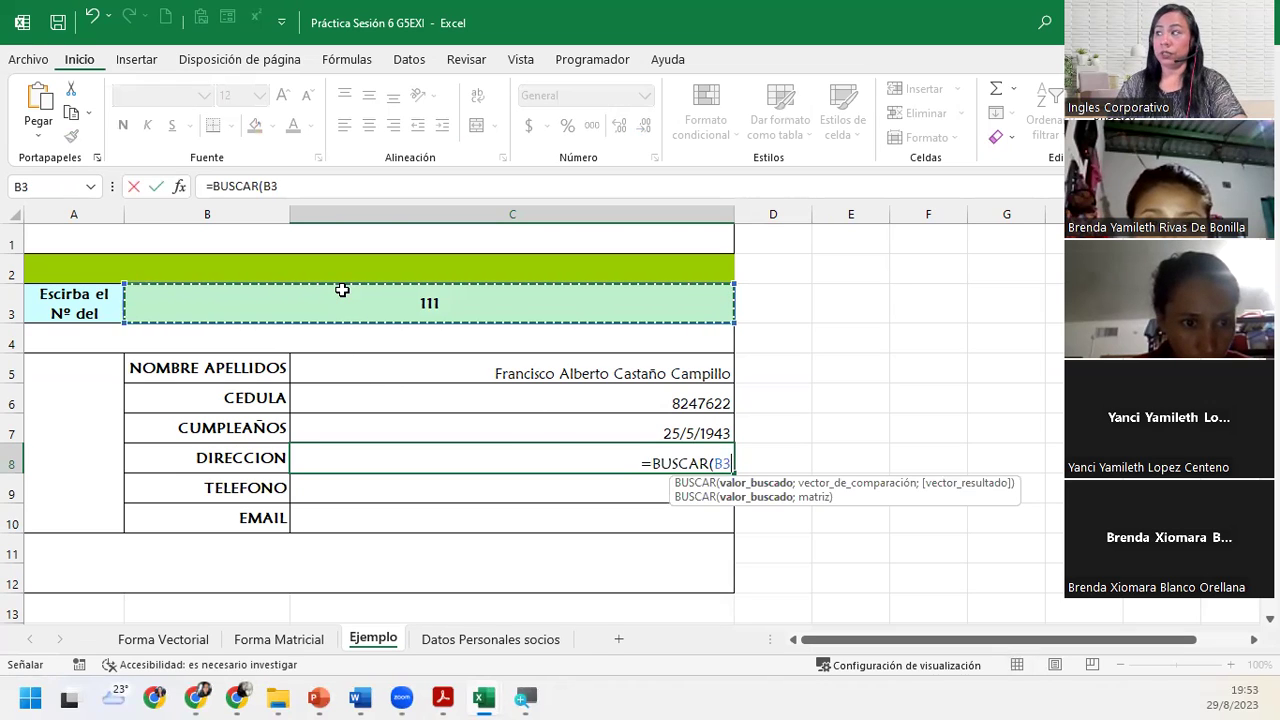
type(";")
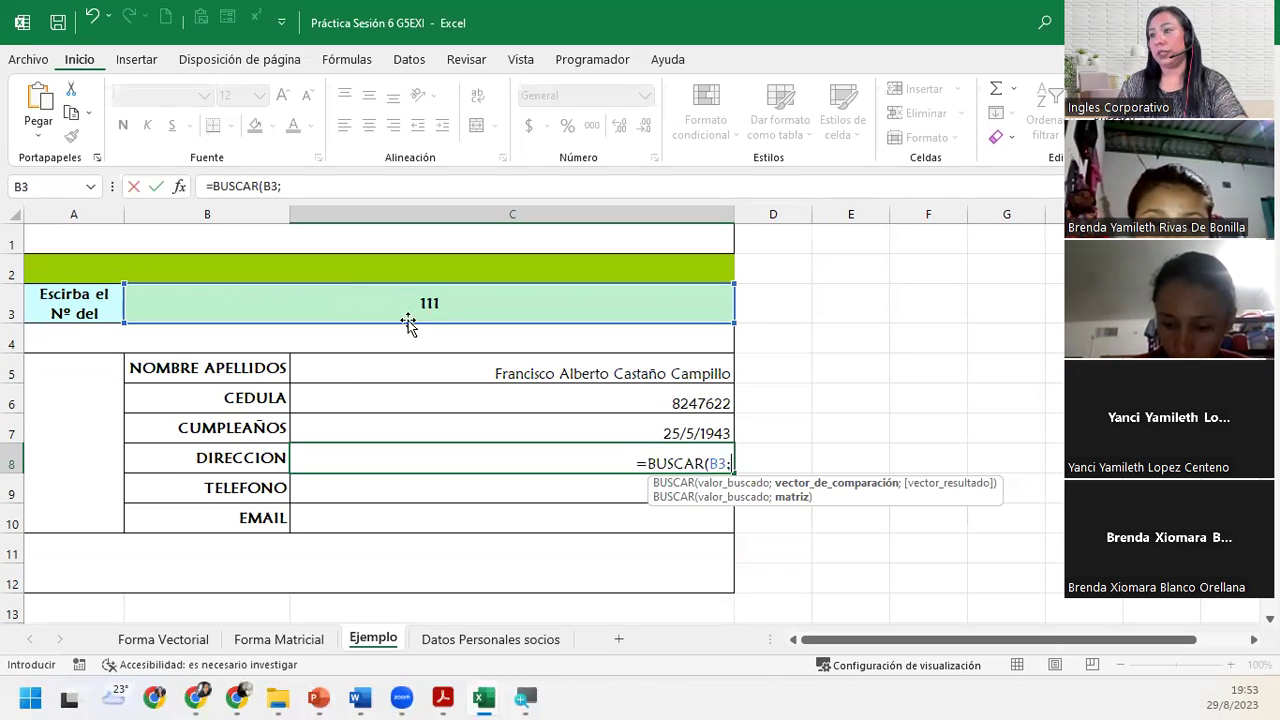
Set the vector_de_comparación of the C8 formula to the REGISTRO column A1:A144 on the Datos Personales socios sheet.
left_click(519, 641)
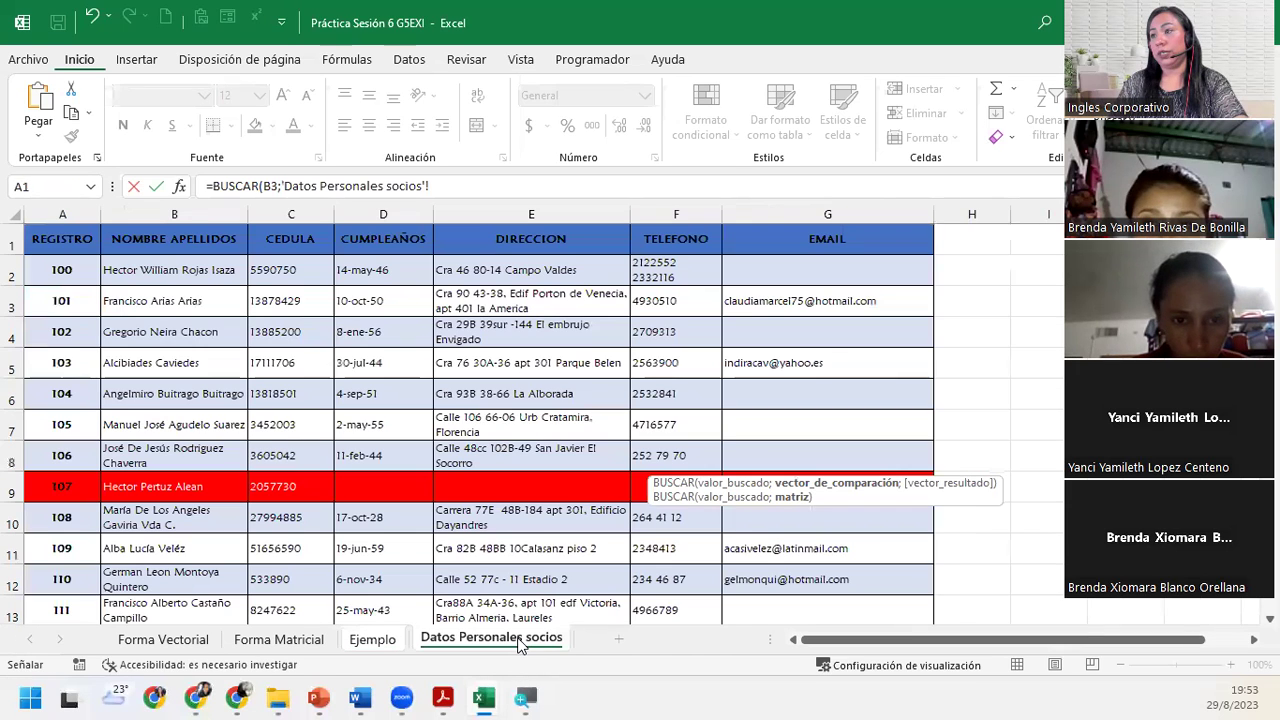
left_click(47, 239)
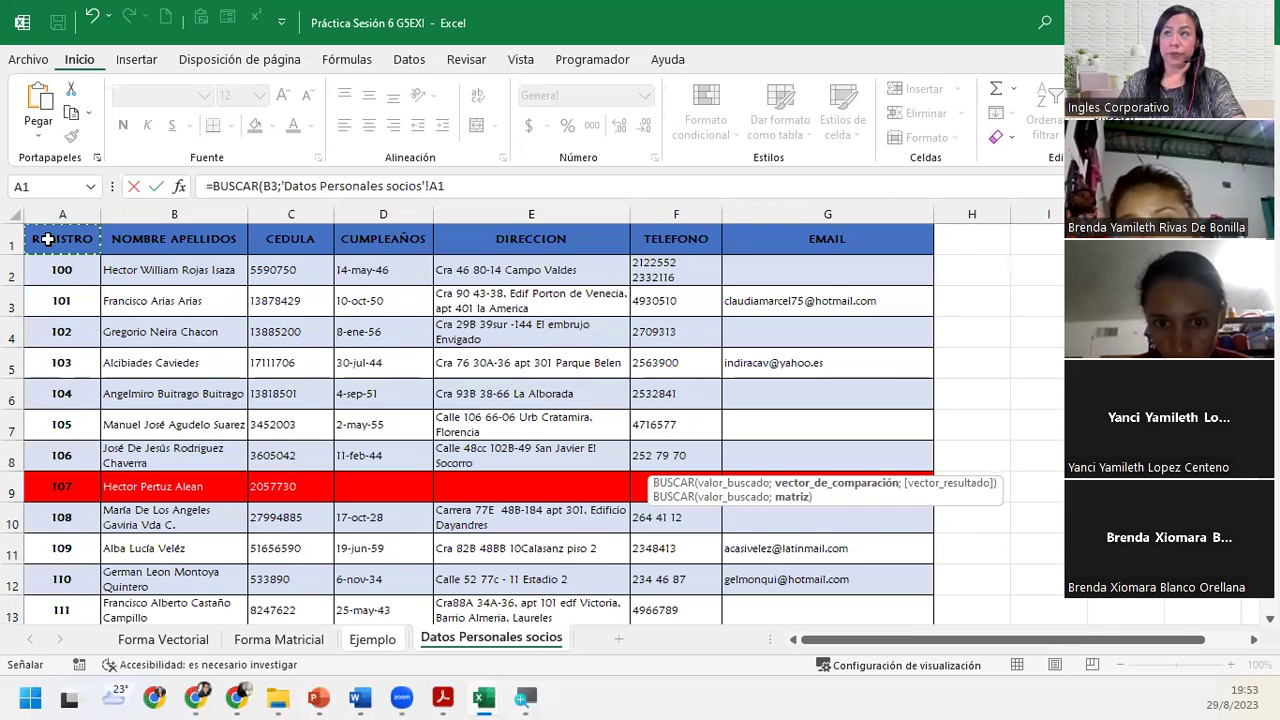
key("ctrl+shift+Down")
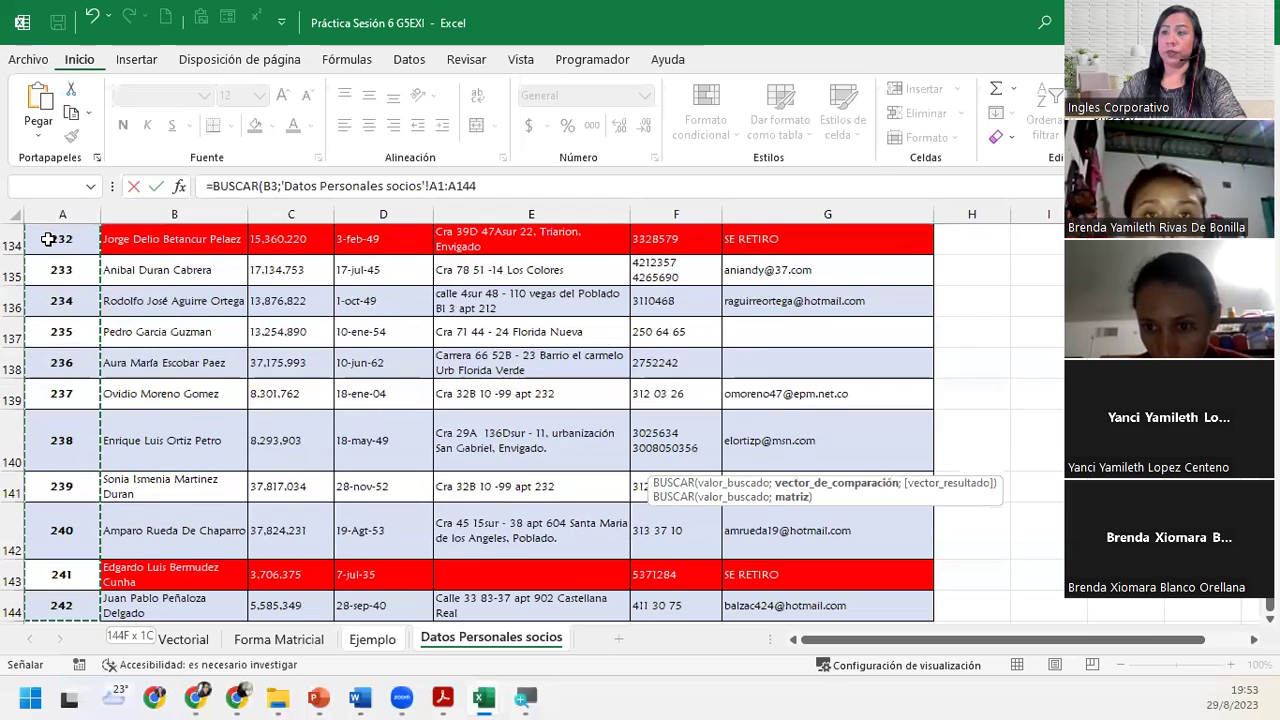
key("ctrl+semicolon")
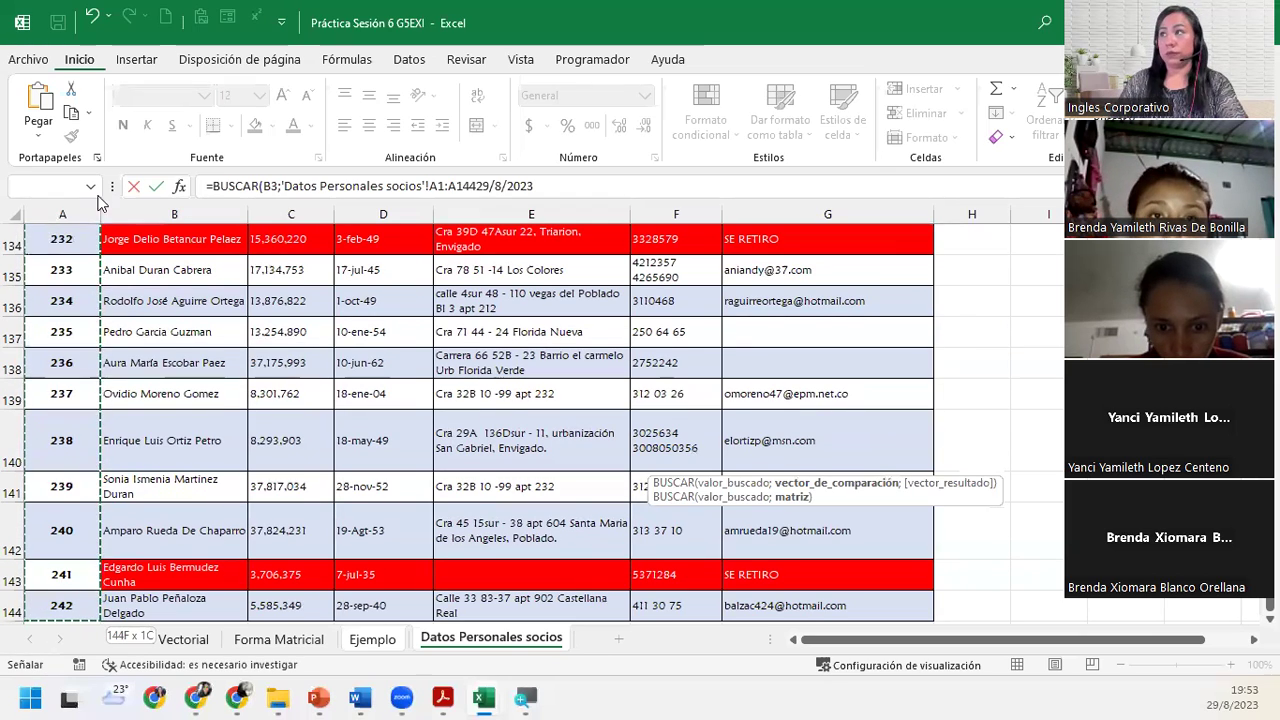
left_click(564, 186)
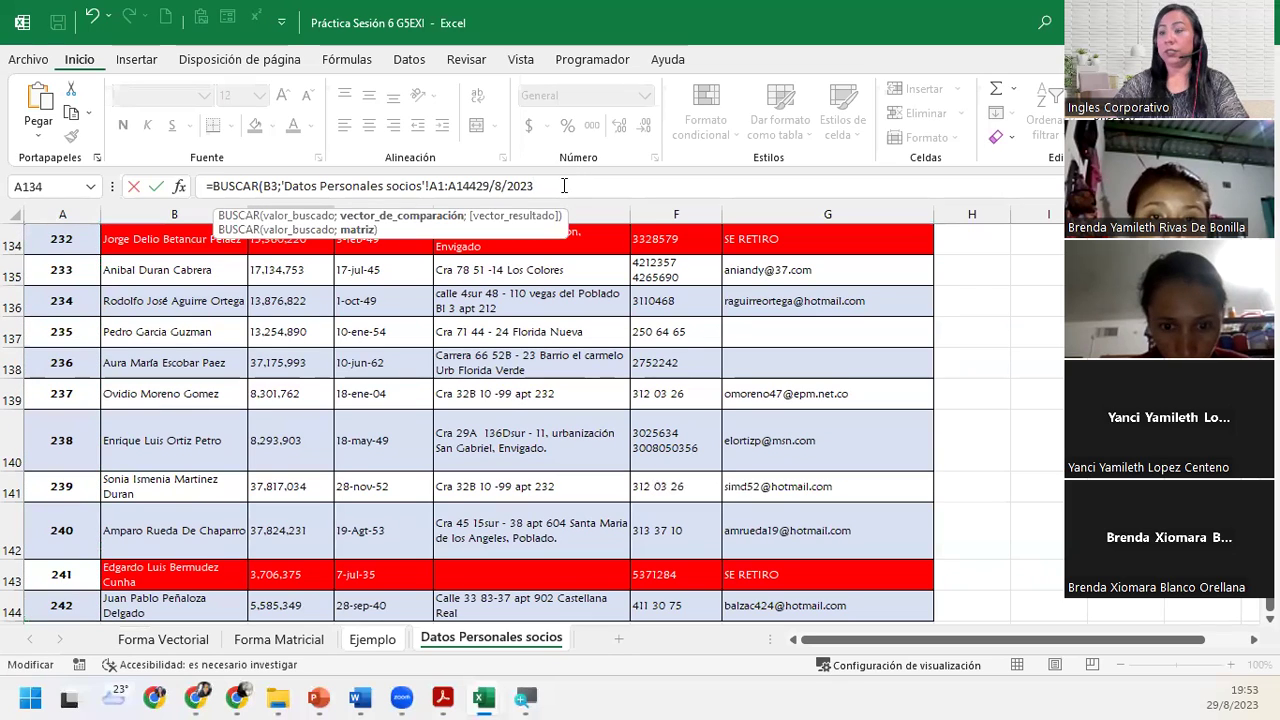
key("BackSpace")
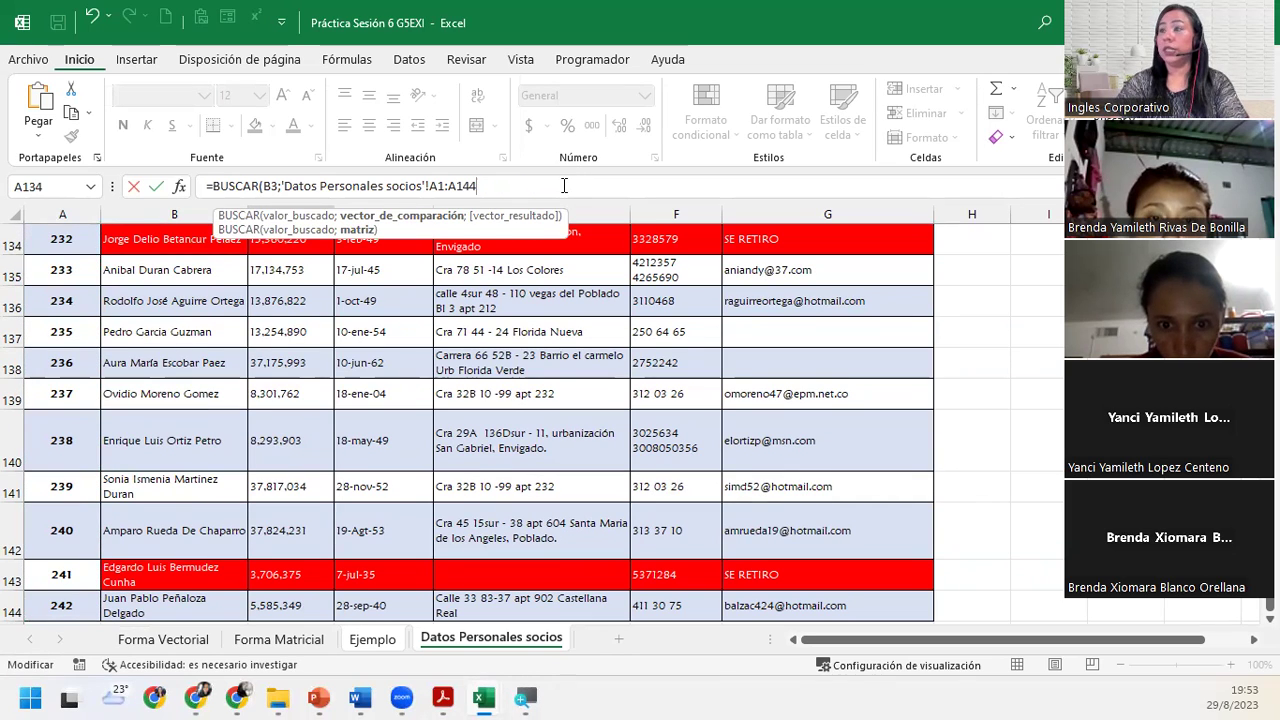
type(";")
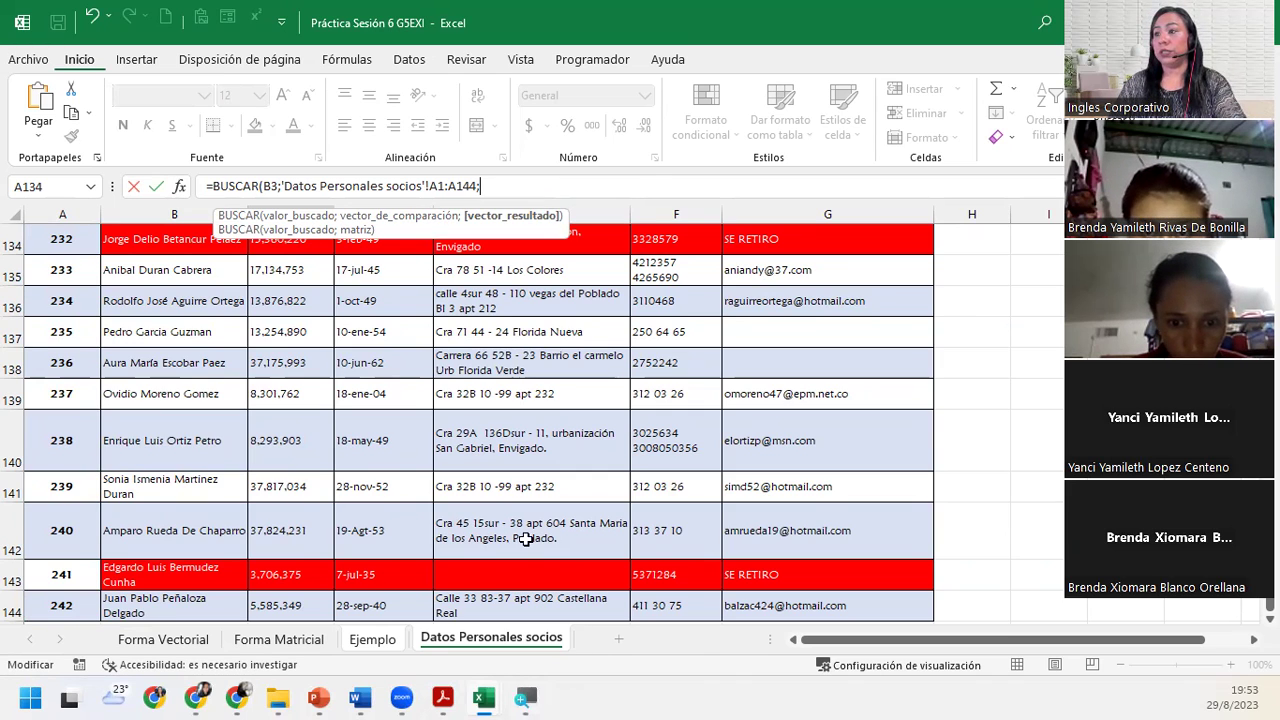
Use the DIRECCION column E1:E144 as the vector_resultado and complete the BUSCAR formula in C8.
left_click_drag(484, 608, 480, 94)
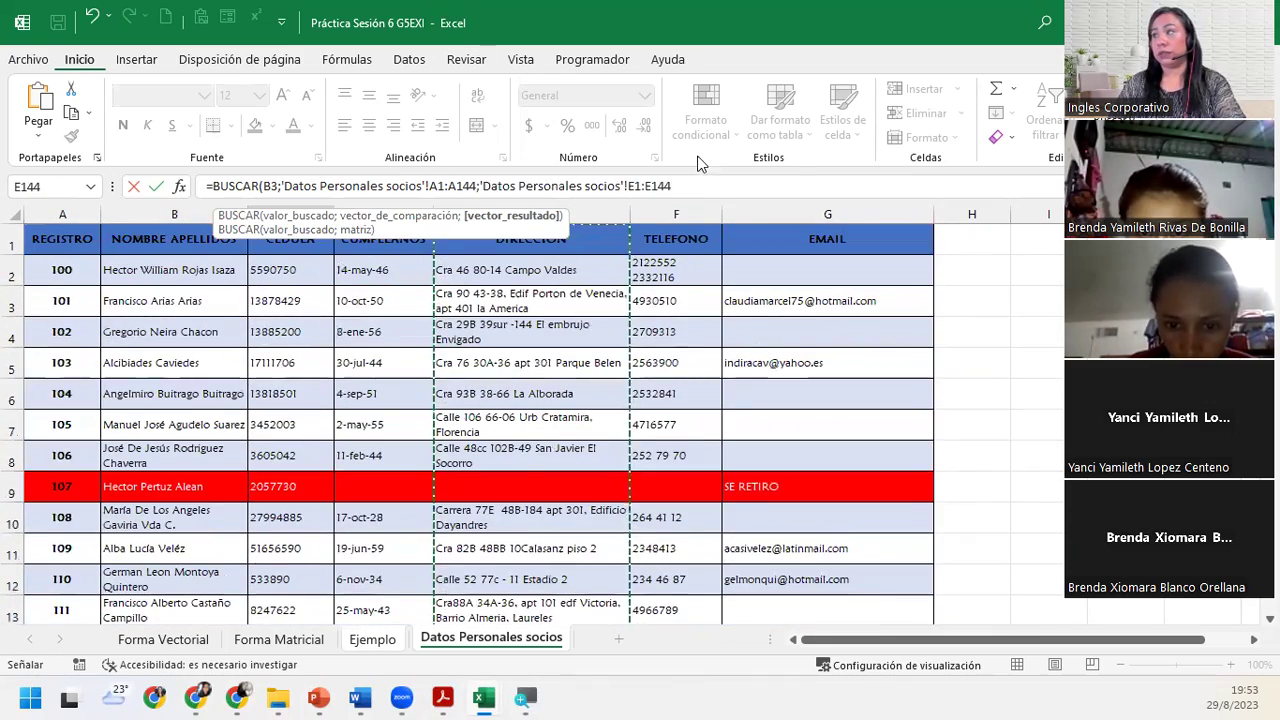
type(")")
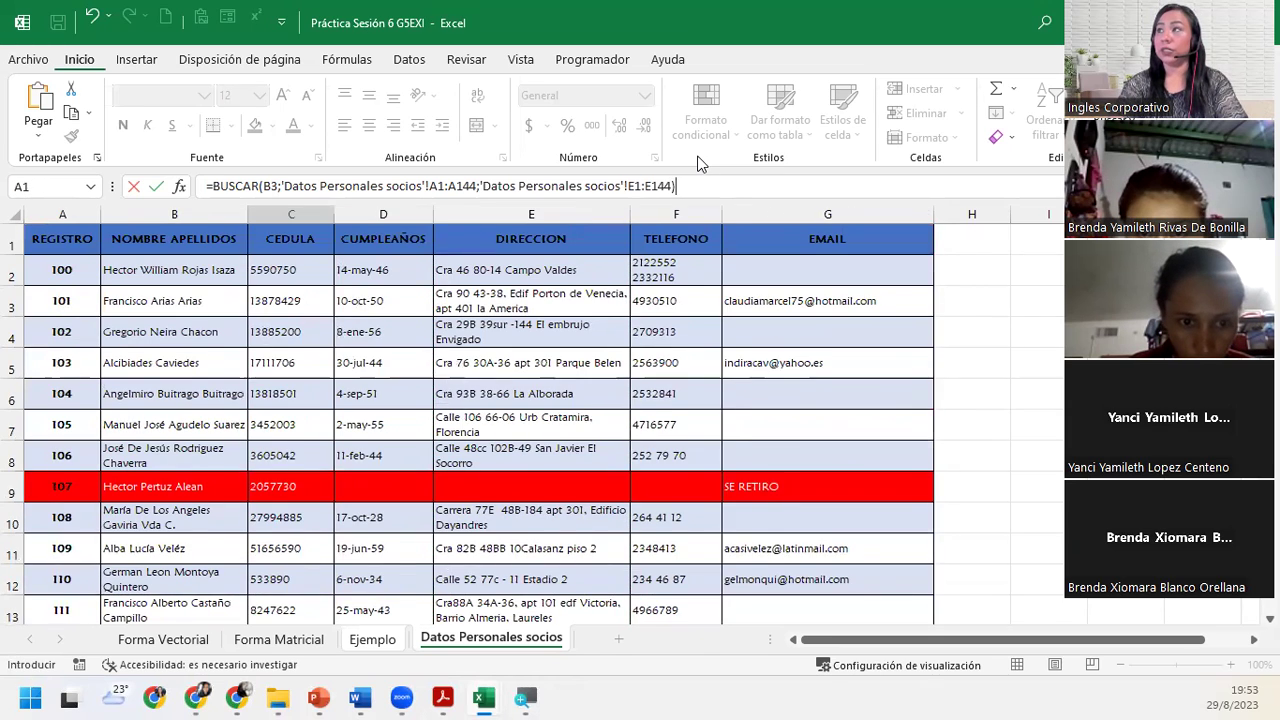
key("Return")
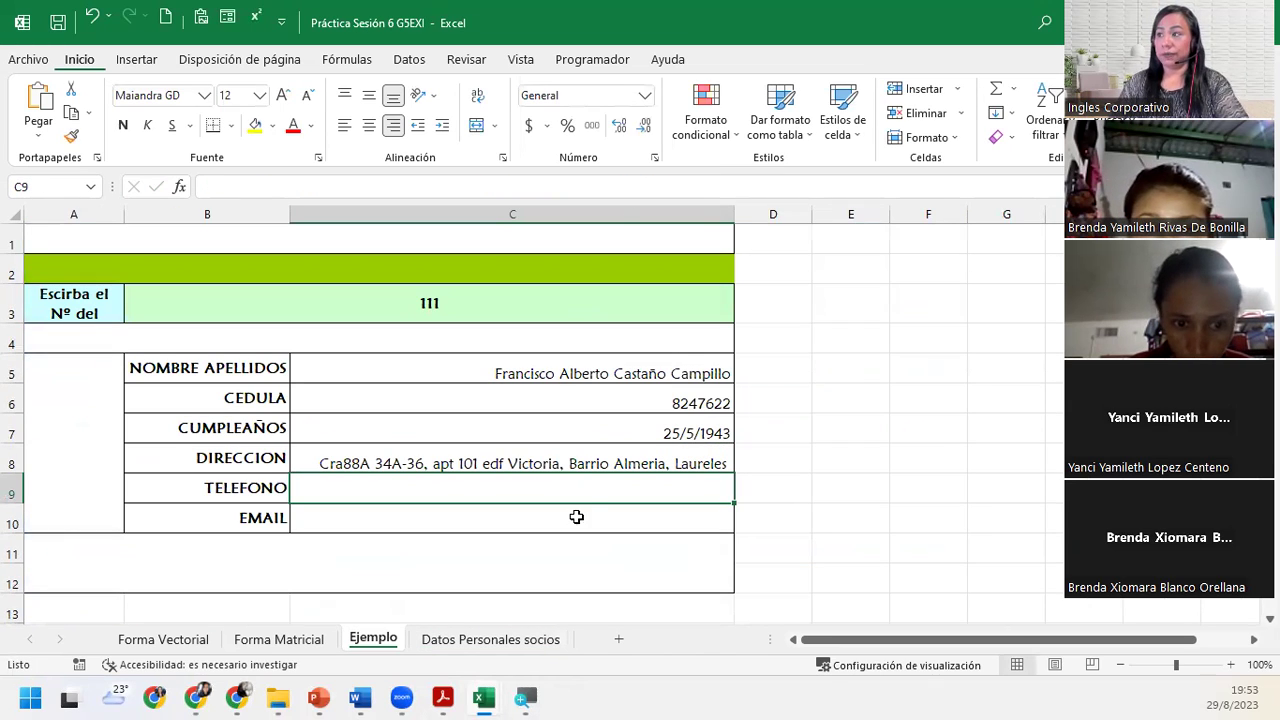
Begin a BUSCAR formula in C9 for TELEFONO with the register number in B3 as the valor_buscado.
type("=")
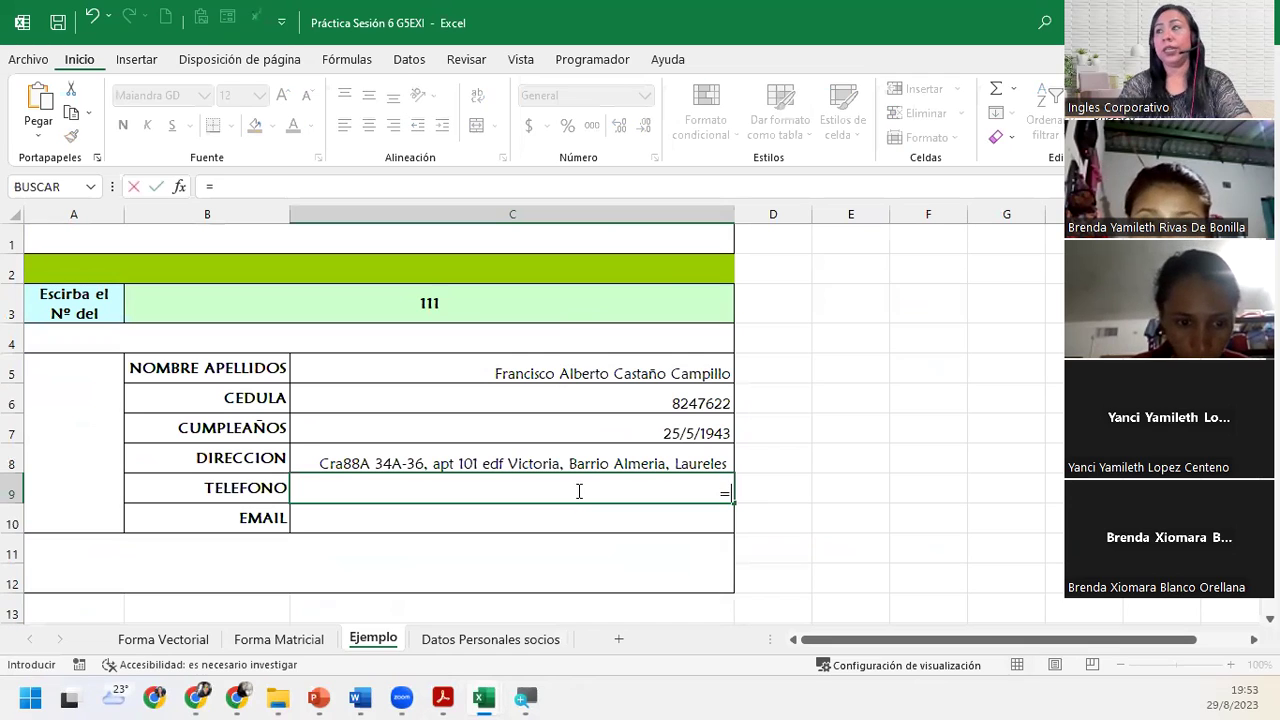
type("busc")
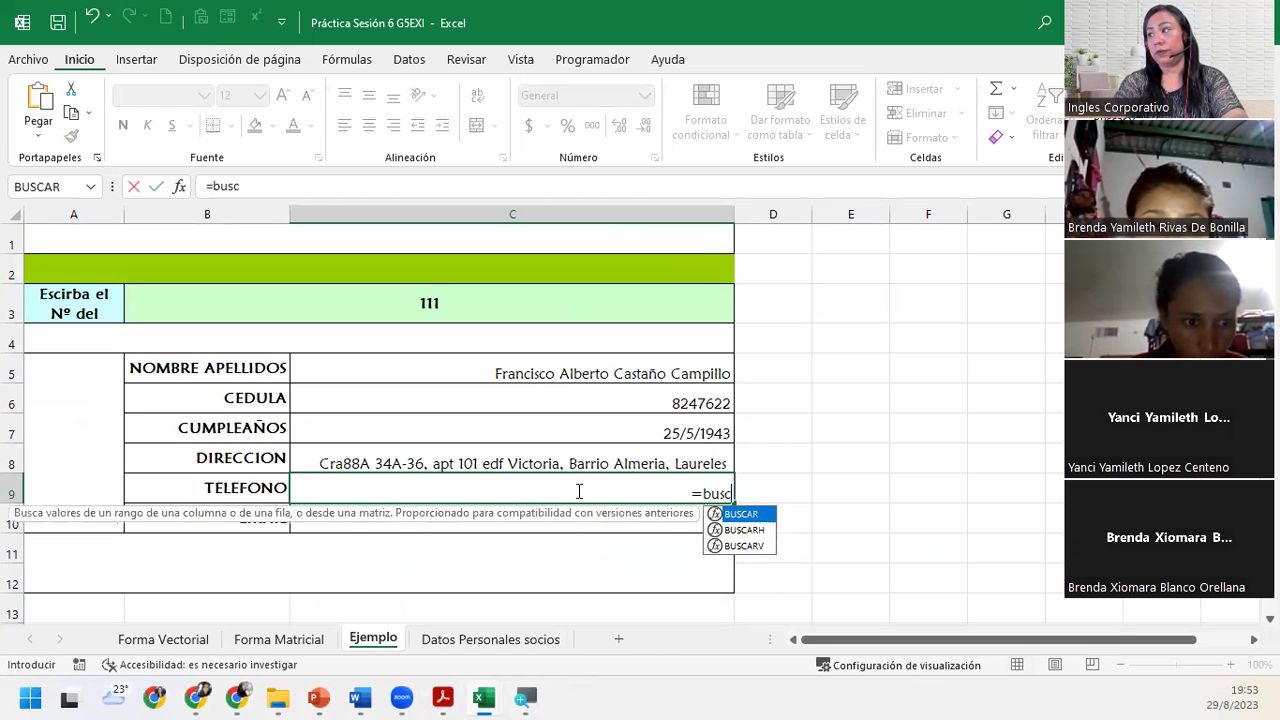
key("Tab")
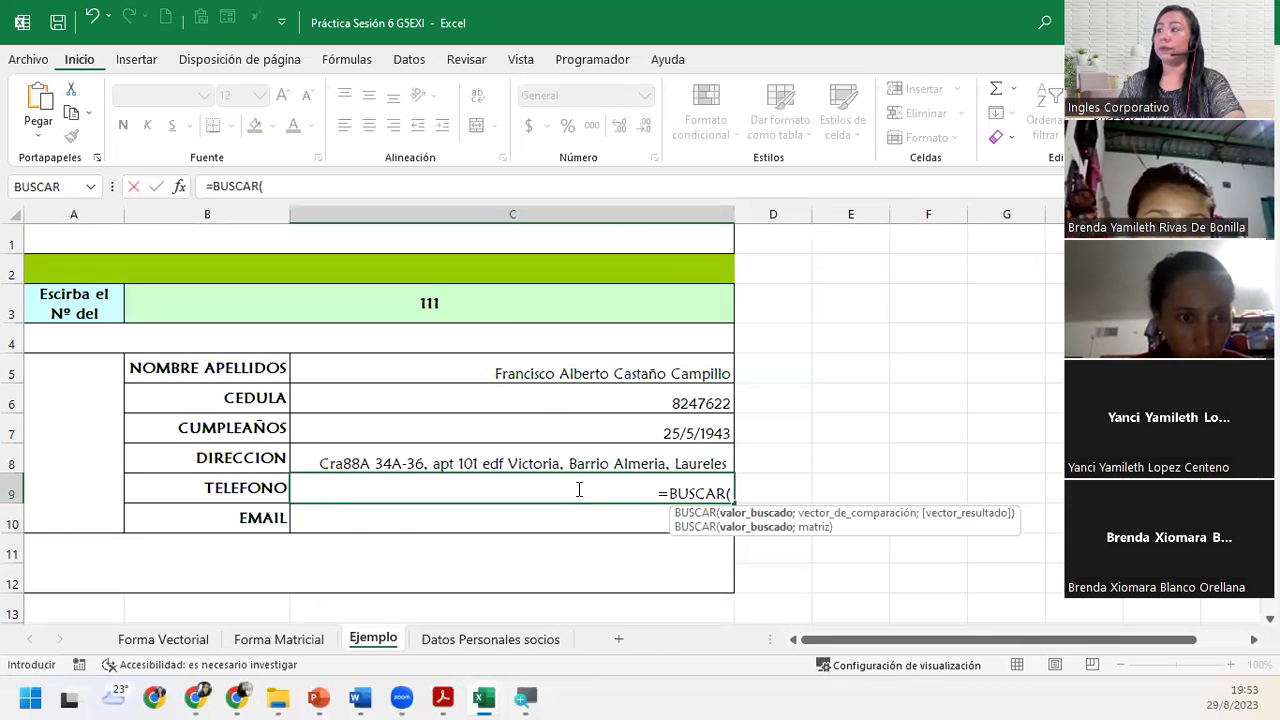
left_click(467, 310)
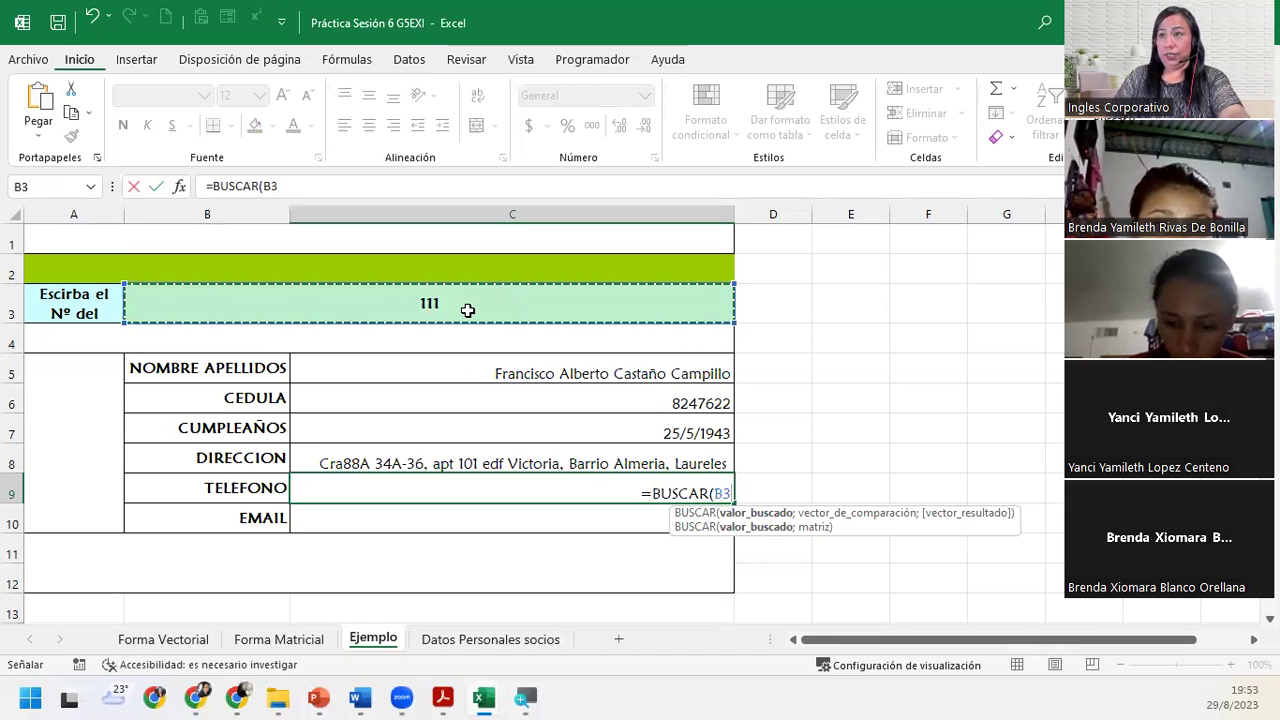
type(";")
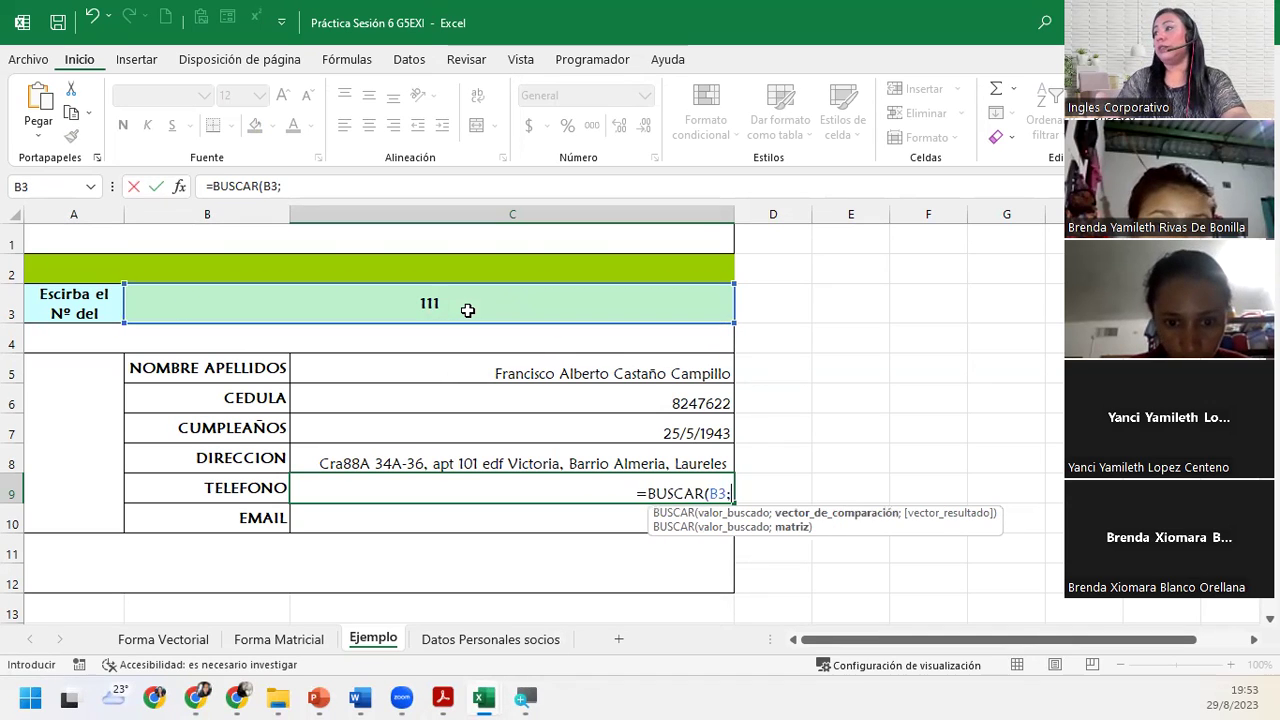
Set the vector_de_comparación of the C9 formula to the REGISTRO column A1:A144 on the Datos Personales socios sheet.
left_click(495, 642)
left_click(70, 234)
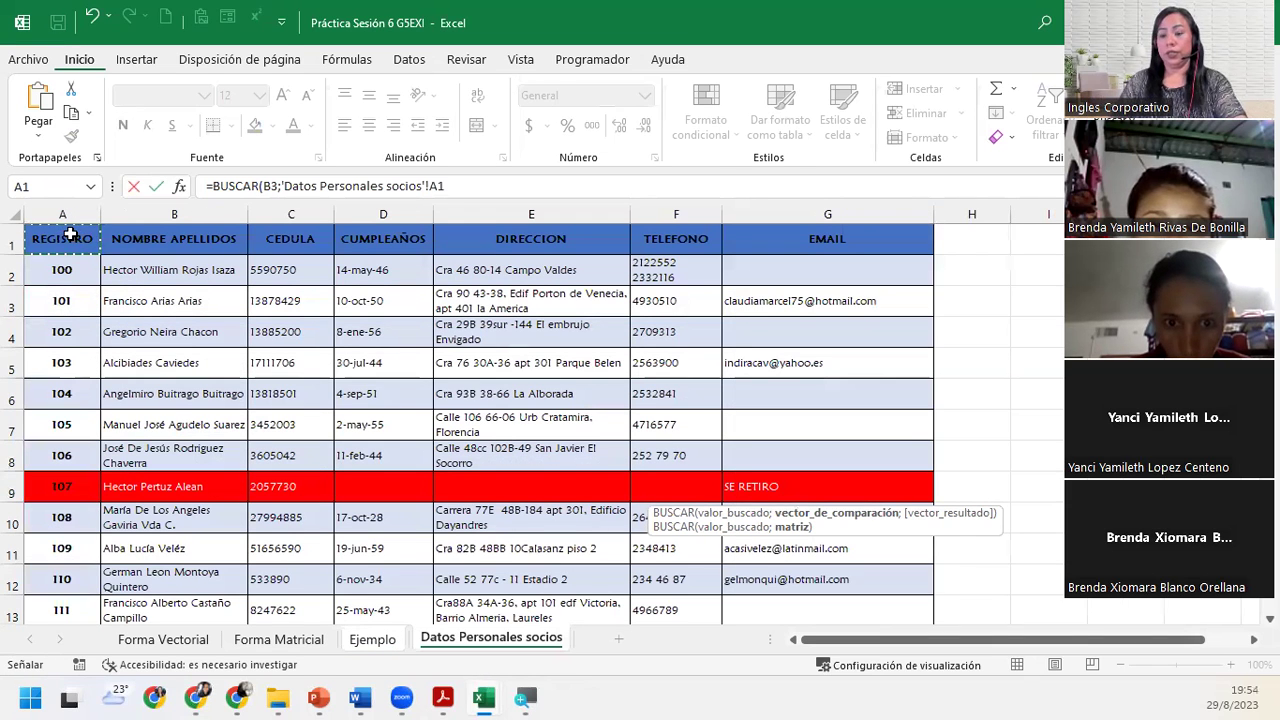
key("ctrl+shift+Down")
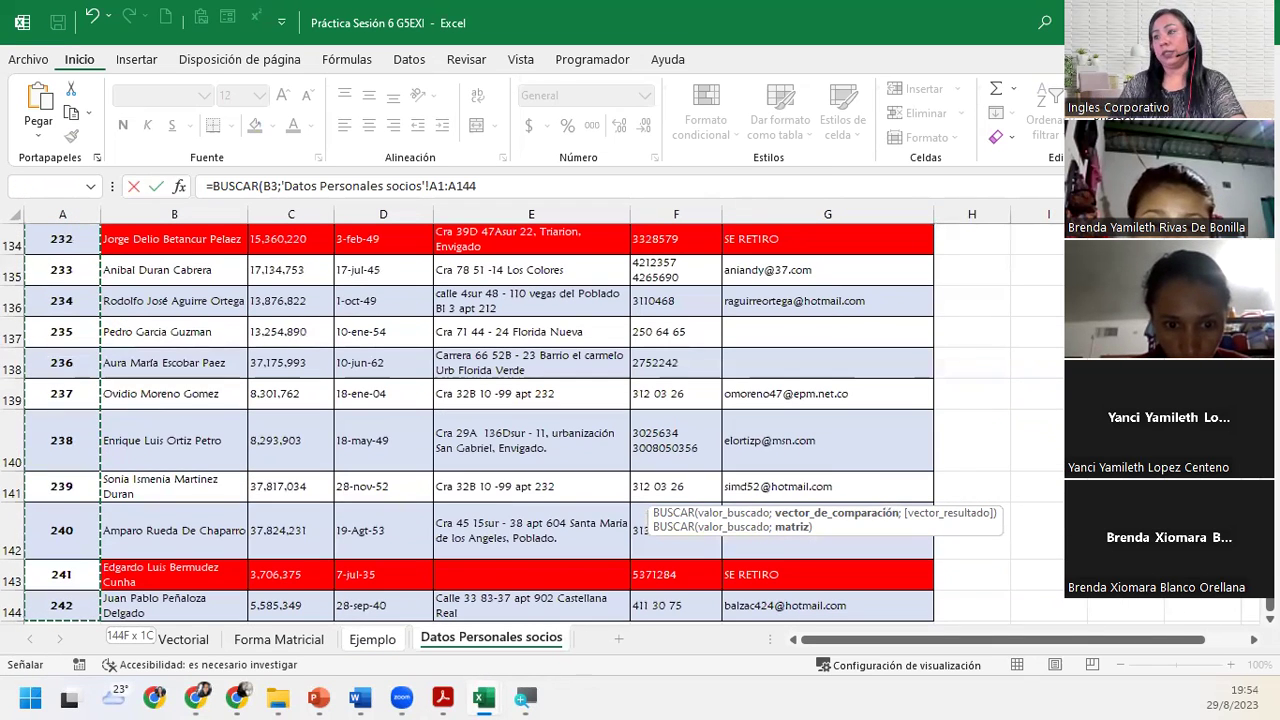
left_click(519, 182)
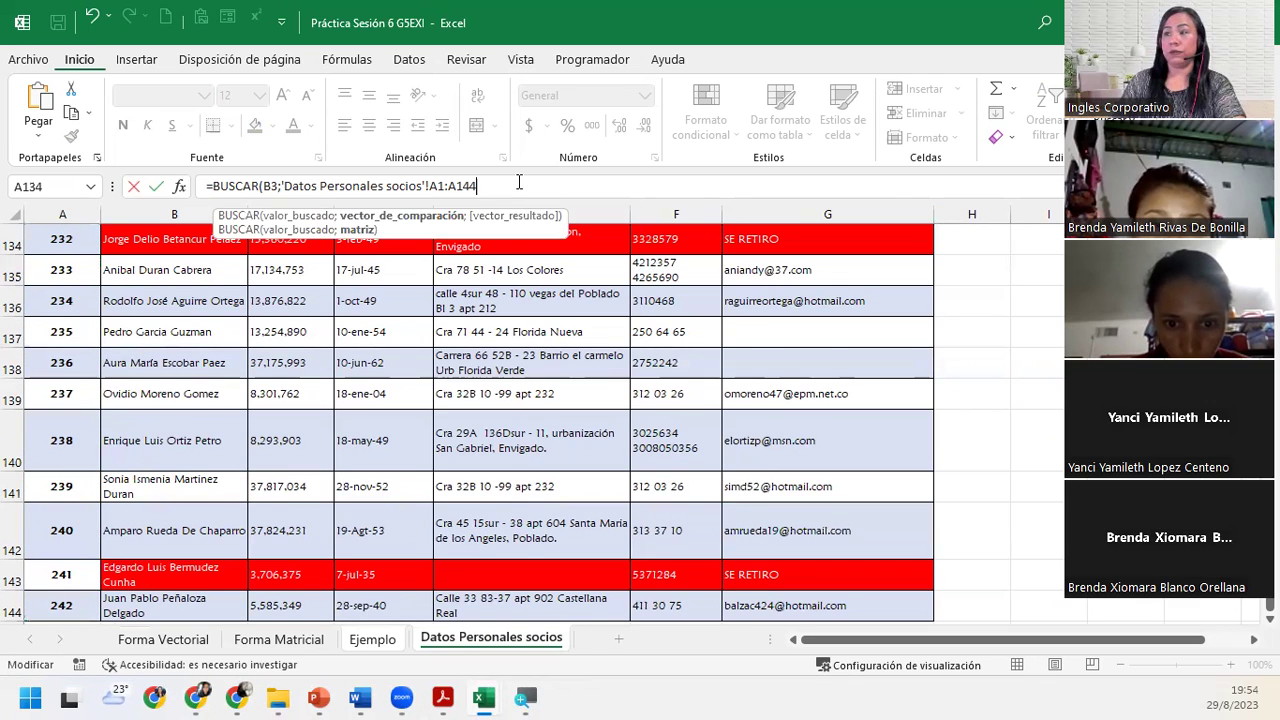
type(";")
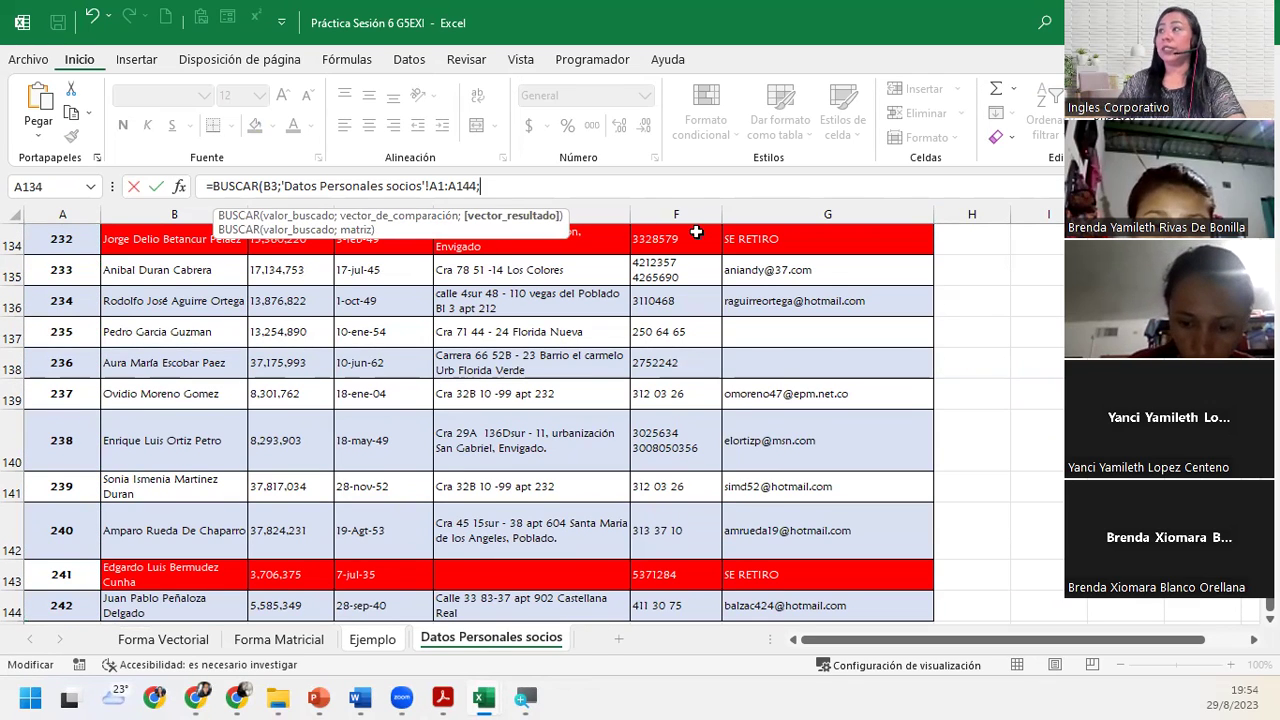
Use the TELEFONO column F1:F144 as the vector_resultado and complete the BUSCAR formula in C9.
left_click(683, 608)
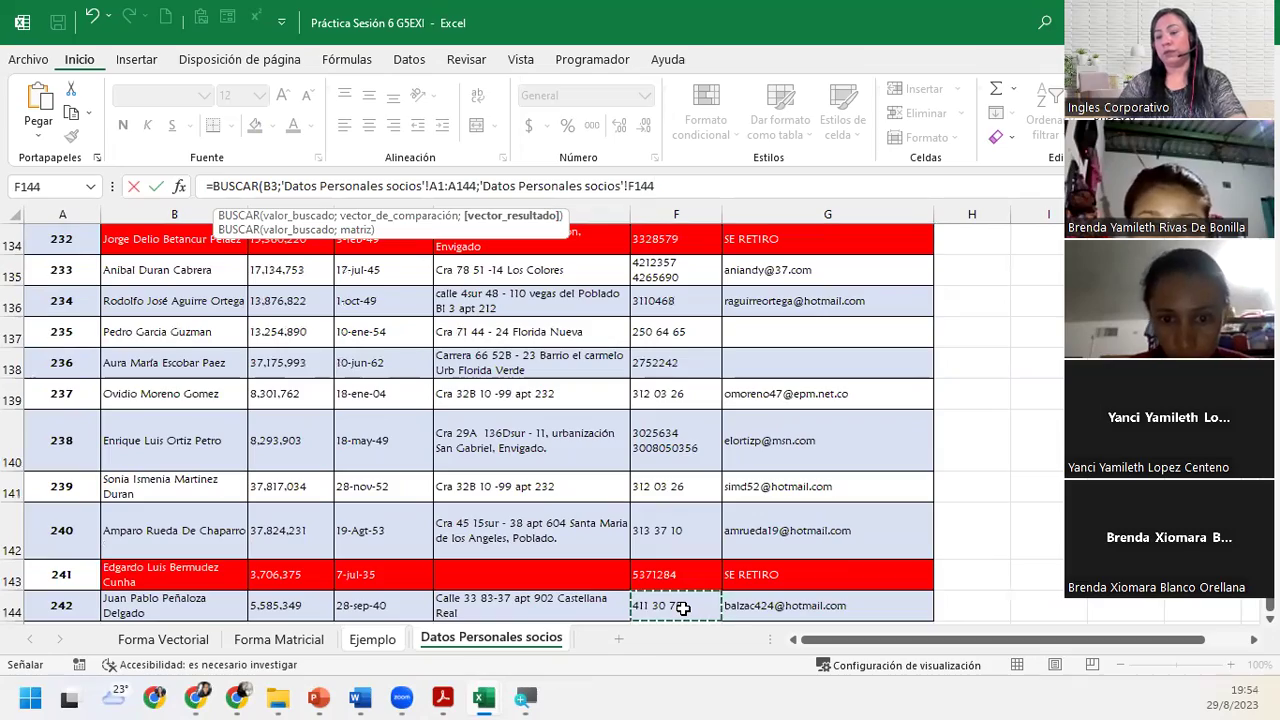
key("shift+Up")
key("shift+Up")
key("shift+Up")
key("shift+Up")
key("shift+Up")
key("shift+Up")
key("shift+Up")
key("shift+Up")
key("shift+Up")
key("shift+Up")
key("shift+Up")
key("shift+Up")
key("shift+Up")
key("shift+Up")
key("shift+Up")
key("shift+Up")
key("shift+Up")
key("shift+Up")
key("shift+Up")
key("shift+Up")
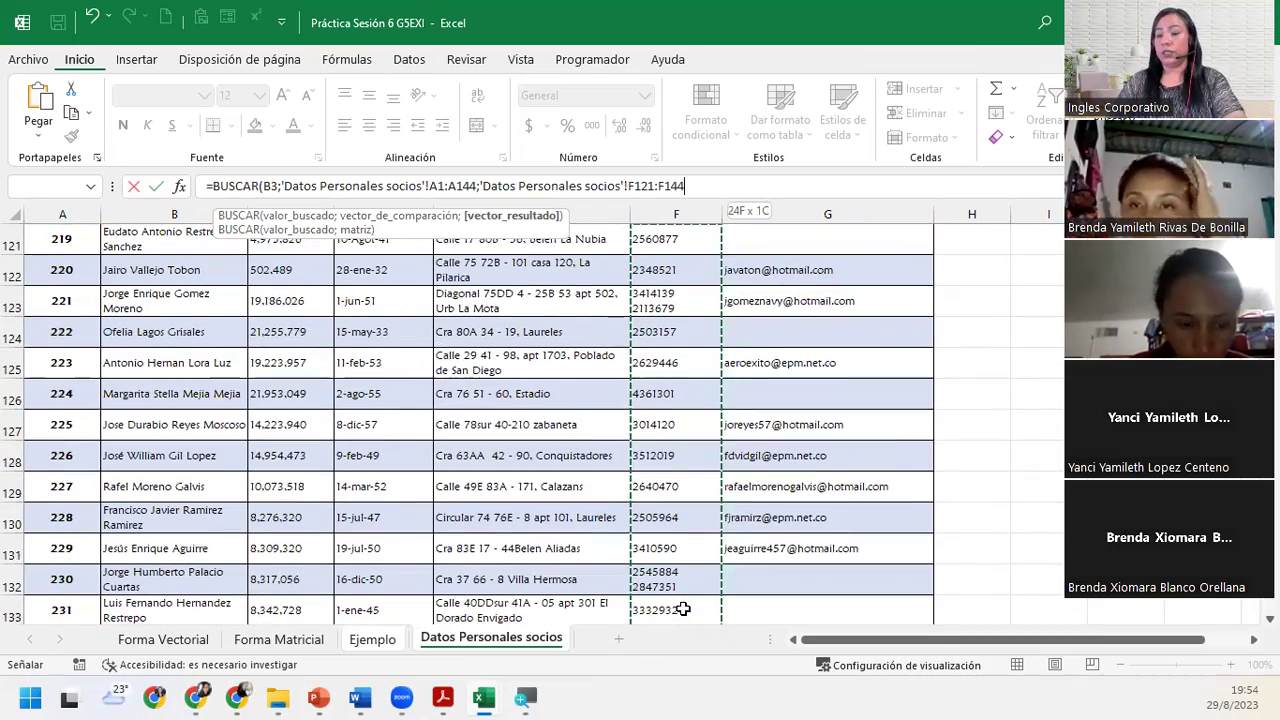
key("shift+Up")
key("shift+Up")
key("shift+Up")
key("shift+Up")
key("shift+Up")
key("shift+Up")
key("shift+Up")
key("shift+Up")
key("shift+Up")
key("shift+Up")
key("shift+Up")
key("shift+Up")
key("shift+Up")
key("shift+Up")
key("shift+Up")
key("shift+Up")
key("shift+Up")
key("shift+Up")
key("shift+Up")
key("shift+Up")
key("shift+Up")
key("shift+Up")
key("shift+Up")
key("shift+Up")
key("shift+Up")
key("shift+Up")
key("shift+Up")
key("shift+Up")
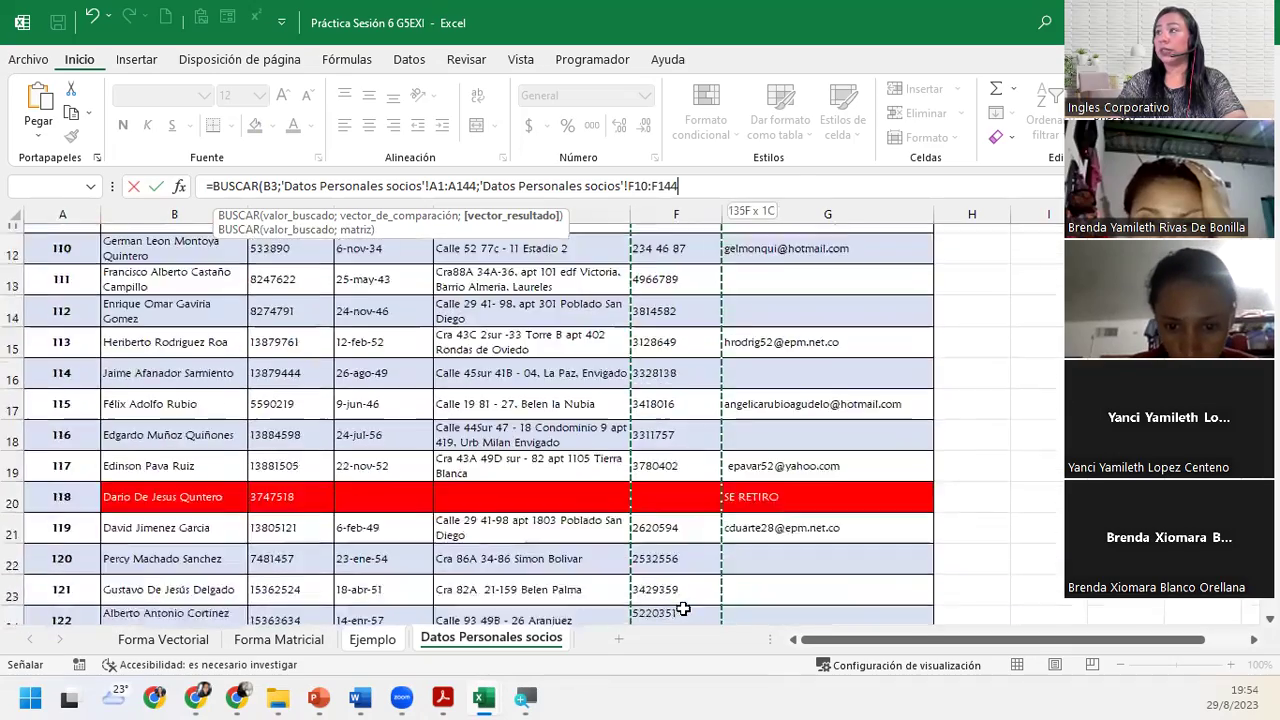
key("shift+Up")
key("shift+Up")
key("shift+Up")
key("shift+Up")
key("shift+Up")
key("shift+Up")
key("shift+Up")
key("shift+Up")
key("shift+Up")
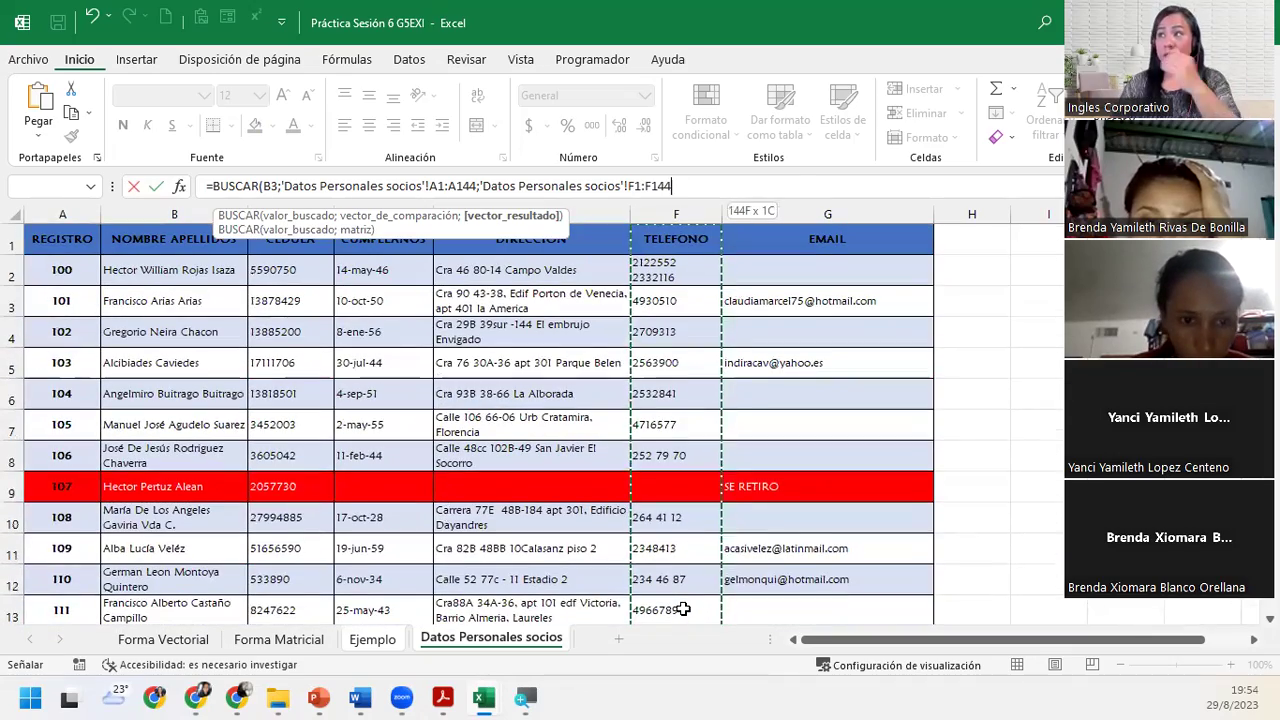
type(")")
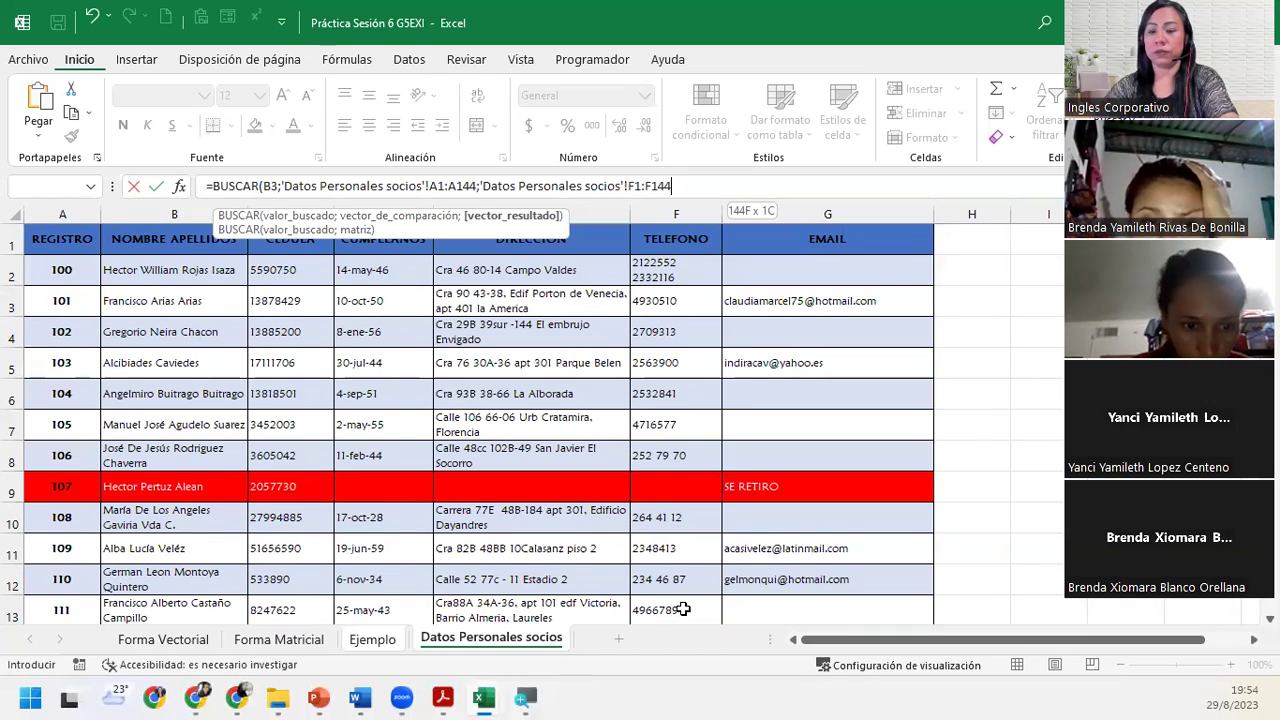
key("Return")
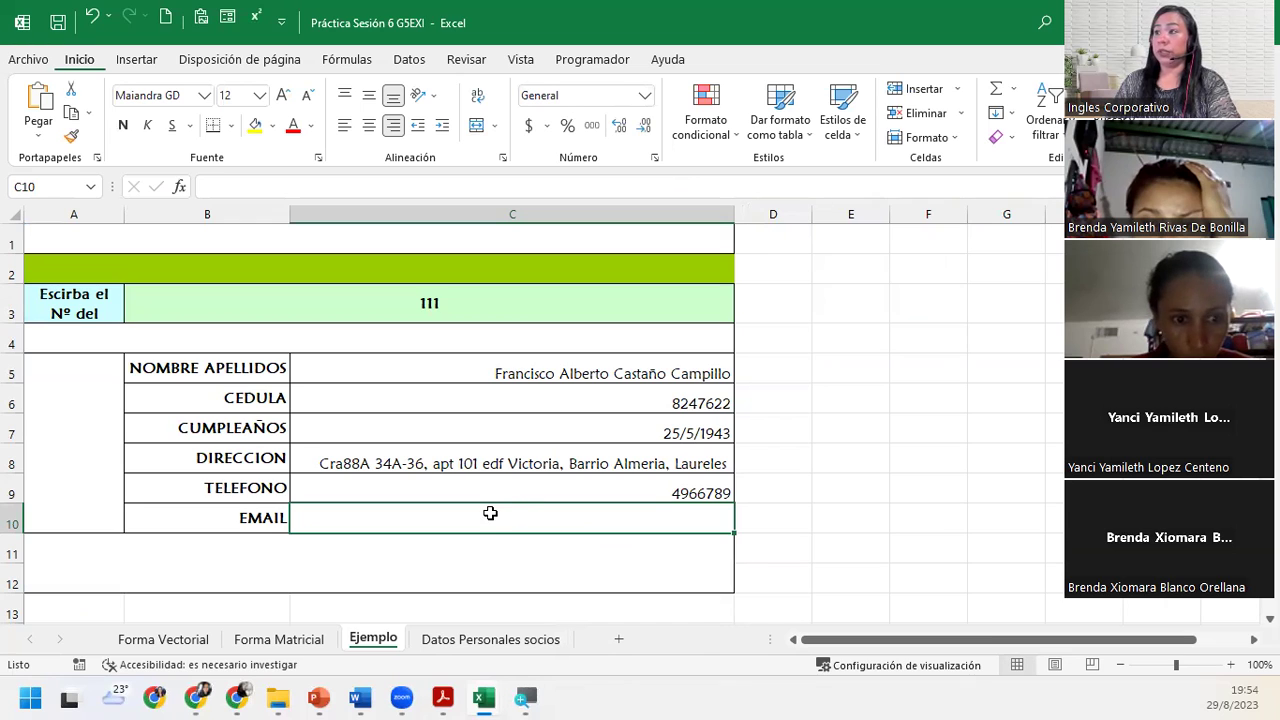
Begin a BUSCAR formula in C10 for EMAIL with the register number in B3 as the valor_buscado.
type("=")
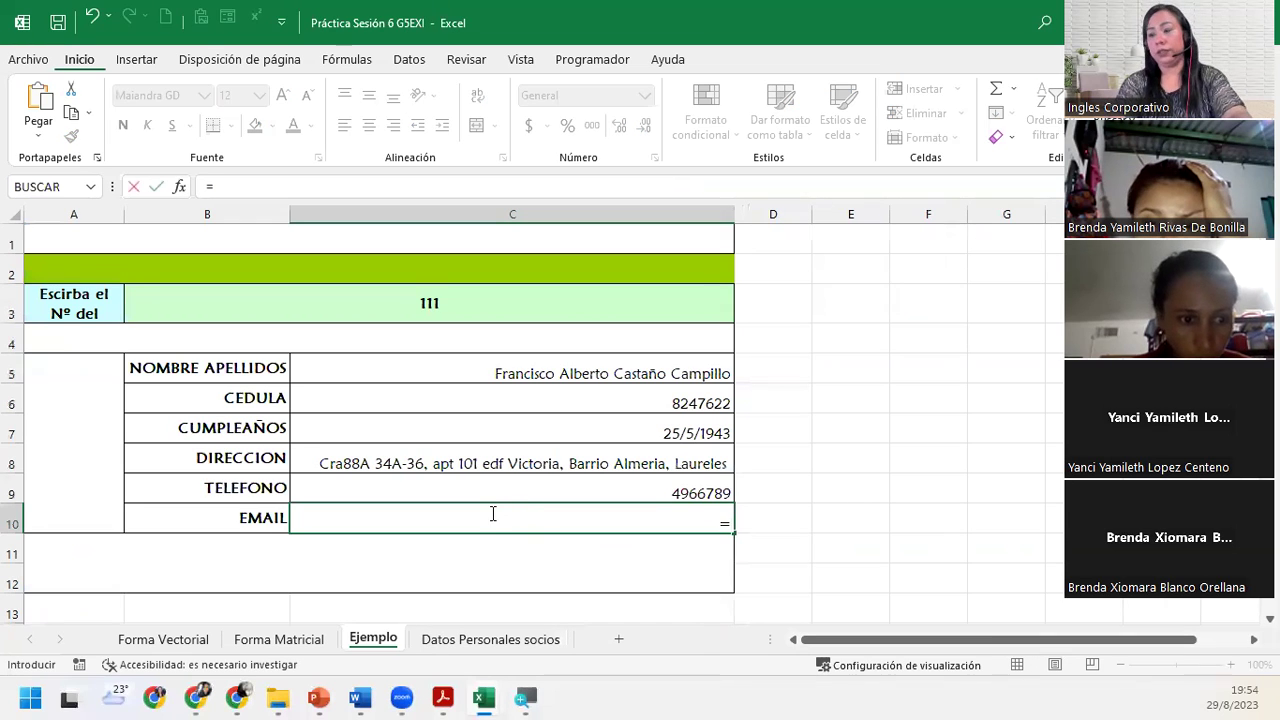
type("buscar")
key("Tab")
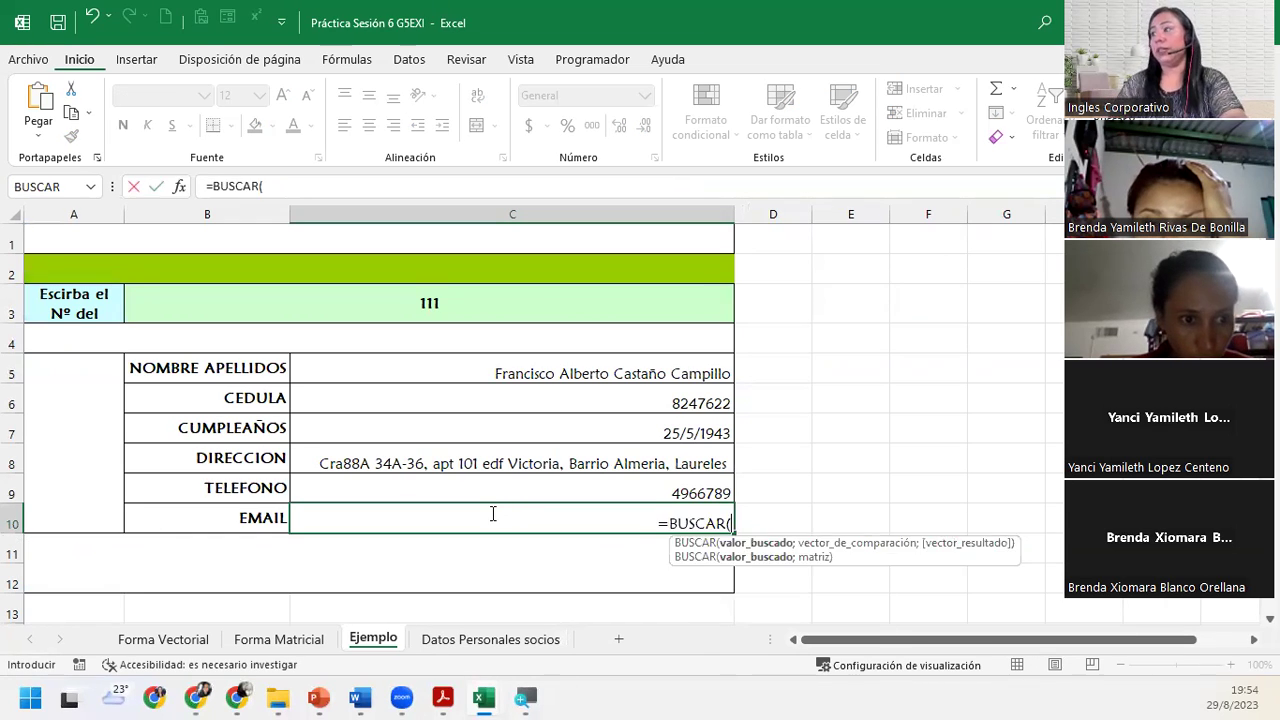
left_click(427, 305)
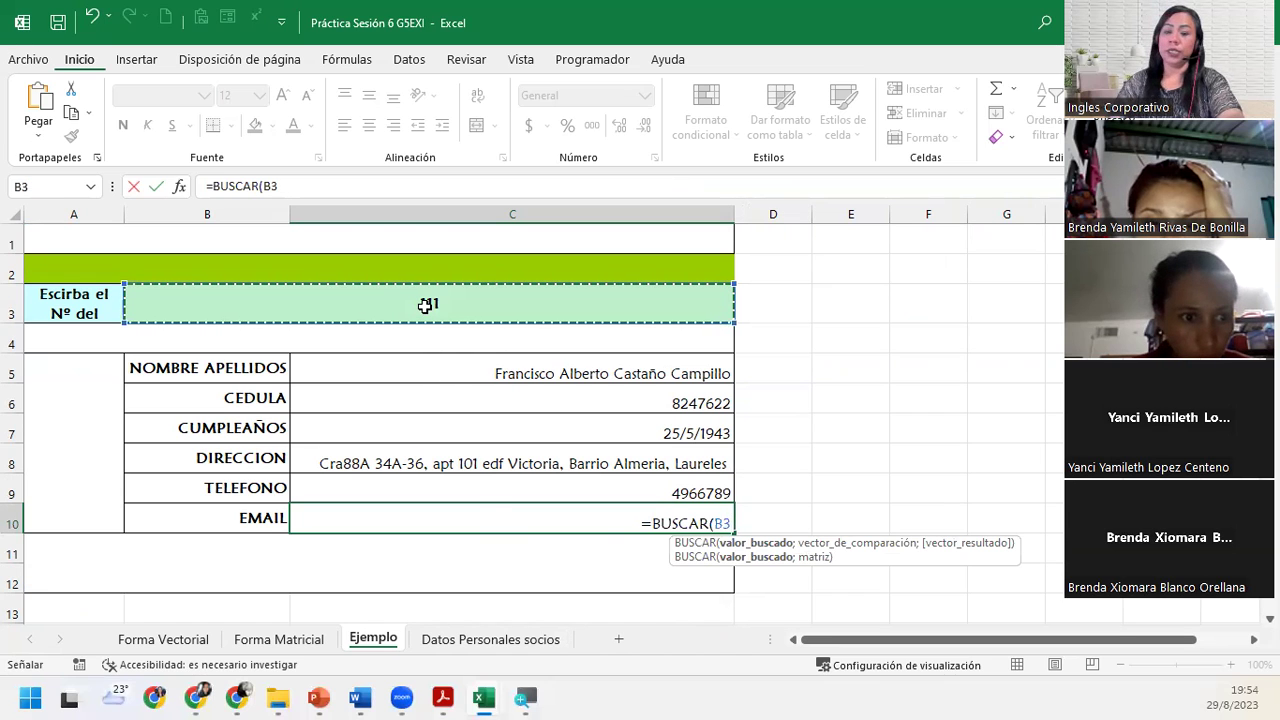
type(";")
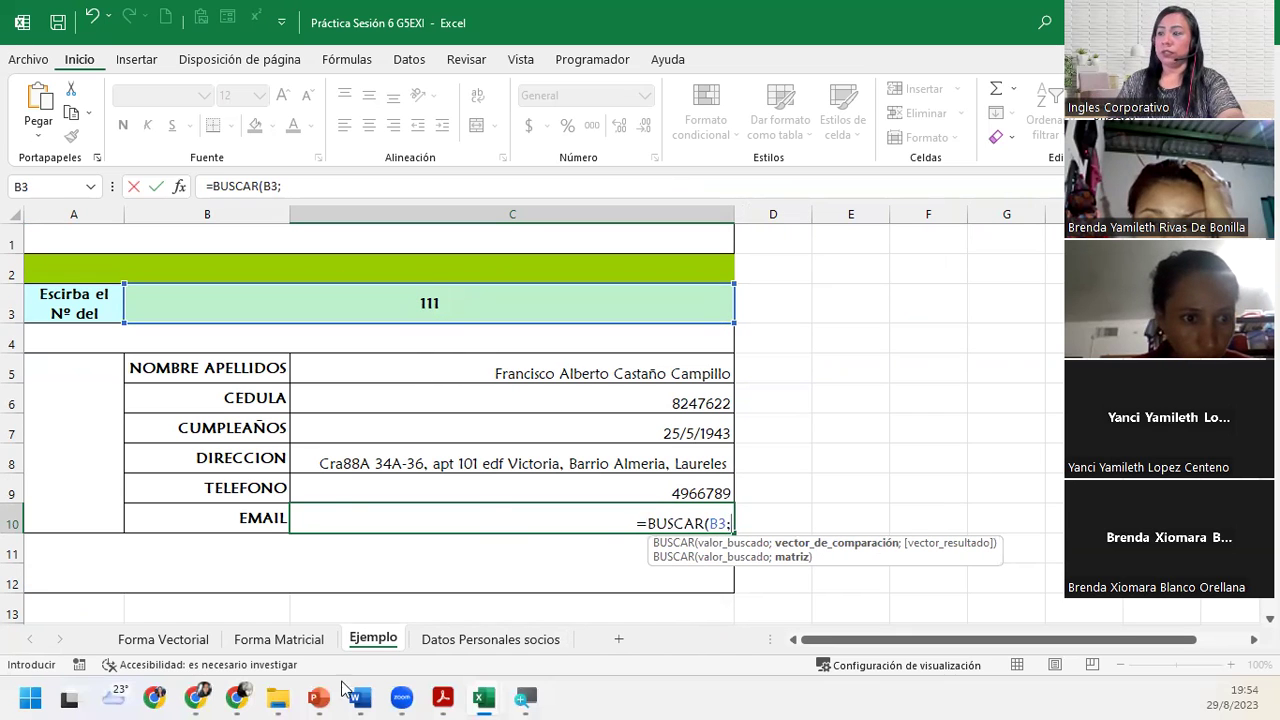
Set the vector_de_comparación of the C10 formula to the REGISTRO column A1:A144 on the Datos Personales socios sheet.
left_click(484, 645)
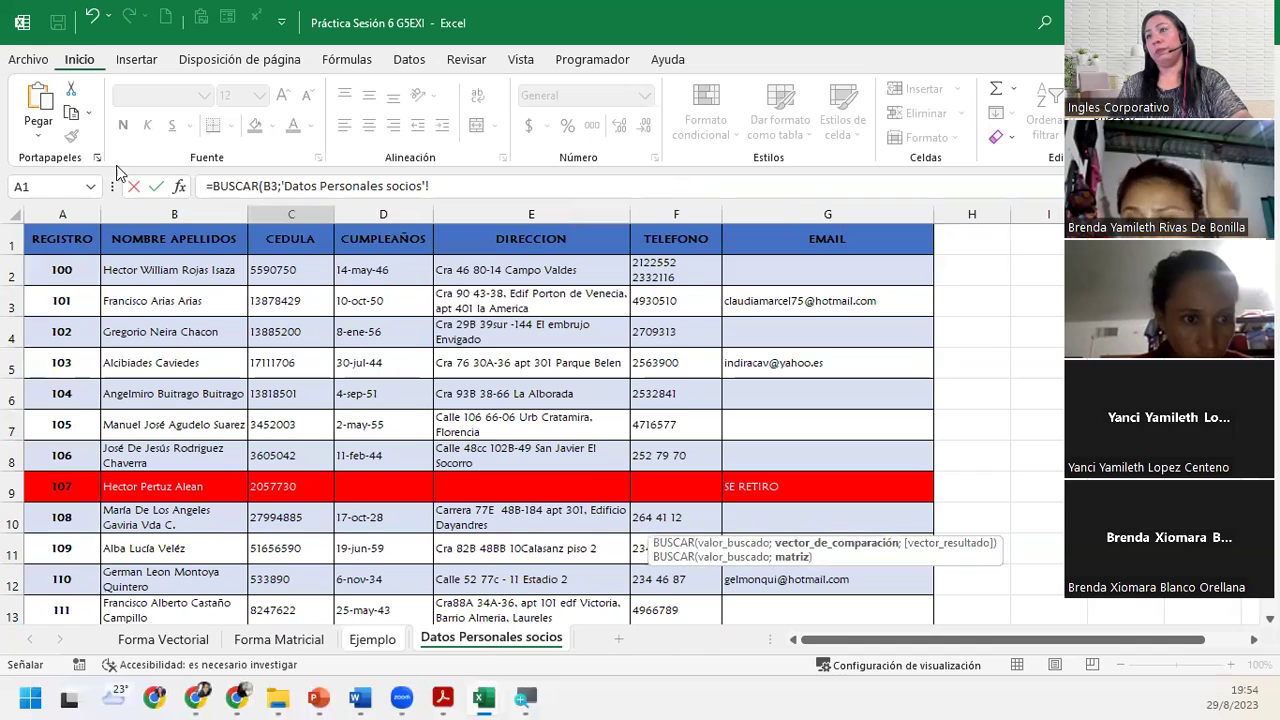
left_click(64, 236)
key("ctrl+shift+Down")
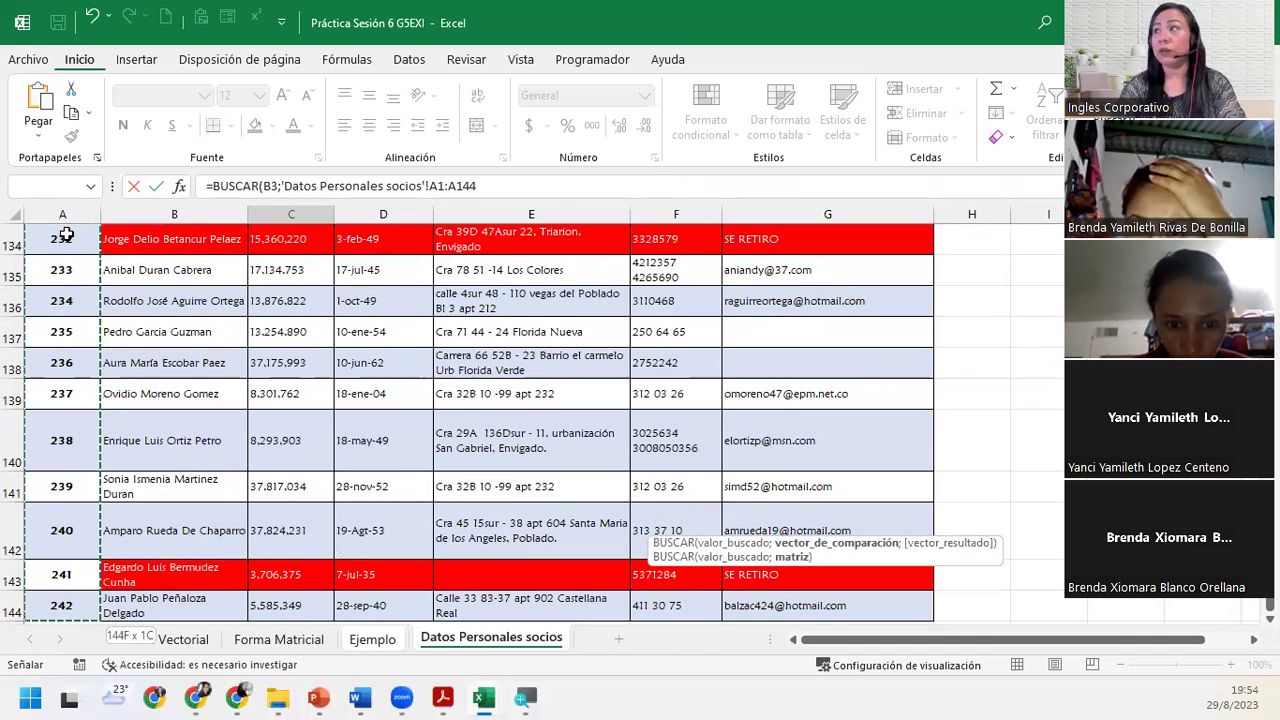
type(";")
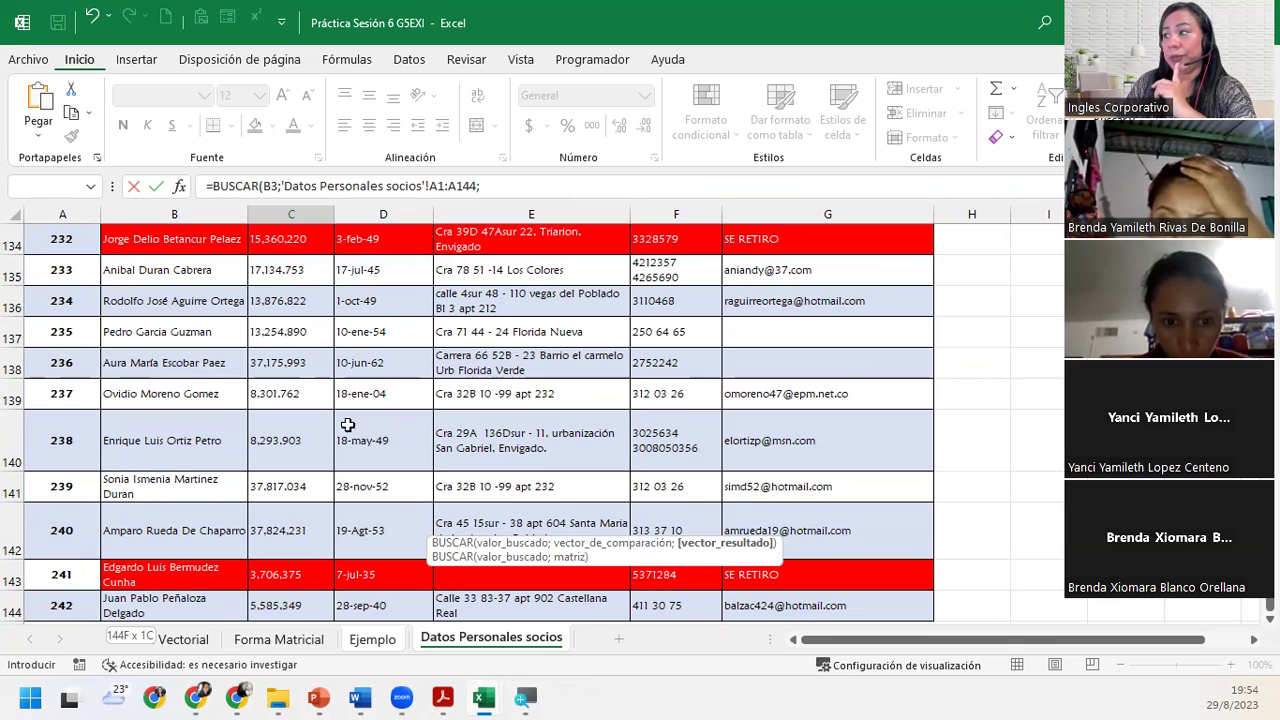
Use the EMAIL column G1:G144 as the vector_resultado and complete the BUSCAR formula in C10.
left_click(842, 614)
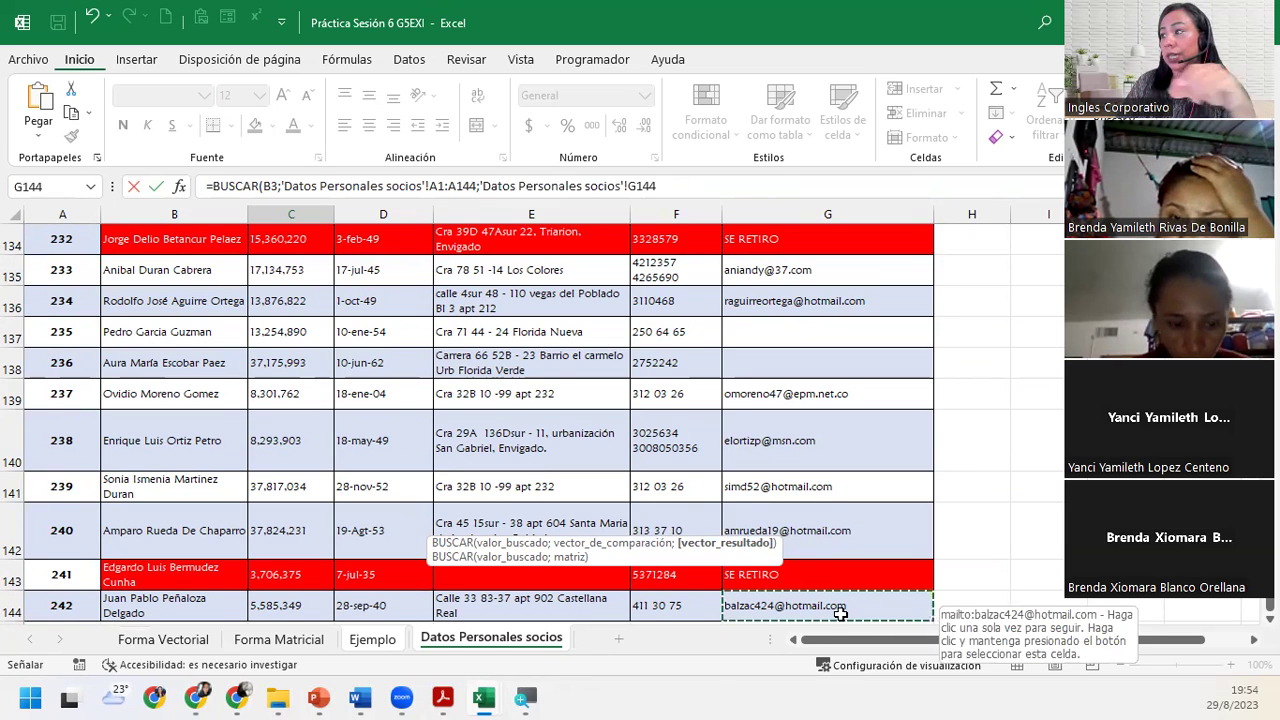
key("shift+Up")
key("shift+Up")
key("shift+Up")
key("shift+Up")
key("shift+Up")
key("shift+Up")
key("shift+Up")
key("shift+Up")
key("shift+Up")
key("shift+Up")
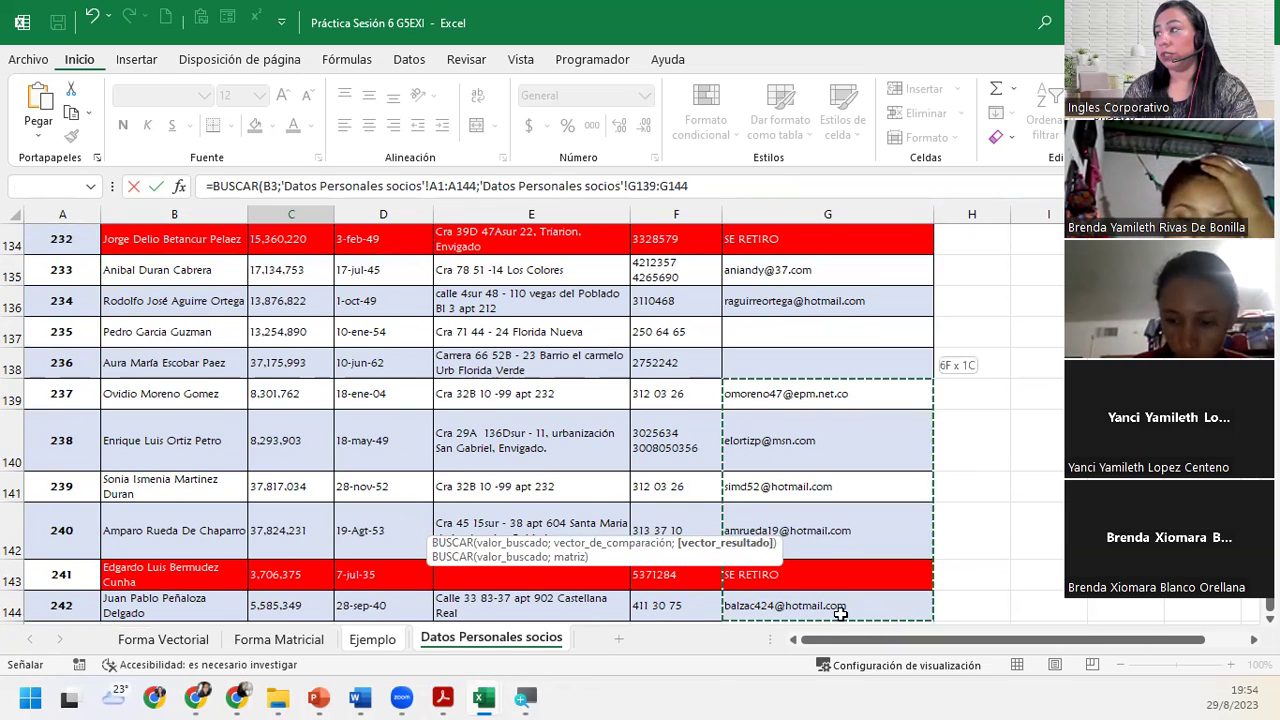
key("shift+Up")
key("shift+Up")
key("shift+Up")
key("shift+Up")
key("shift+Up")
key("shift+Up")
key("shift+Up")
key("shift+Up")
key("shift+Up")
key("shift+Up")
key("shift+Up")
key("shift+Up")
key("shift+Up")
key("shift+Up")
key("shift+Up")
key("shift+Up")
key("shift+Up")
key("shift+Up")
key("shift+Up")
key("shift+Up")
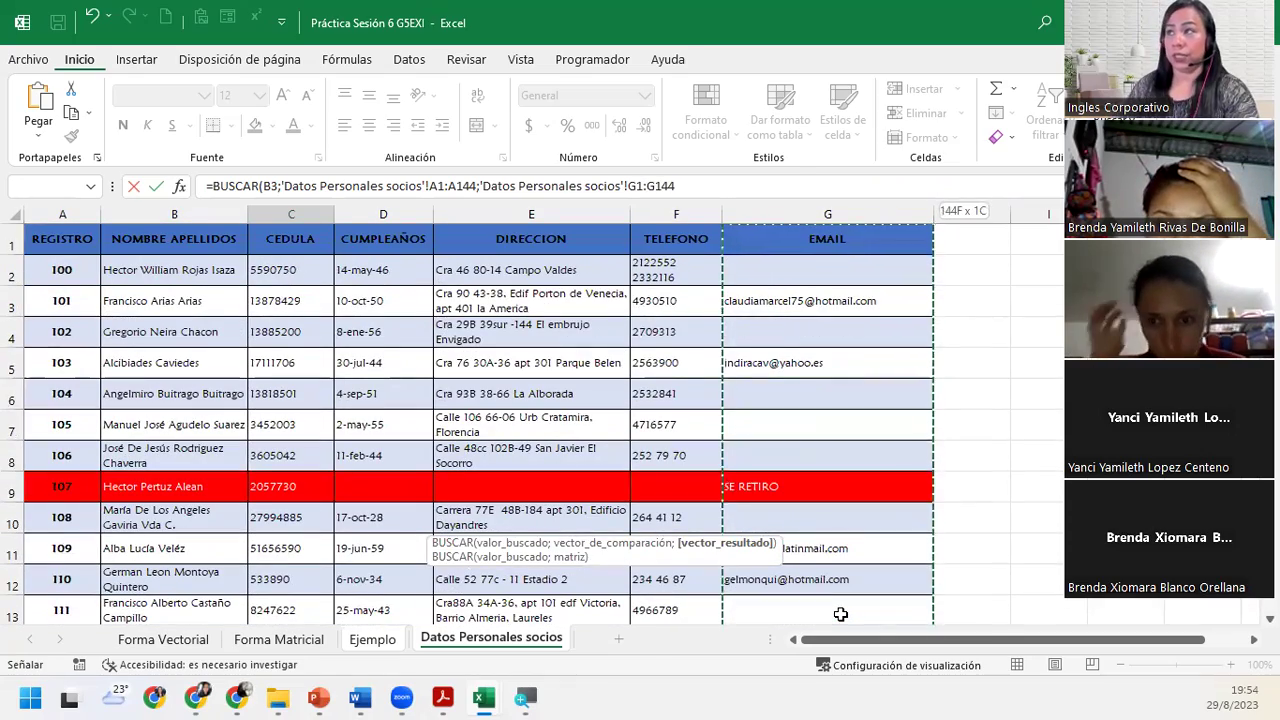
type(")")
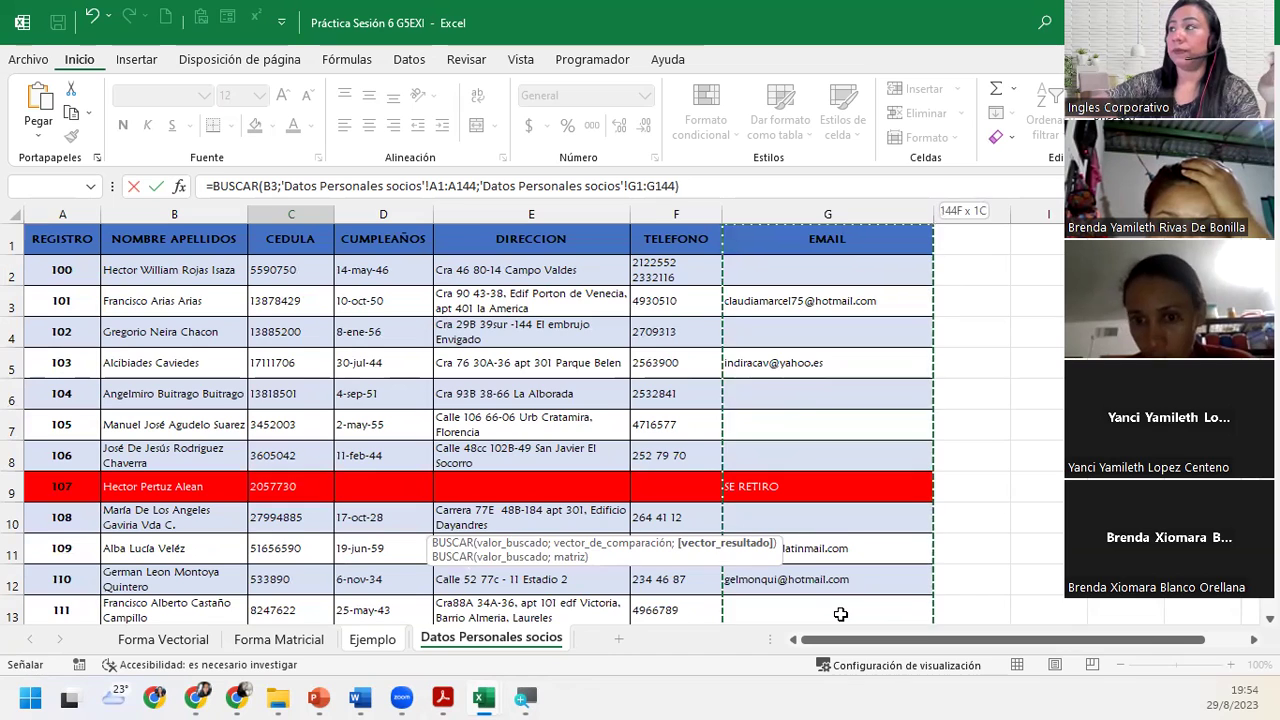
key("Return")
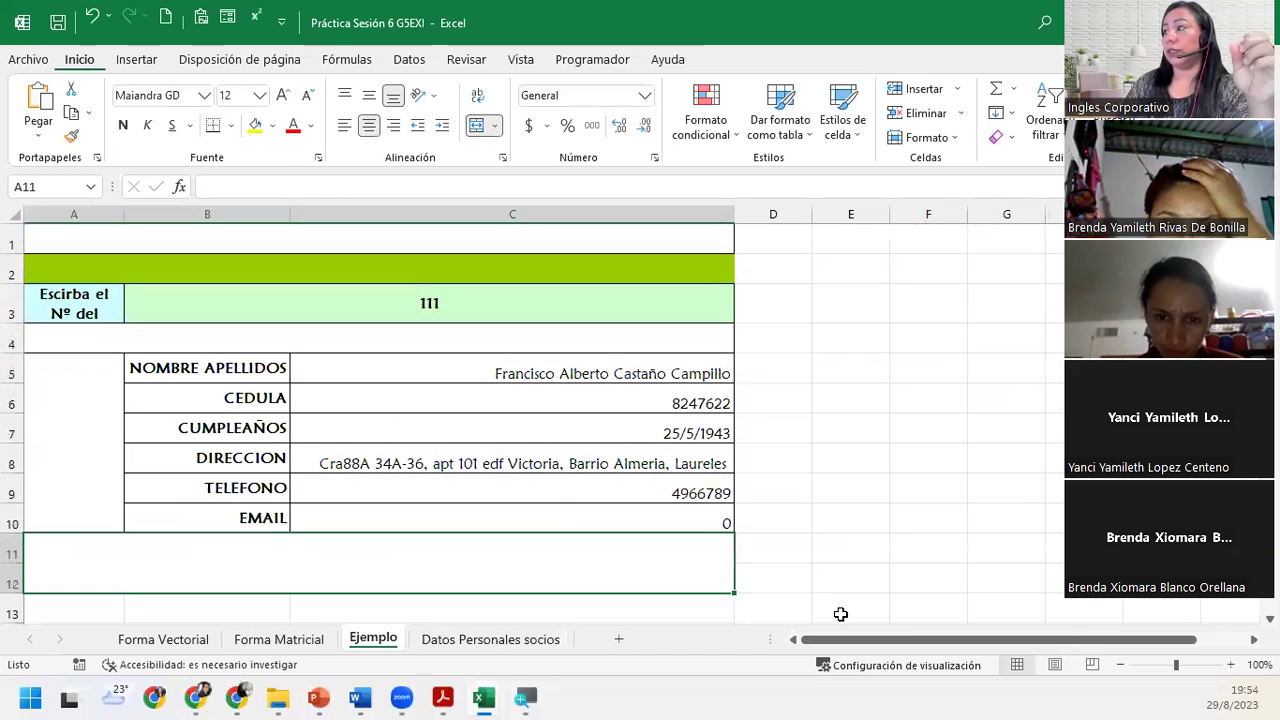
Compare the C10 email lookup with the EMAIL column on the Datos Personales socios sheet and look for a record that has an email.
left_click(556, 515)
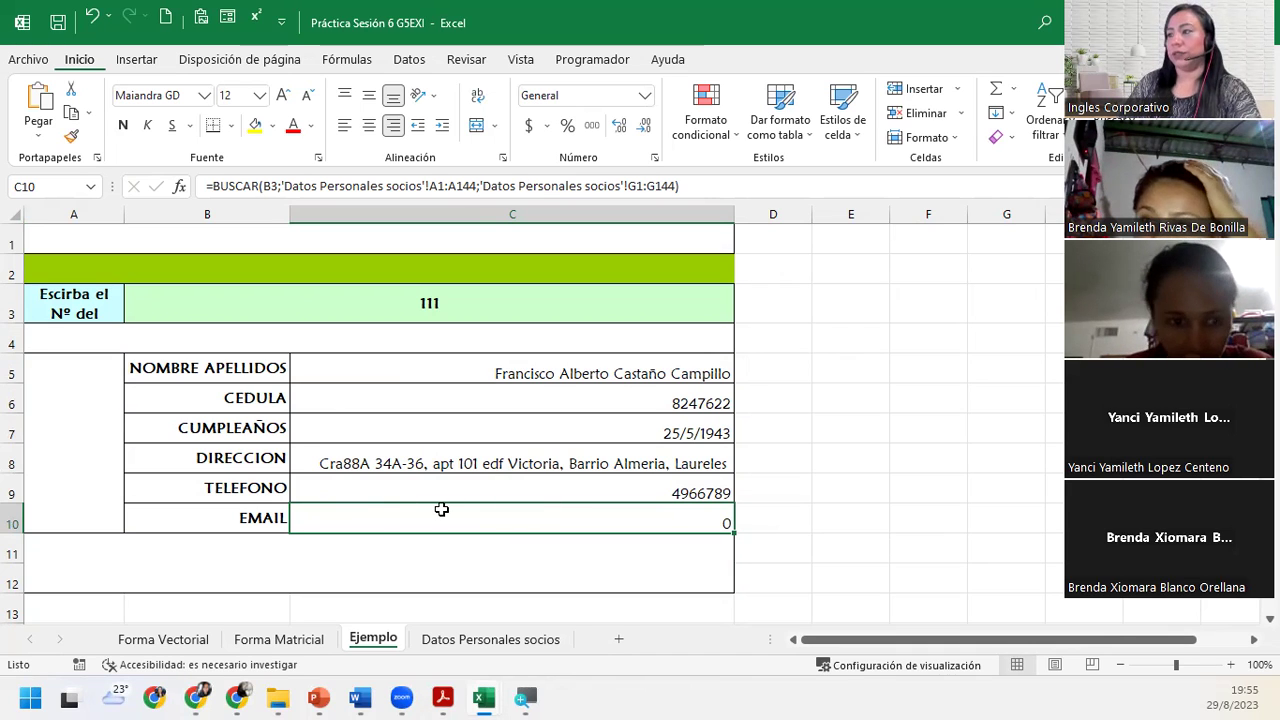
left_click(461, 643)
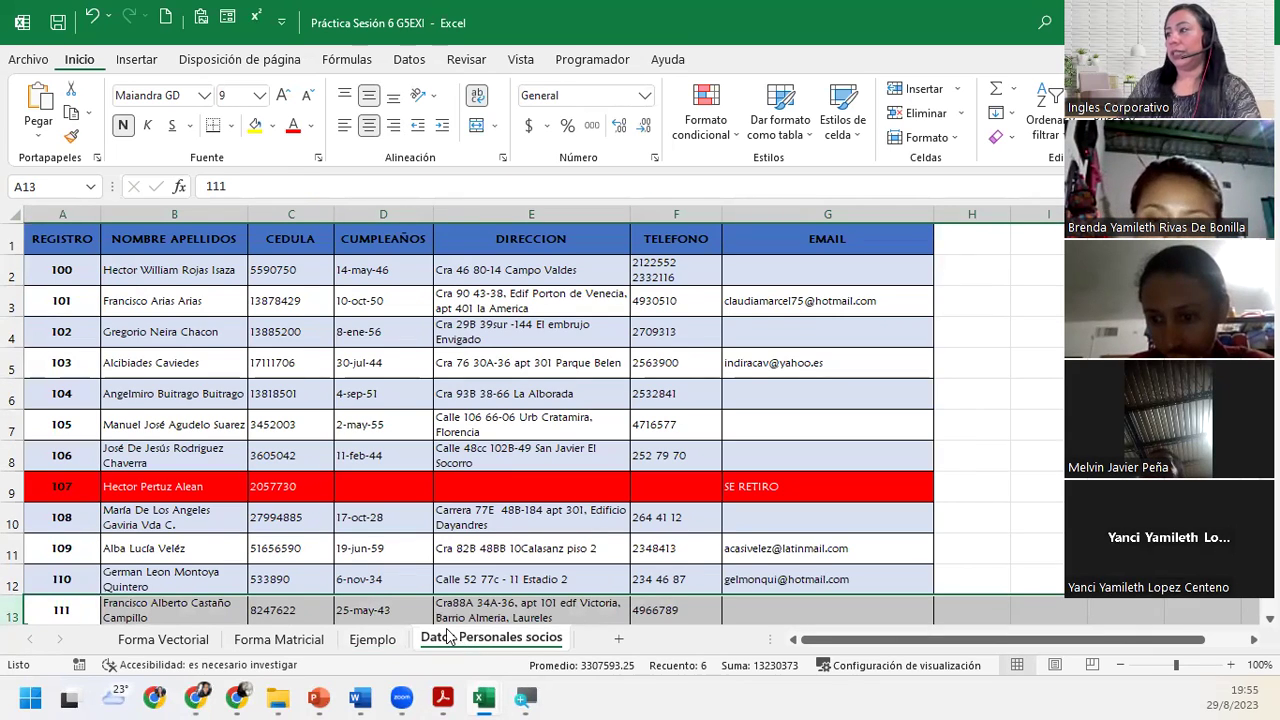
scroll(422, 600, "down", 1)
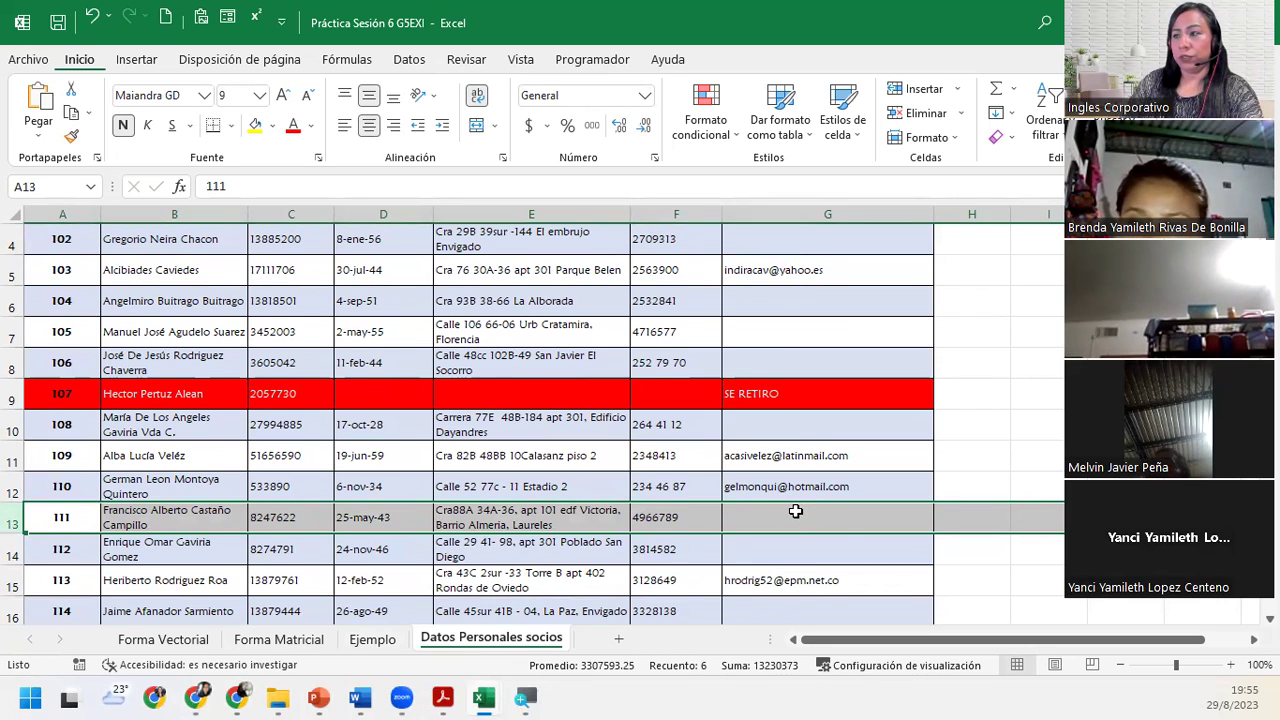
scroll(469, 523, "down", 6)
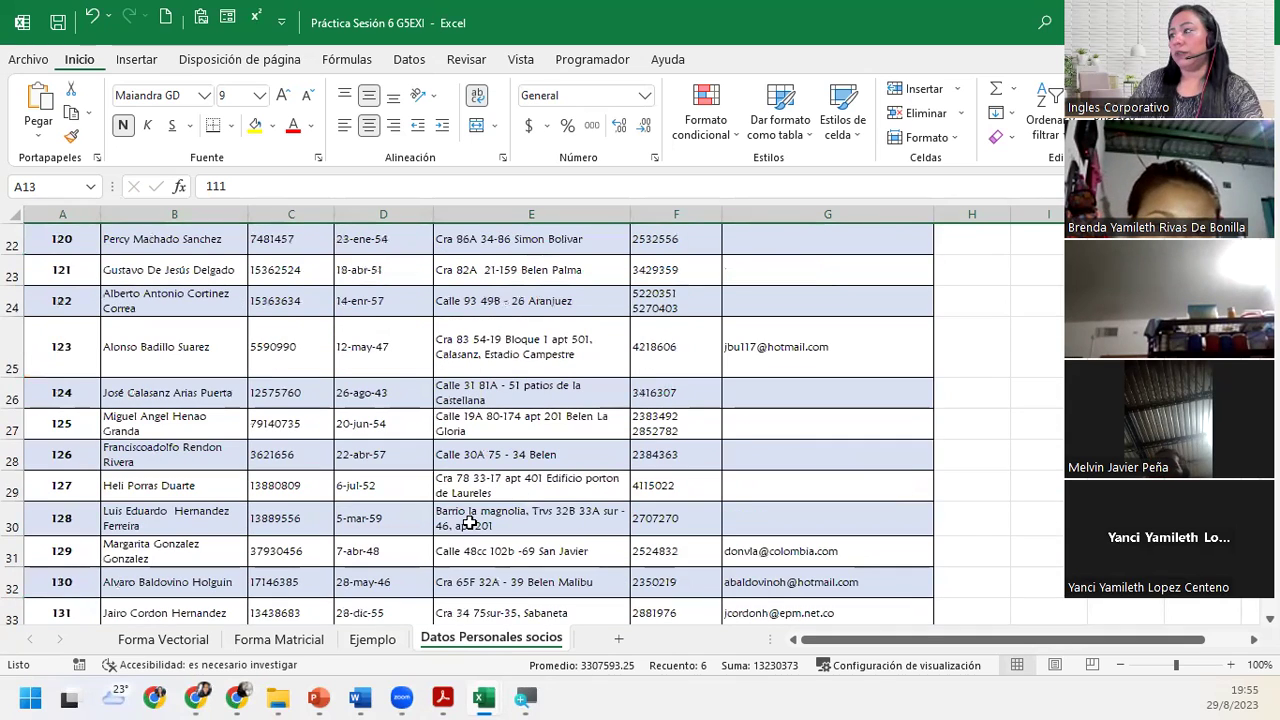
On the Ejemplo sheet, enter in B3 the register number of a member whose record includes an email address.
left_click(373, 647)
left_click(366, 307)
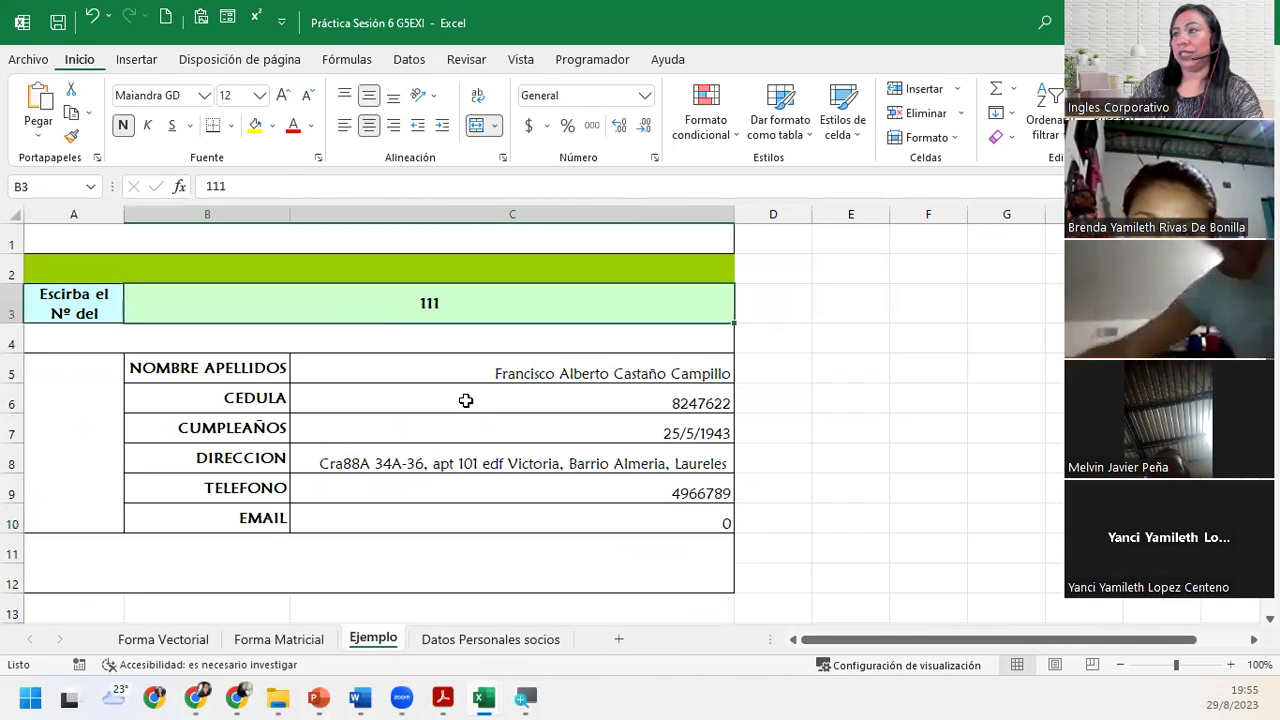
type("13")
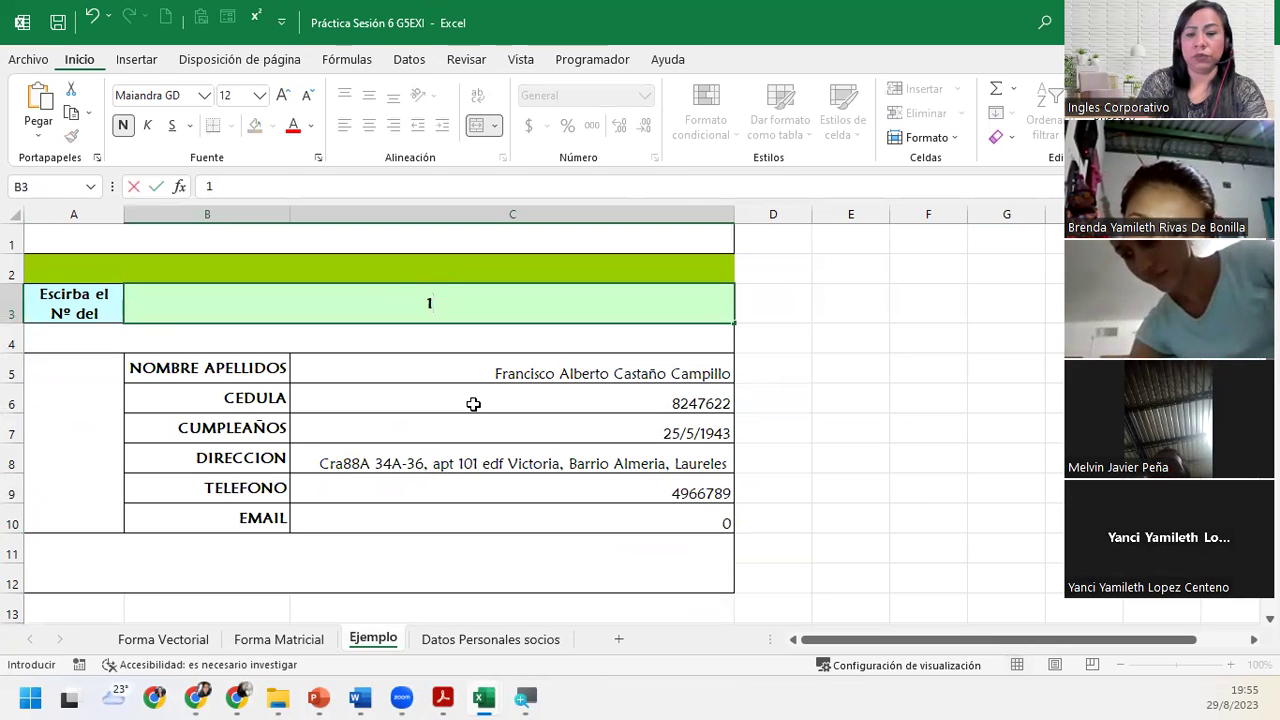
type("0")
key("Return")
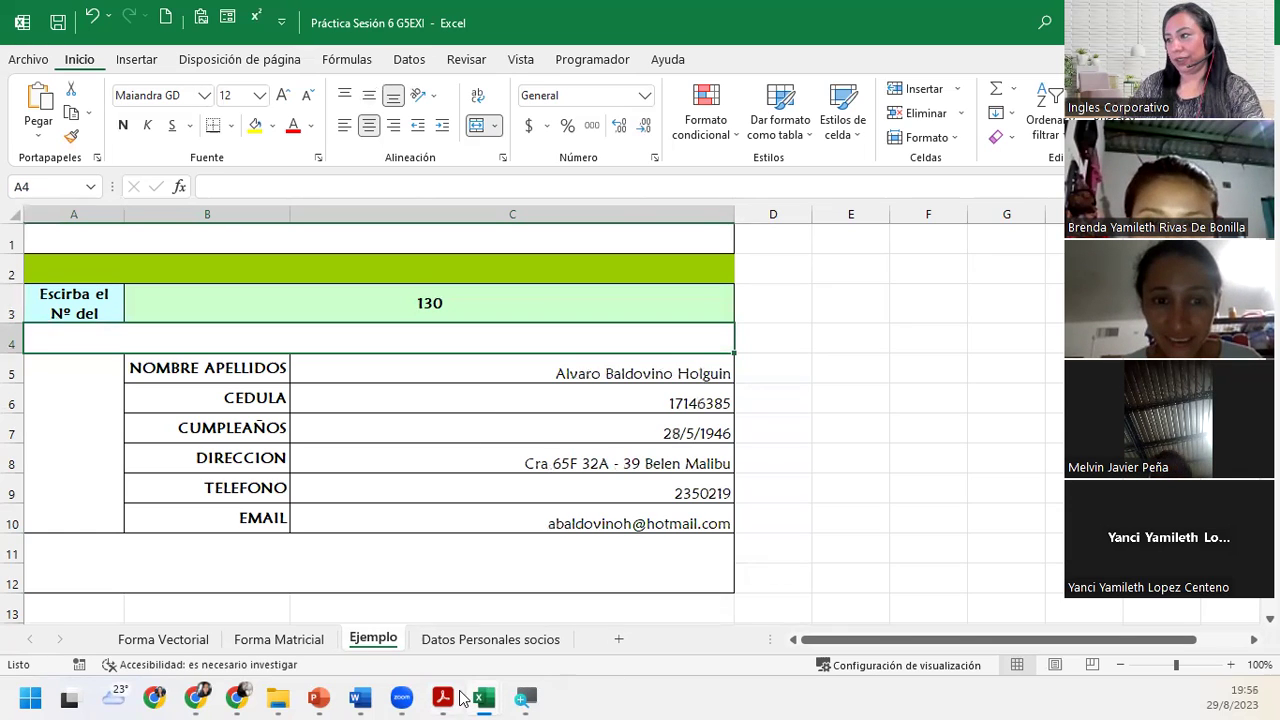
Review the BUSCAR formulas behind NOMBRE APELLIDOS in C5 and CUMPLEAÑOS in C7.
mouse_move(463, 697)
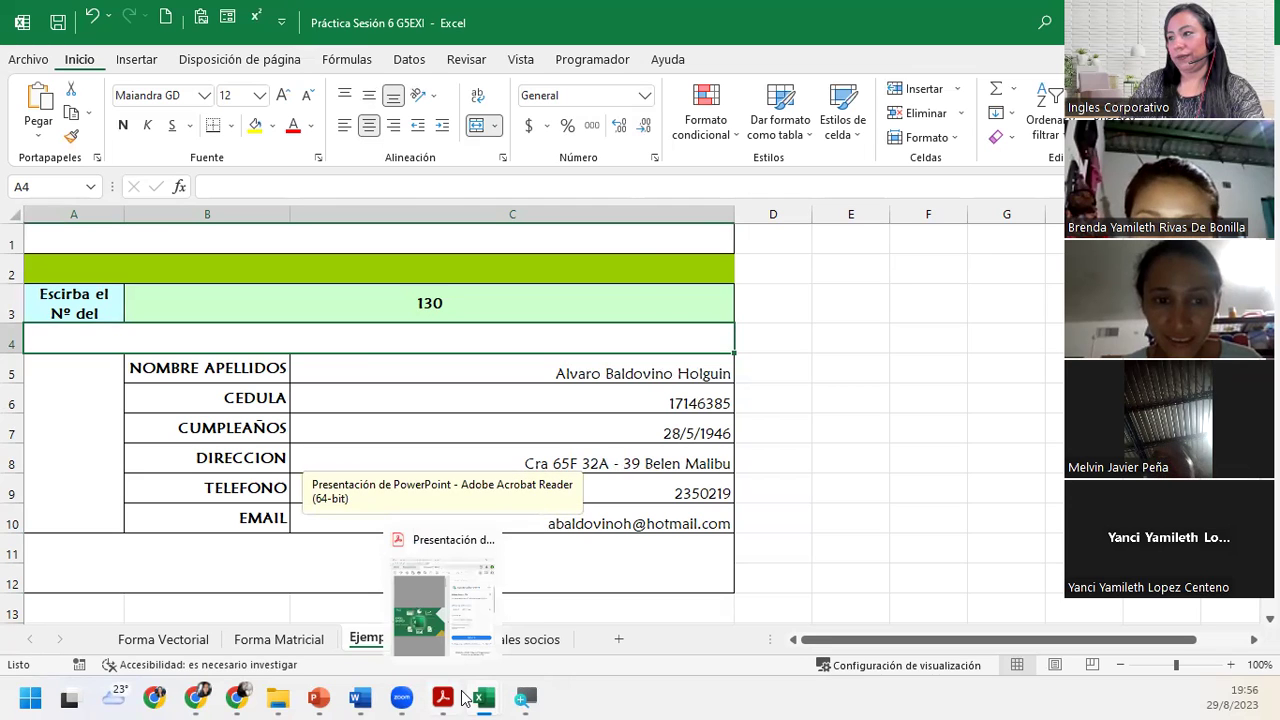
left_click(542, 368)
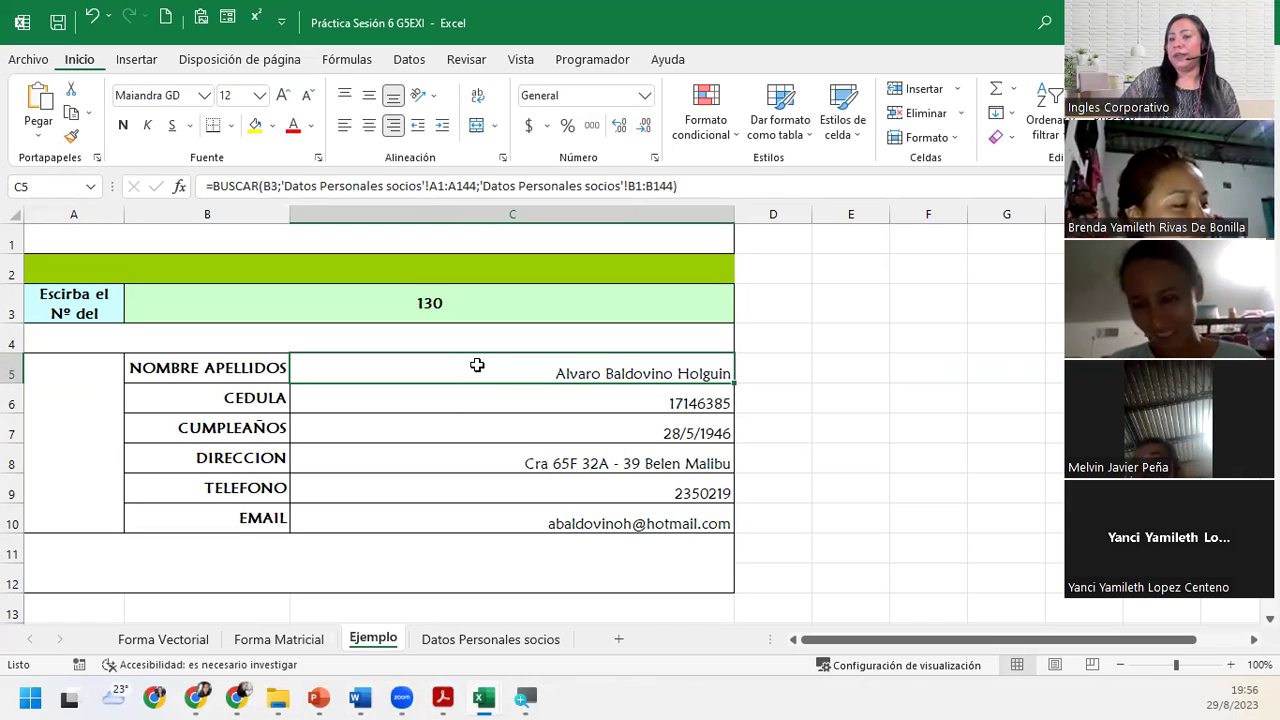
left_click(597, 434)
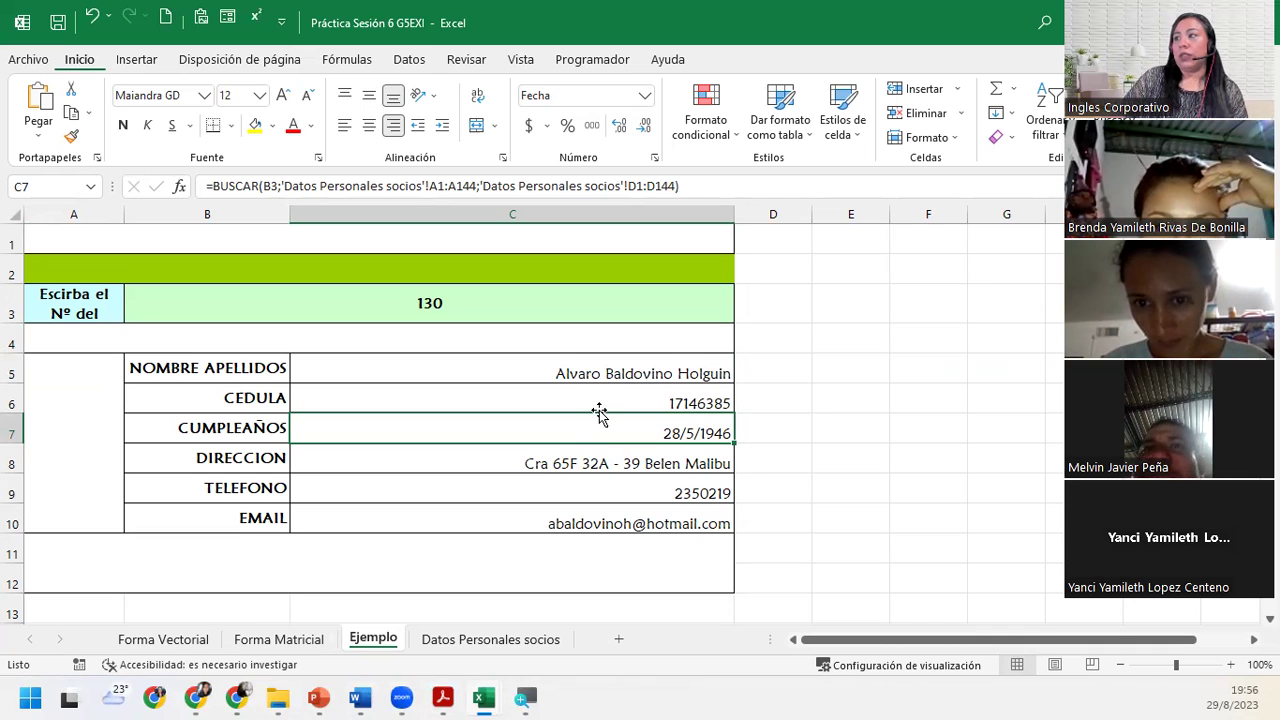
Open the CEDULA formula in C6 and examine its valor_buscado, vector_de_comparación and vector_resultado arguments, leaving the formula as it is.
double_click(598, 401)
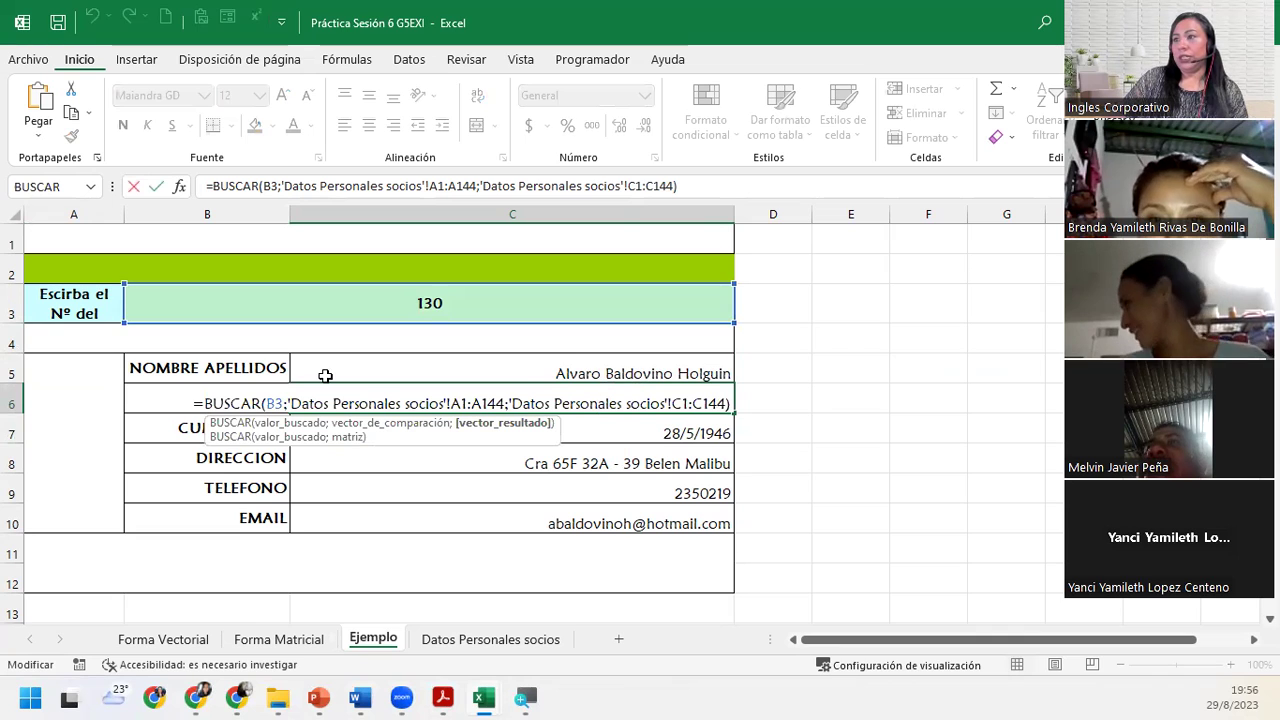
left_click(232, 423)
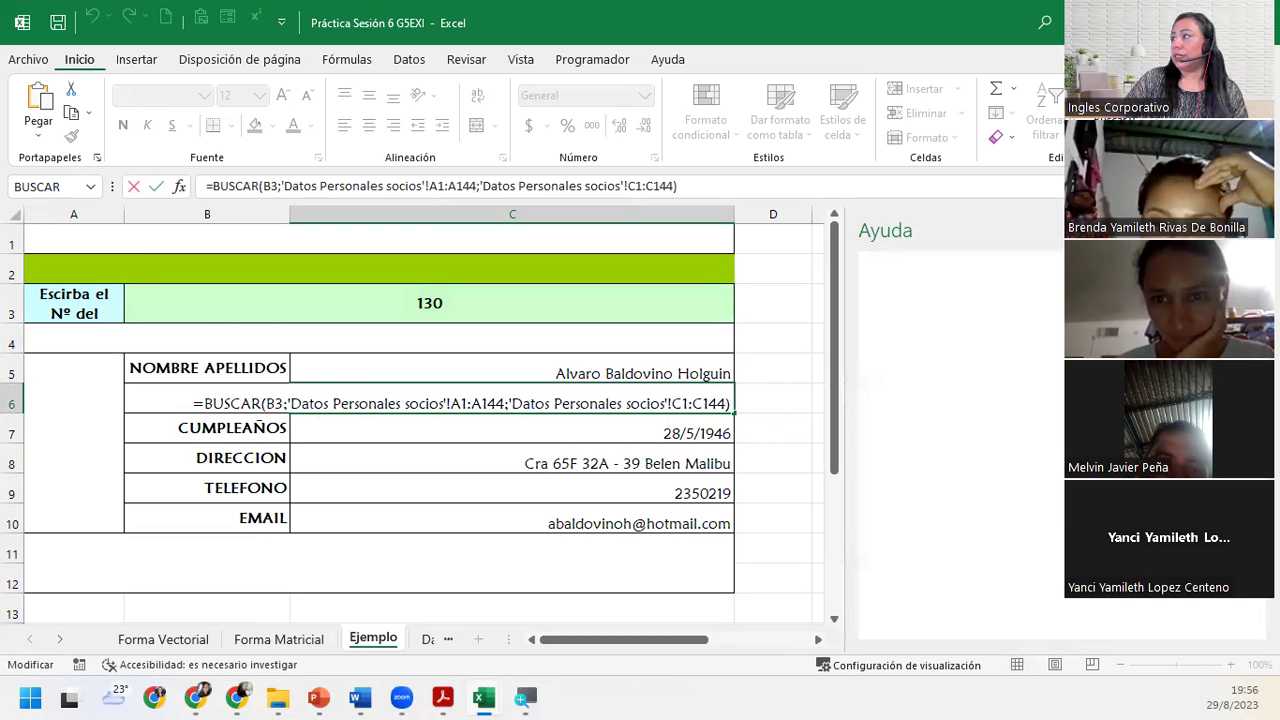
left_click(598, 403)
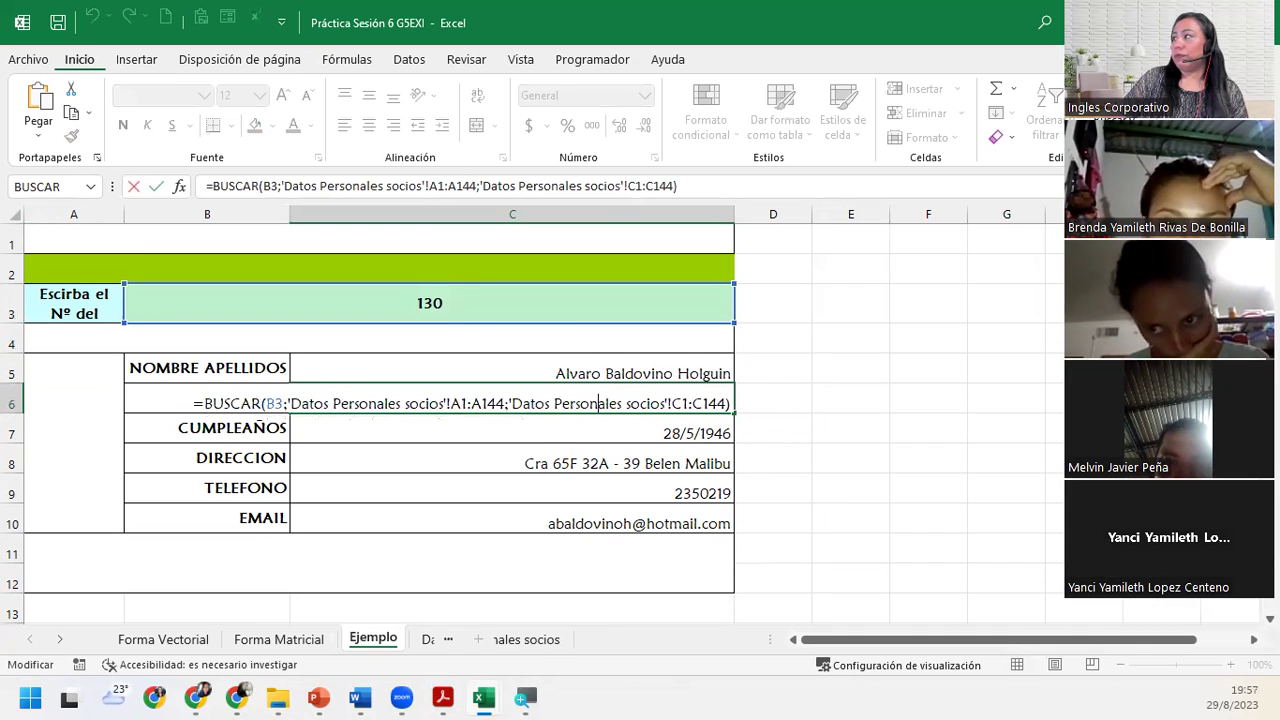
double_click(274, 403)
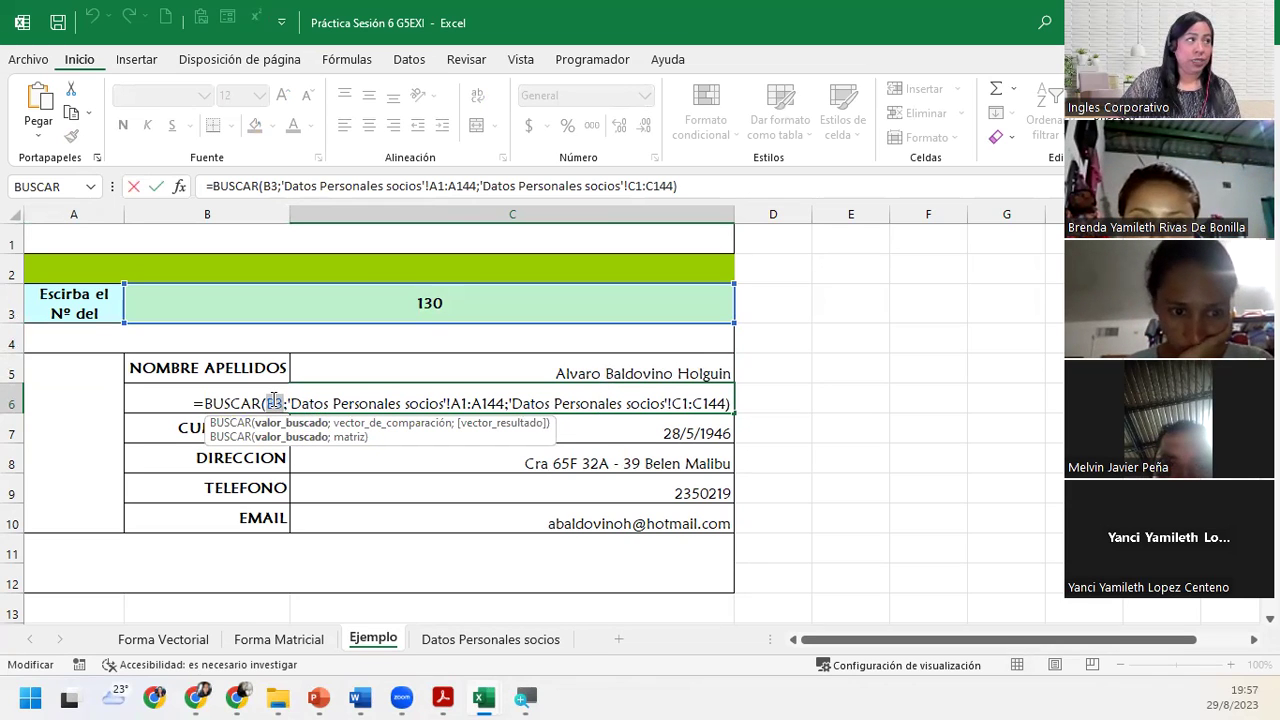
left_click(357, 426)
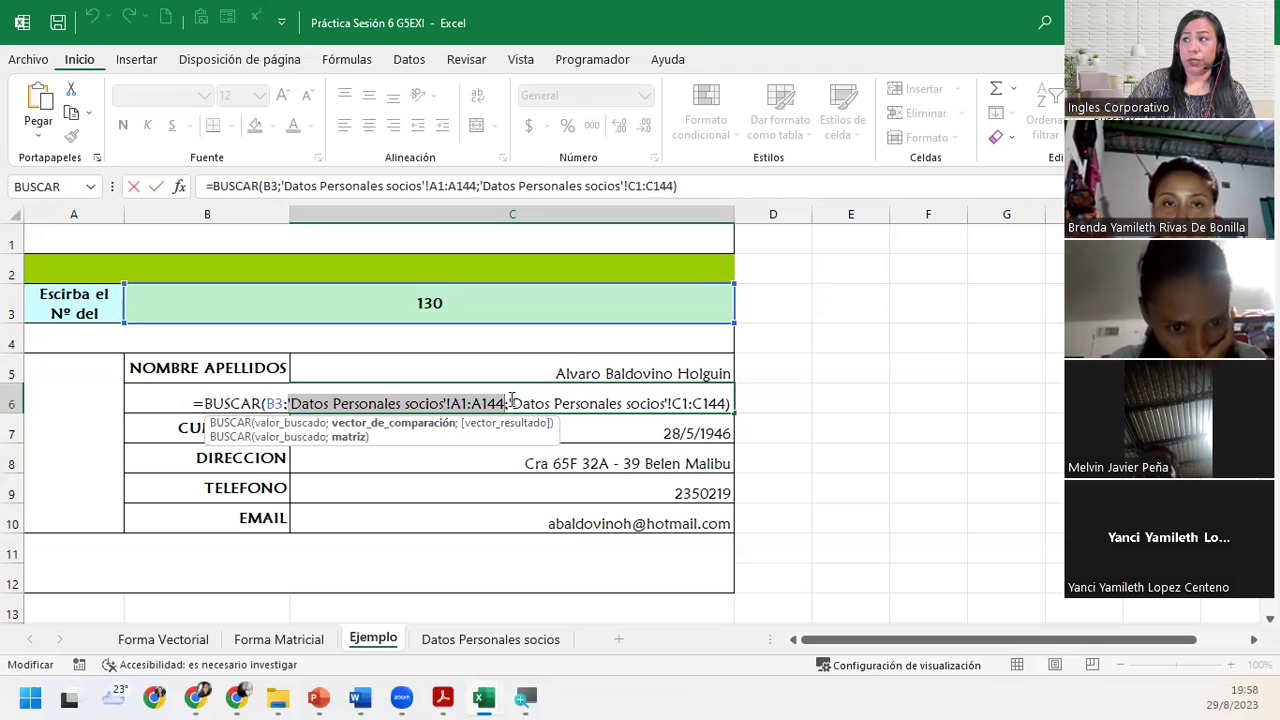
left_click(510, 403)
left_click(510, 424)
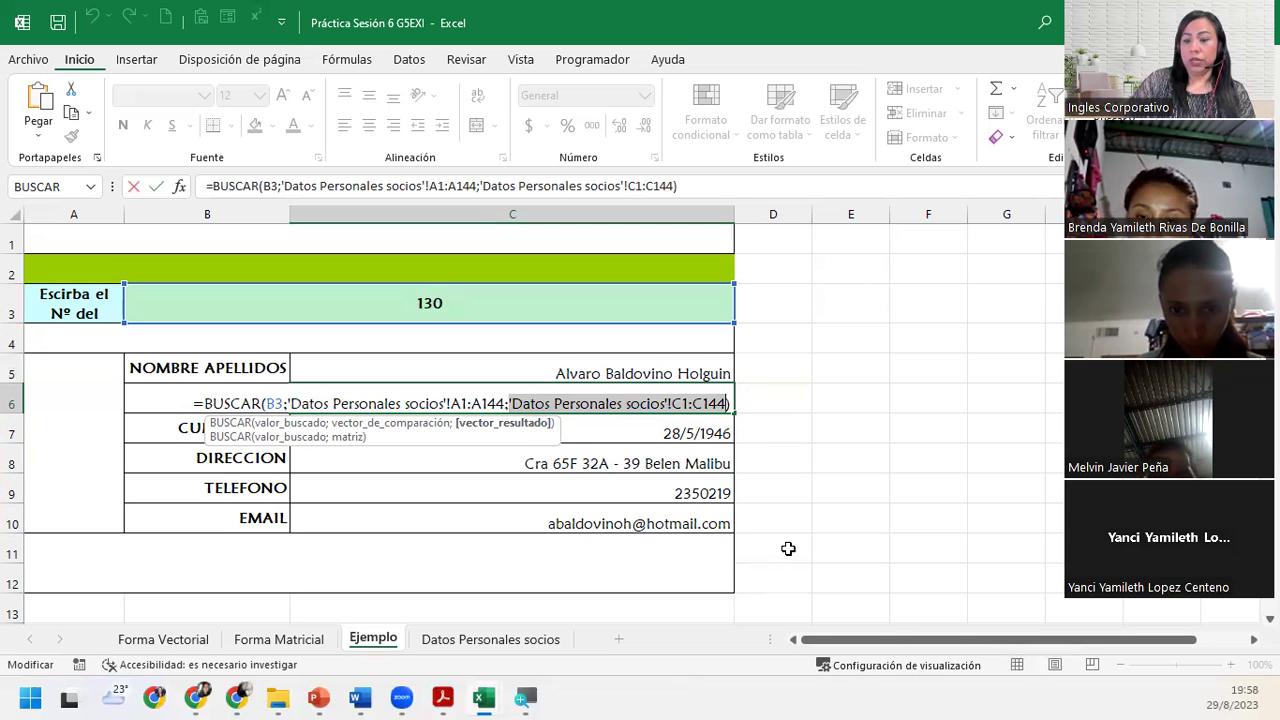
key("Return")
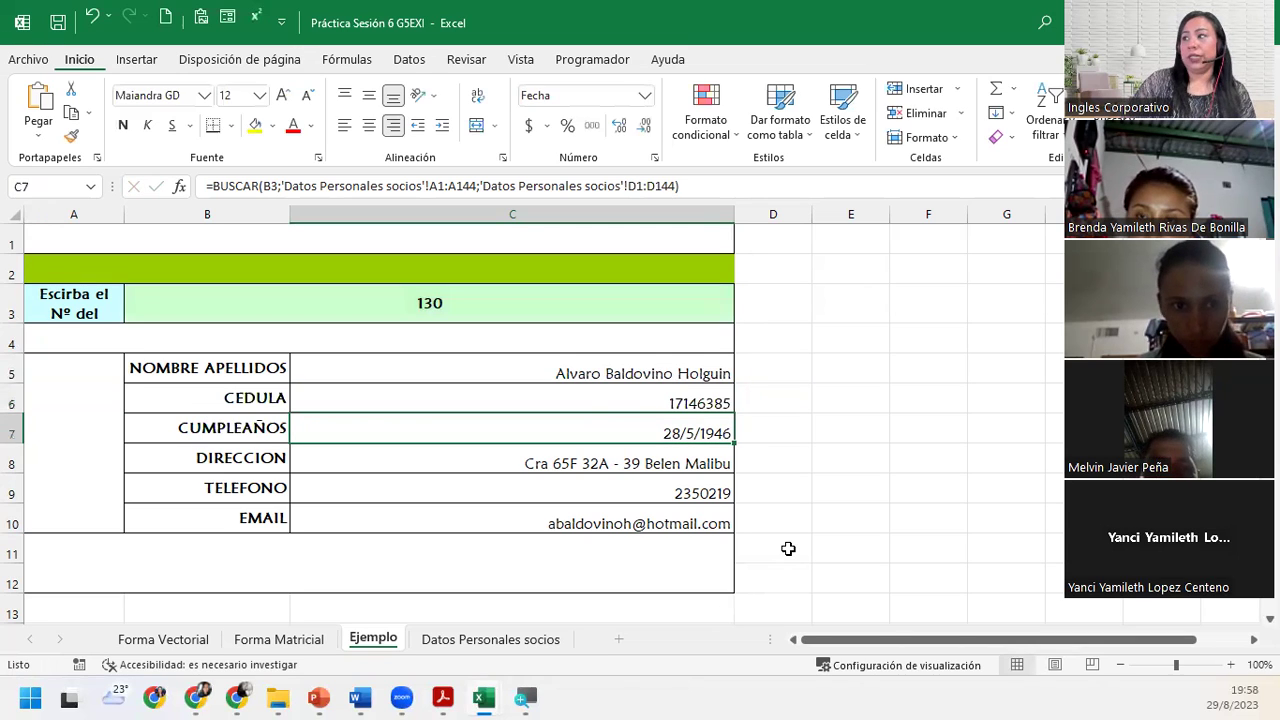
Review the DIRECCION, TELEFONO and EMAIL formulas in C8, C9 and C10 and the lookup cell B3.
left_click(543, 460)
left_click(523, 491)
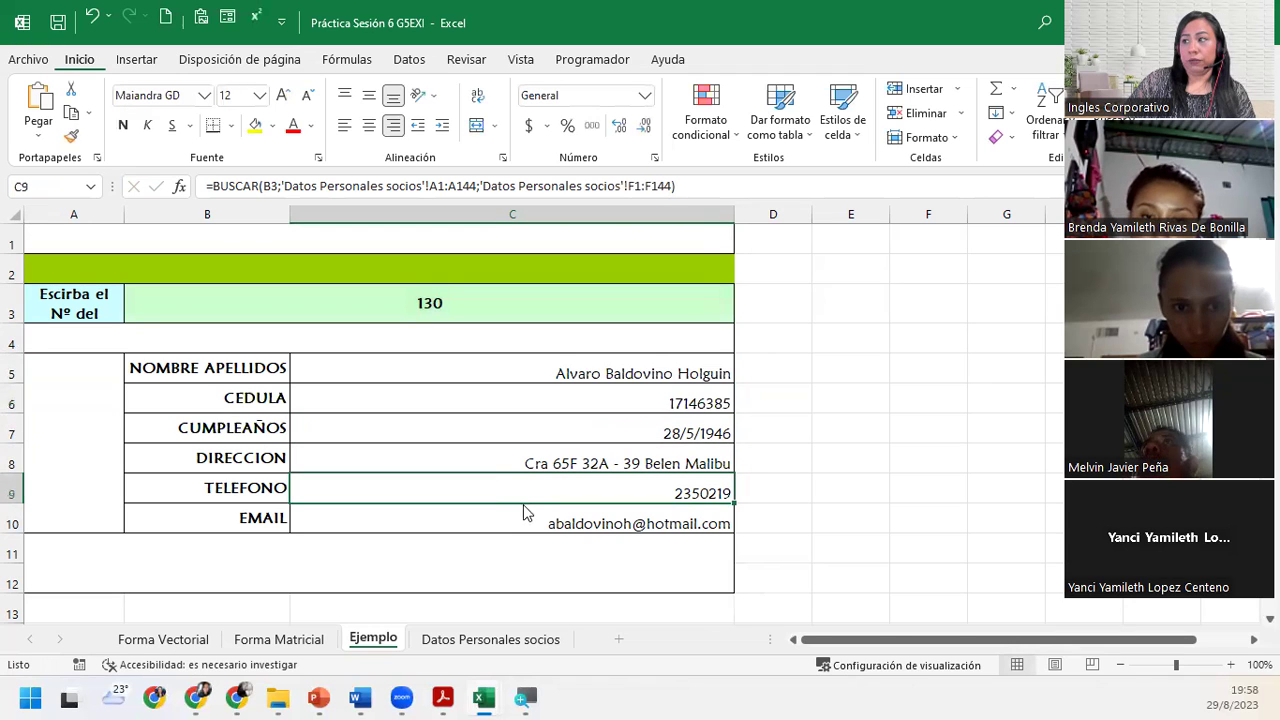
left_click(540, 514)
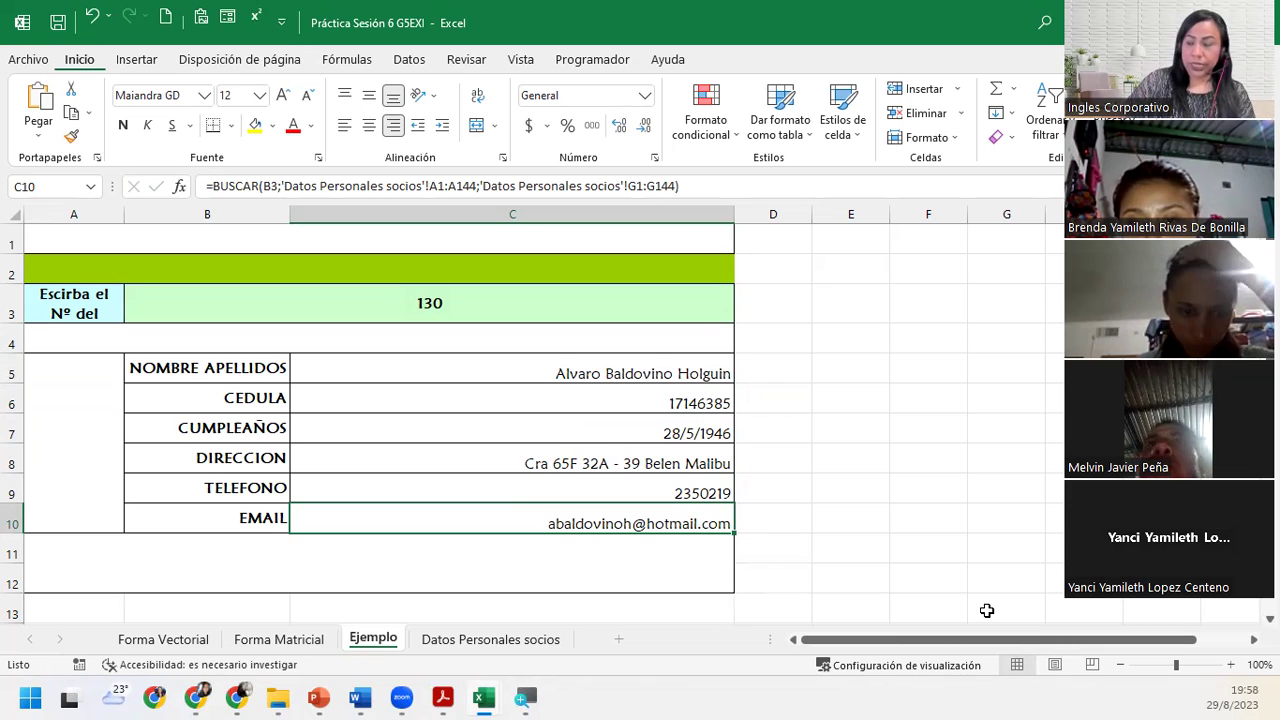
left_click(428, 304)
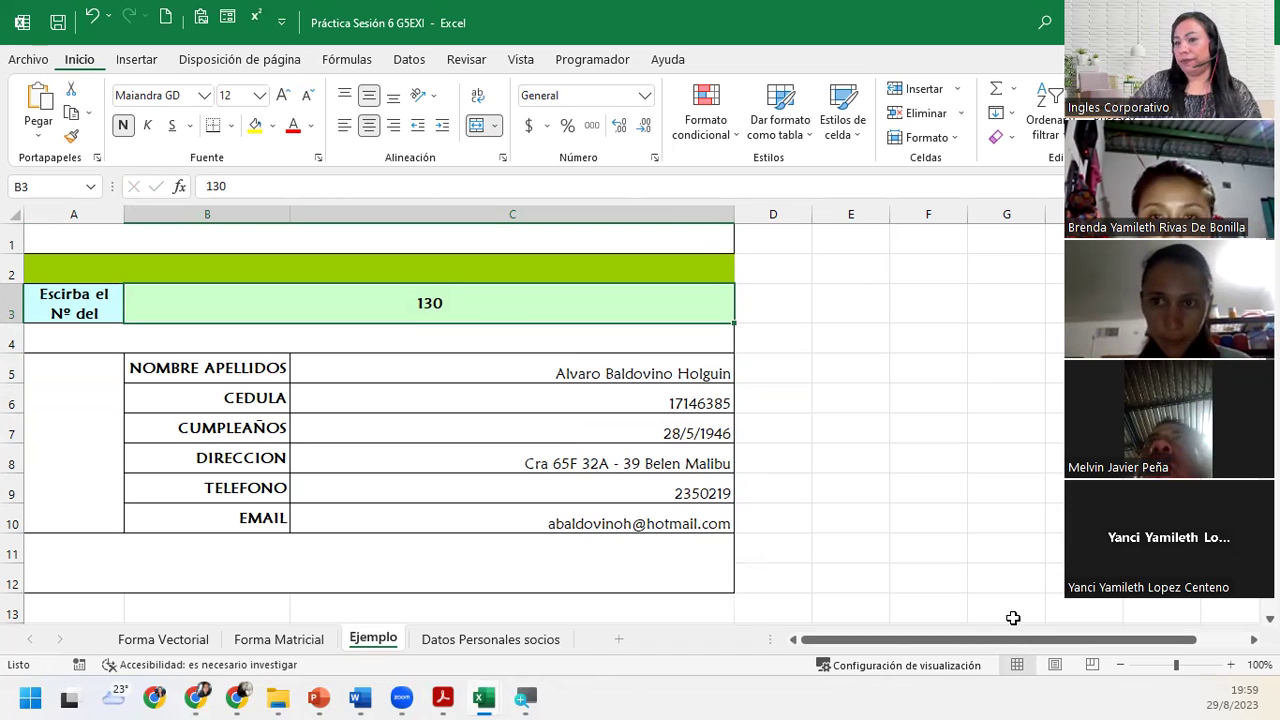
Switch to the PowerPoint slide show and advance from the Desarrollo slide to the Cierre y Conclusiones slide.
left_click(577, 521)
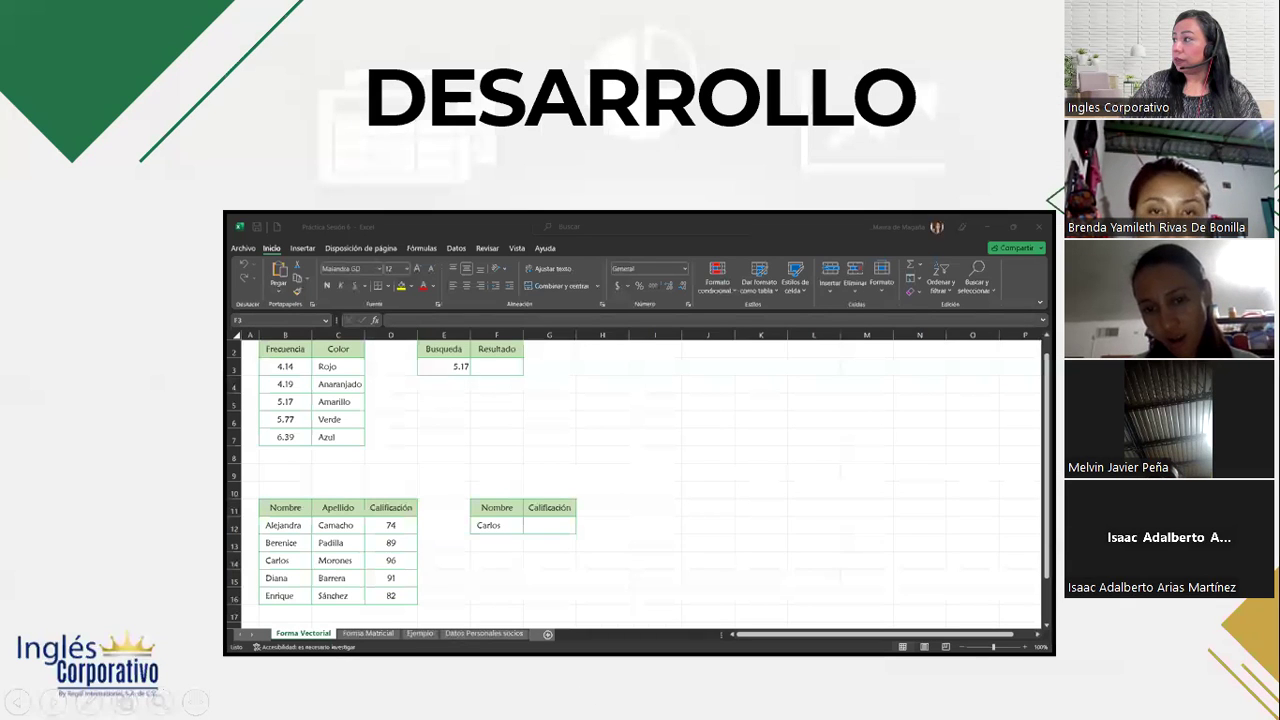
key("Right")
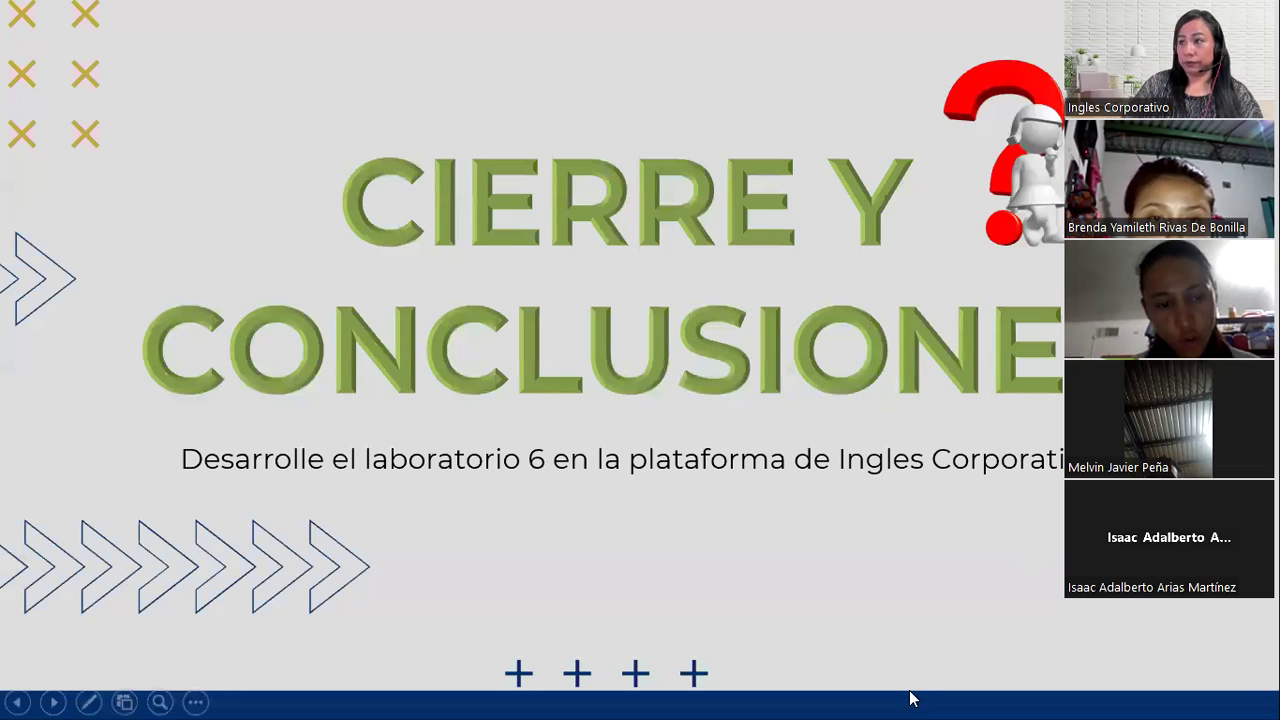